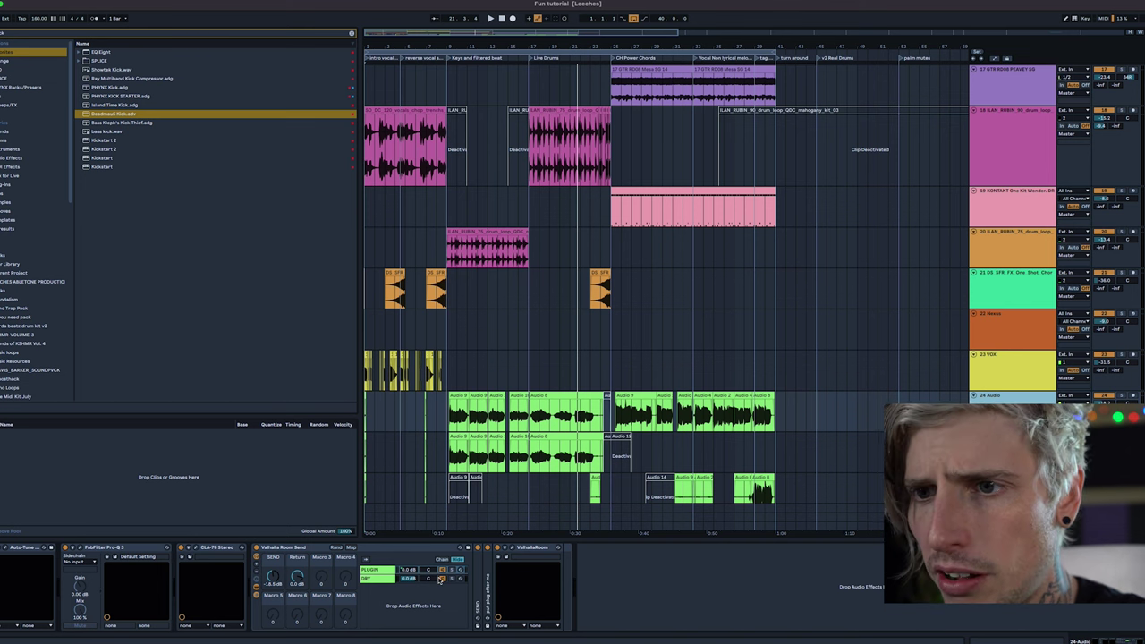
# Audition the soloed vocal clips on the 24 Audio track, playing from bar 9 and again from bar 15.
pyautogui.scroll(1, 536, 233)
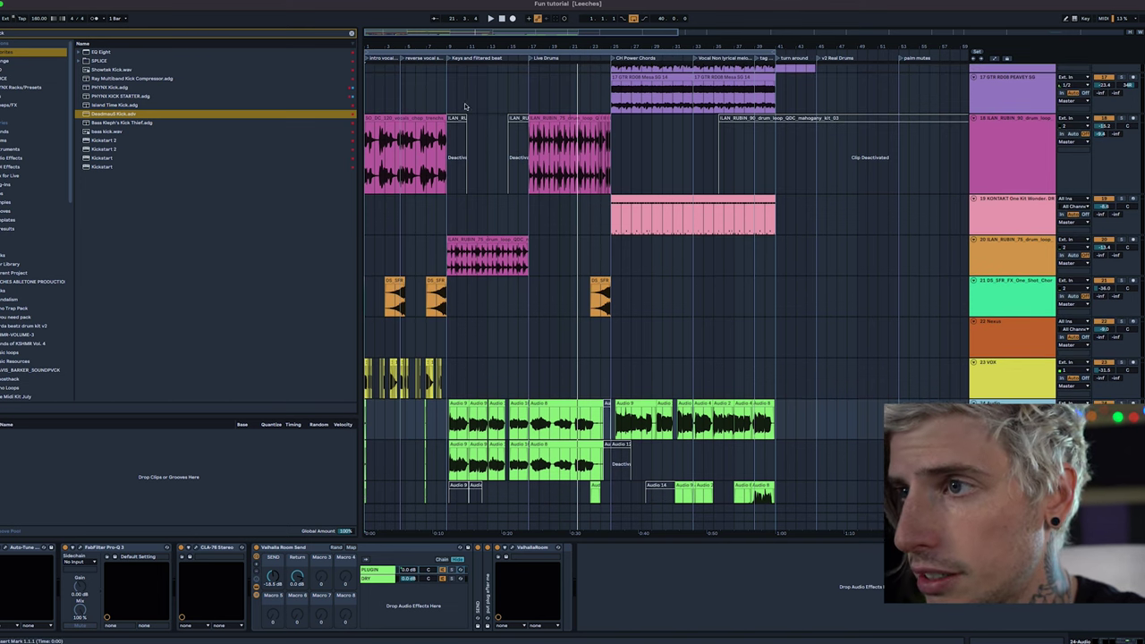
pyautogui.scroll(5, 452, 54)
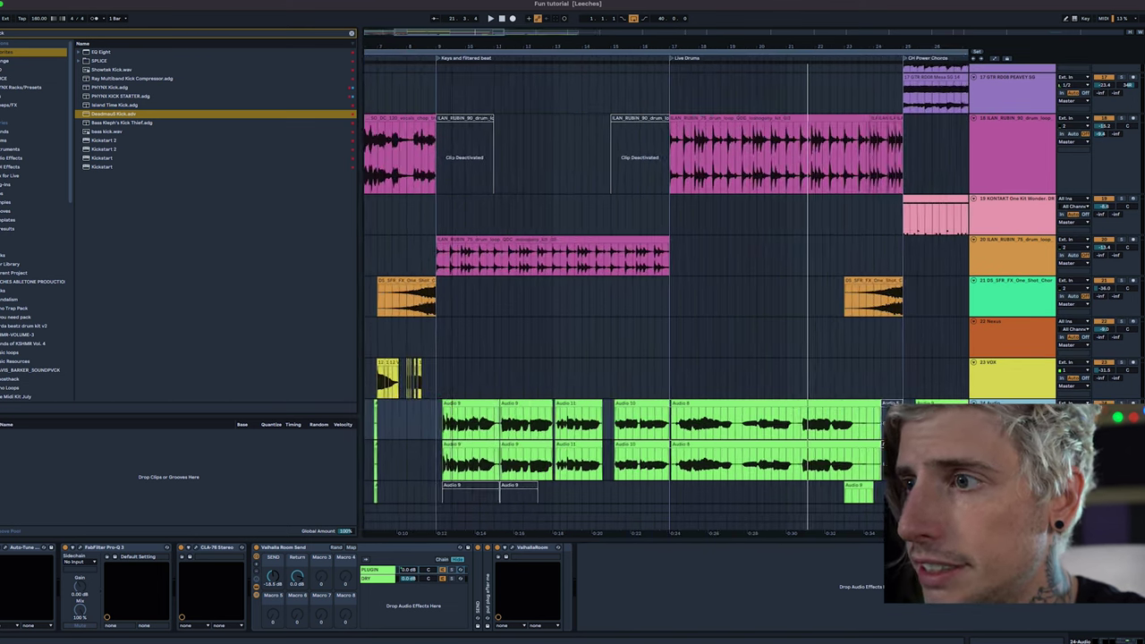
pyautogui.scroll(-3, 593, 404)
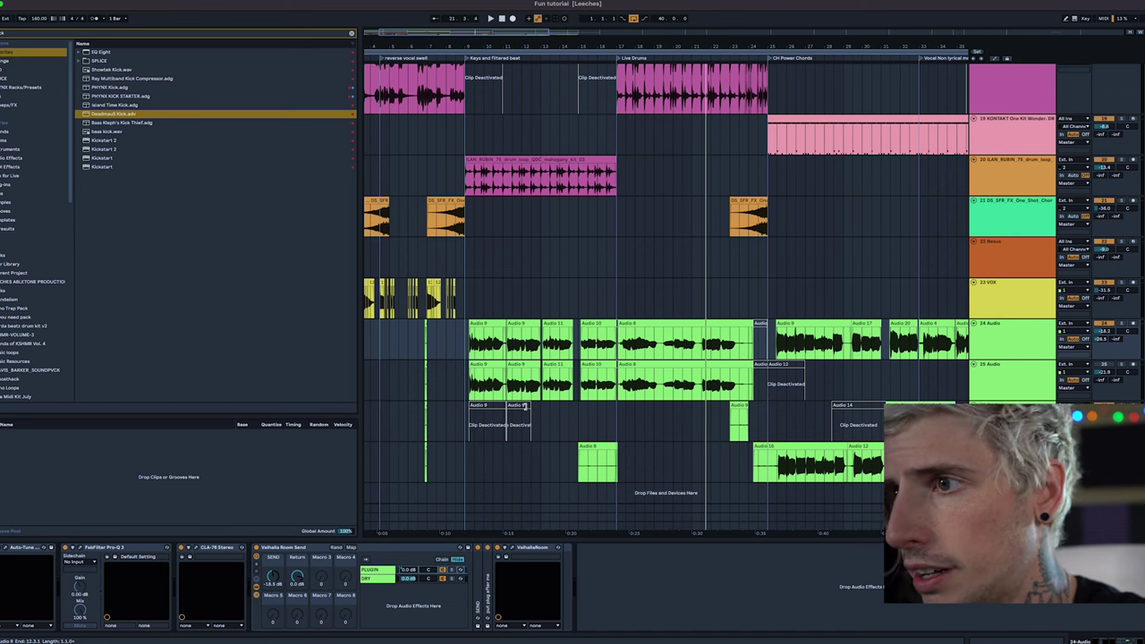
pyautogui.click(483, 324)
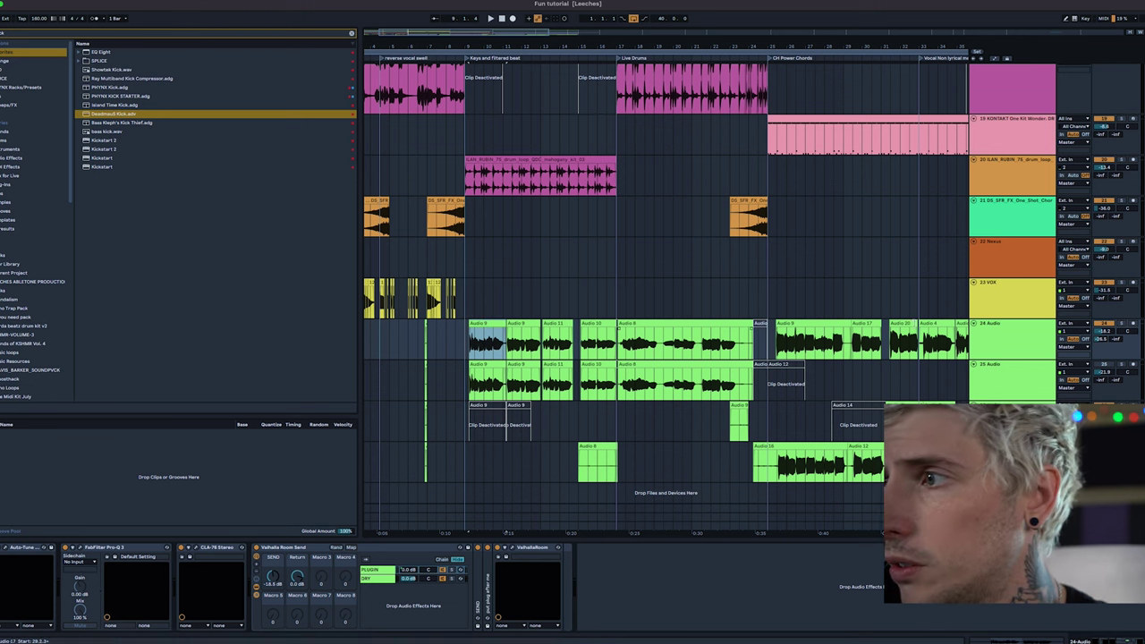
pyautogui.press('space')
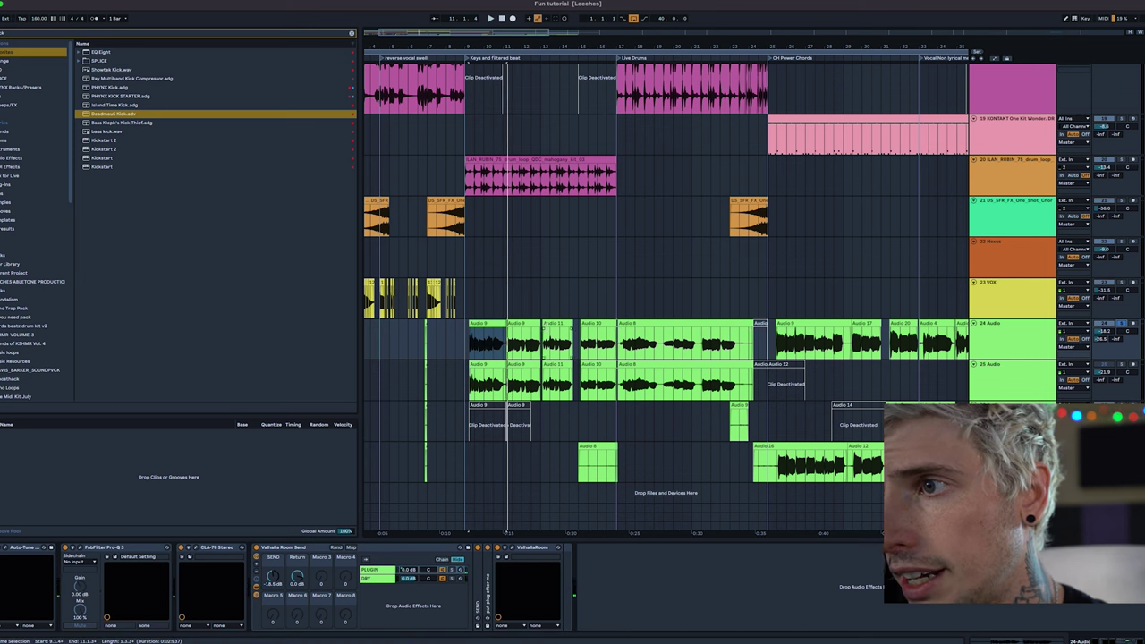
pyautogui.click(590, 323)
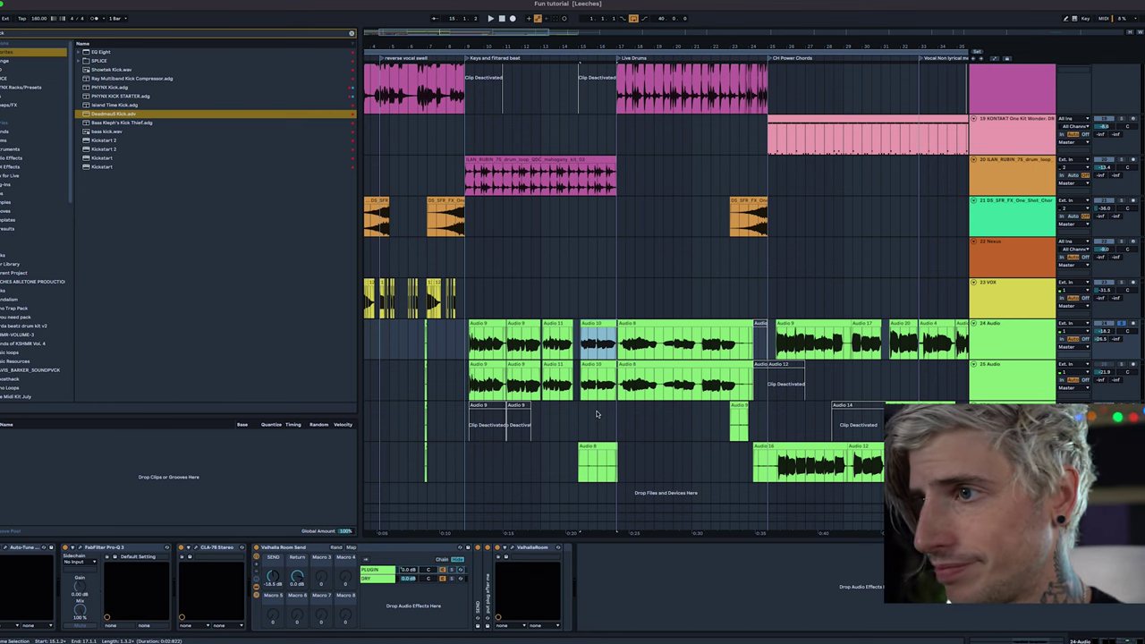
pyautogui.press('space')
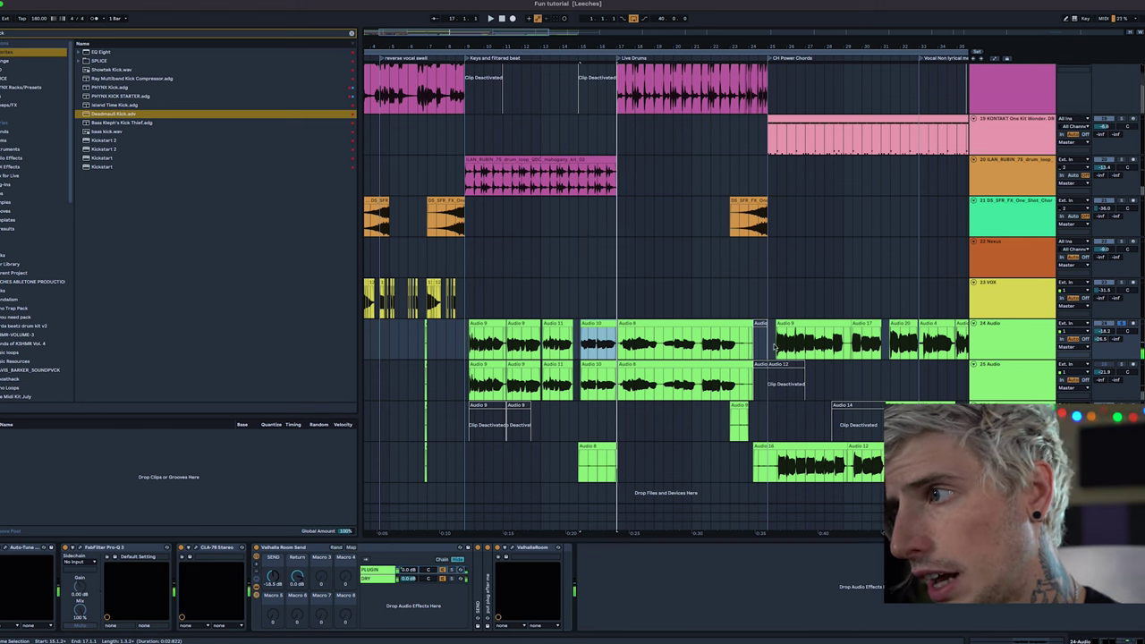
pyautogui.click(1123, 324)
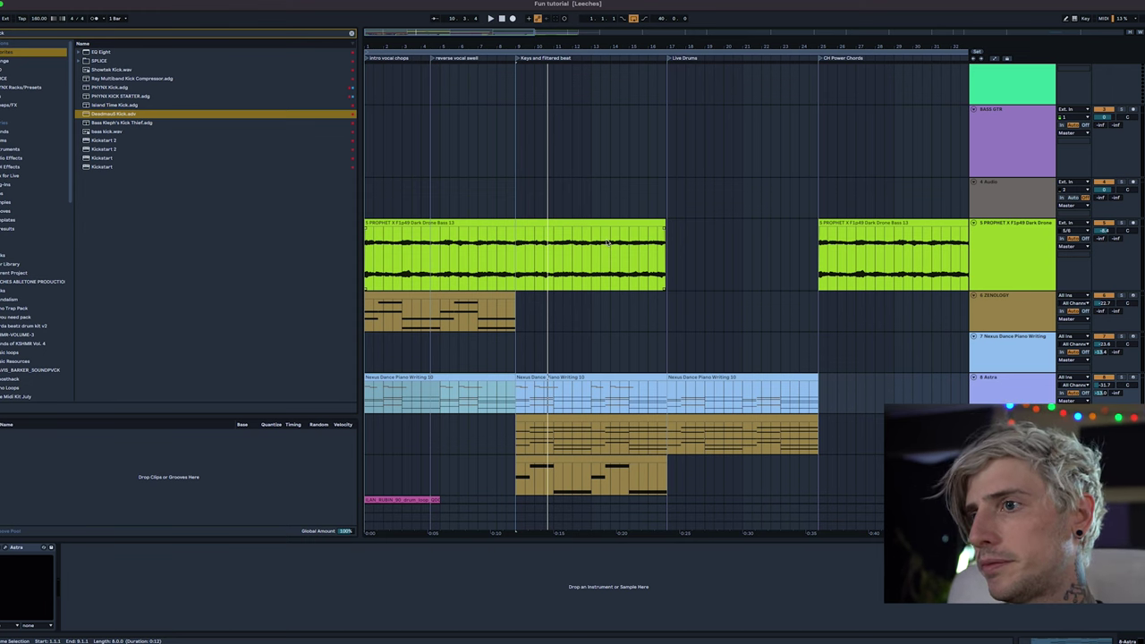
# Solo the PROPHET X dark drone bass and play it from bar 1, and bring up the ZENOLOGY track's instrument.
pyautogui.click(1120, 224)
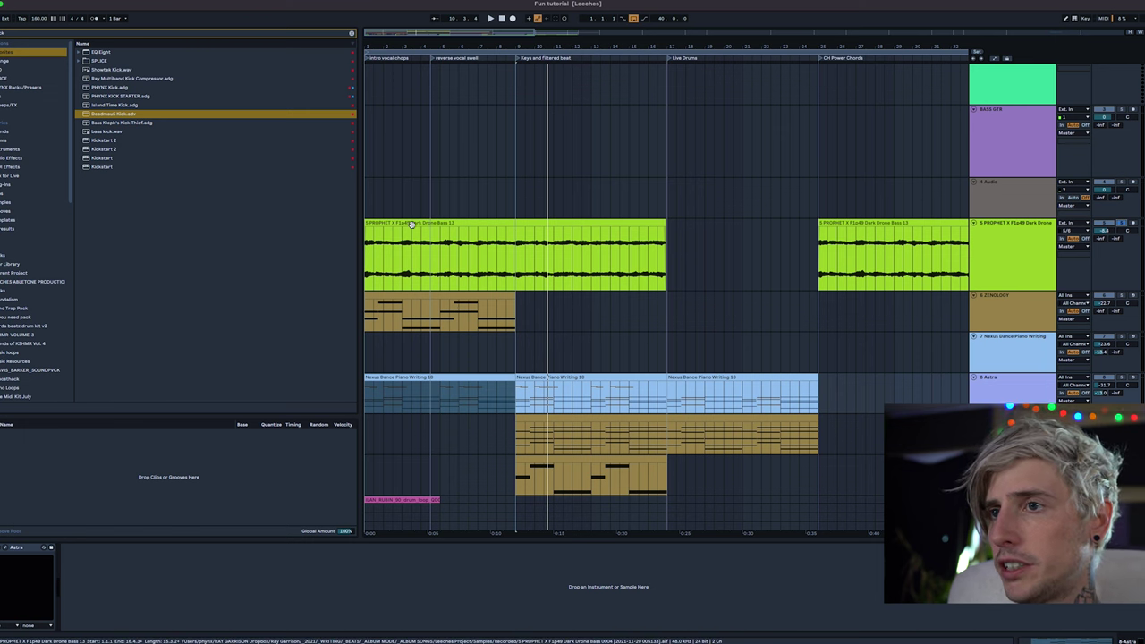
pyautogui.click(413, 223)
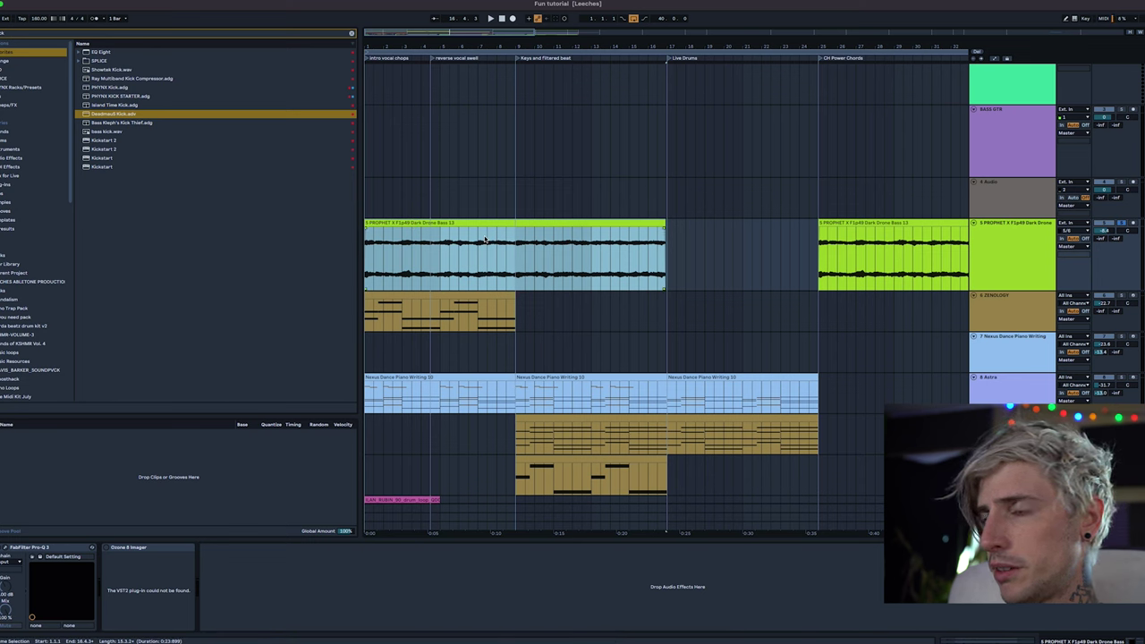
pyautogui.press('space')
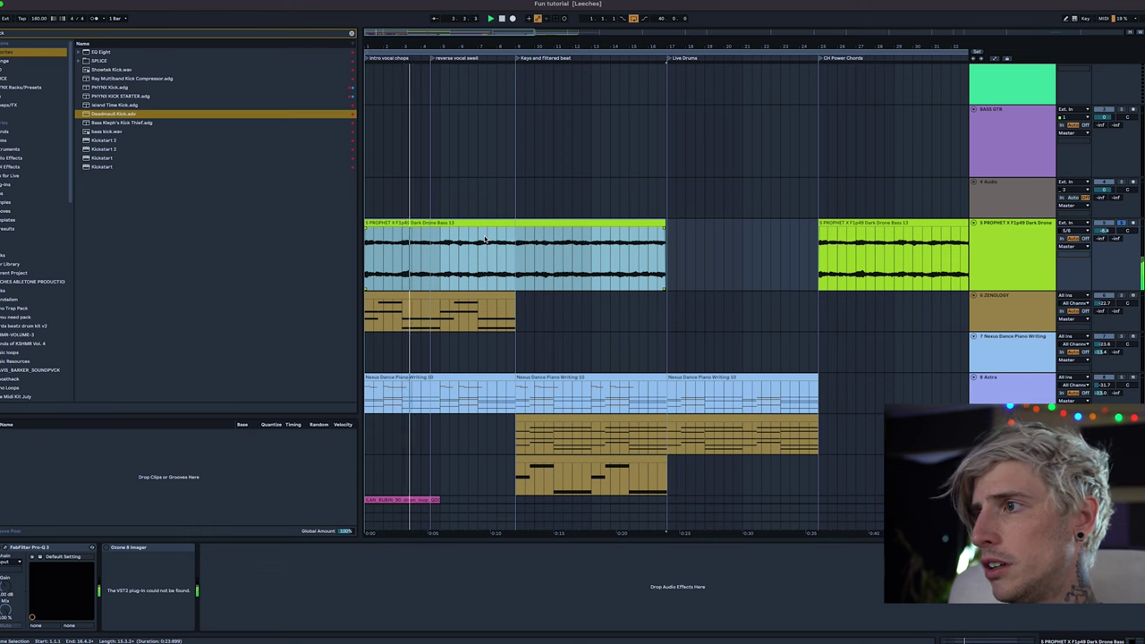
pyautogui.click(494, 313)
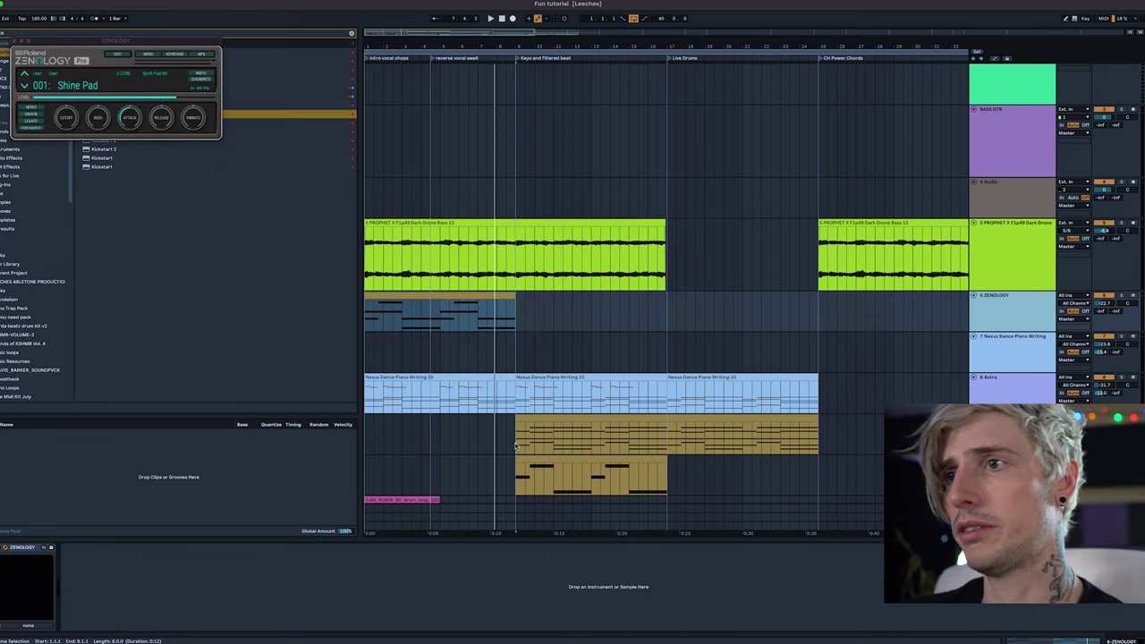
# Open the intro vocal chop loop on track 18 to inspect its warp and pitch settings.
pyautogui.scroll(-6, 429, 279)
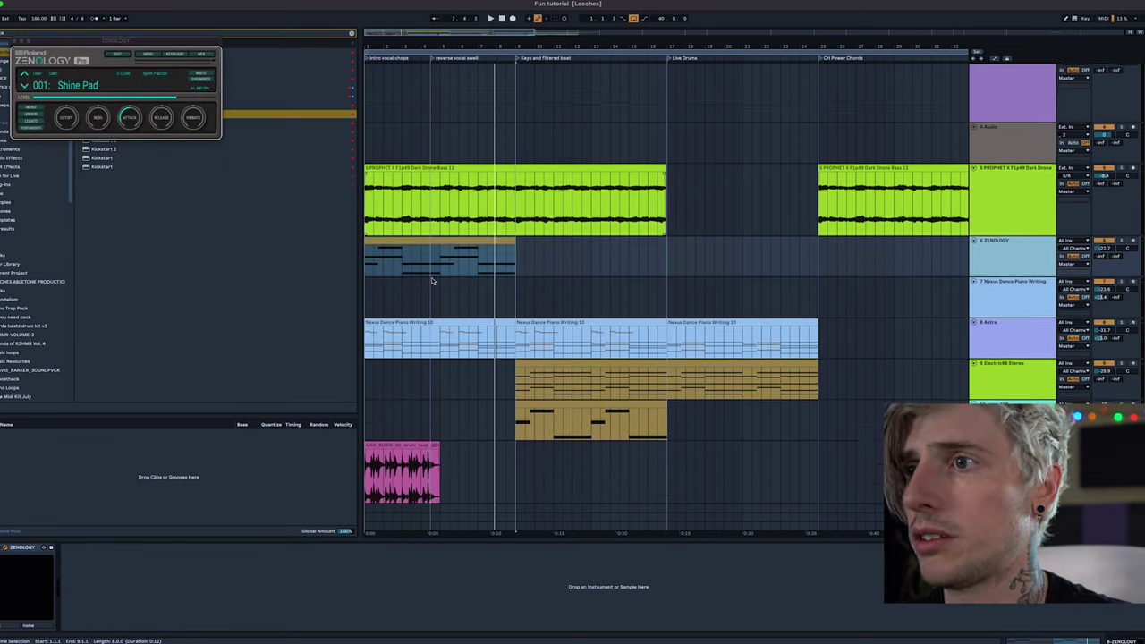
pyautogui.scroll(-2, 425, 284)
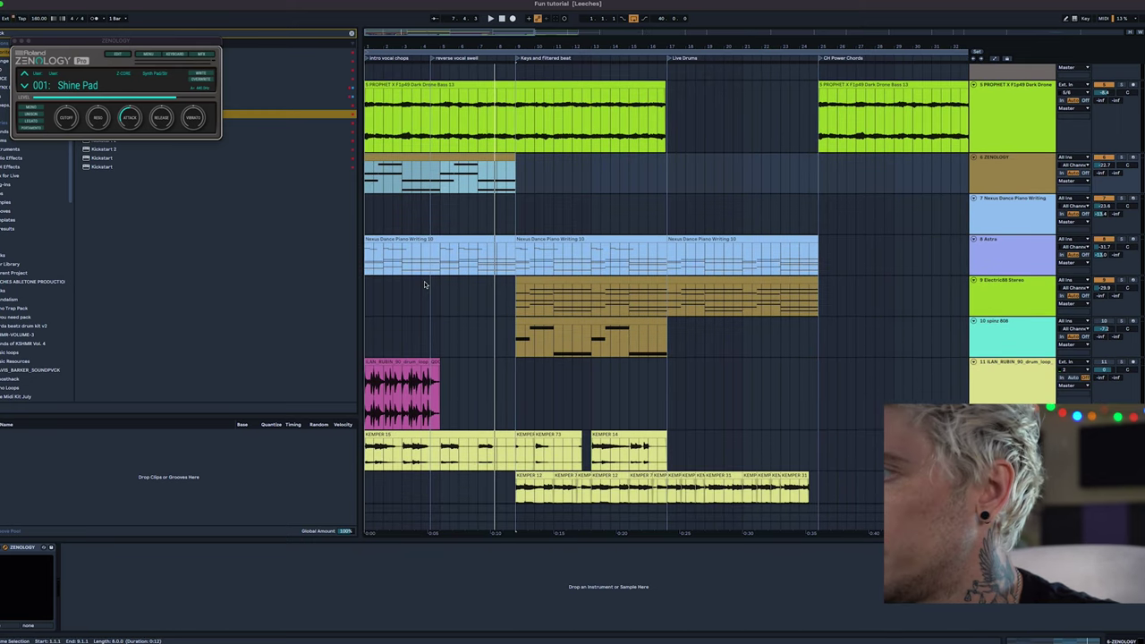
pyautogui.scroll(-10, 767, 320)
pyautogui.scroll(5, 766, 321)
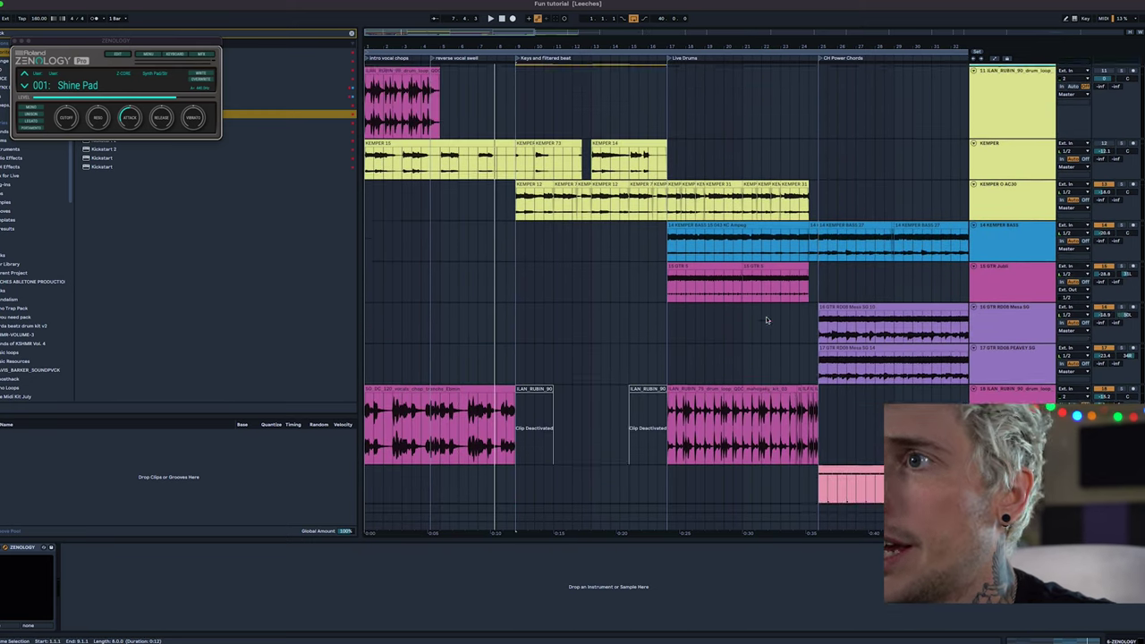
pyautogui.scroll(-10, 667, 333)
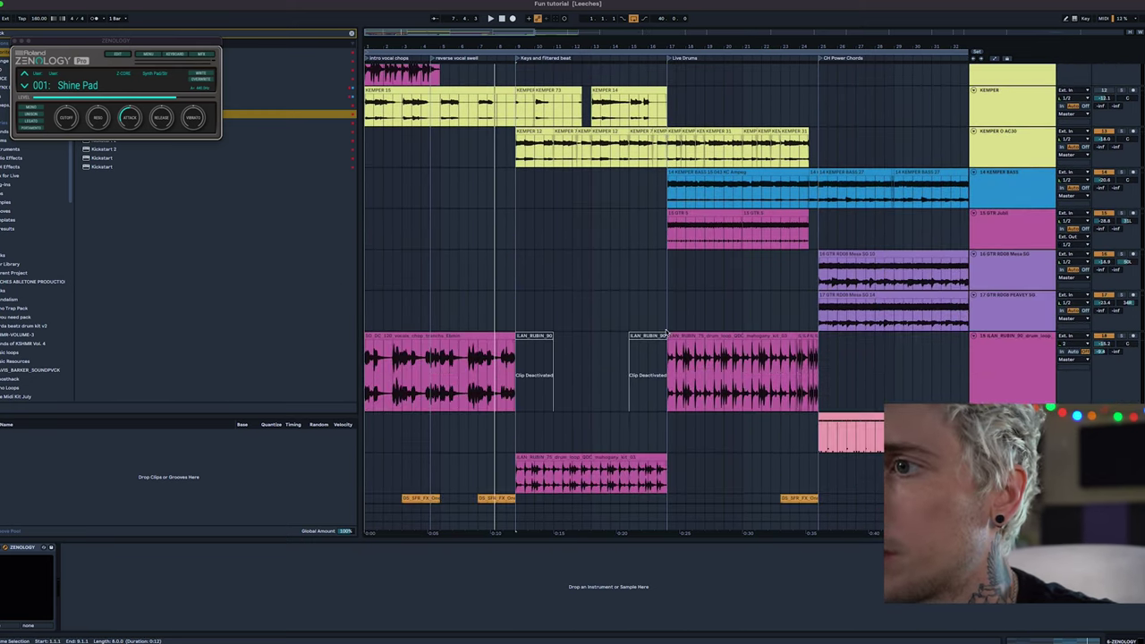
pyautogui.click(409, 338)
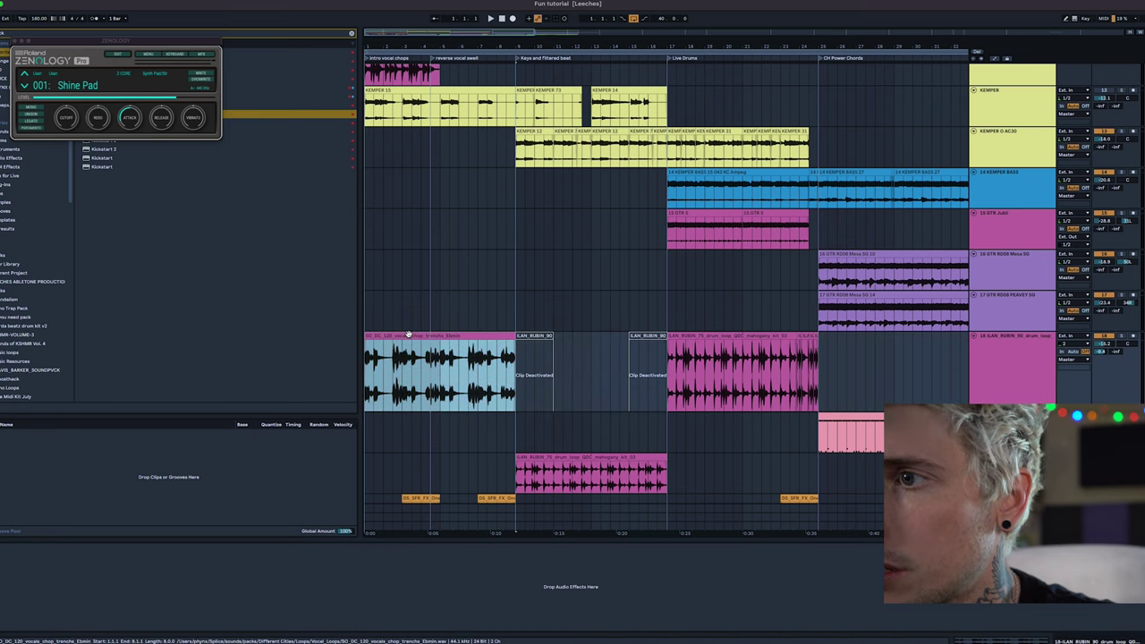
pyautogui.doubleClick(408, 337)
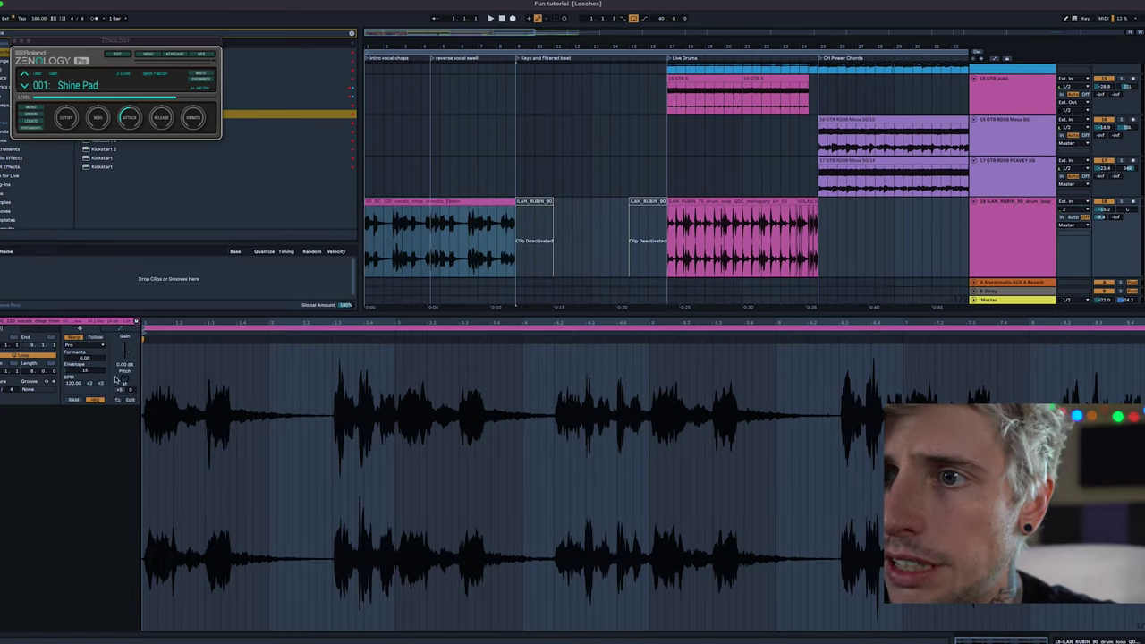
pyautogui.click(989, 219)
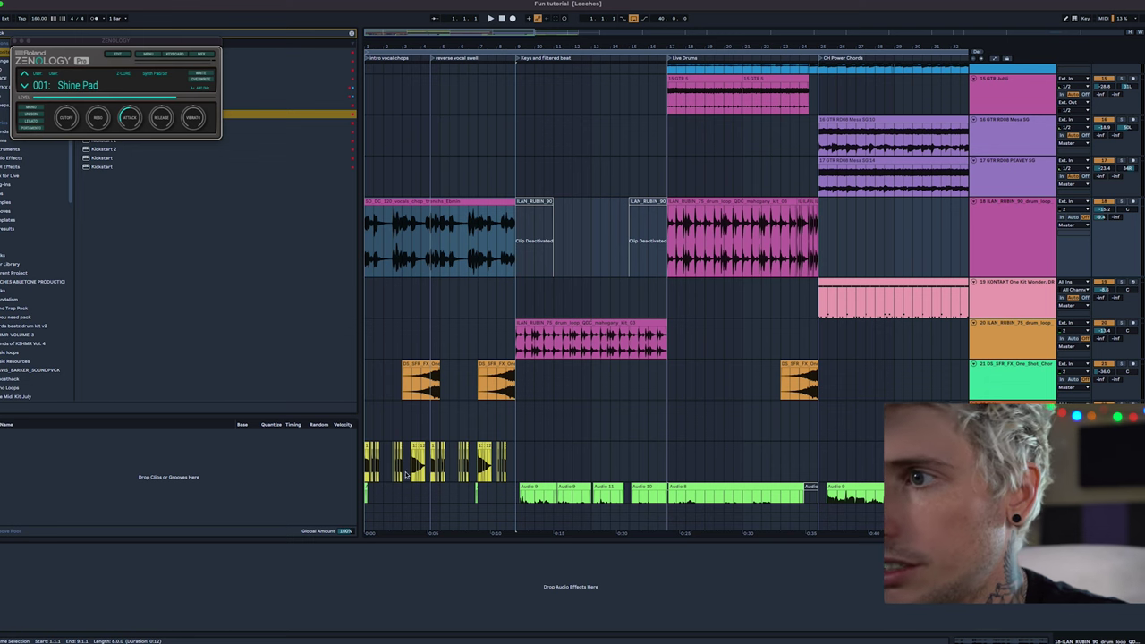
# Solo the 23 VOX track and display its effects chain.
pyautogui.scroll(-5, 594, 351)
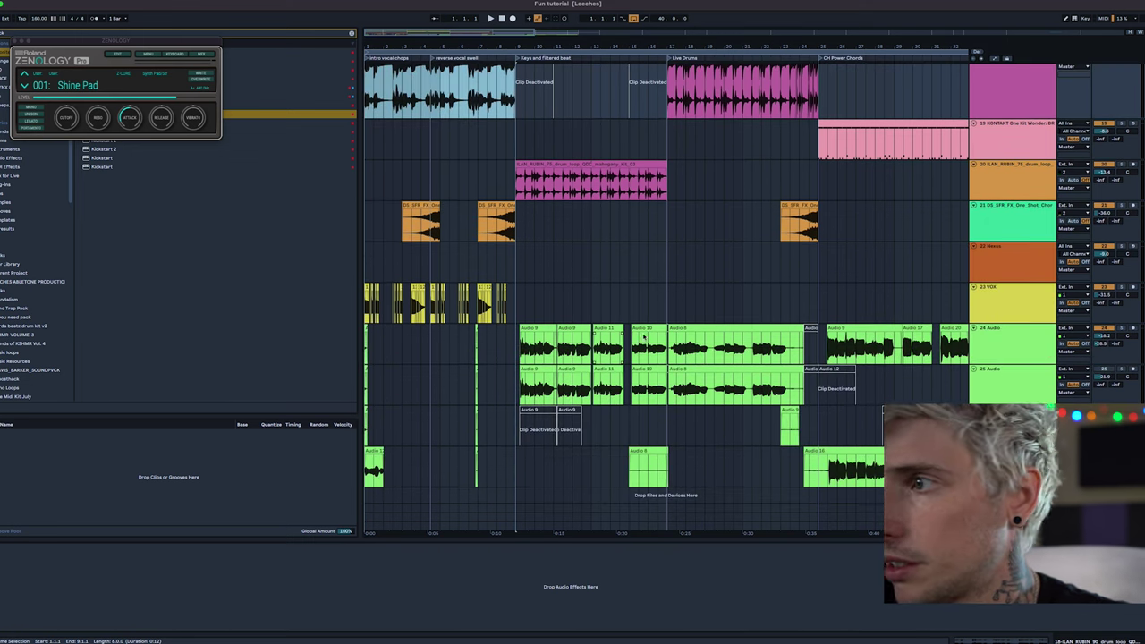
pyautogui.click(1122, 288)
pyautogui.click(381, 318)
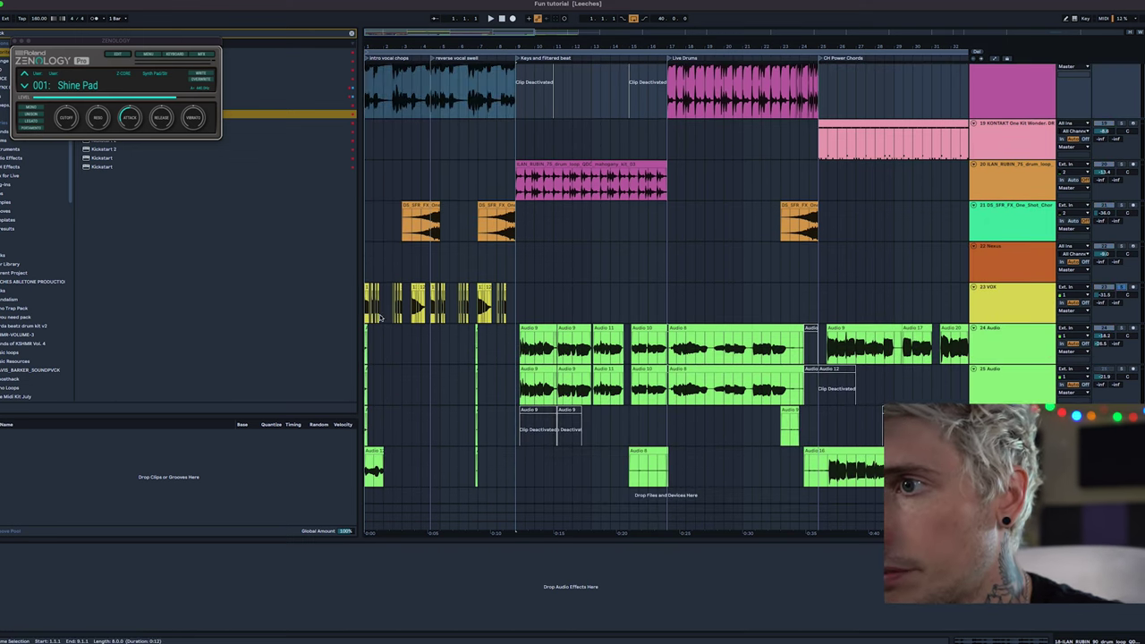
pyautogui.click(366, 308)
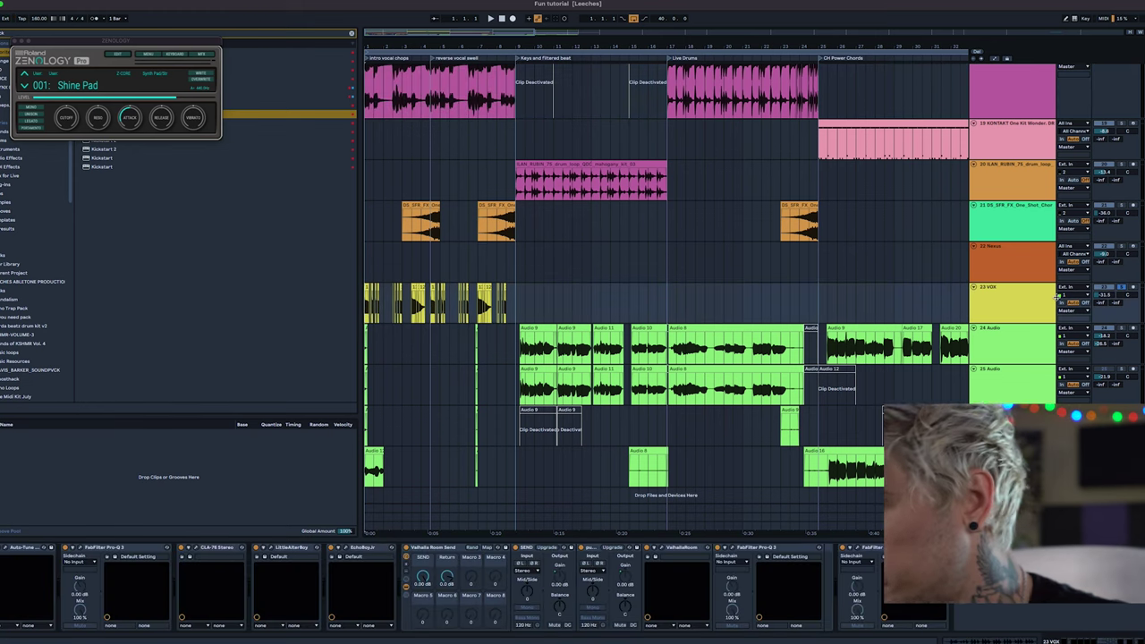
pyautogui.click(1012, 301)
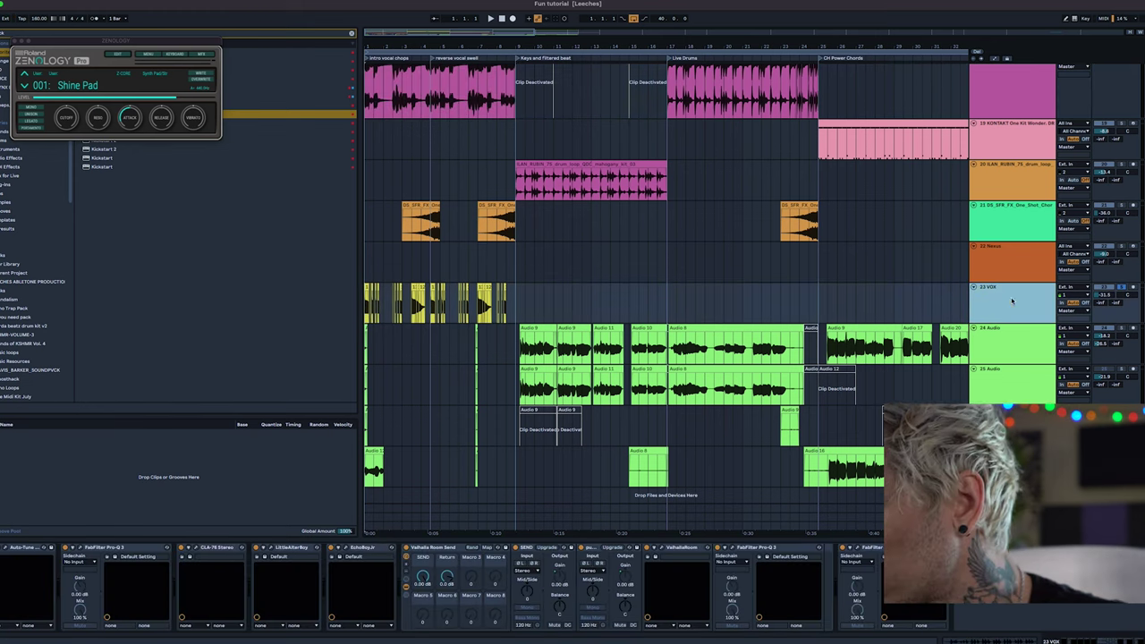
# Play the soloed VOX chops from the start of the arrangement.
pyautogui.click(365, 271)
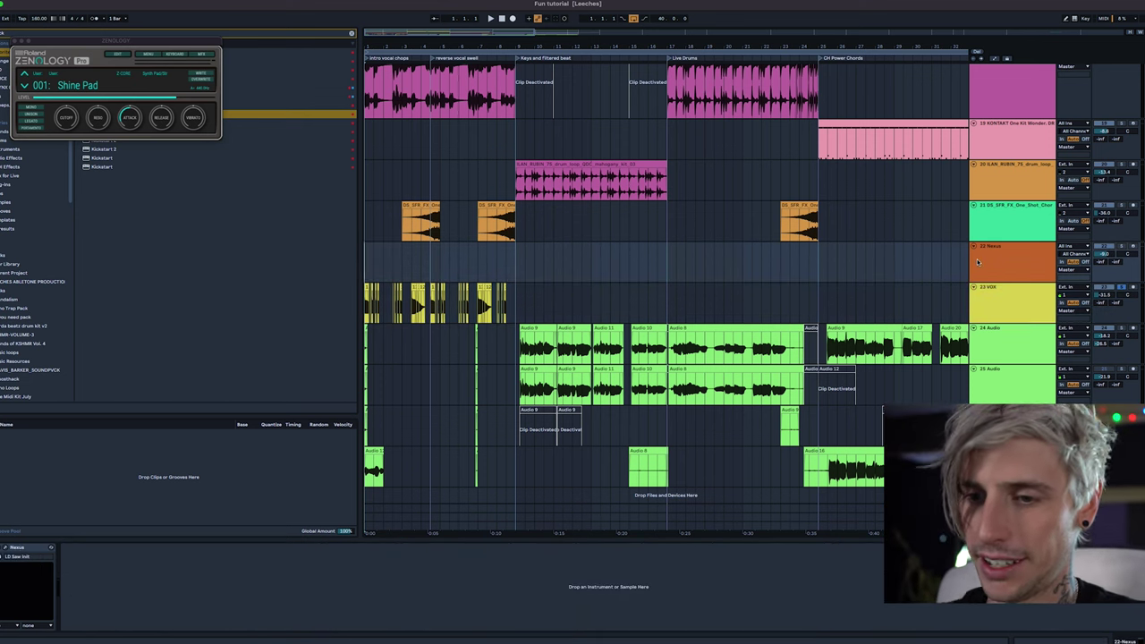
pyautogui.scroll(1, 978, 261)
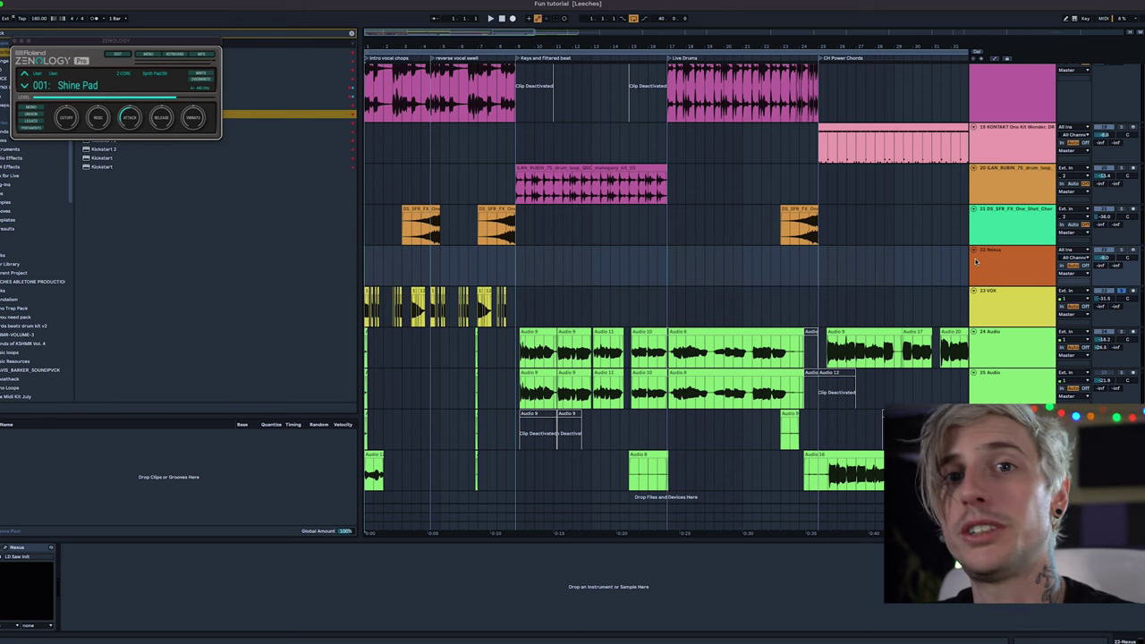
pyautogui.press('space')
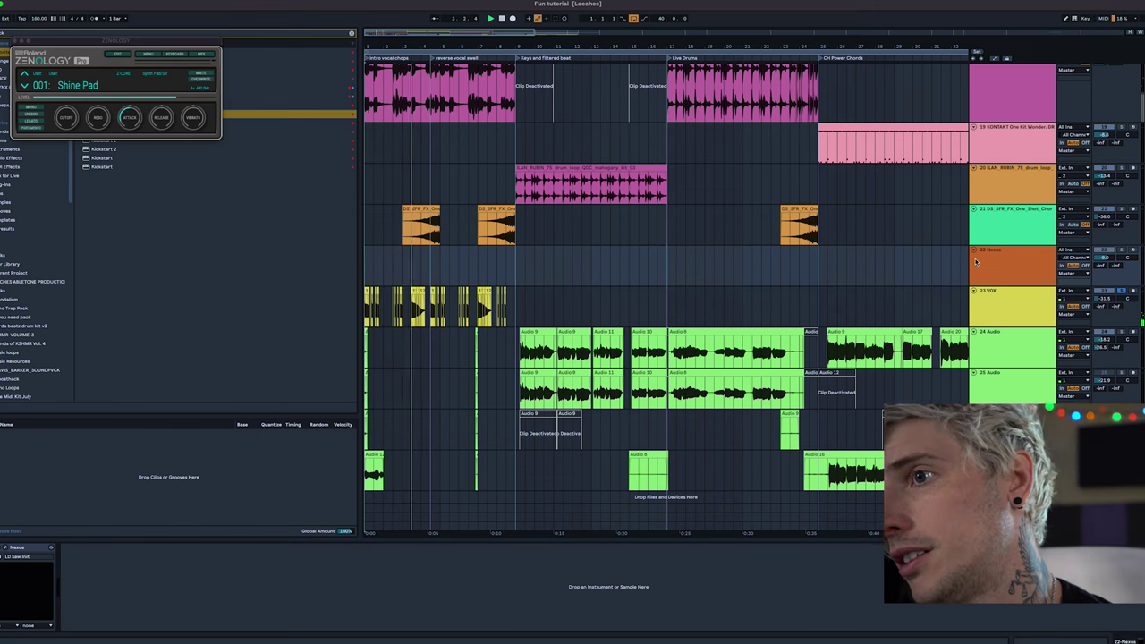
pyautogui.scroll(-1, 976, 261)
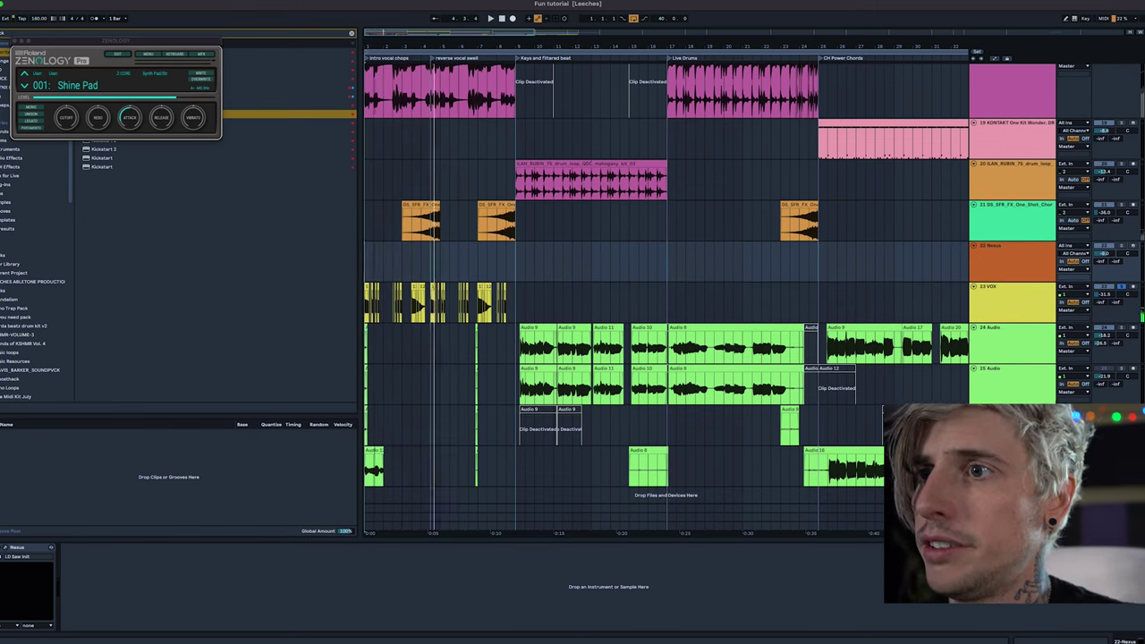
# Bypass all effects on the VOX track together and play its opening vocal chops dry.
pyautogui.scroll(10, 445, 186)
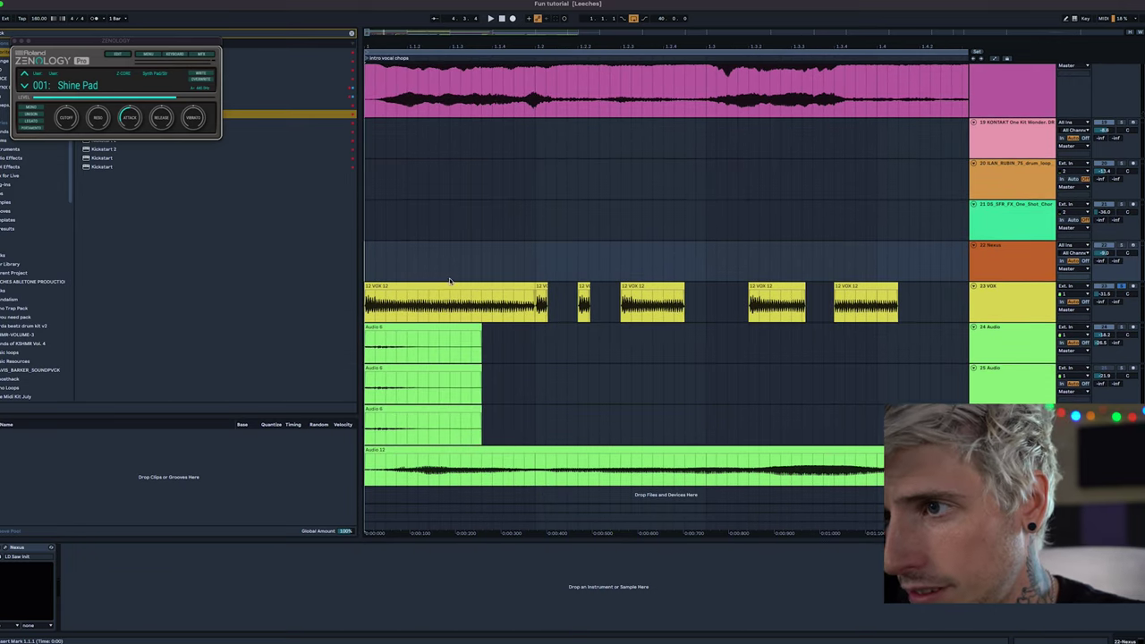
pyautogui.click(446, 285)
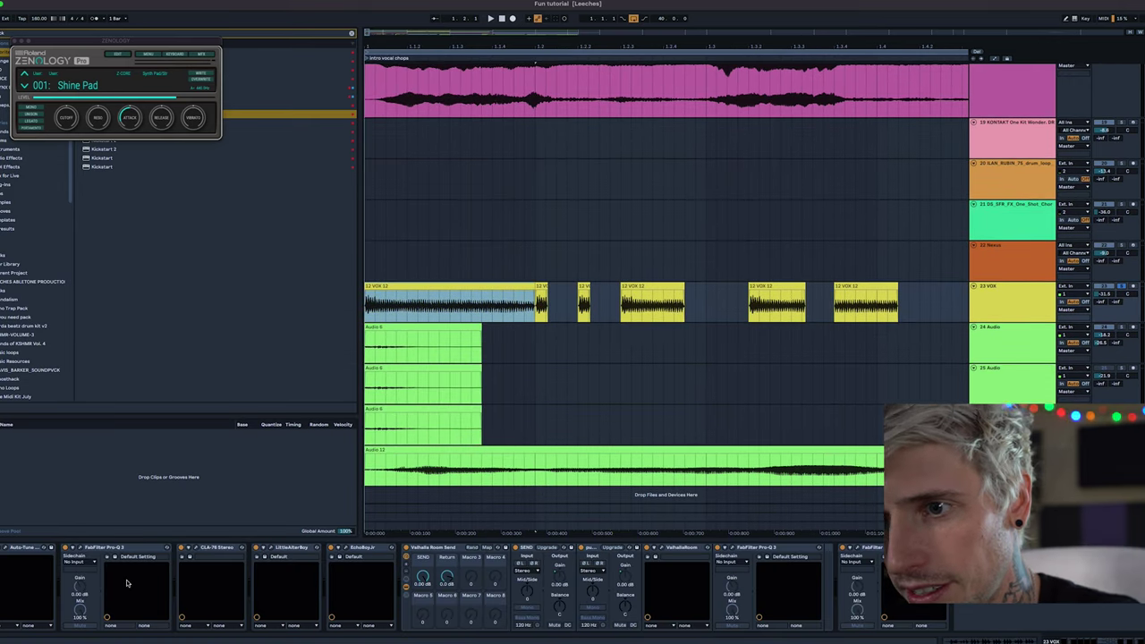
pyautogui.click(31, 547)
pyautogui.keyDown('shift'); pyautogui.click(781, 549); pyautogui.keyUp('shift')
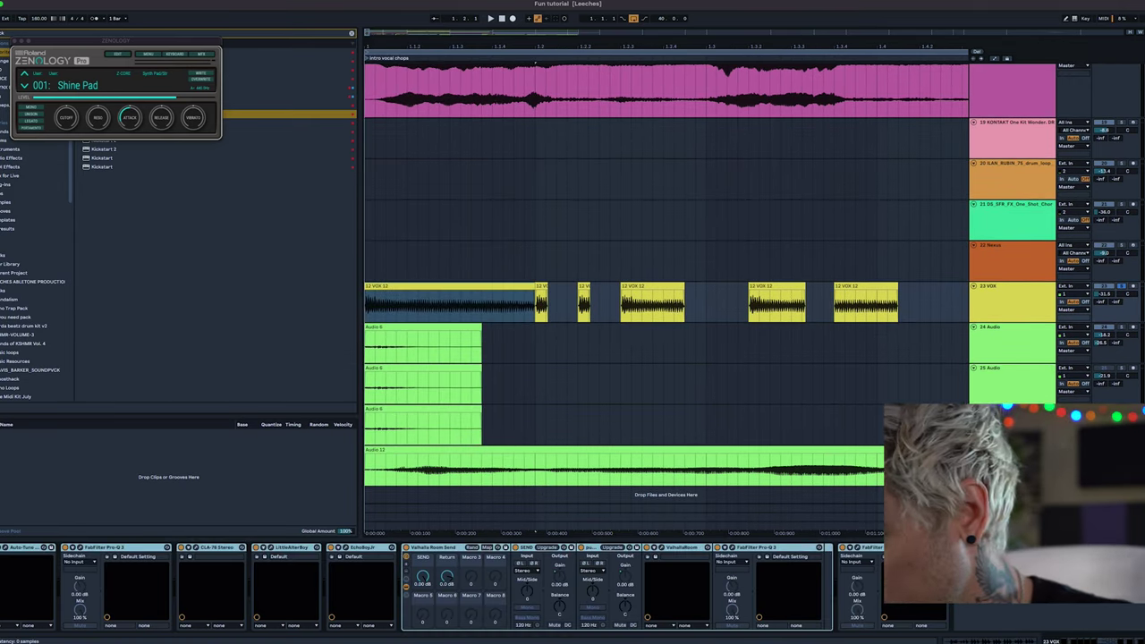
pyautogui.hotkey('ctrl', 'x')
pyautogui.hotkey('ctrl', 'v')
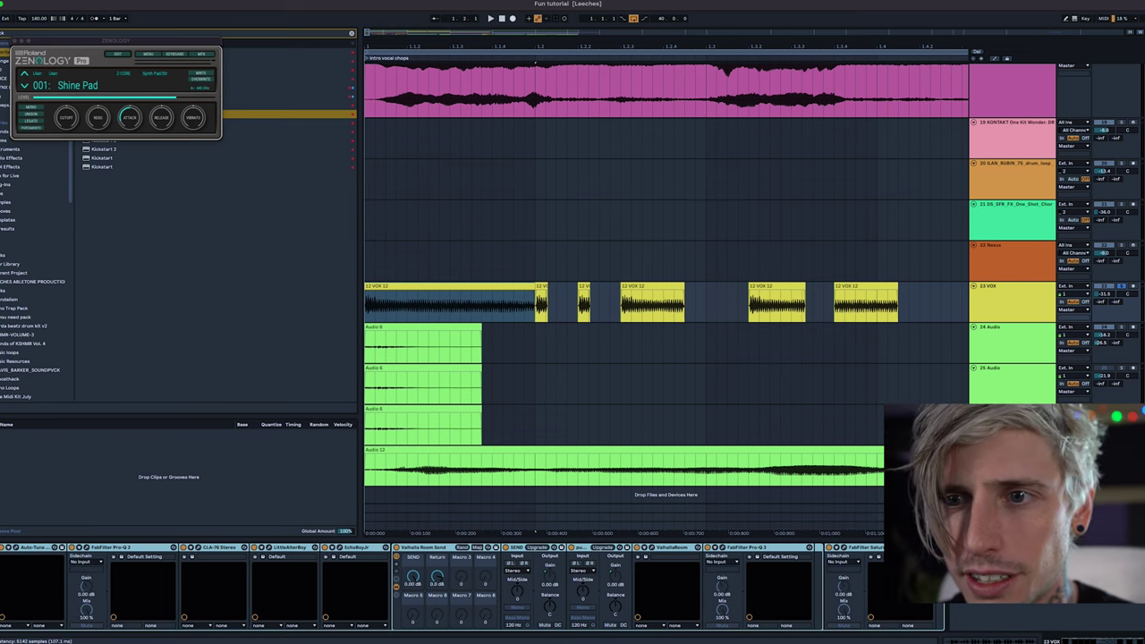
pyautogui.press('space')
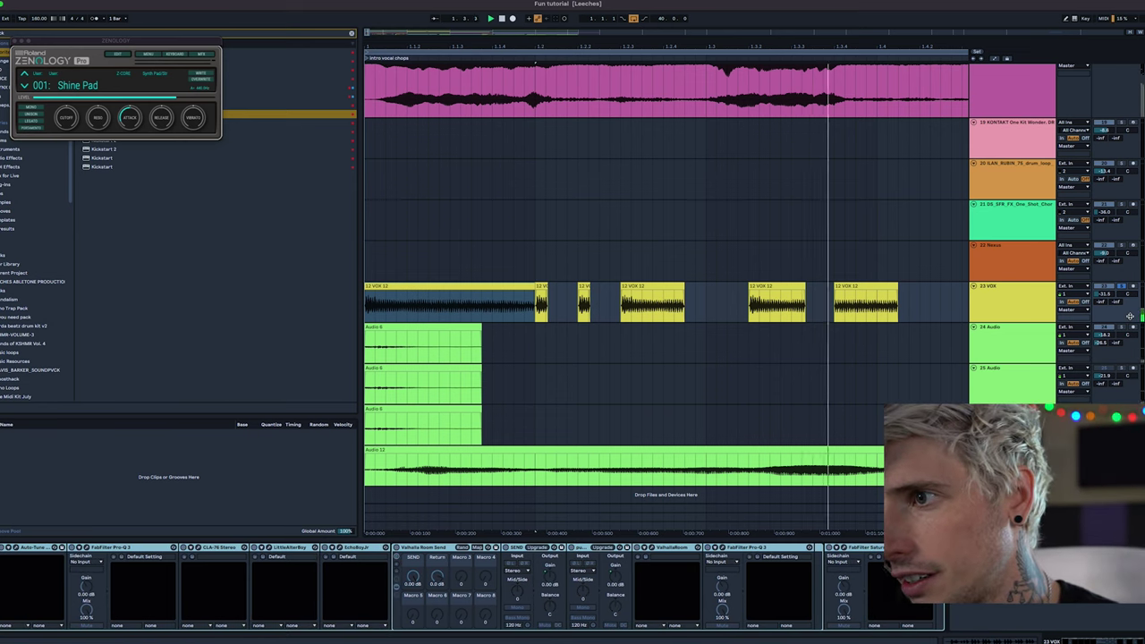
# Inspect the transposition of the chopped VOX clips in the clip view and play the opening chop.
pyautogui.scroll(-10, 605, 289)
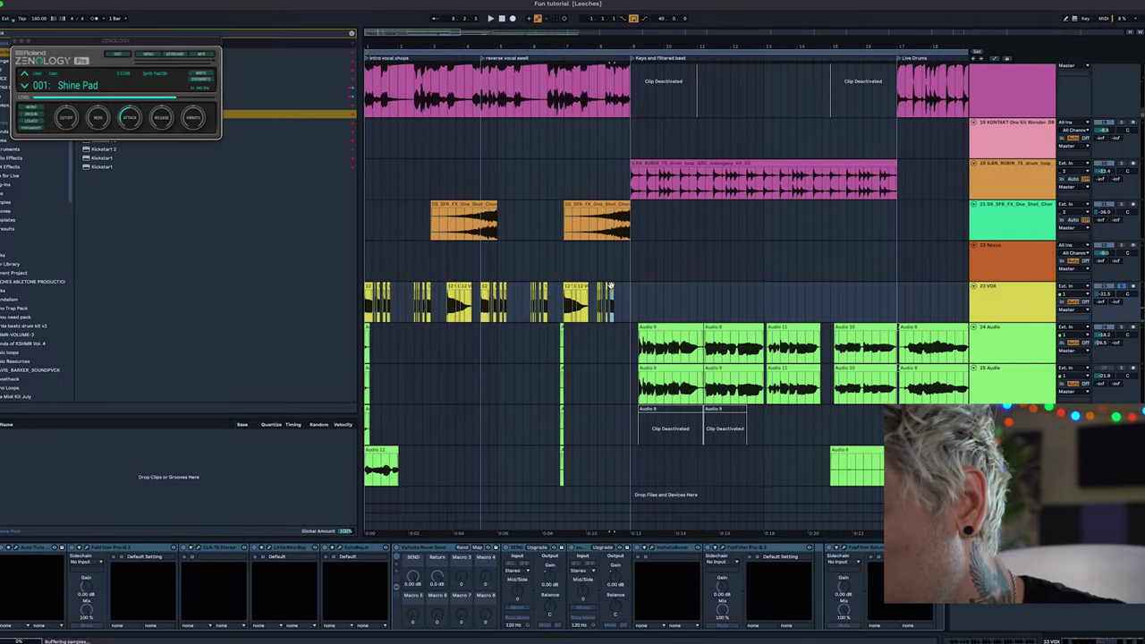
pyautogui.moveTo(606, 289); pyautogui.dragTo(370, 288)
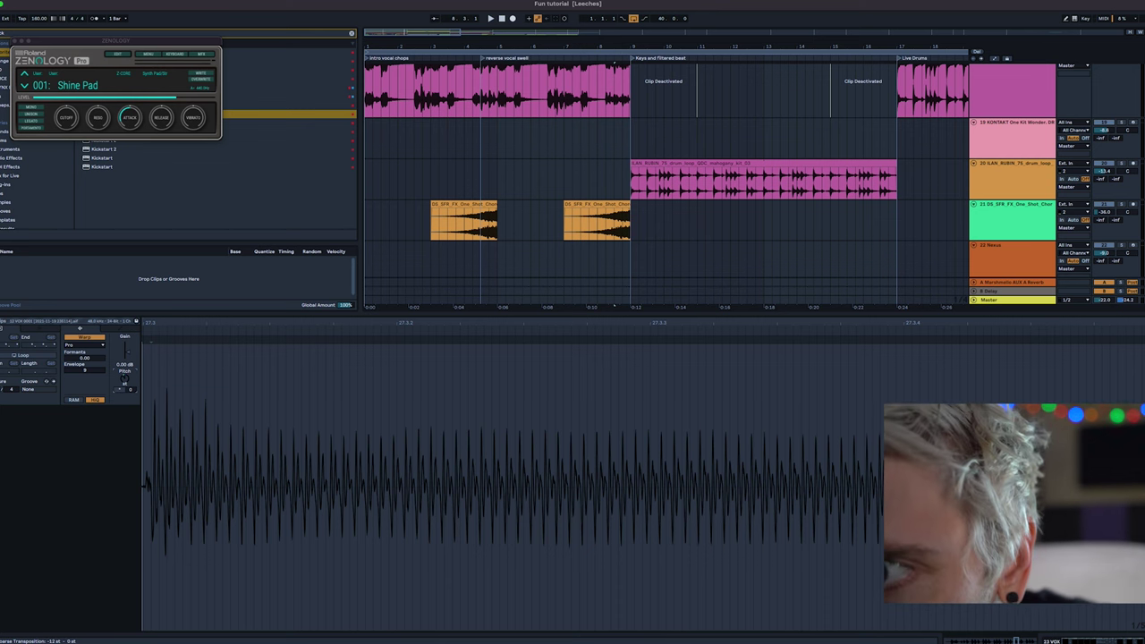
pyautogui.click(485, 229)
pyautogui.press('space')
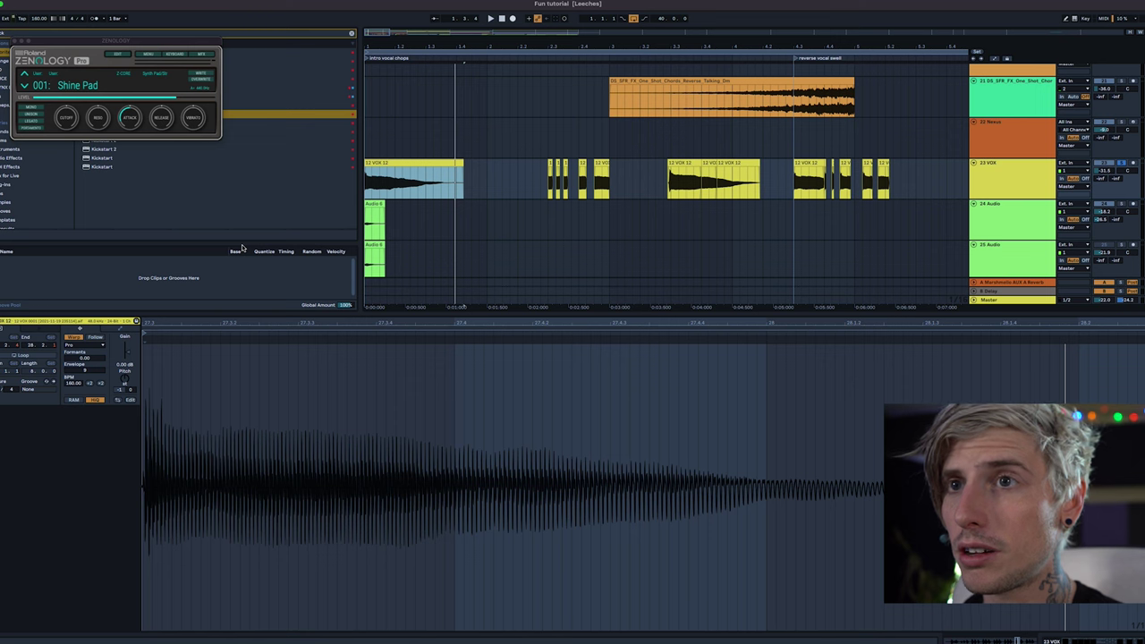
# Stop playback, take the VOX track out of solo and play from the start of the "Keys and filtered beat" section.
pyautogui.press('space')
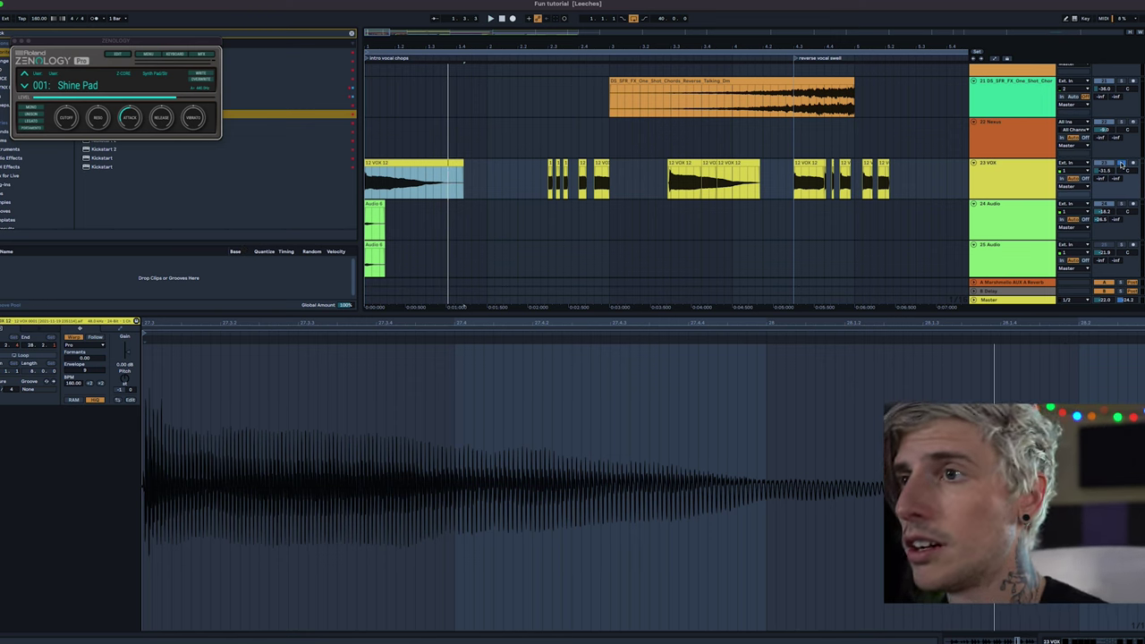
pyautogui.click(752, 188)
pyautogui.hotkey('ctrl', 'z')
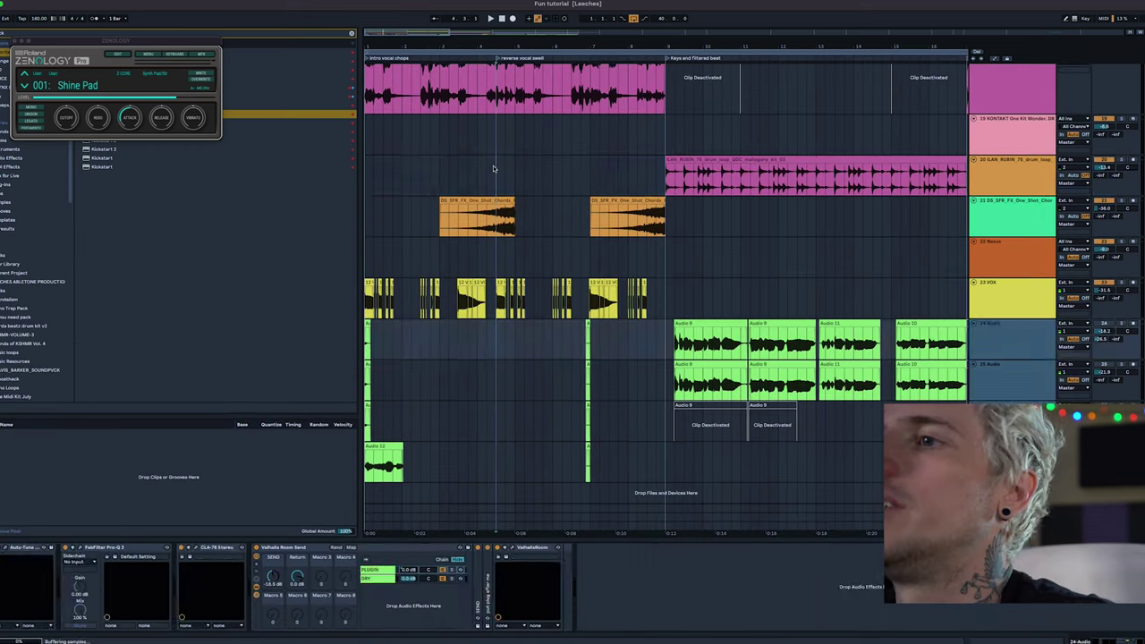
pyautogui.click(668, 183)
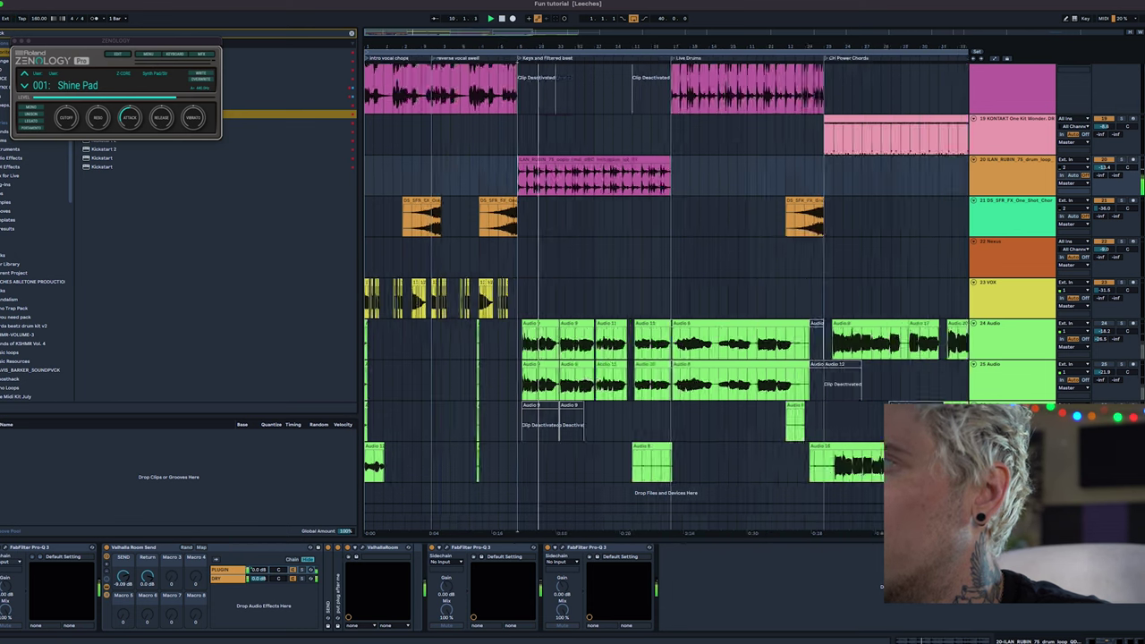
# Loop bars 9 to 17 over the drum loop clip in the "Keys and filtered beat" section and play it.
pyautogui.scroll(-5, 780, 165)
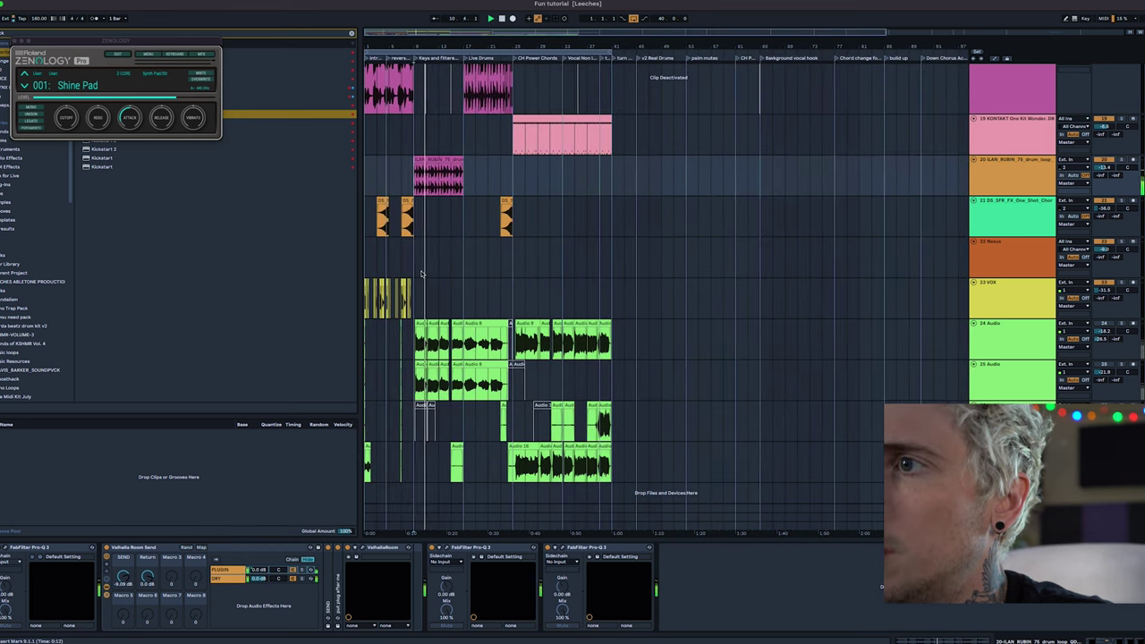
pyautogui.scroll(5, 598, 157)
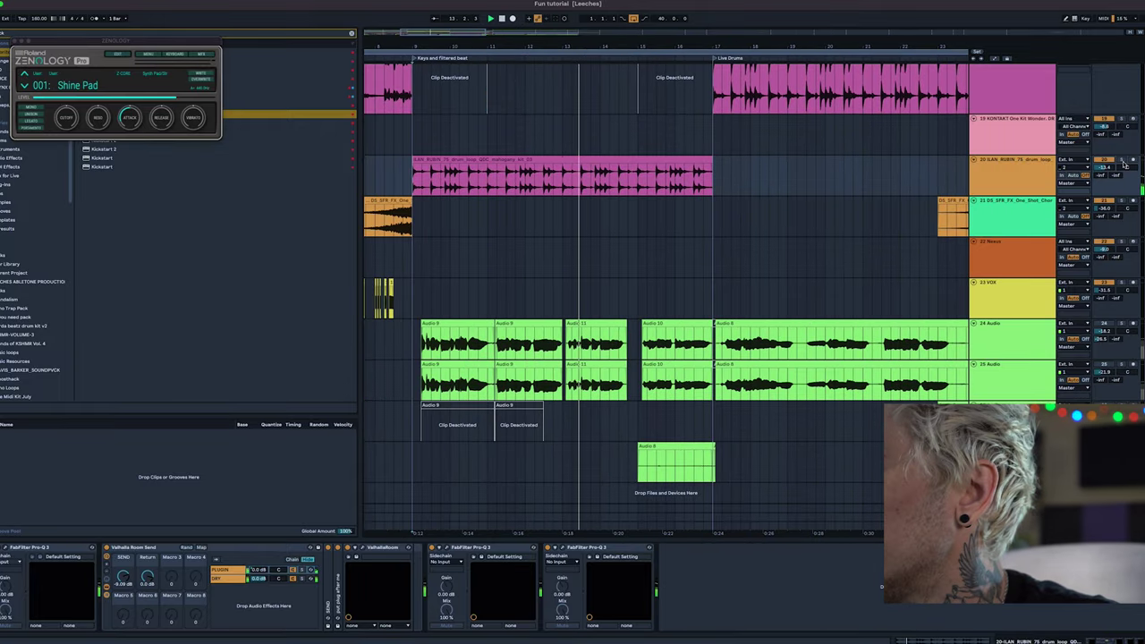
pyautogui.click(524, 159)
pyautogui.press('space')
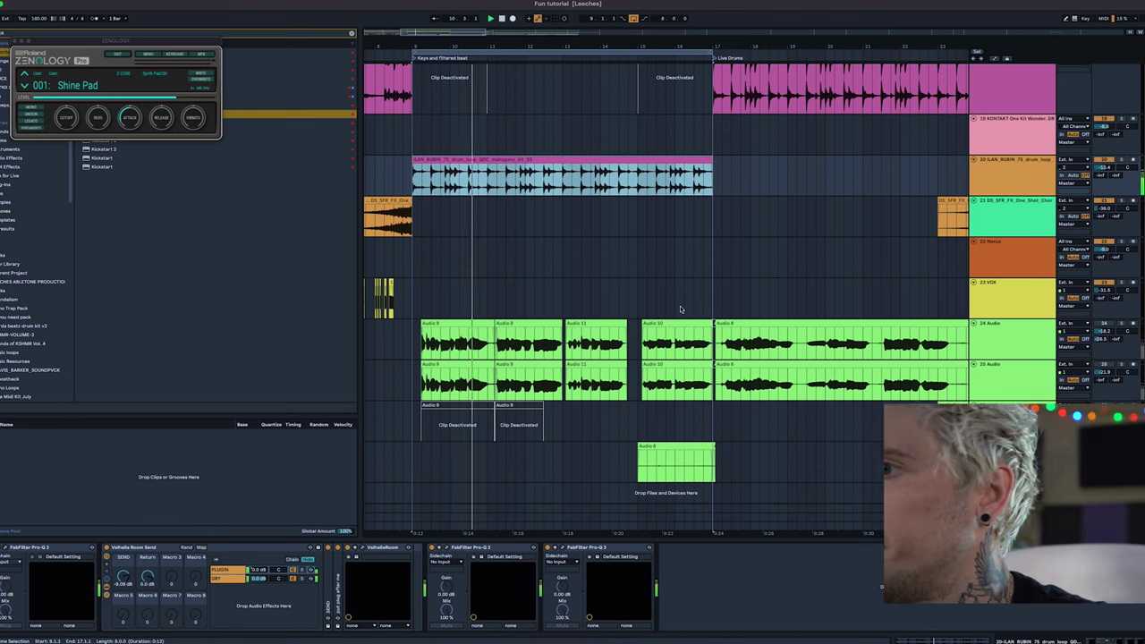
# Solo the KEMPER D AC30 guitar track and examine its clips within the looped section while it plays.
pyautogui.scroll(10, 573, 319)
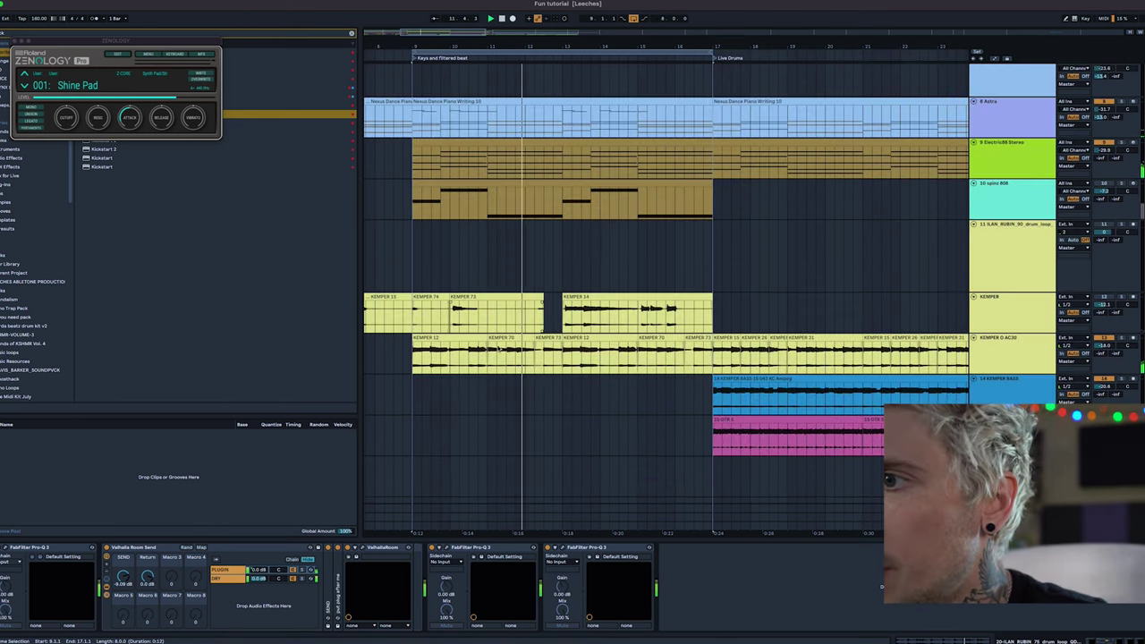
pyautogui.moveTo(1107, 349); pyautogui.dragTo(1108, 351)
pyautogui.click(1120, 338)
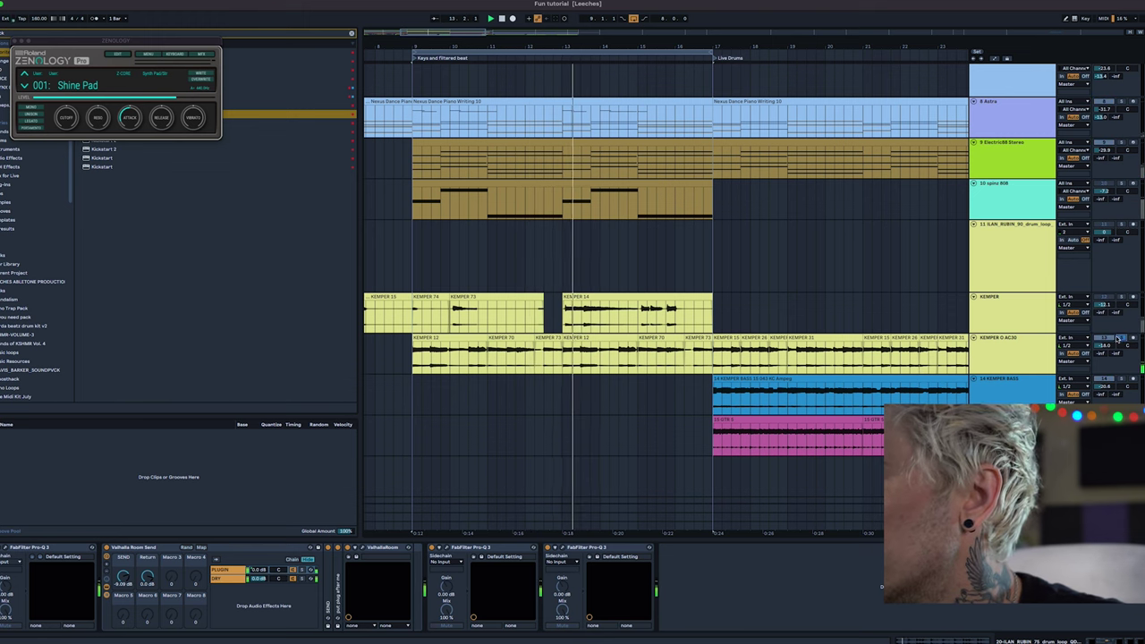
pyautogui.click(412, 354)
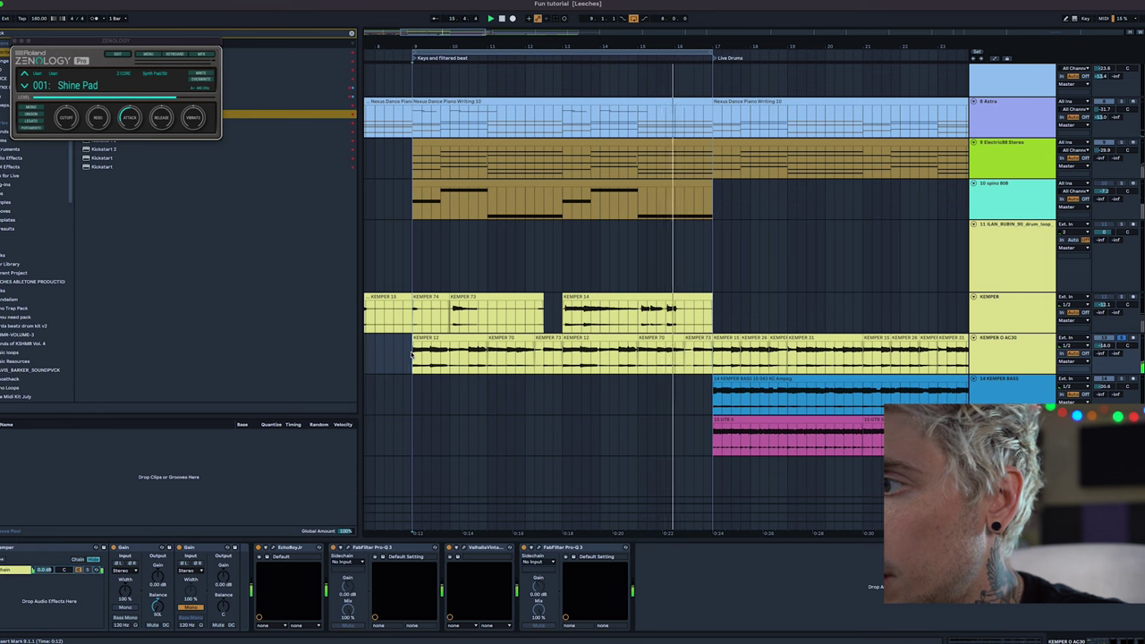
pyautogui.moveTo(412, 354); pyautogui.dragTo(458, 344)
pyautogui.hotkey('shift', 'Tab')
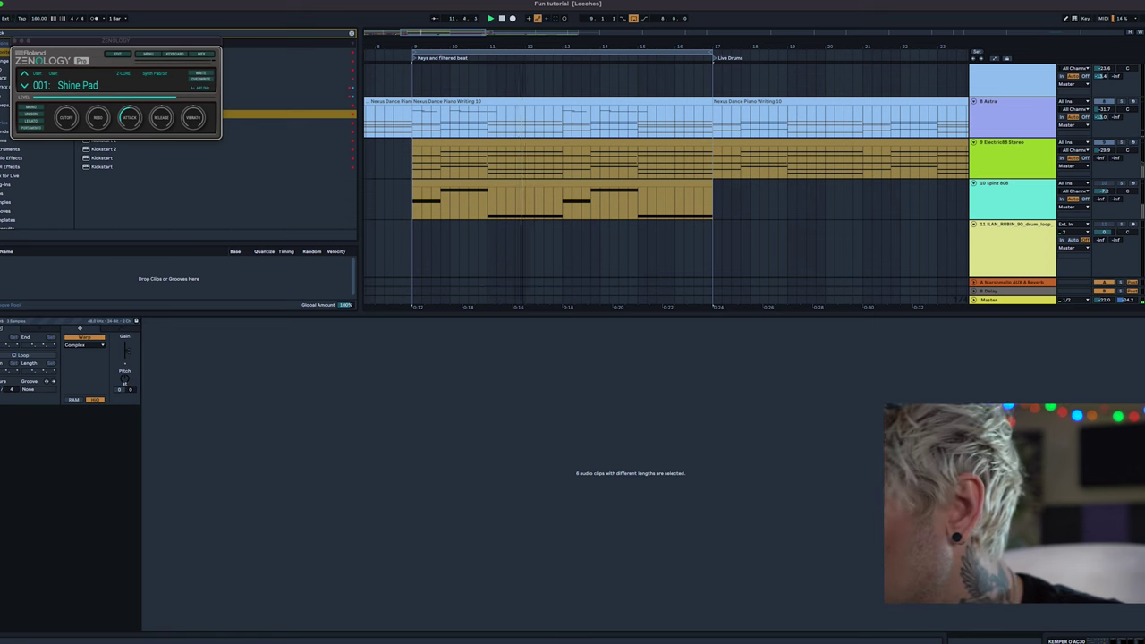
pyautogui.hotkey('shift', 'Tab')
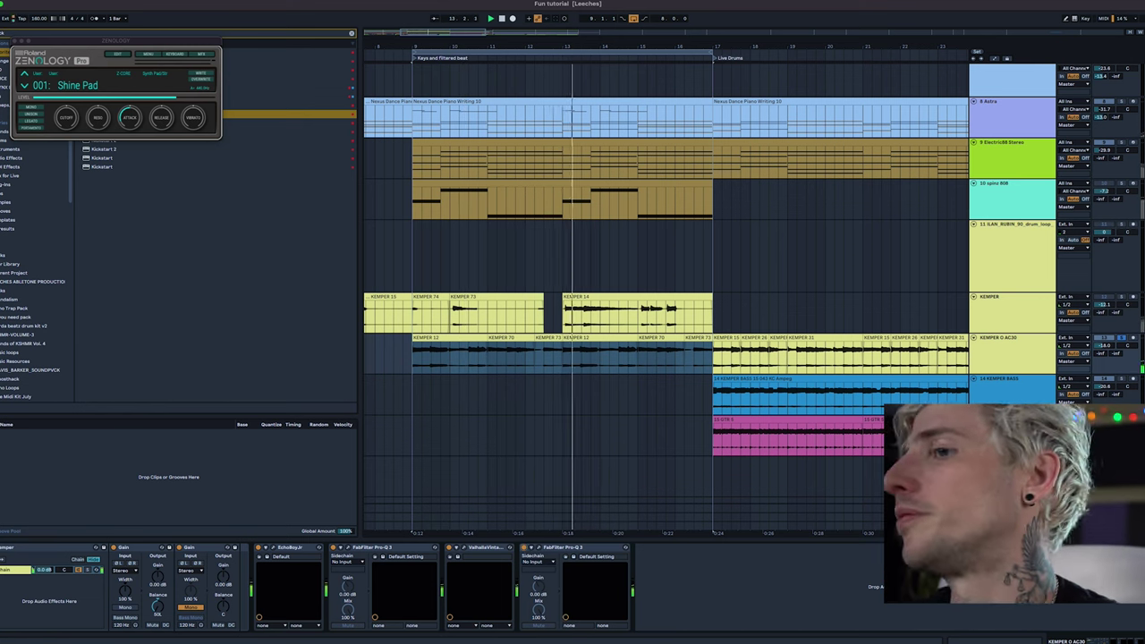
# Open the EchoBoy Jr., first Pro-Q 3 and ValhallaVintageVerb windows of the KEMPER D AC30 track, moving the reverb clear of the others.
pyautogui.click(1017, 339)
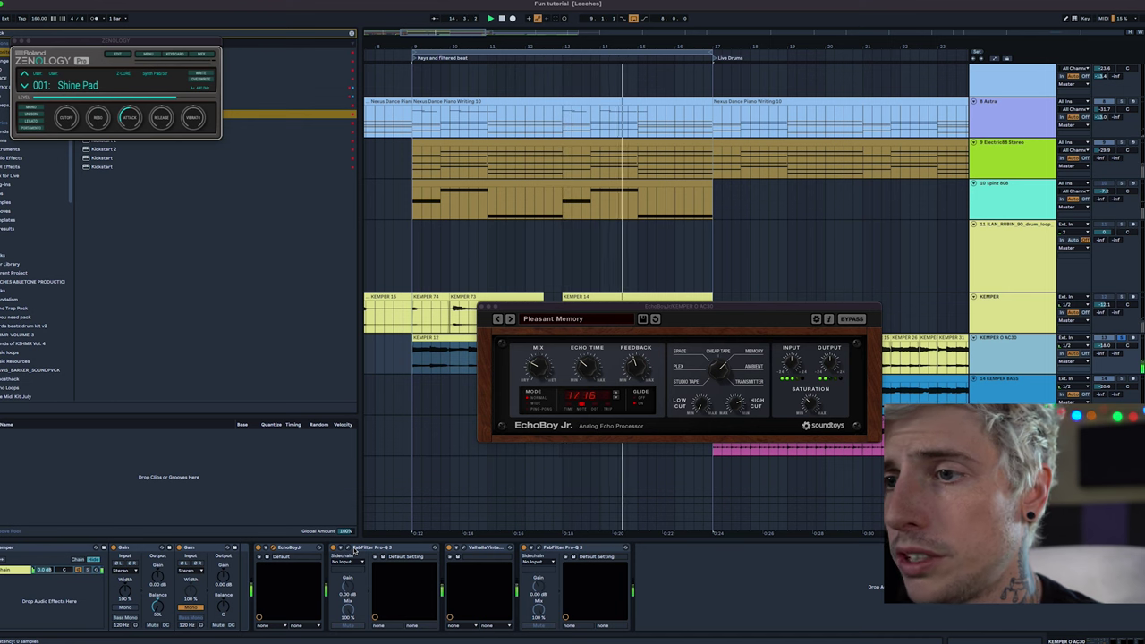
pyautogui.click(349, 549)
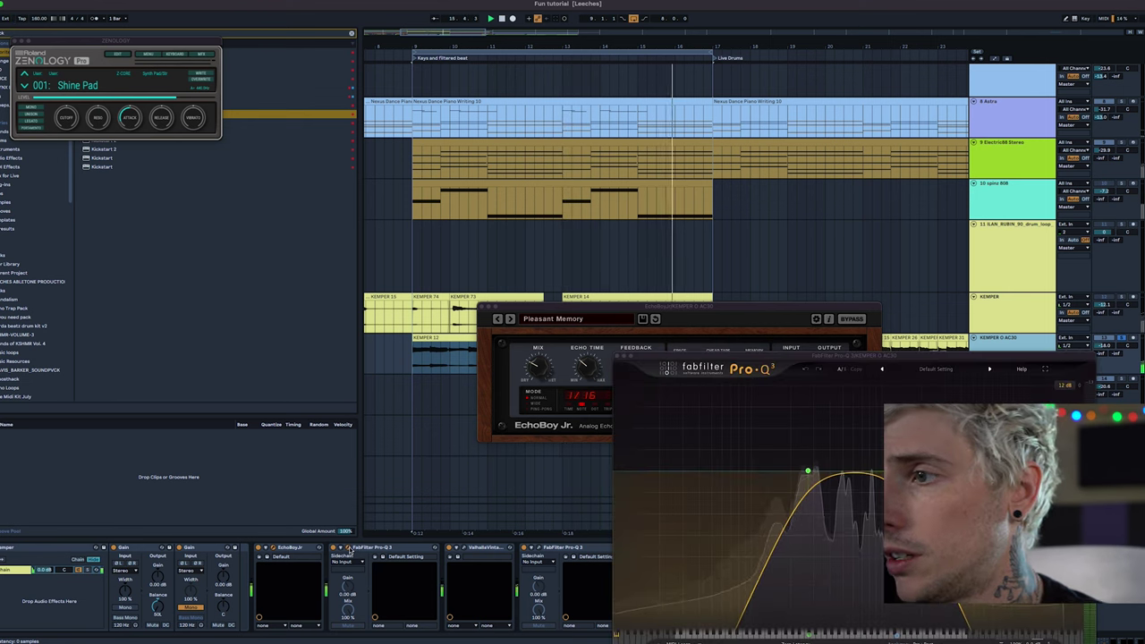
pyautogui.click(464, 548)
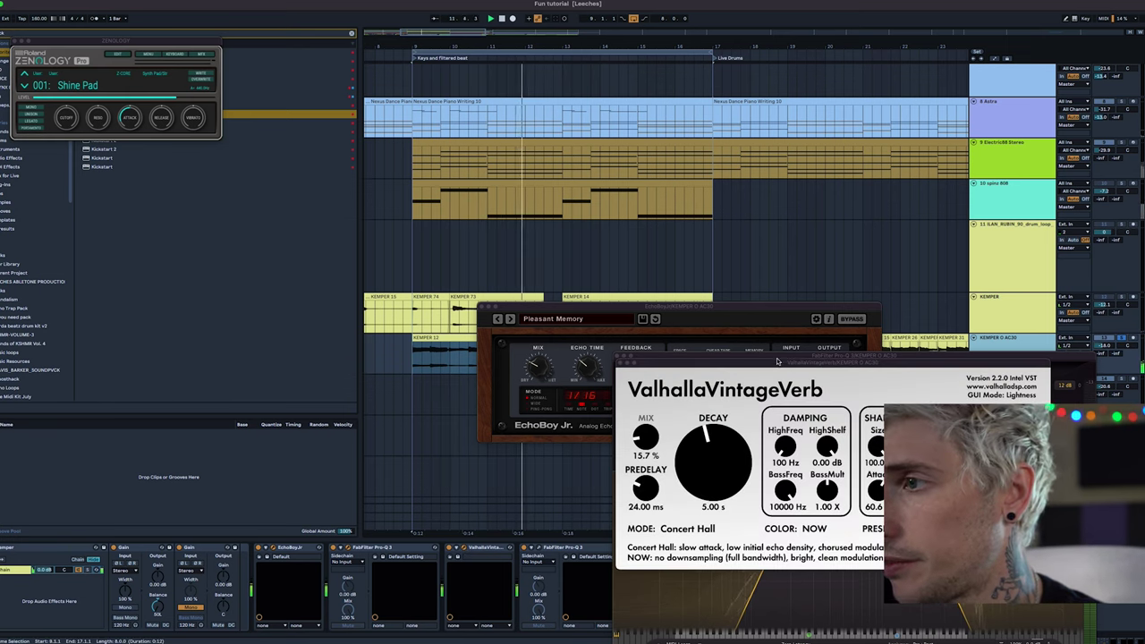
pyautogui.moveTo(787, 362); pyautogui.dragTo(178, 195)
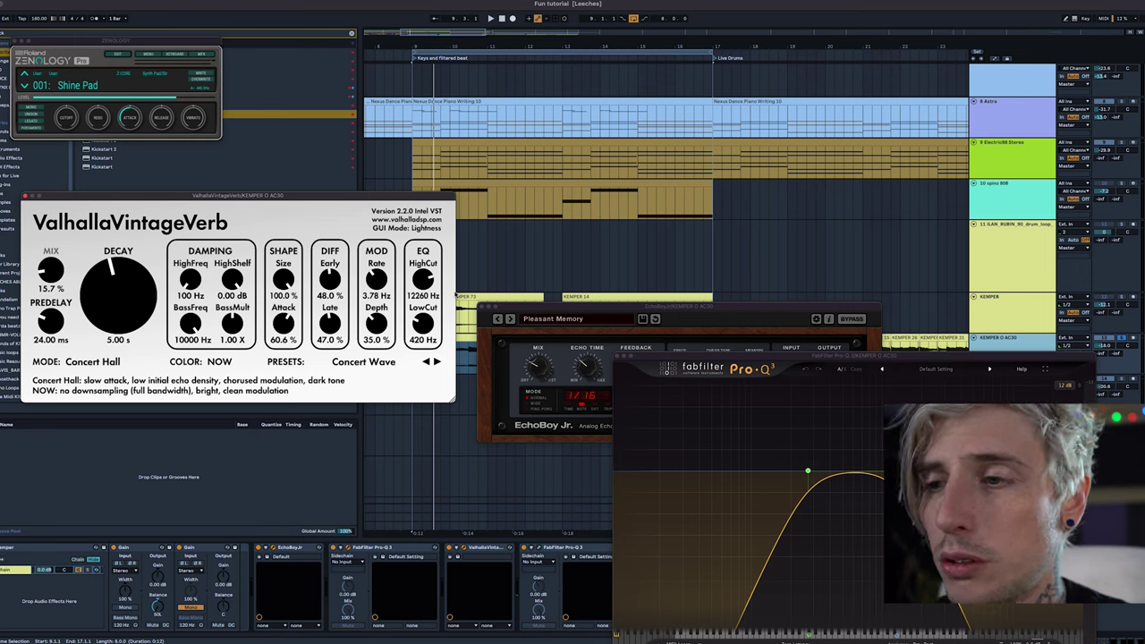
# Check the reverb and the final Pro-Q 3 on the guitar track, and close all open plug-in windows, including Zenology.
pyautogui.click(617, 356)
pyautogui.click(482, 306)
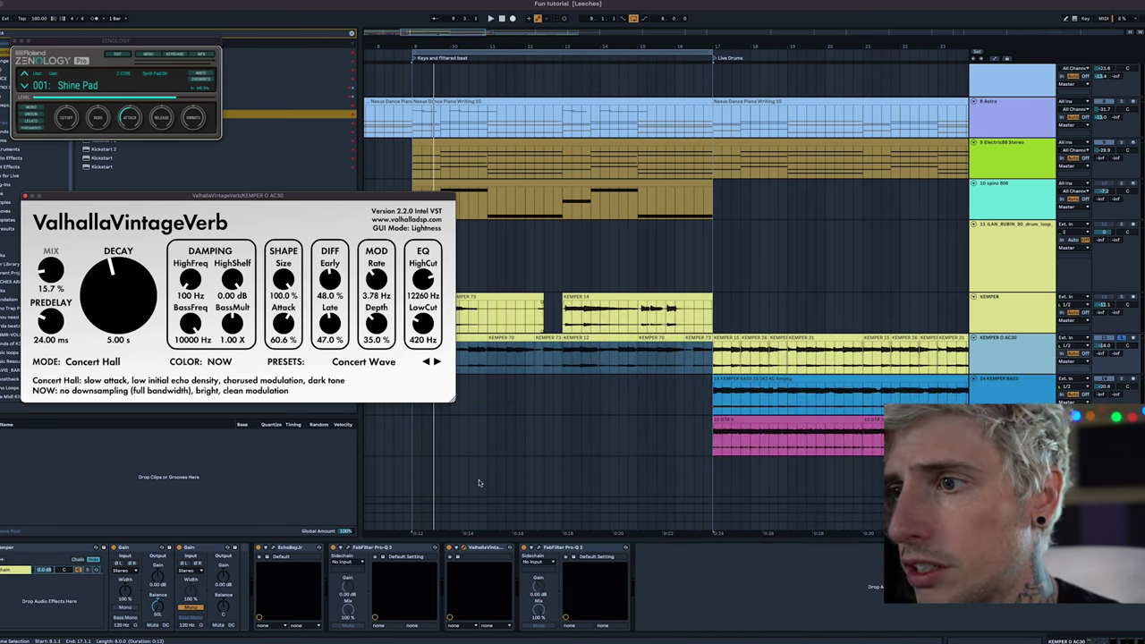
pyautogui.click(462, 548)
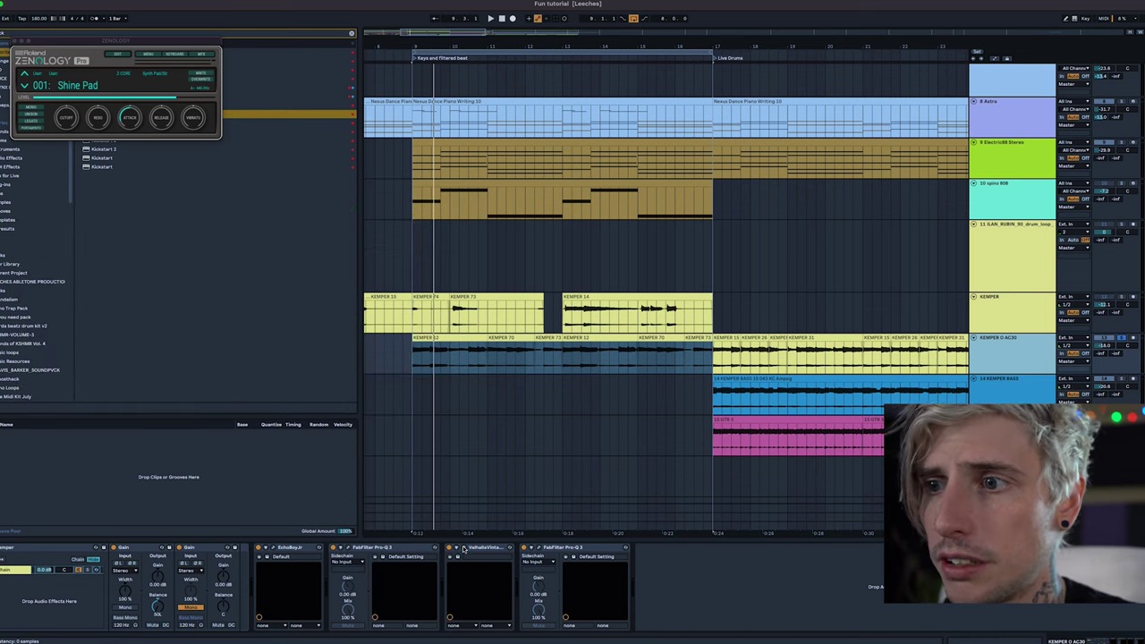
pyautogui.click(462, 548)
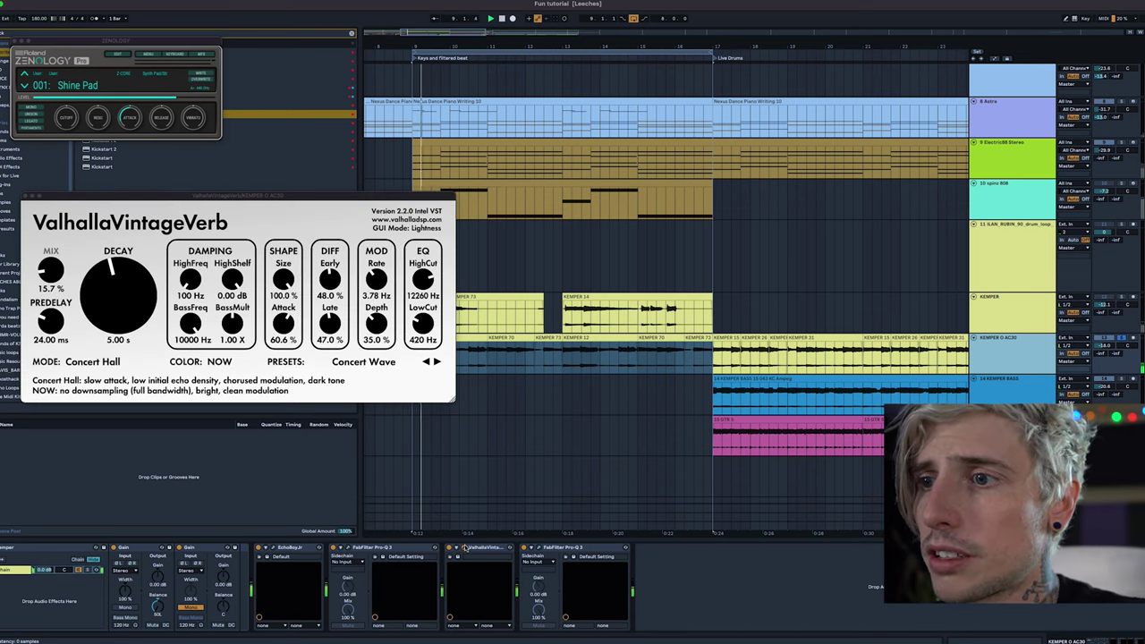
pyautogui.click(539, 553)
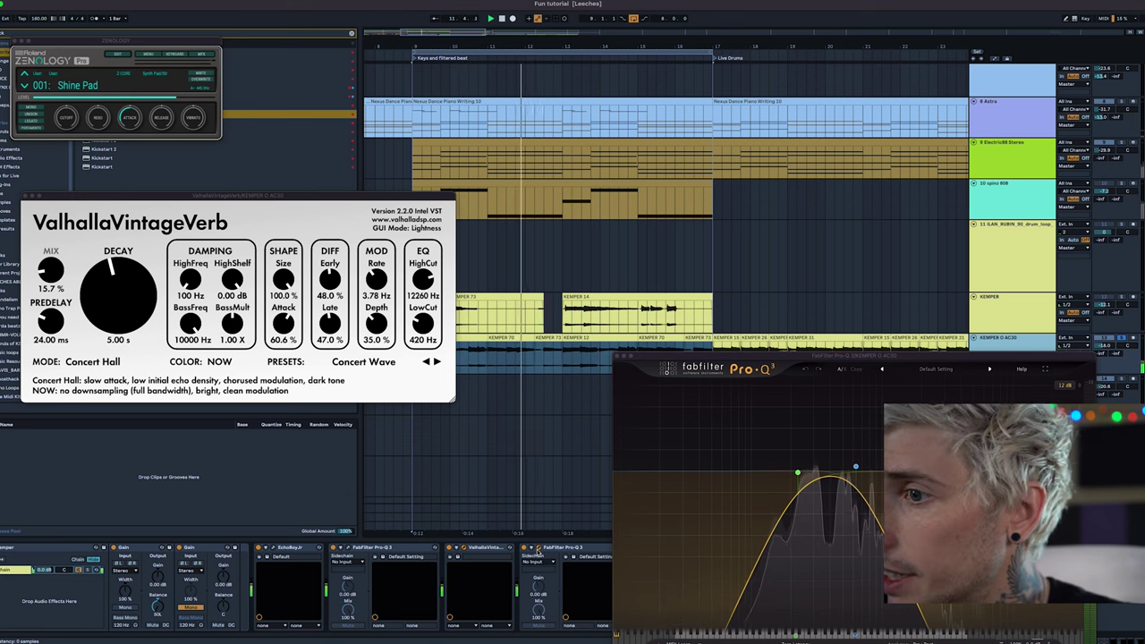
pyautogui.click(617, 357)
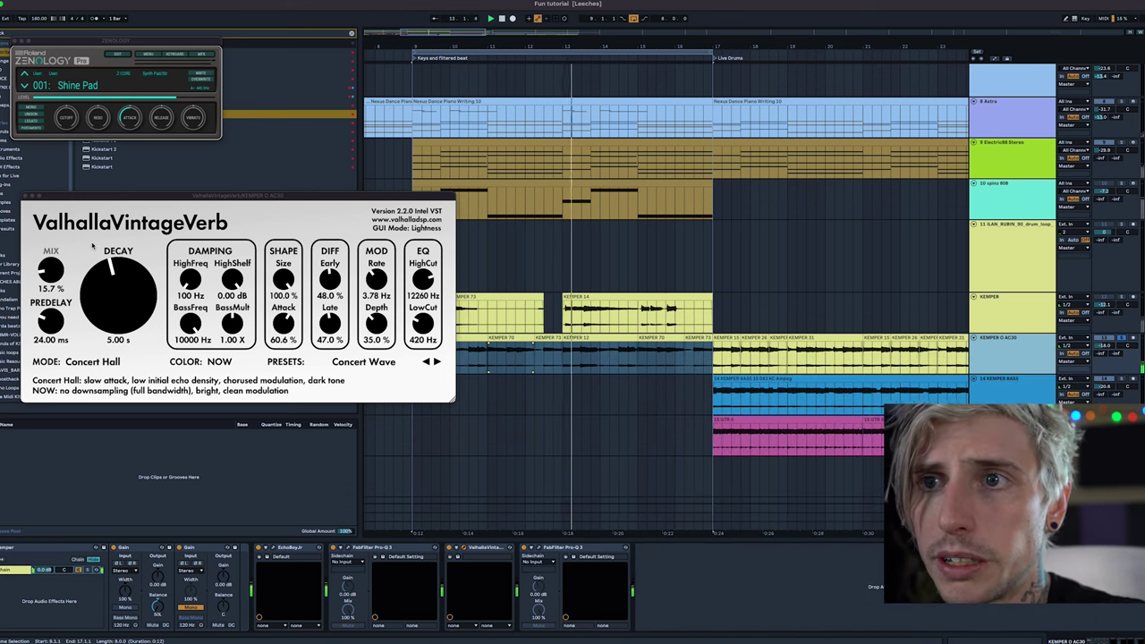
pyautogui.click(26, 196)
pyautogui.click(18, 38)
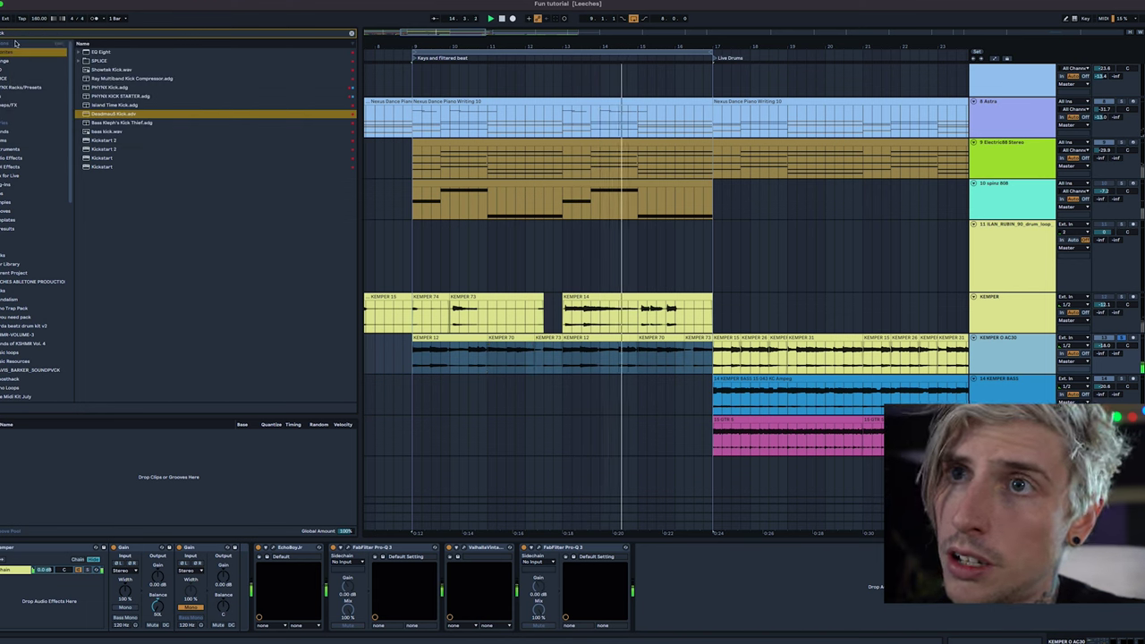
# Switch the solo from the guitar to the Electric88 Stereo track and set the keys' volume to -13.1 dB.
pyautogui.click(1121, 340)
pyautogui.press('space')
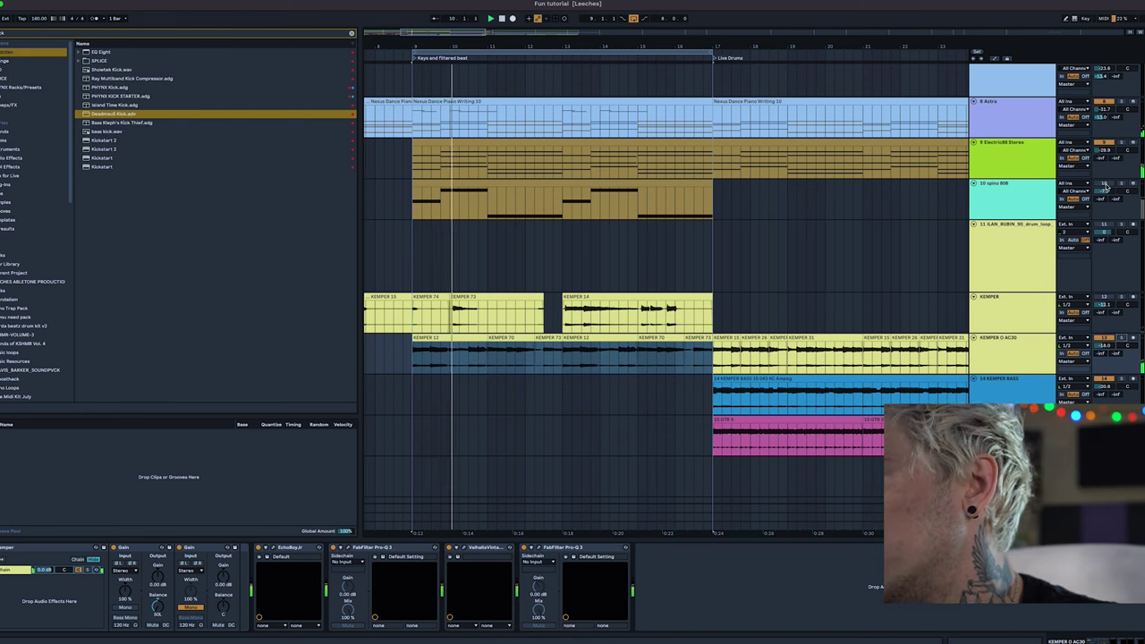
pyautogui.click(1120, 143)
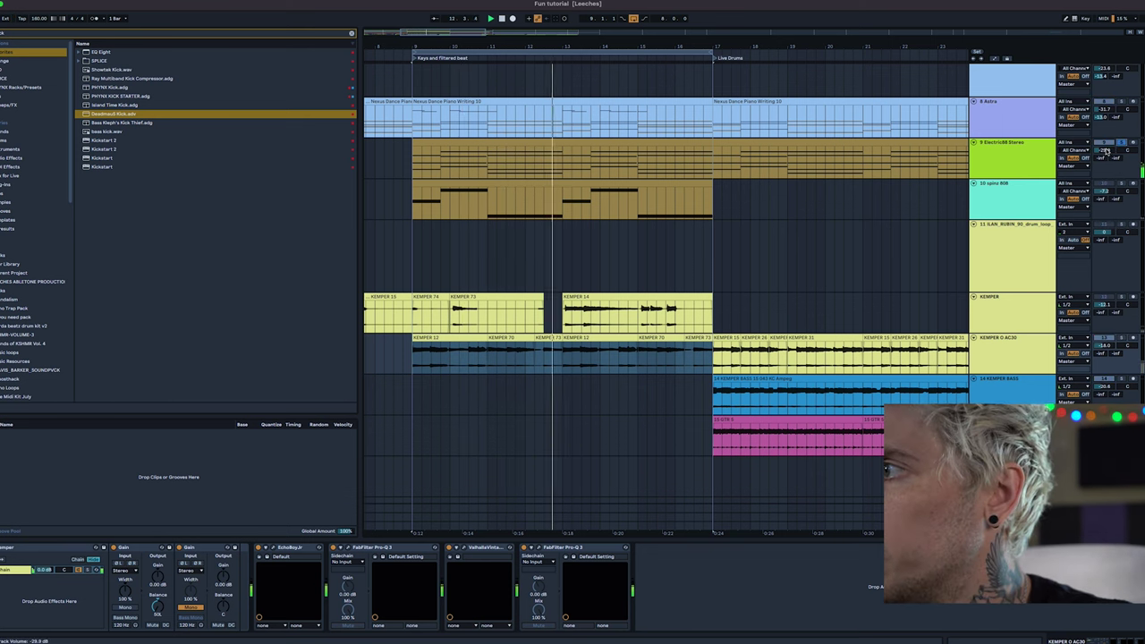
pyautogui.moveTo(1106, 152); pyautogui.dragTo(1105, 124)
# Open the Electric88 Stereo MIDI clip, look through its chord notes during playback and close the clip view.
pyautogui.click(524, 145)
pyautogui.doubleClick(525, 146)
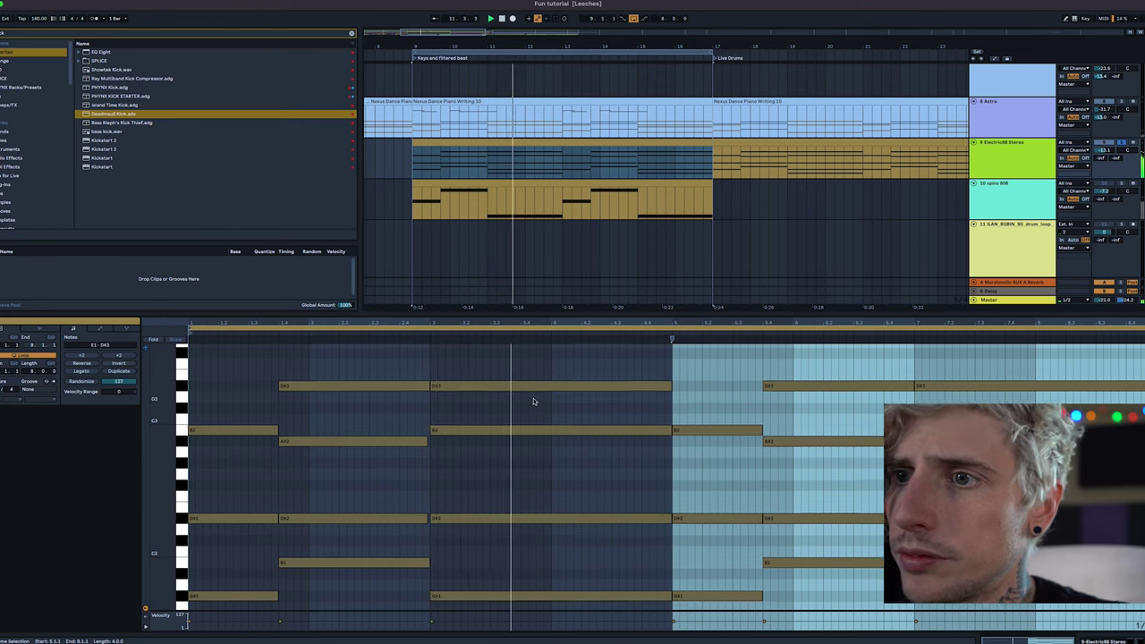
pyautogui.scroll(-3, 551, 375)
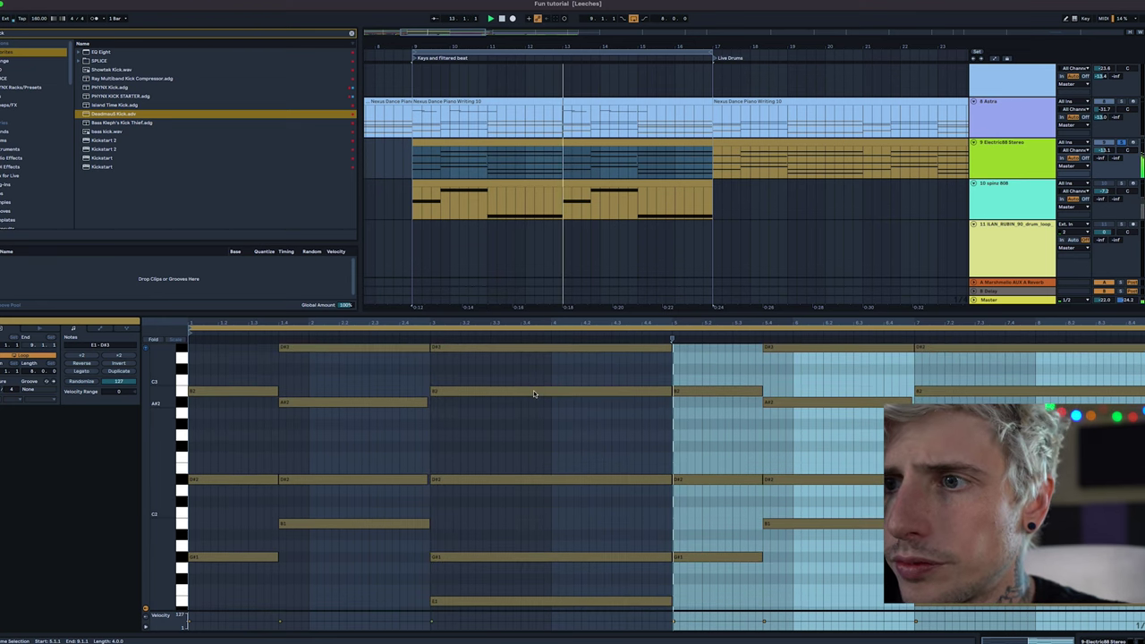
pyautogui.scroll(1, 533, 392)
pyautogui.scroll(2, 533, 393)
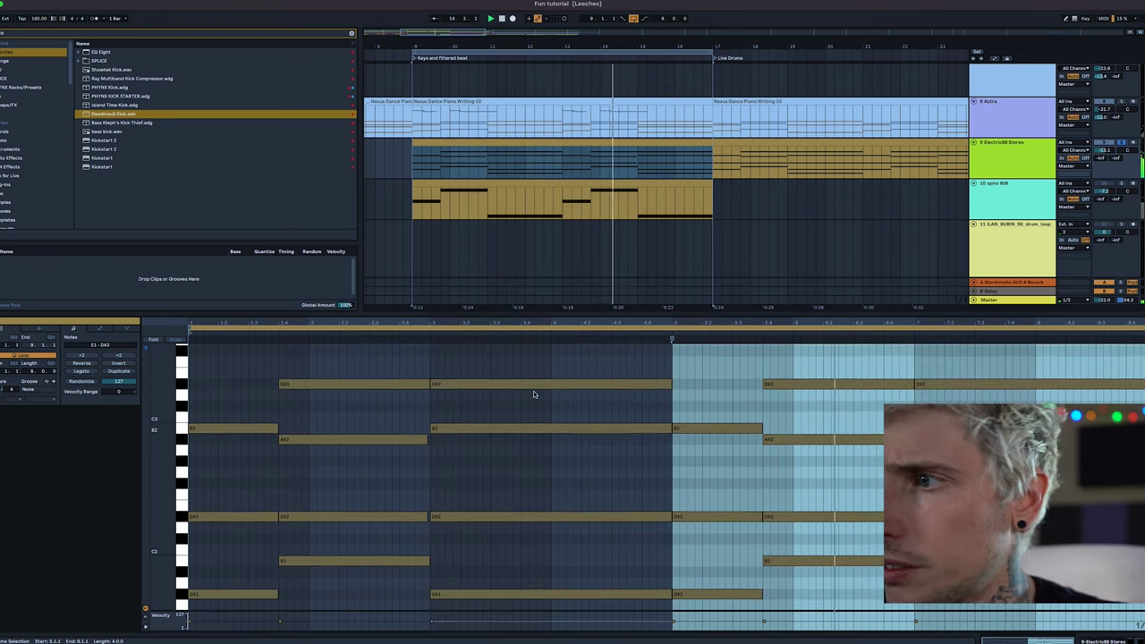
pyautogui.scroll(-7, 533, 394)
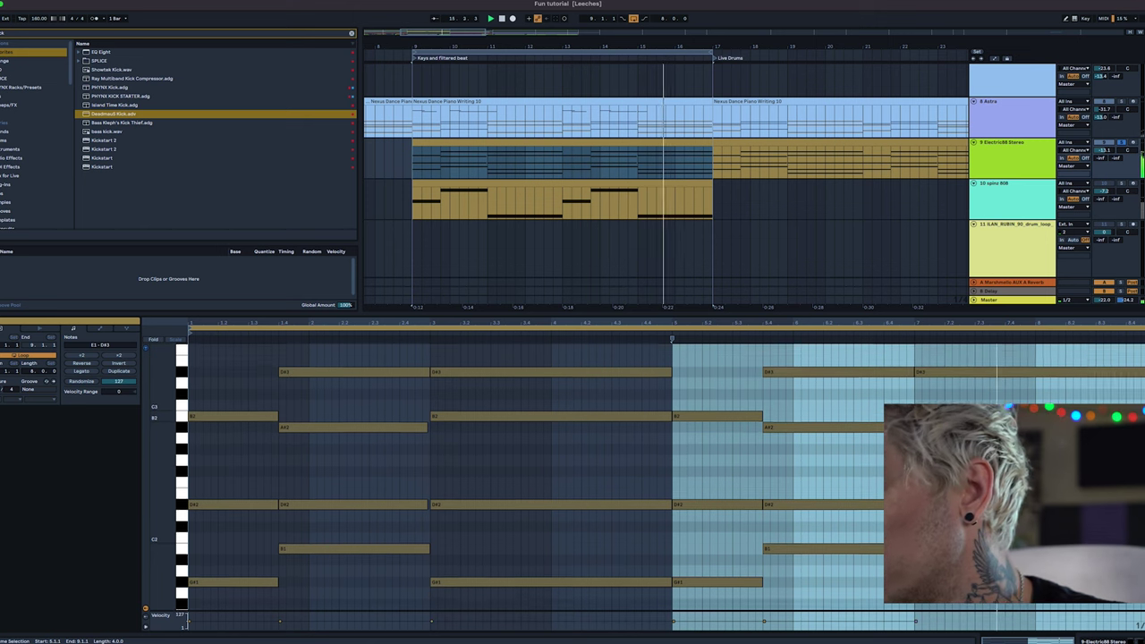
pyautogui.click(1135, 639)
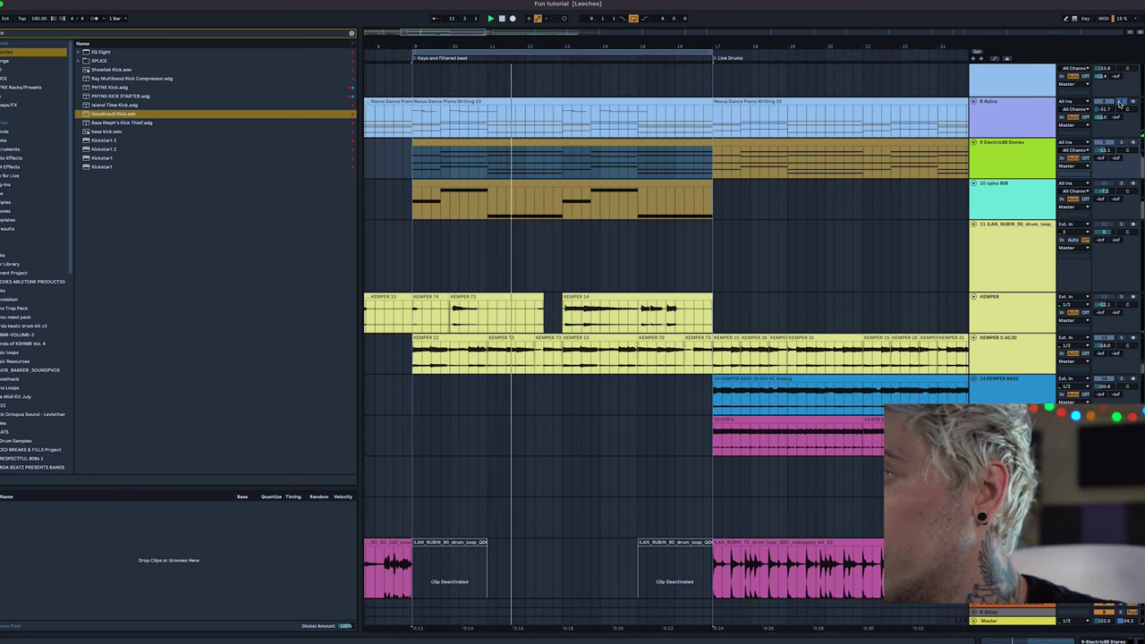
# Audition the PROPHET X Dark Drone bass track in solo, and bring back the full mix.
pyautogui.scroll(6, 979, 159)
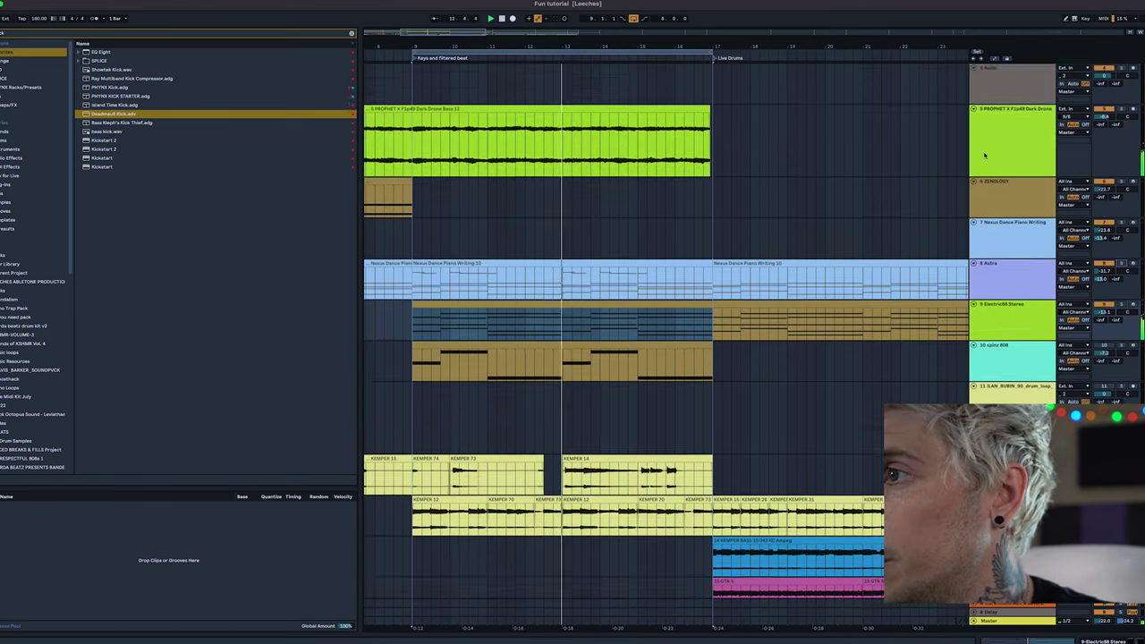
pyautogui.scroll(-1, 979, 160)
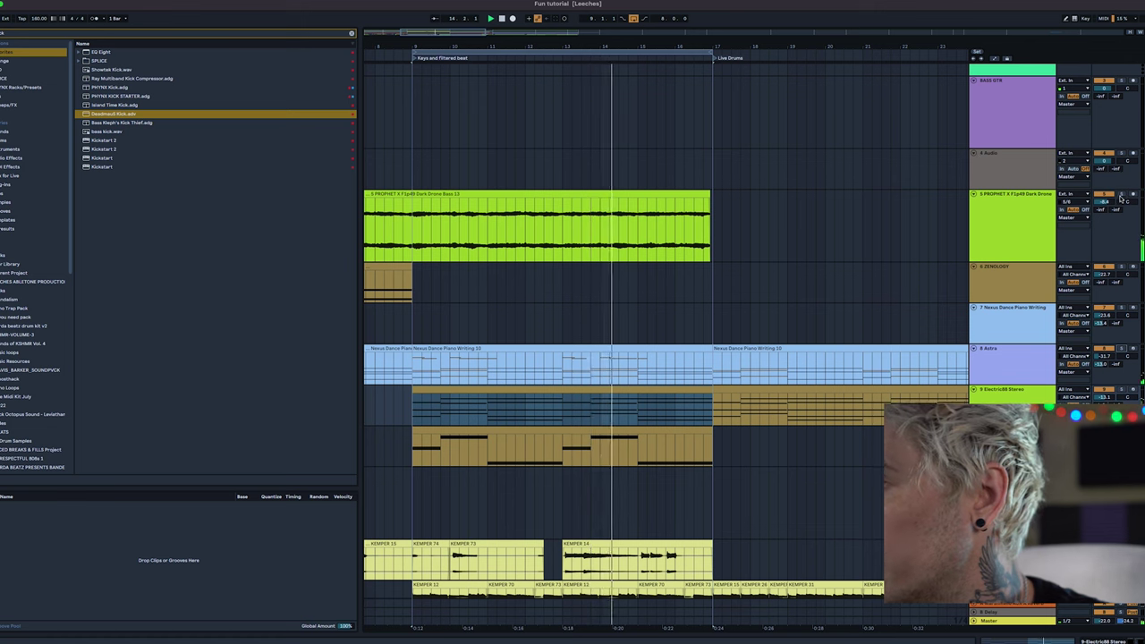
pyautogui.scroll(2, 1002, 163)
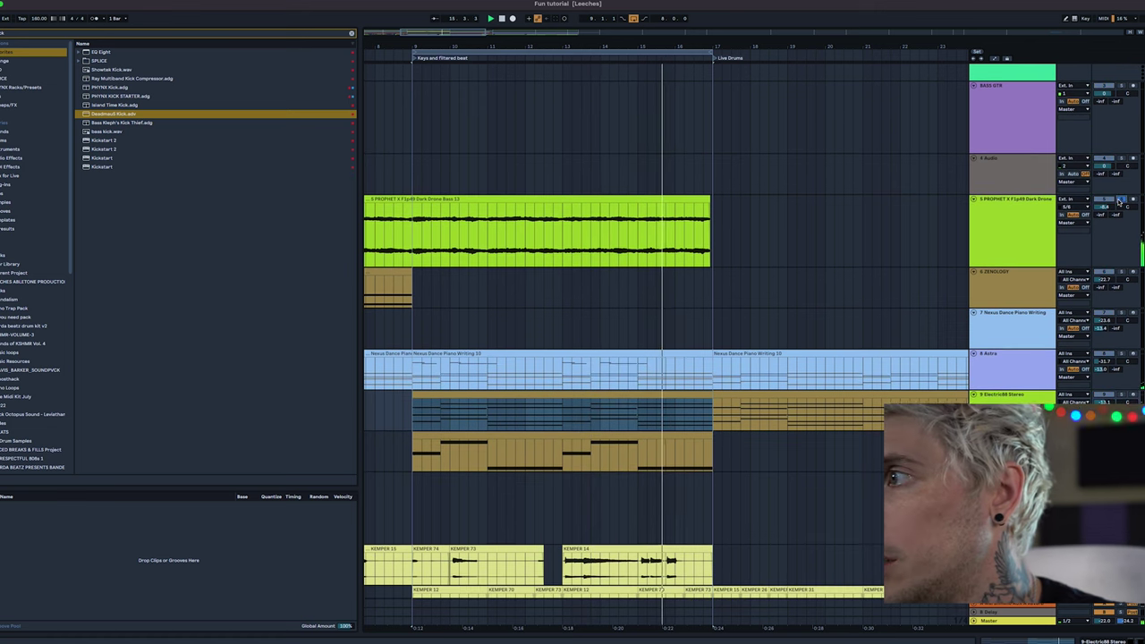
pyautogui.click(1118, 199)
pyautogui.click(1118, 200)
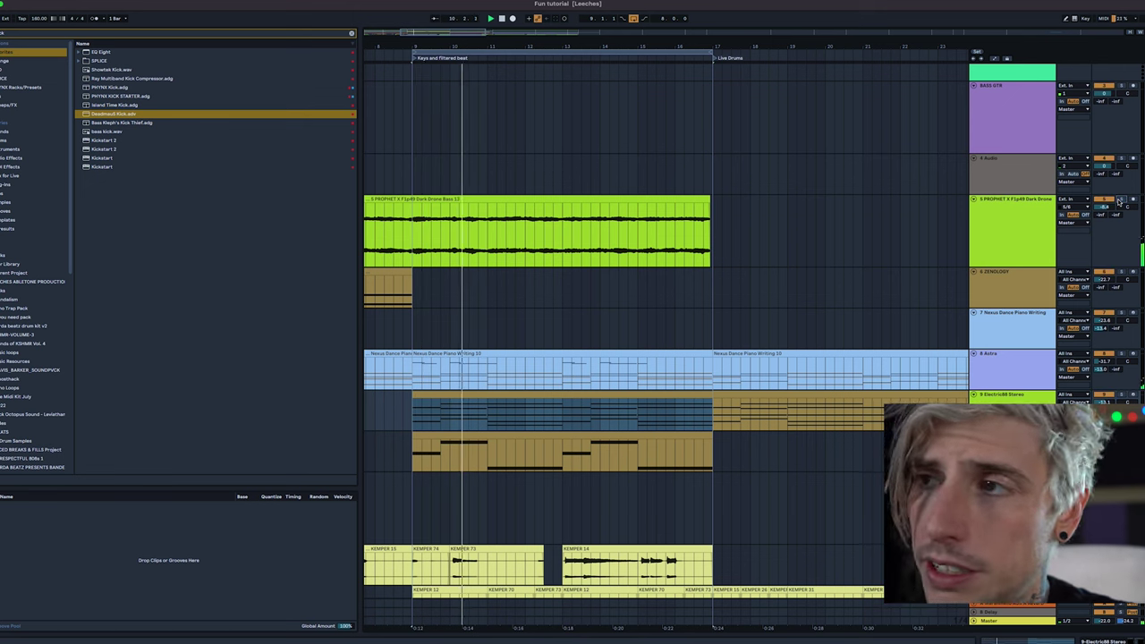
# Move the loop to the "Live Drums" section and play it with the full arrangement in view.
pyautogui.press('-')
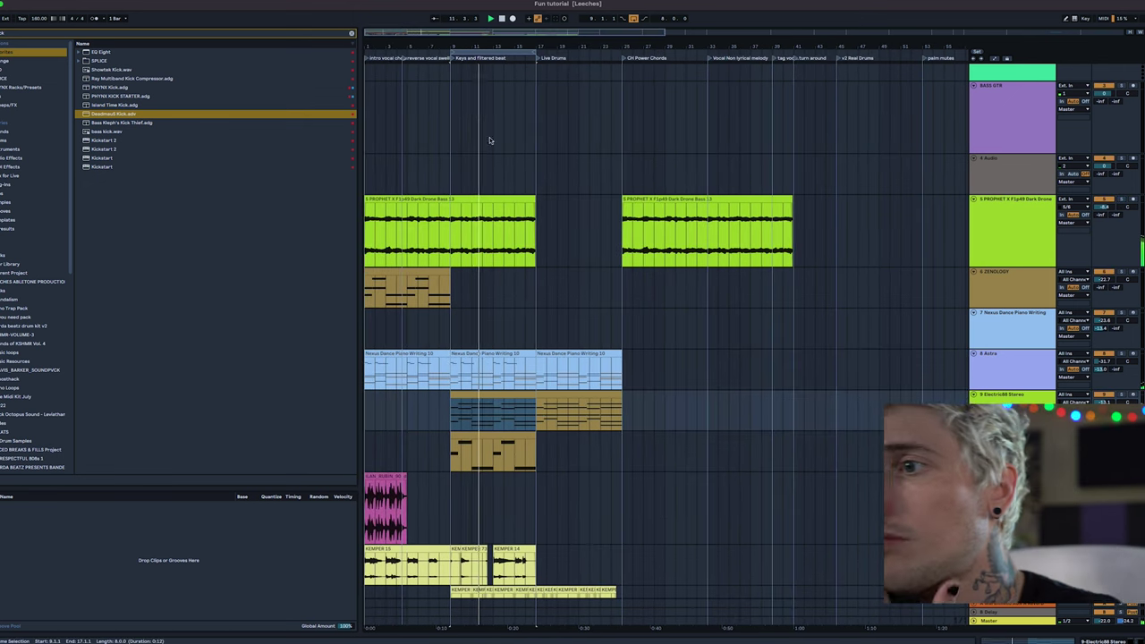
pyautogui.scroll(-10, 501, 141)
pyautogui.scroll(-3, 511, 144)
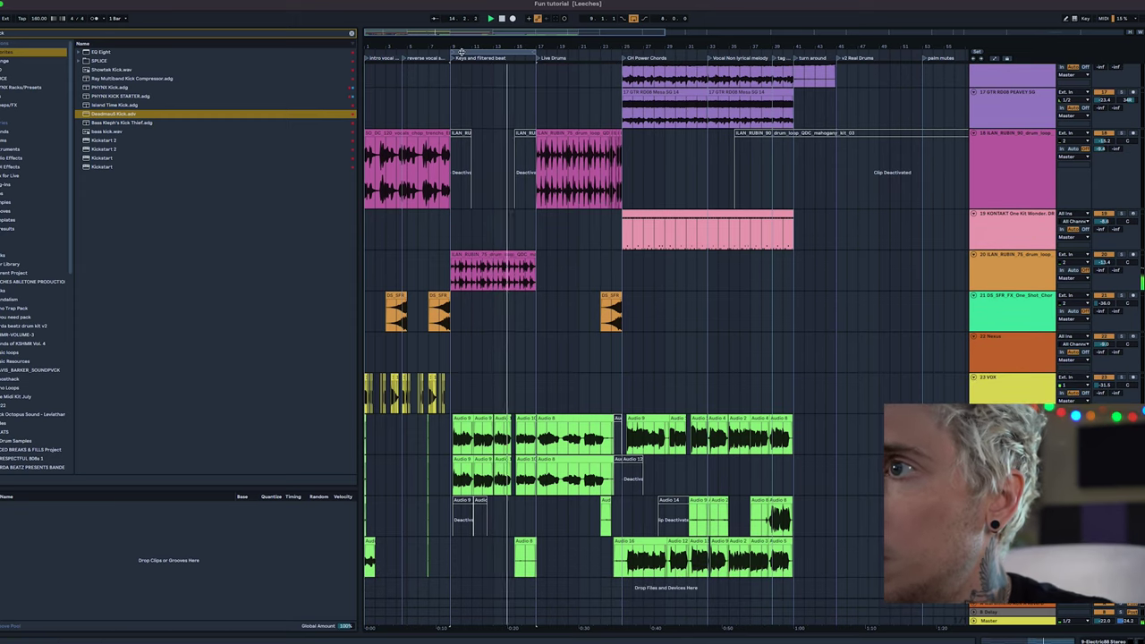
pyautogui.click(563, 58)
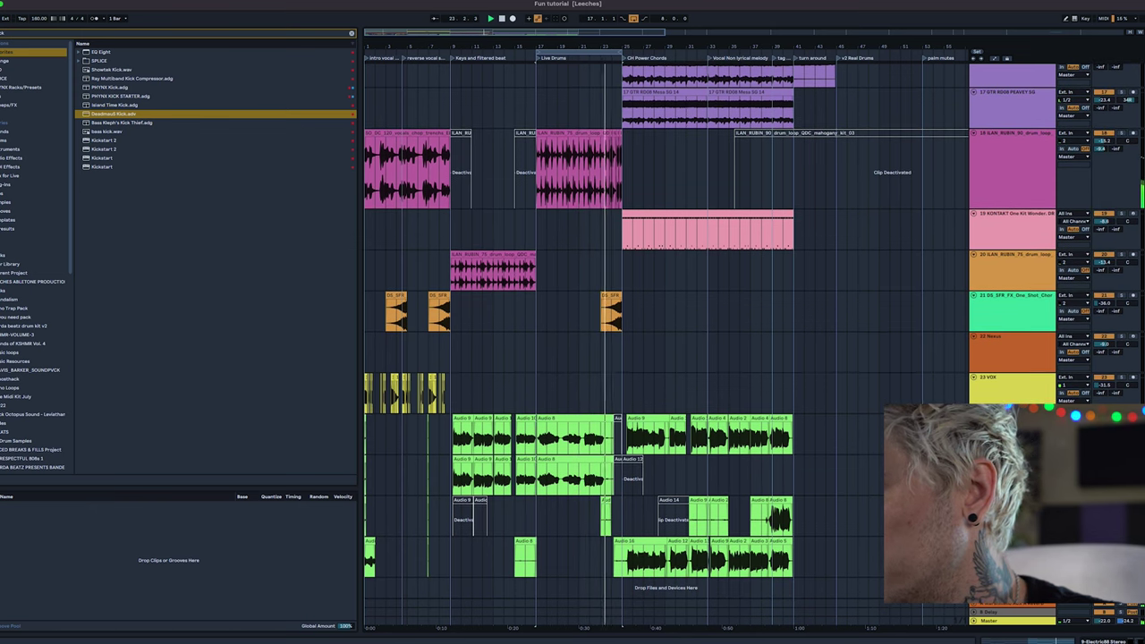
# Move the loop to the "CH Power Chords" section and play it from its start.
pyautogui.click(620, 142)
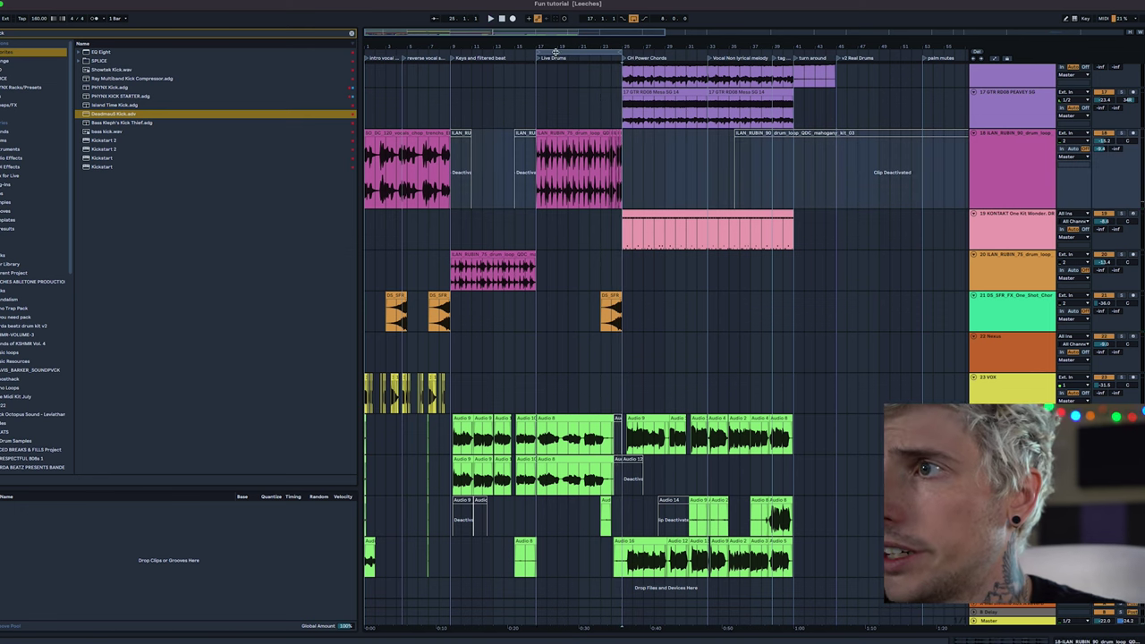
pyautogui.click(640, 56)
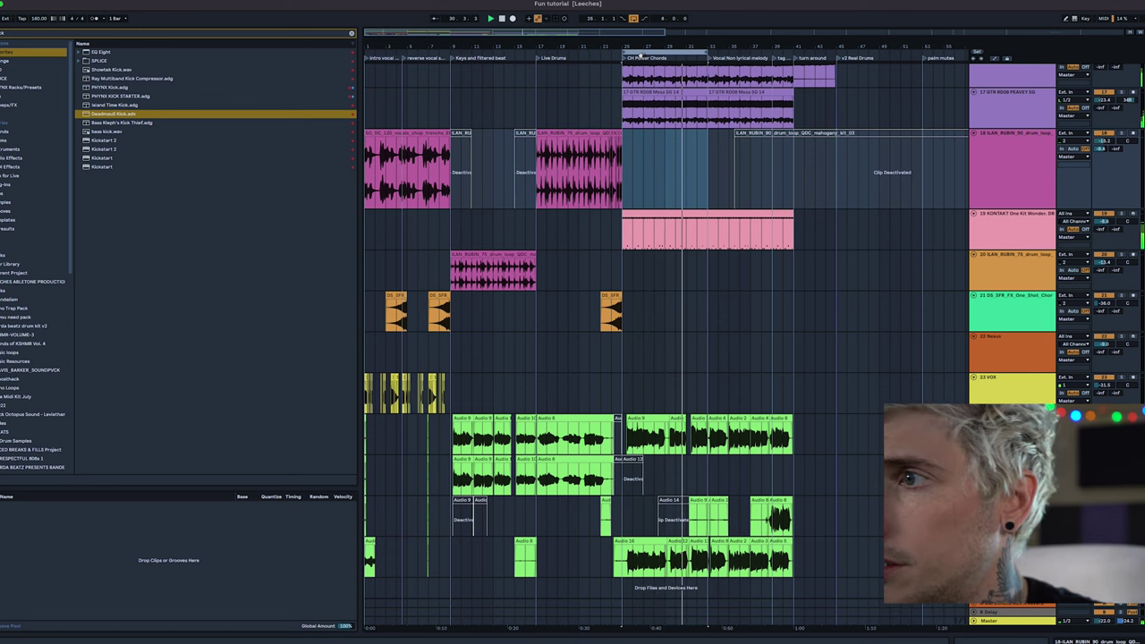
pyautogui.scroll(10, 936, 208)
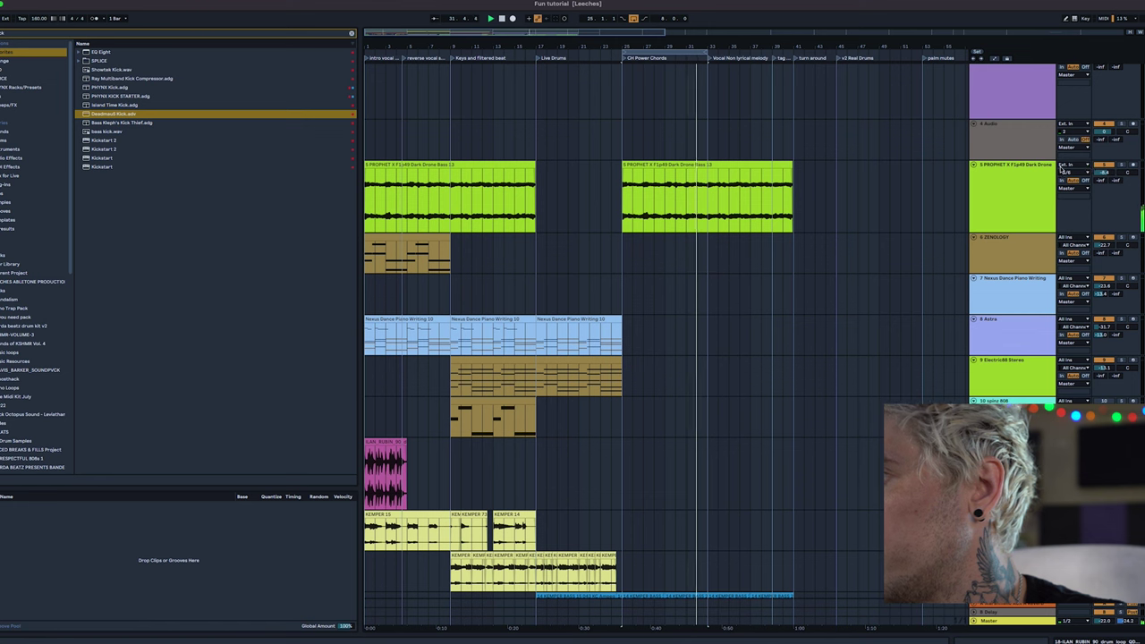
pyautogui.click(646, 57)
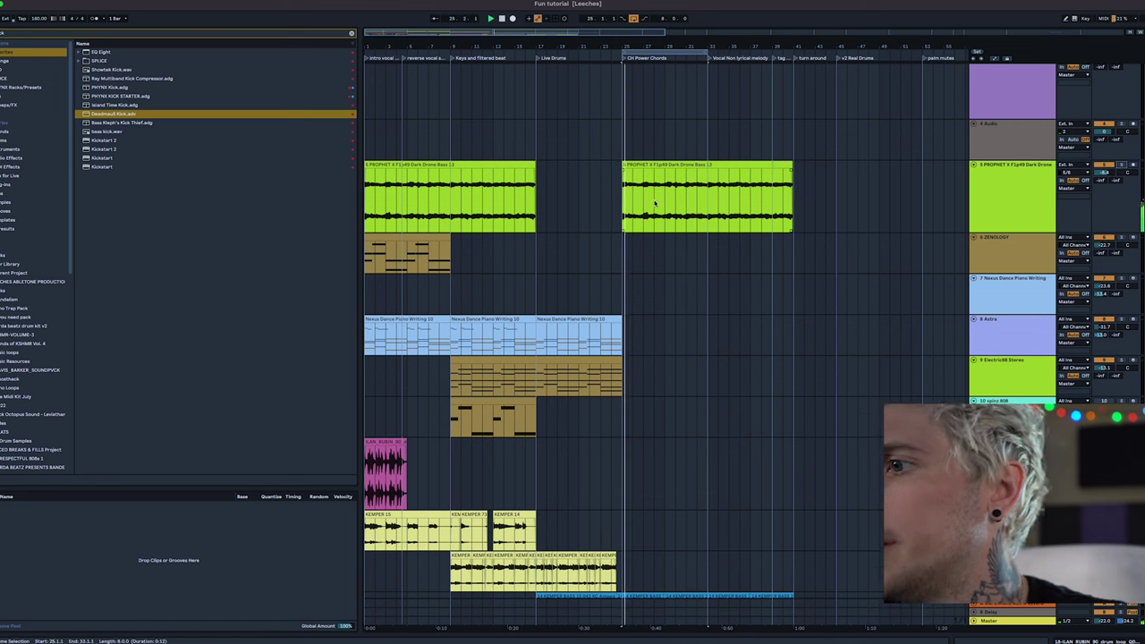
# Audition the KEMPER BASS track in solo and show its chain of effects.
pyautogui.scroll(-3, 652, 197)
pyautogui.scroll(-6, 652, 204)
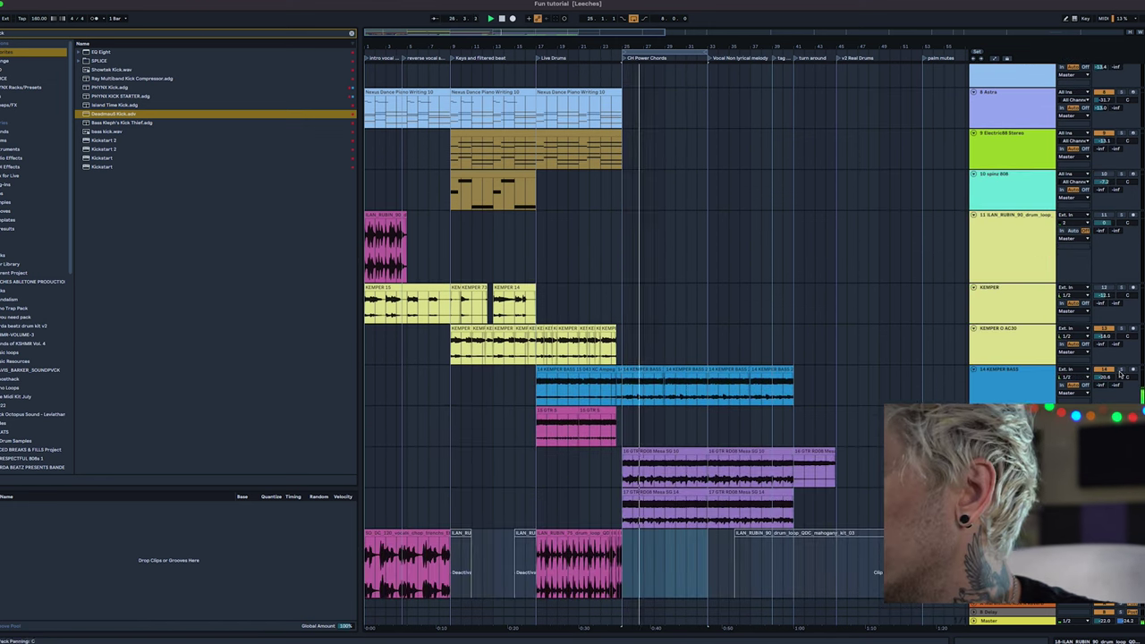
pyautogui.doubleClick(420, 387)
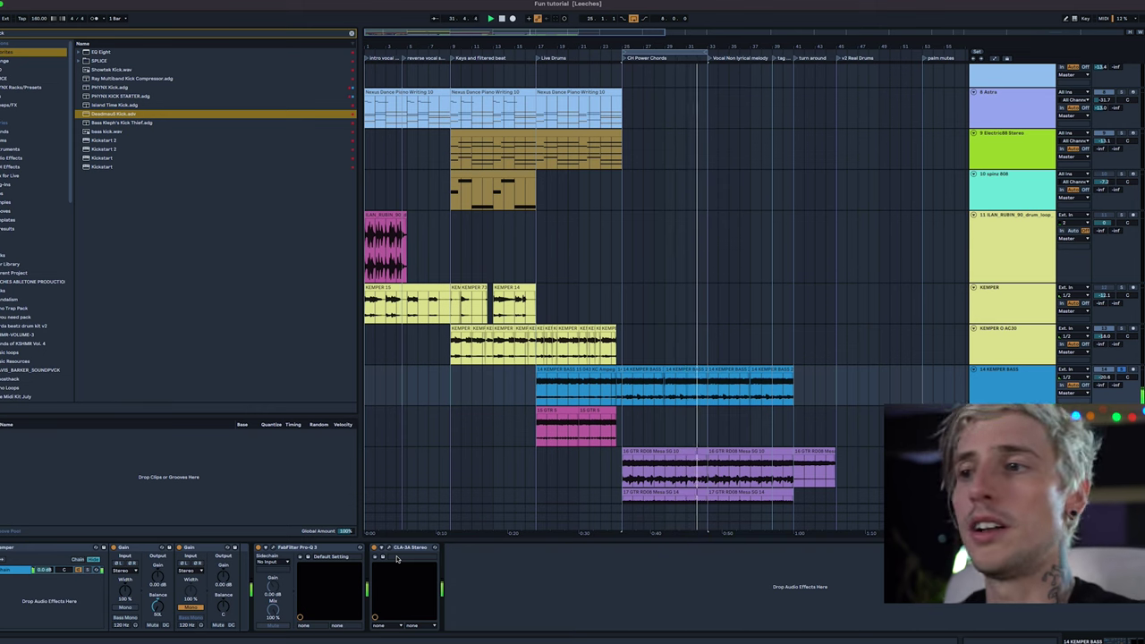
pyautogui.scroll(-1, 489, 527)
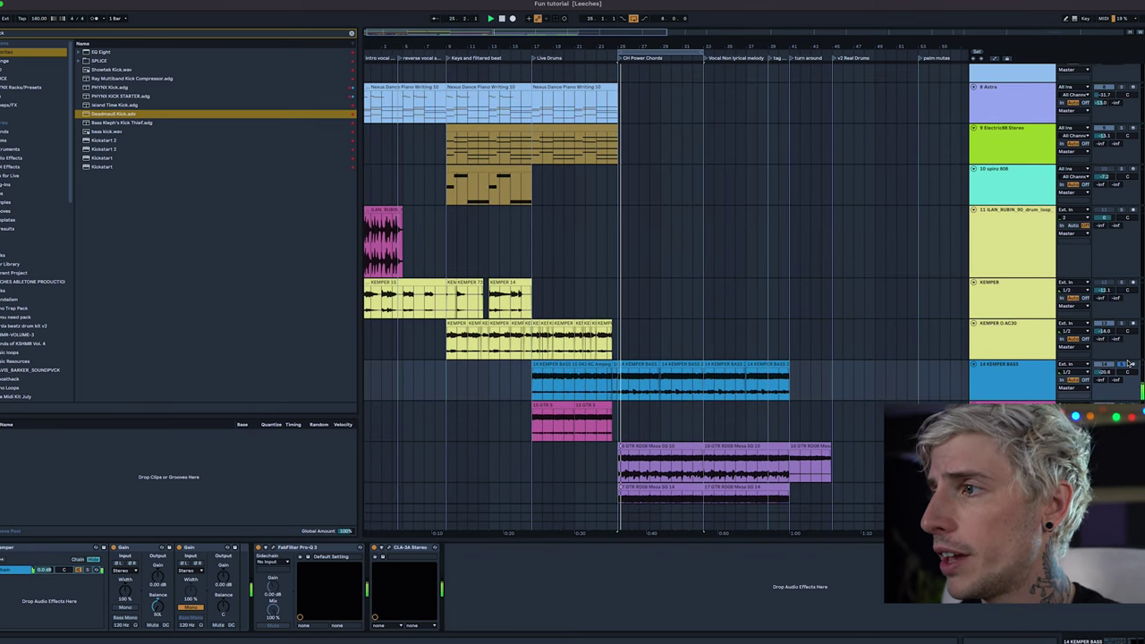
pyautogui.scroll(2, 1123, 366)
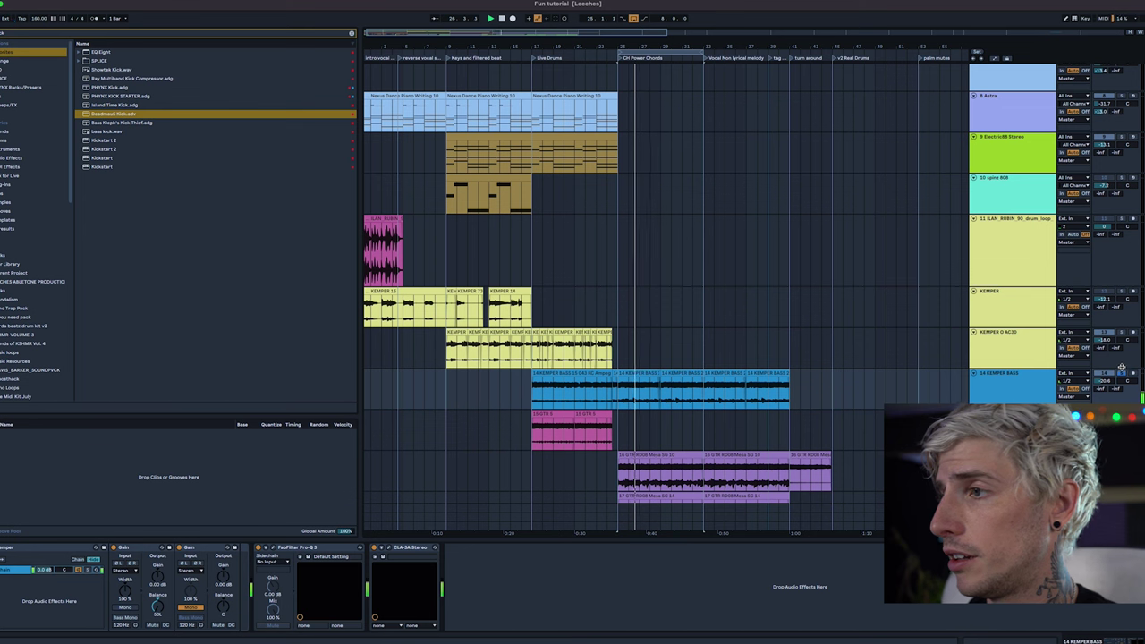
pyautogui.scroll(-1, 1122, 371)
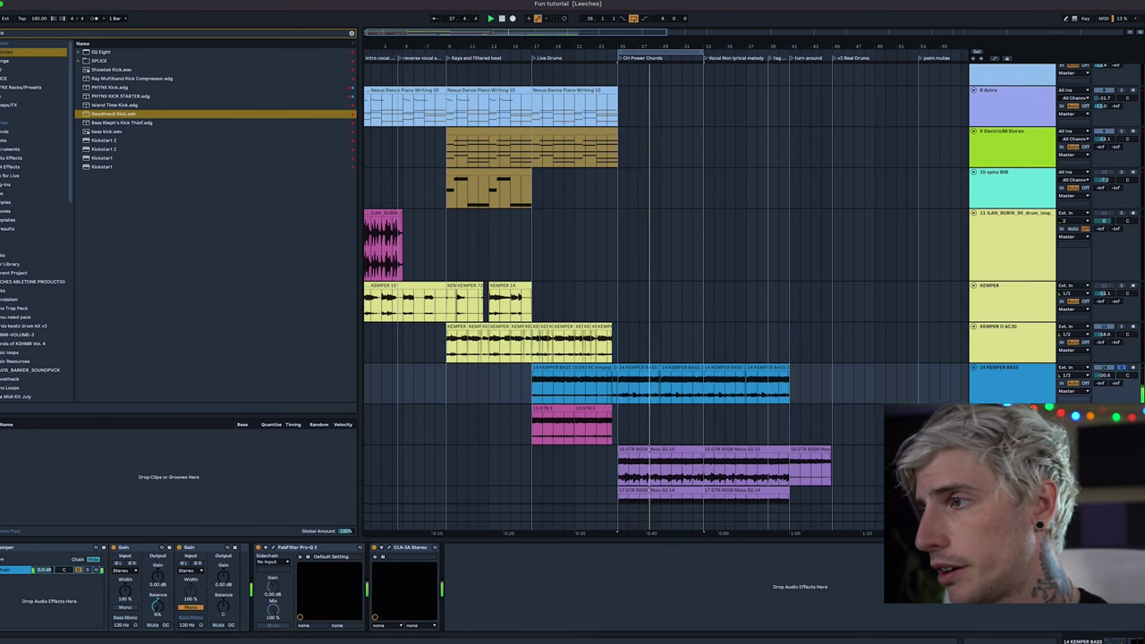
# Audition the GTR Mesa SG and Peavey SG guitar tracks in solo, and bring back the full mix.
pyautogui.scroll(-5, 751, 295)
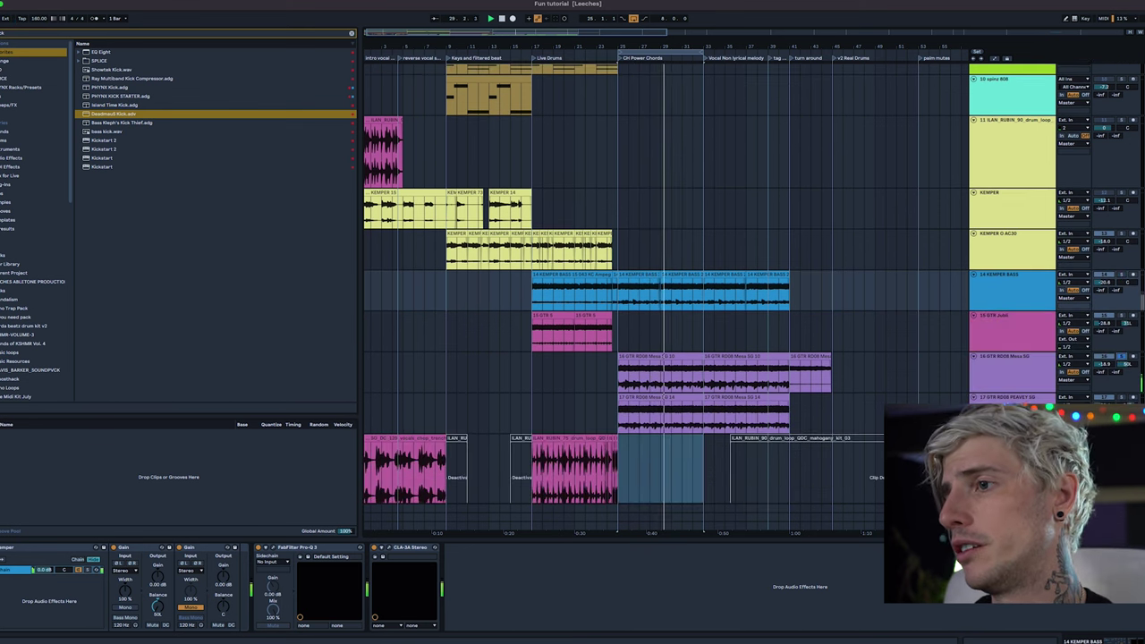
pyautogui.click(1121, 398)
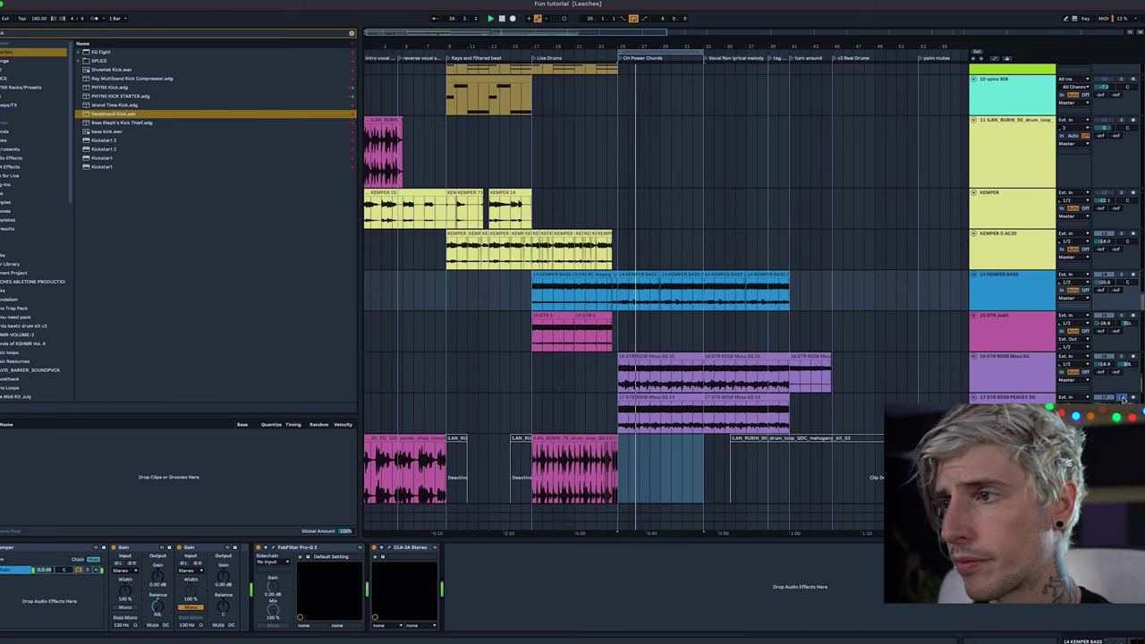
pyautogui.scroll(-3, 1005, 325)
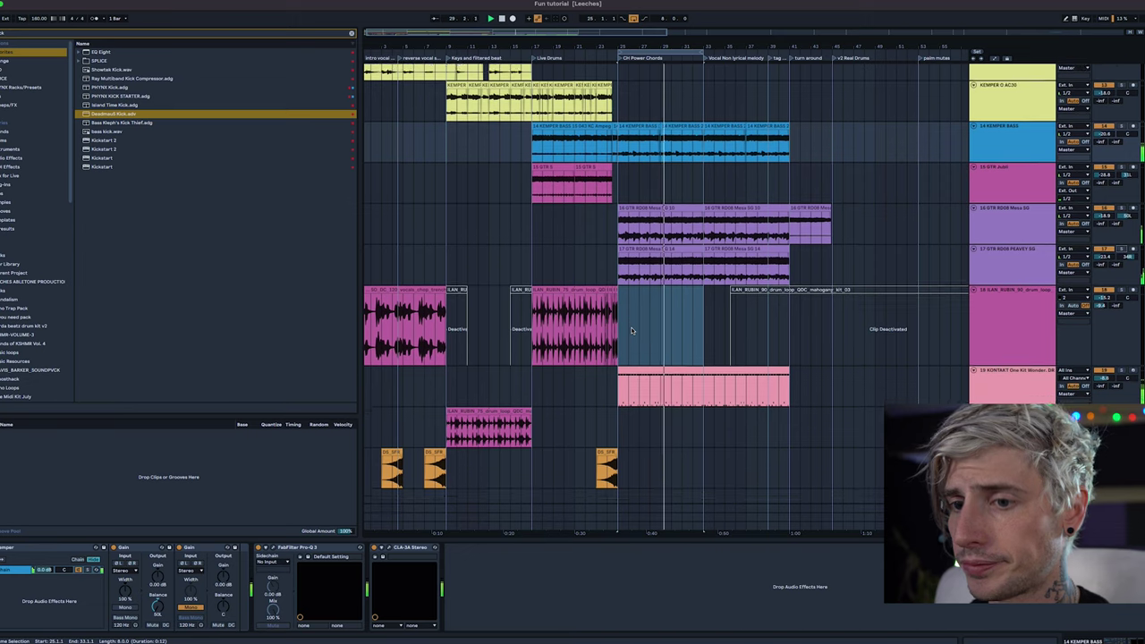
# Solo the KONTAKT One Kit Wonder drum track, open its MIDI clip and look through the drum notes.
pyautogui.scroll(-1, 644, 331)
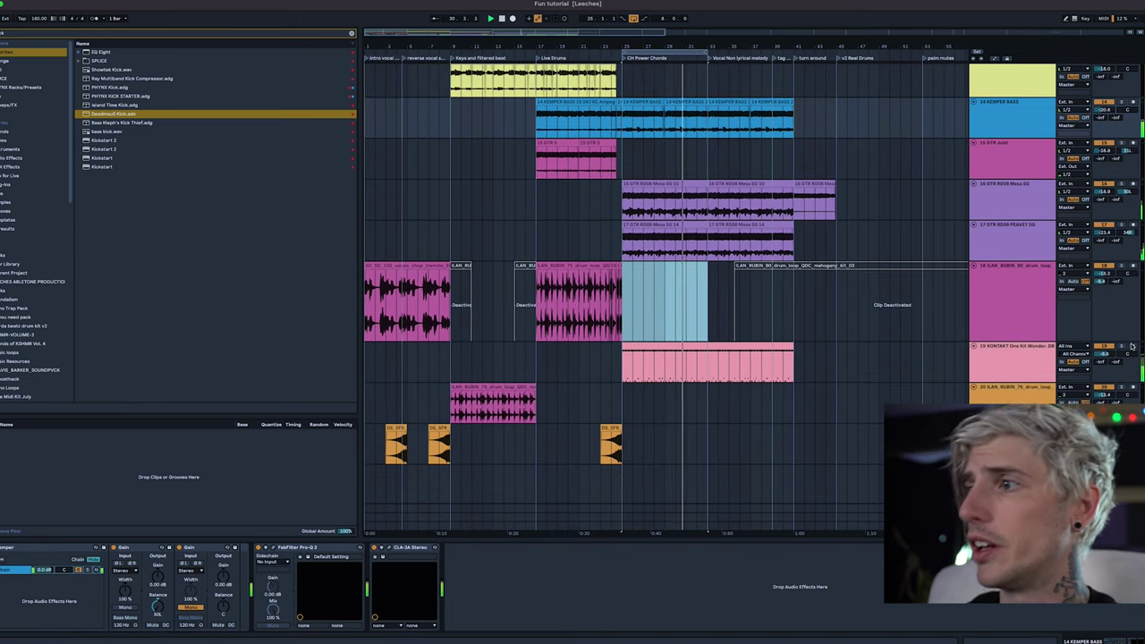
pyautogui.click(1122, 348)
pyautogui.doubleClick(630, 347)
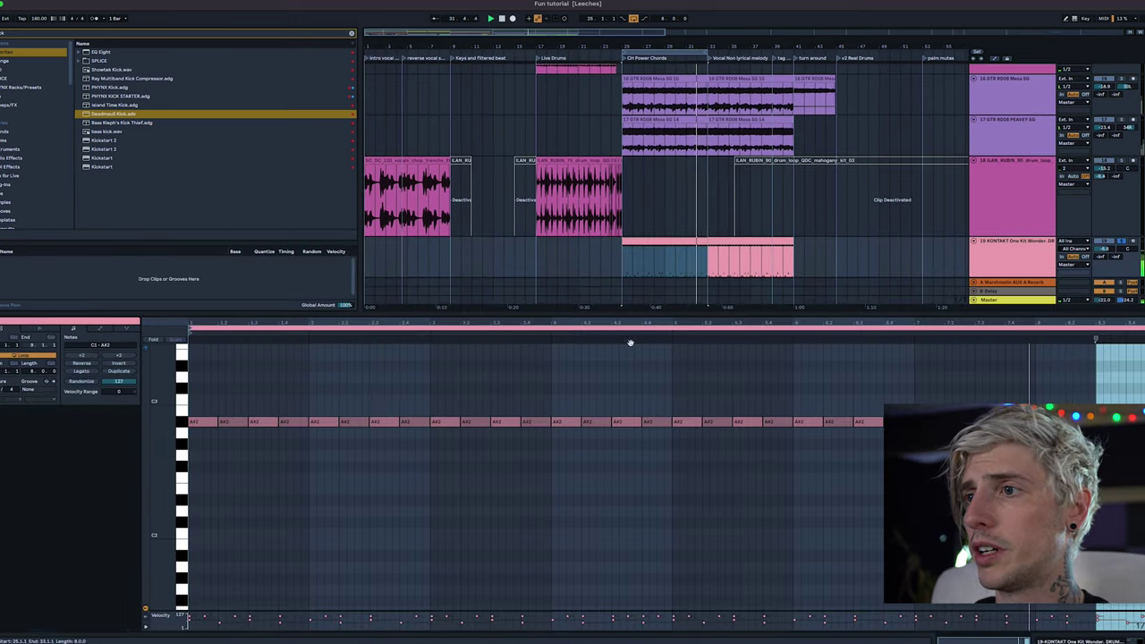
pyautogui.scroll(-8, 374, 414)
pyautogui.scroll(5, 374, 414)
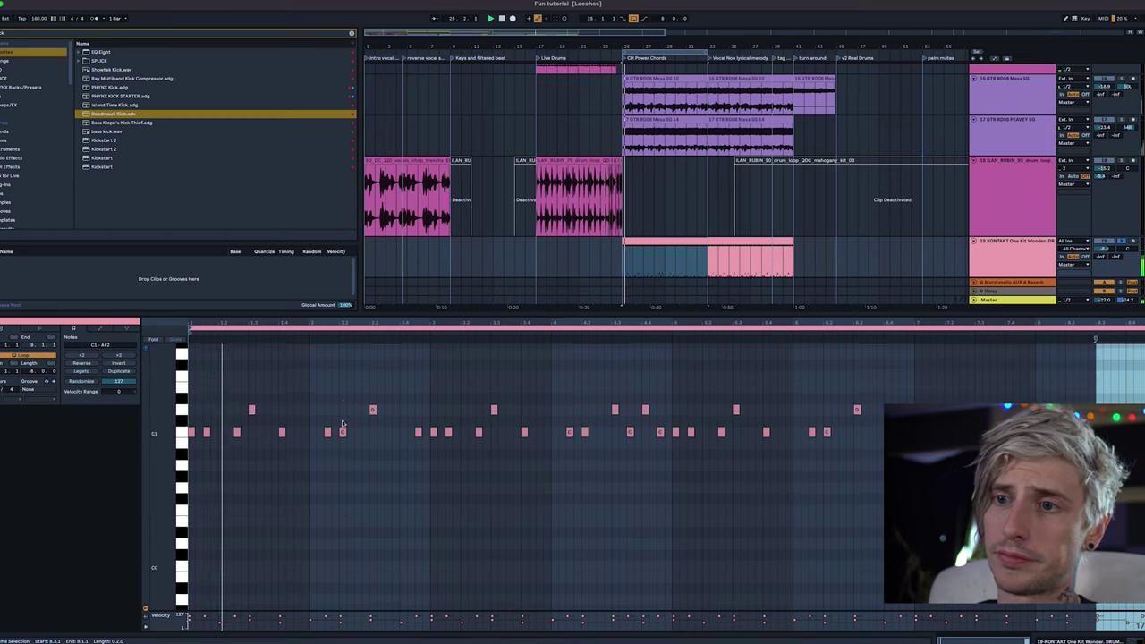
# Show the drum track's devices, open the Kontakt One Kit Wonder - Modern Fusion instrument to view its mapping settings, and close it.
pyautogui.hotkey('shift', 'Tab')
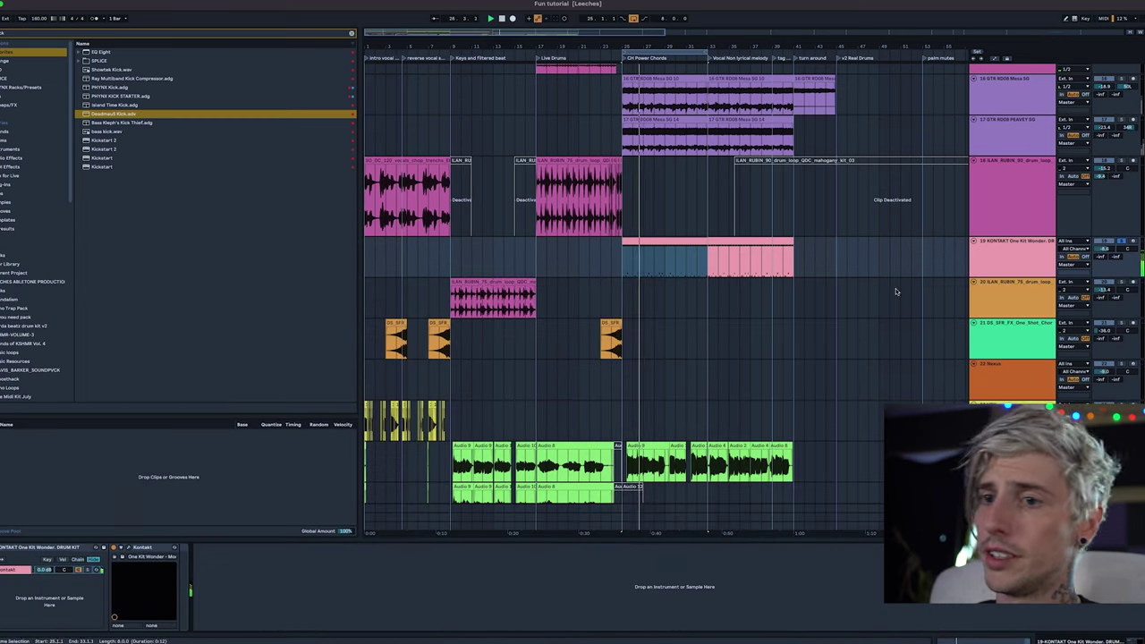
pyautogui.click(128, 548)
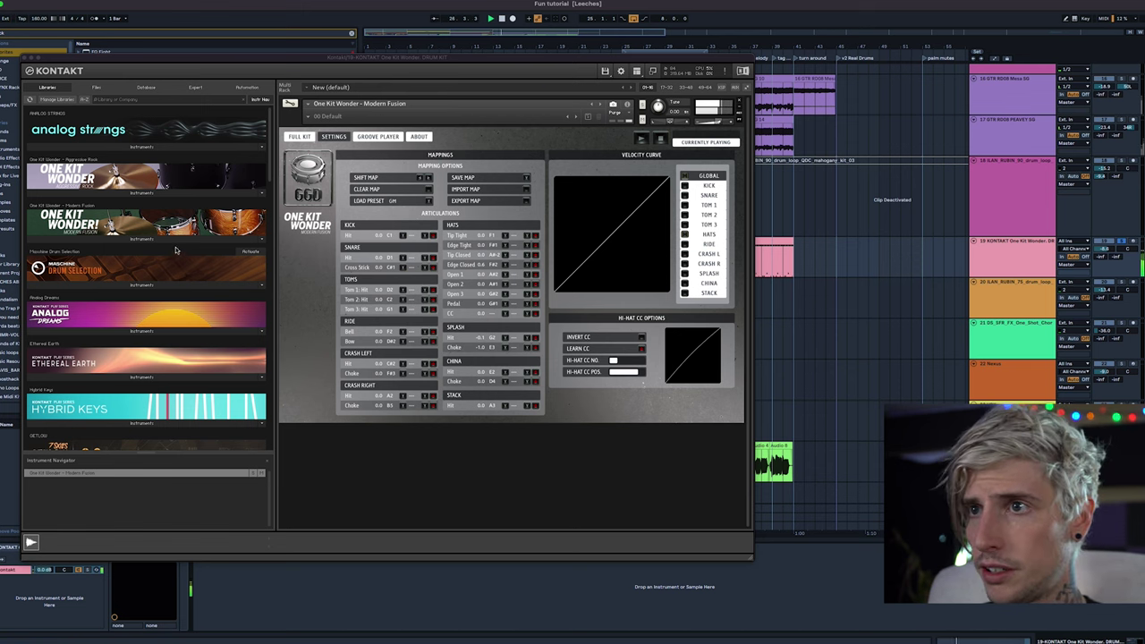
pyautogui.click(19, 57)
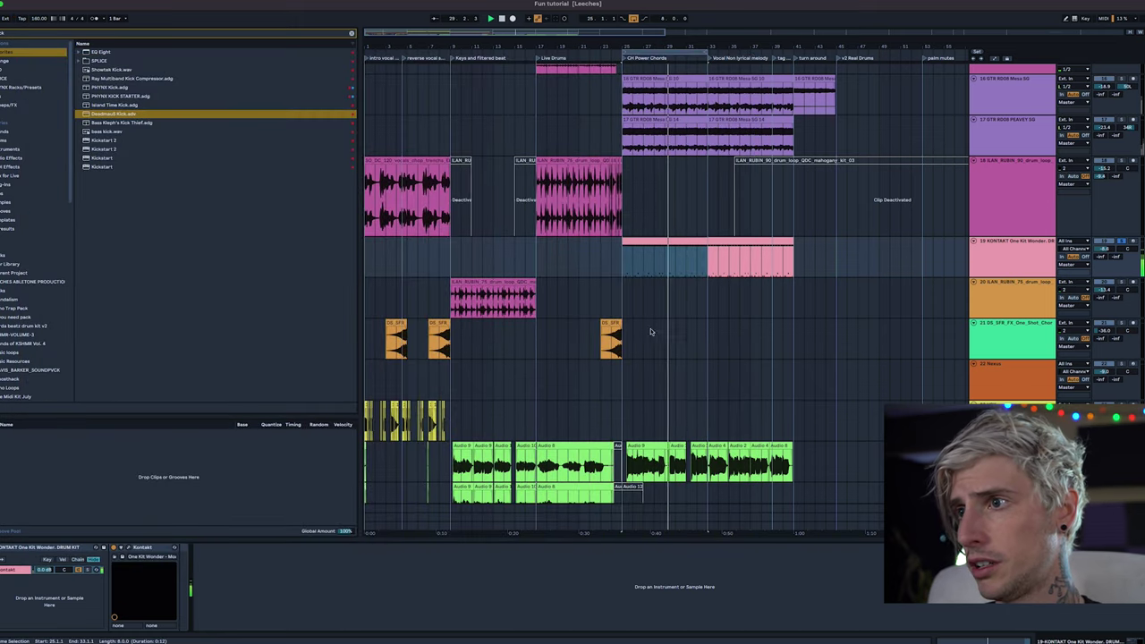
# Bring the FX and vocal tracks below the drums into view for the "CH Power Chords" section.
pyautogui.click(622, 285)
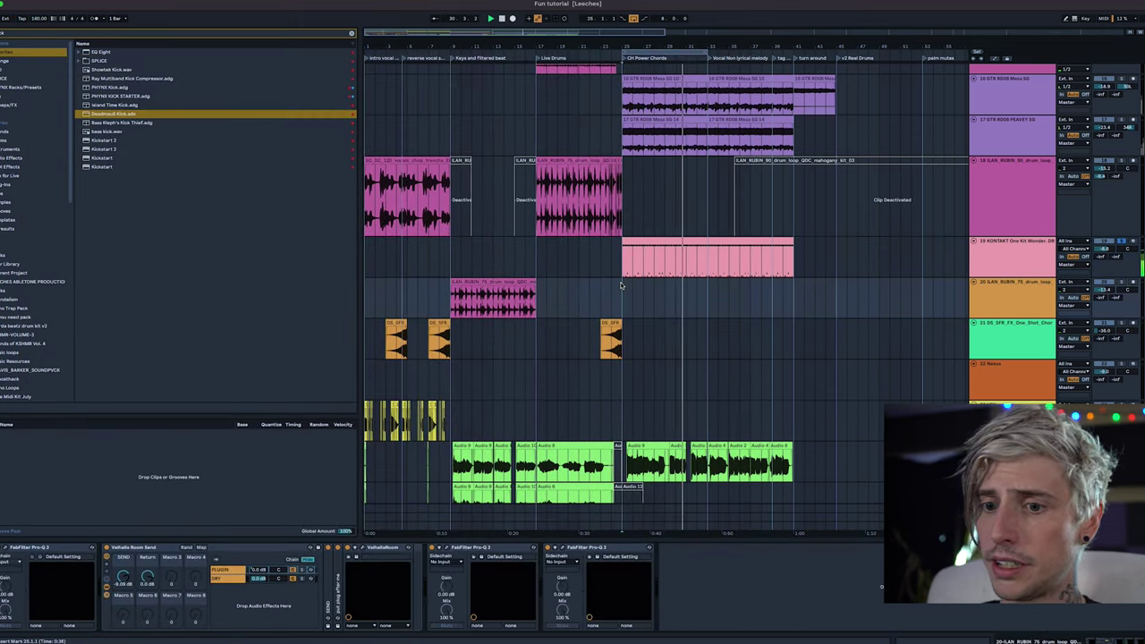
pyautogui.scroll(-3, 610, 332)
pyautogui.scroll(-2, 803, 374)
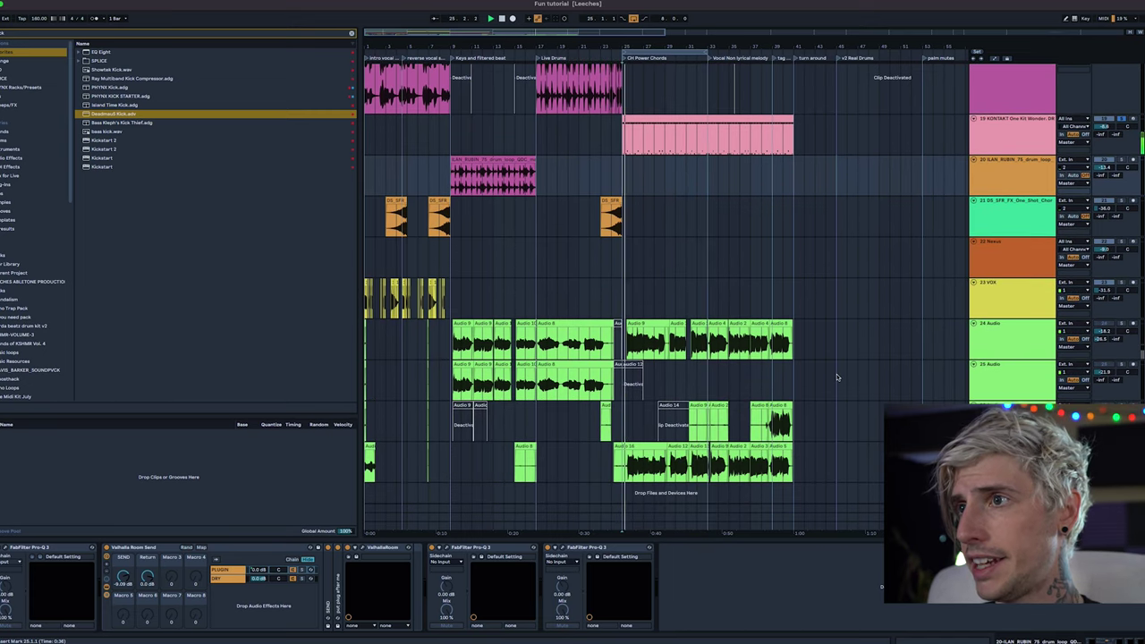
# Return to the first track of the Leeches v2 arrangement and fold all tracks for an overview of the whole song.
pyautogui.scroll(15, 838, 377)
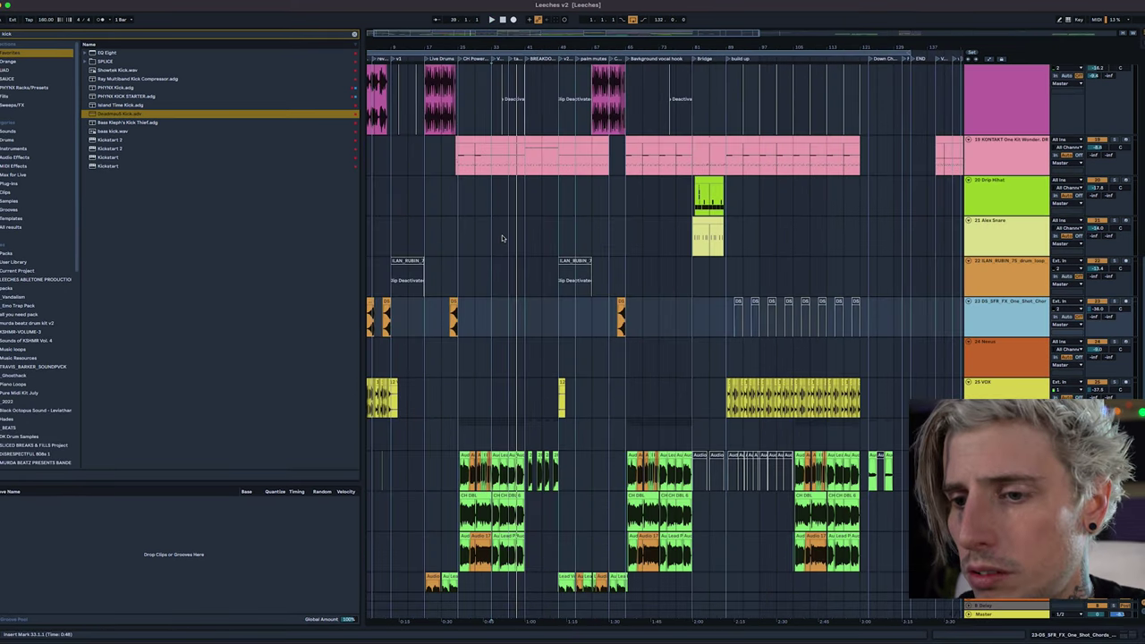
pyautogui.scroll(15, 502, 238)
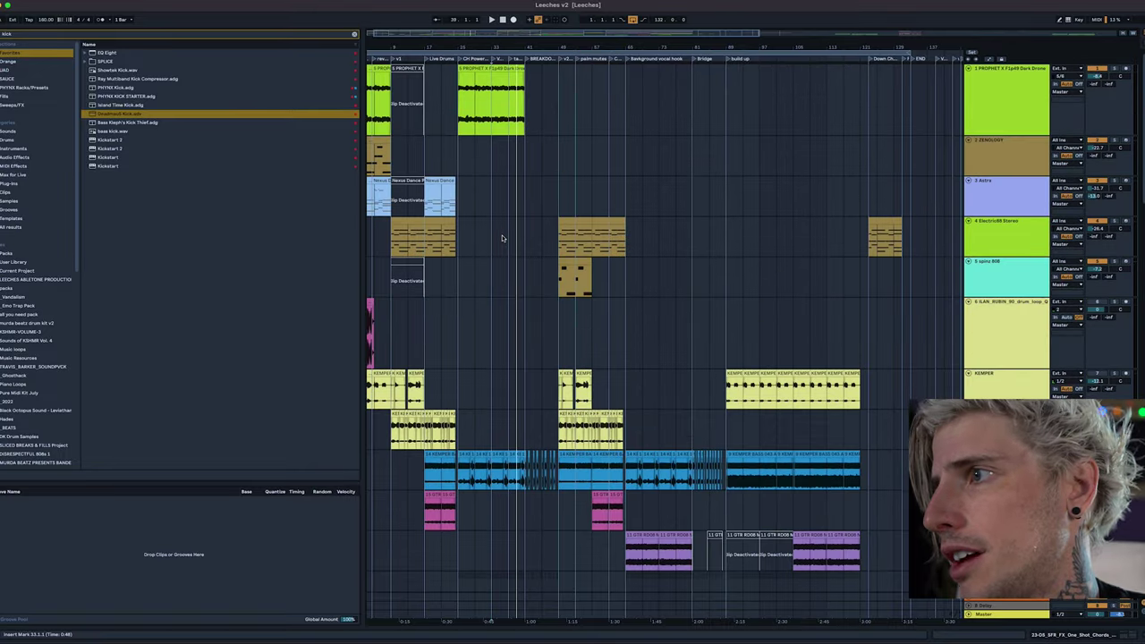
pyautogui.keyDown('alt'); pyautogui.click(969, 140); pyautogui.keyUp('alt')
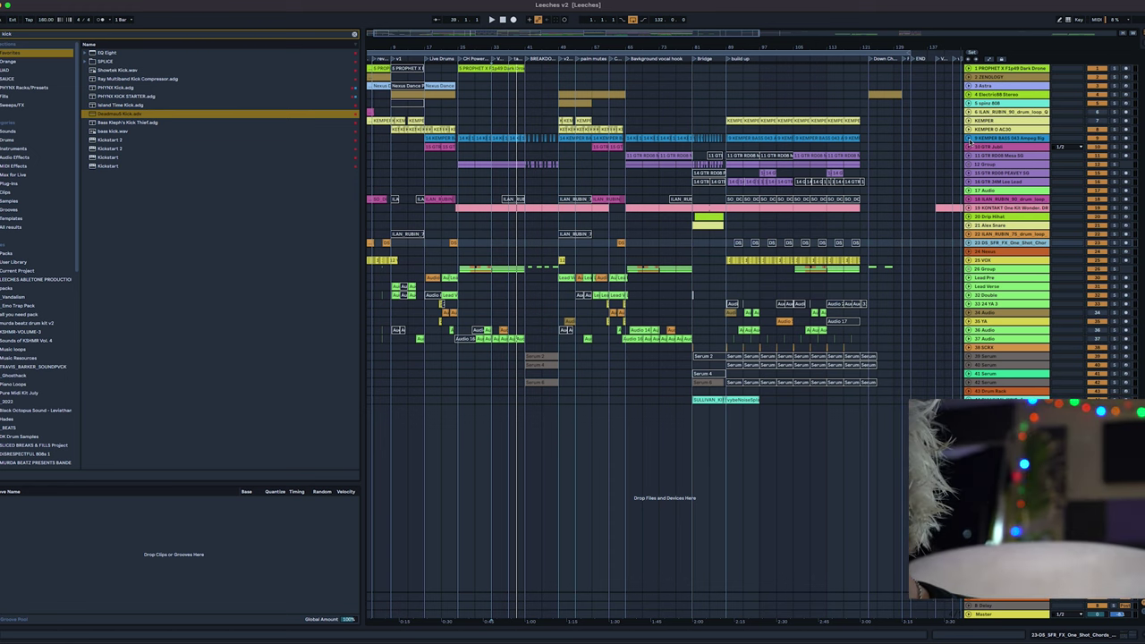
# Play the Leeches v2 arrangement from the beginning and set the master volume to -22.0 dB.
pyautogui.hscroll(-1, 383, 168)
pyautogui.click(371, 167)
pyautogui.press('space')
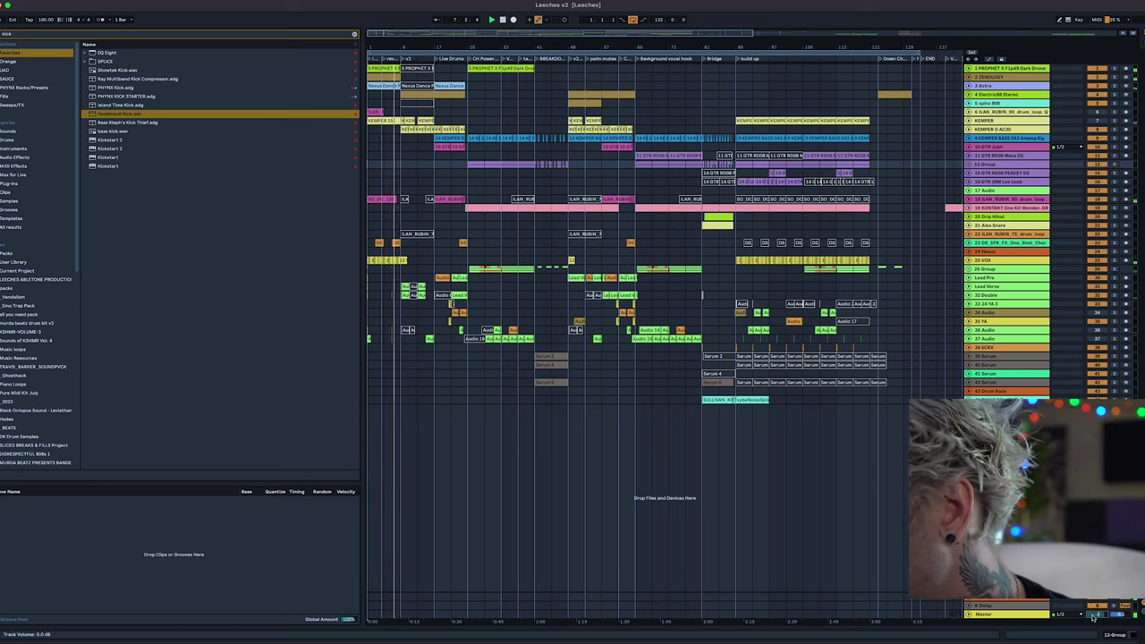
pyautogui.scroll(-10, 1093, 616)
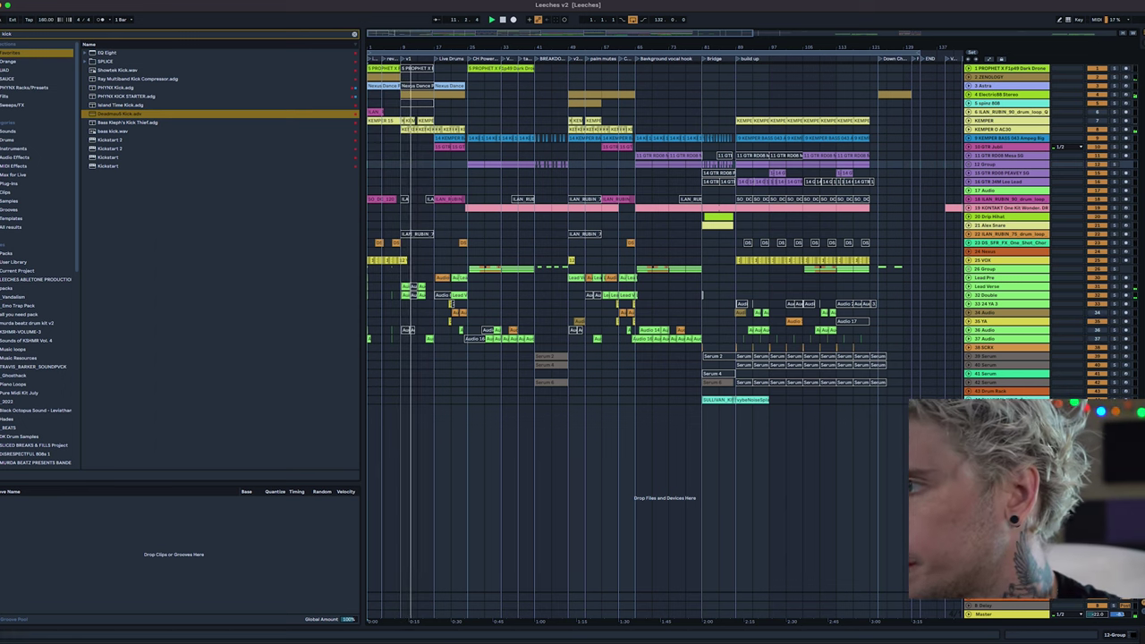
# Unfold the Lead Verse track and the vocal group, and deactivate the LEAD Hook clips in the breakdown.
pyautogui.click(969, 288)
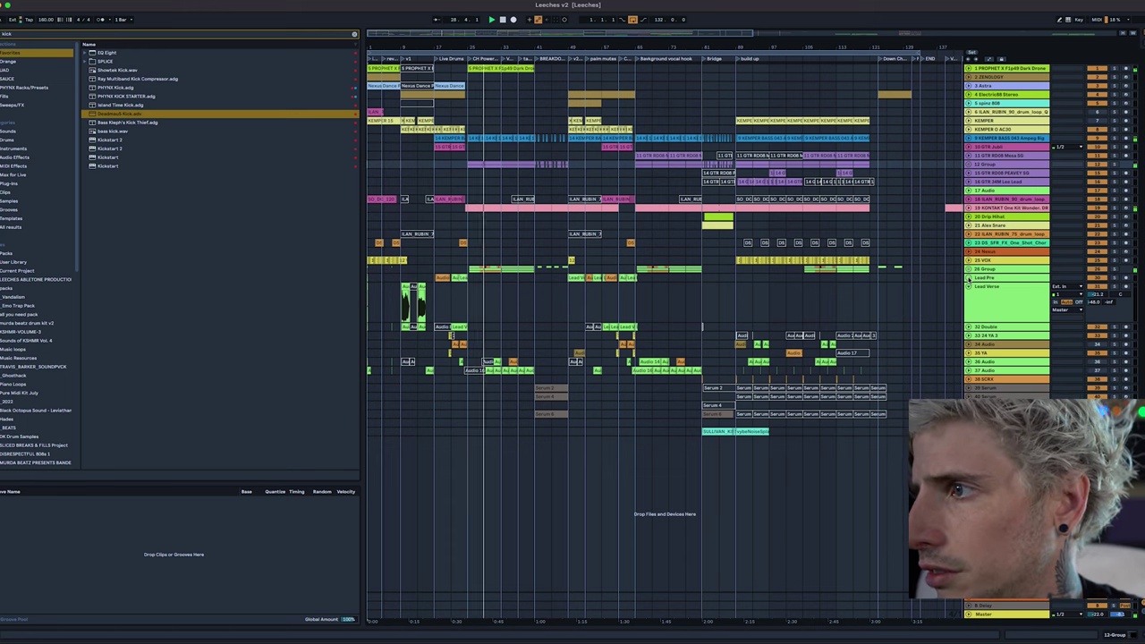
pyautogui.click(969, 278)
pyautogui.click(538, 323)
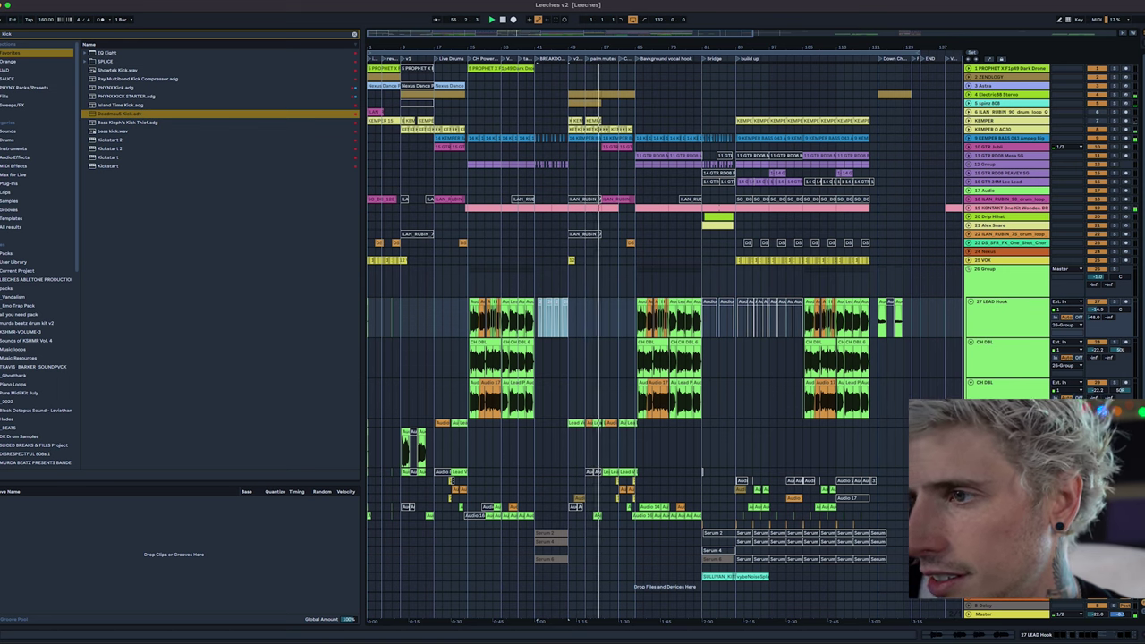
# Deactivate the Lead Pre vocal clips from bar 49 to bar 57 and stop playback.
pyautogui.click(603, 429)
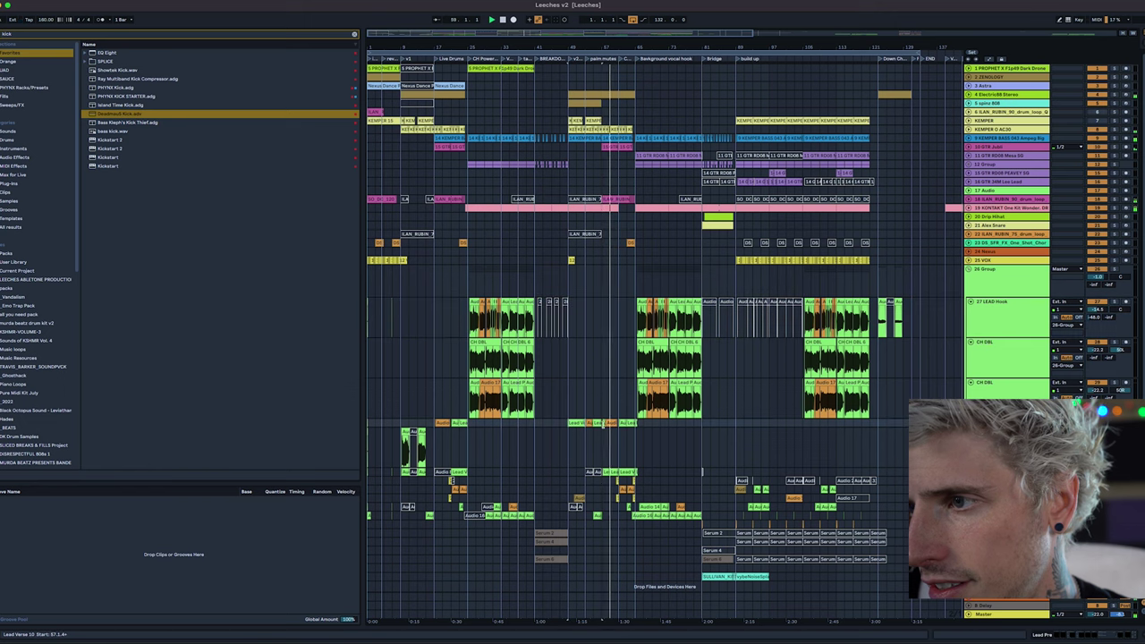
pyautogui.click(596, 424)
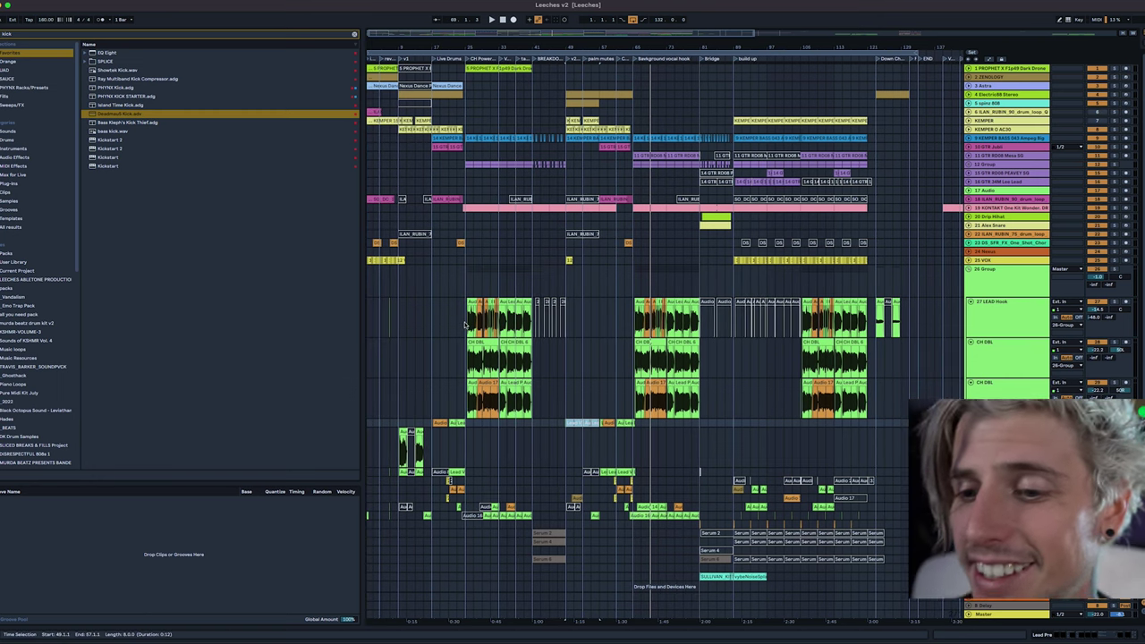
# Point out the first chorus start at bar 25 on the LEAD Hook track and the empty stretch from bar 1 to 15.
pyautogui.click(465, 324)
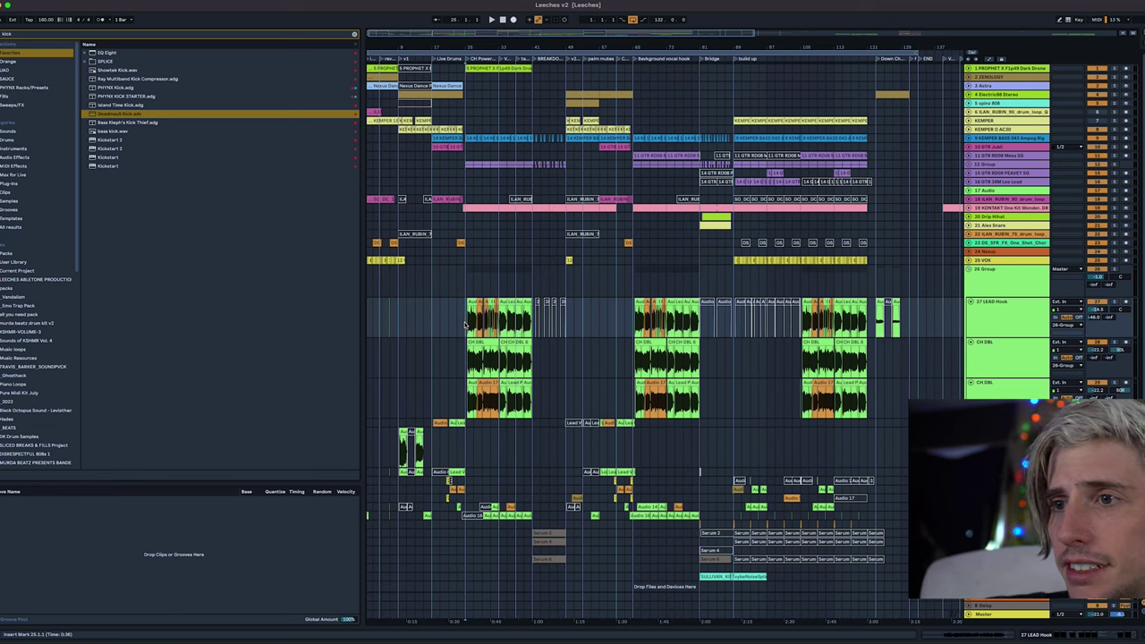
pyautogui.scroll(-2, 420, 322)
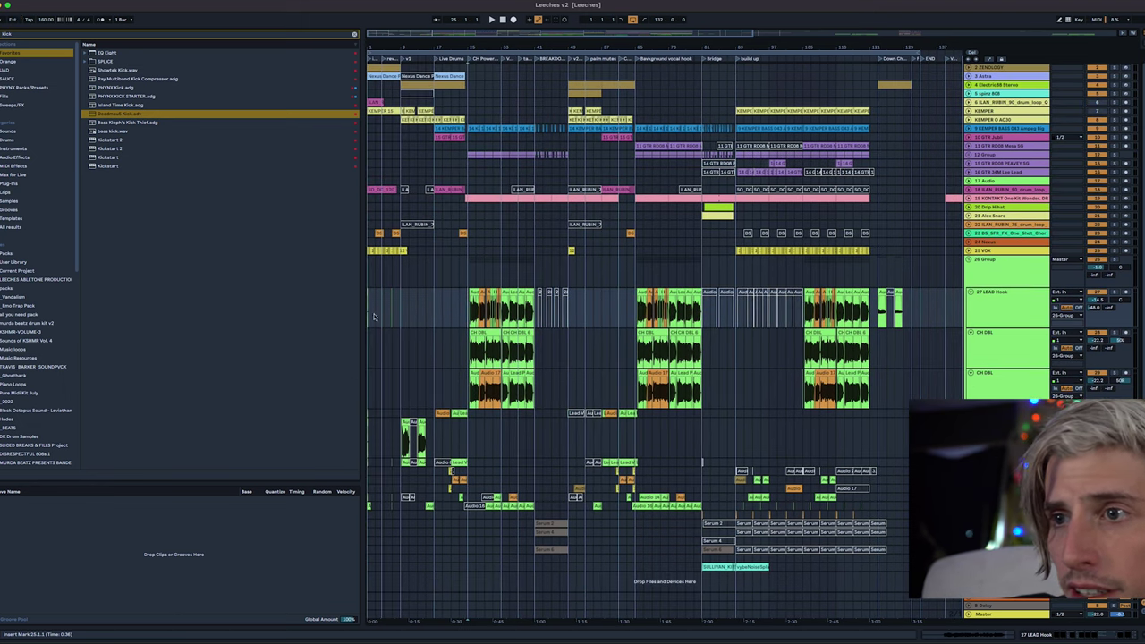
pyautogui.moveTo(421, 306); pyautogui.dragTo(230, 320)
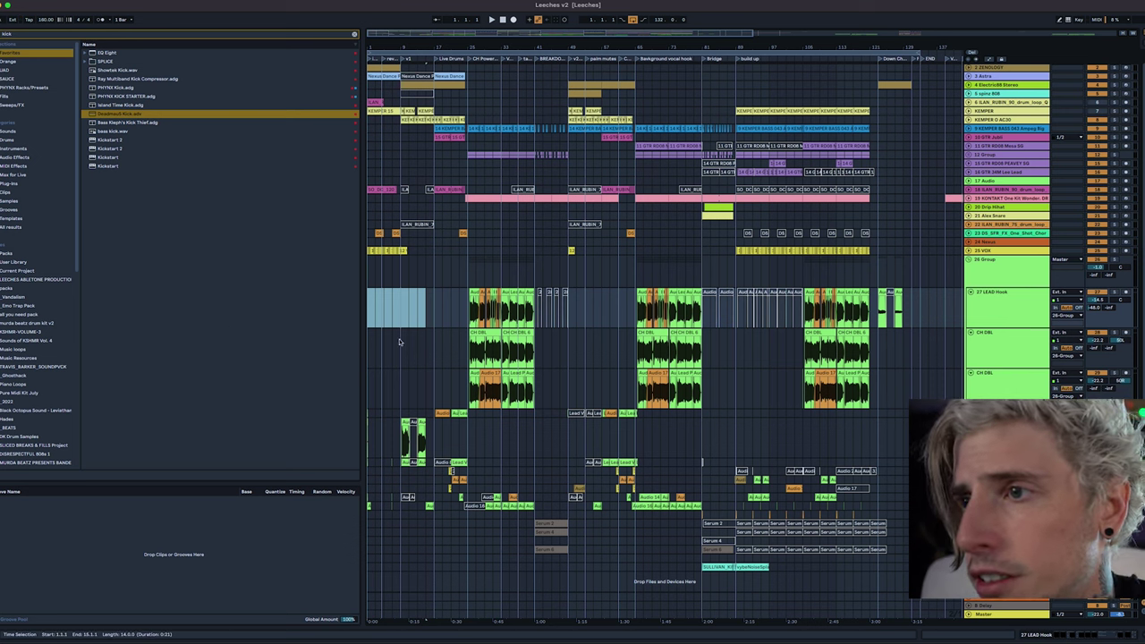
pyautogui.click(469, 309)
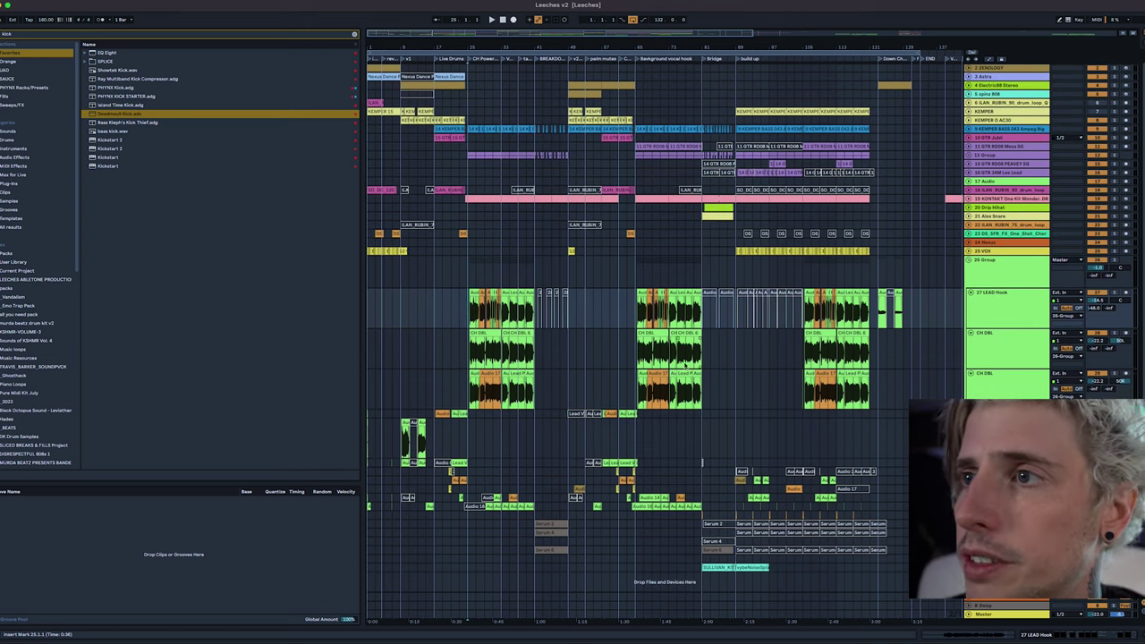
# Play the song from the Bridge, unfold the Drip Hihat track and set its volume to -22.8 dB.
pyautogui.click(703, 276)
pyautogui.press('space')
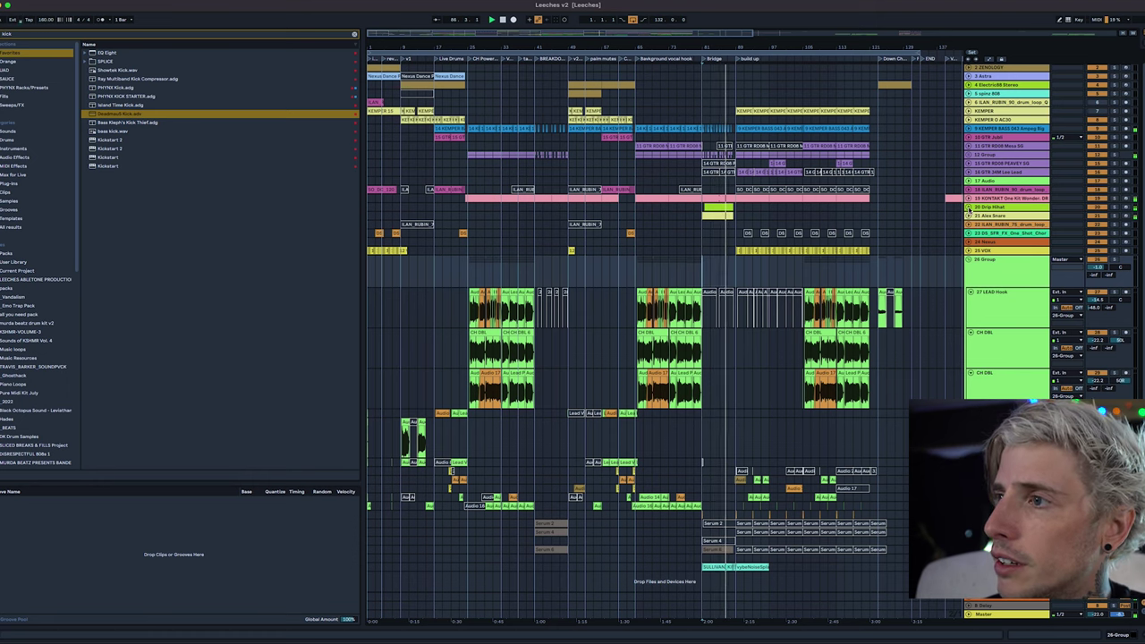
pyautogui.click(968, 207)
pyautogui.scroll(-5, 1104, 216)
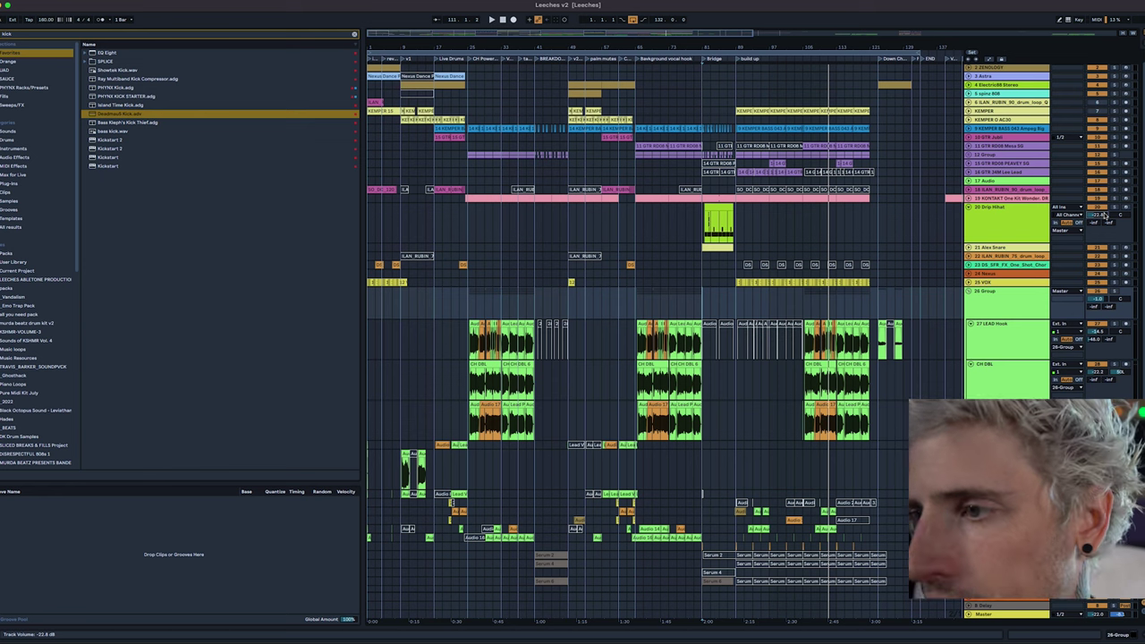
# Select the Serum clip in the breakdown from bar 41 to bar 49 and look over the lower tracks.
pyautogui.click(556, 555)
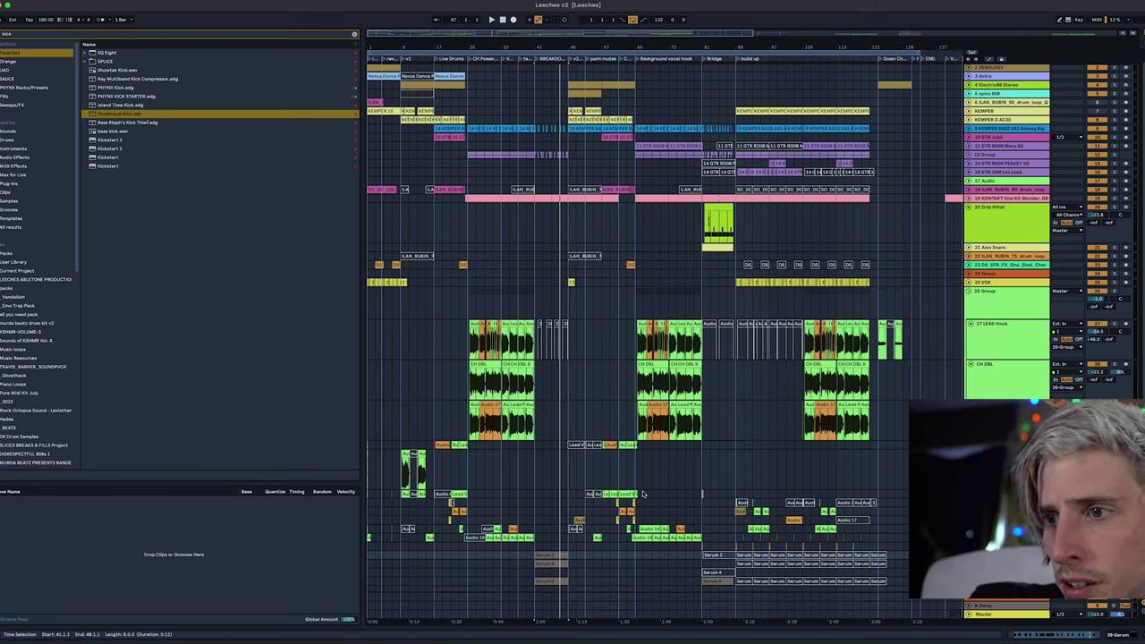
pyautogui.scroll(-2, 642, 494)
pyautogui.scroll(-1, 17, 337)
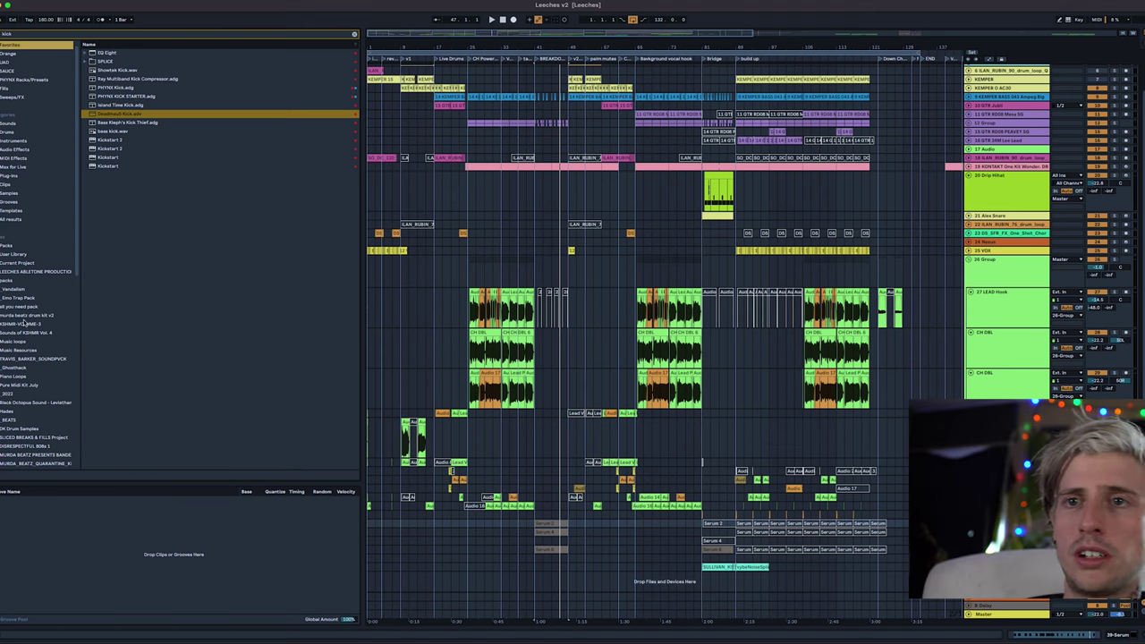
# Look over the saved versions in the Leeches Project folder and switch to the LEECHES FOR MIX 3022 v3 tutorial session in Pro Tools.
pyautogui.press('super+Tab')
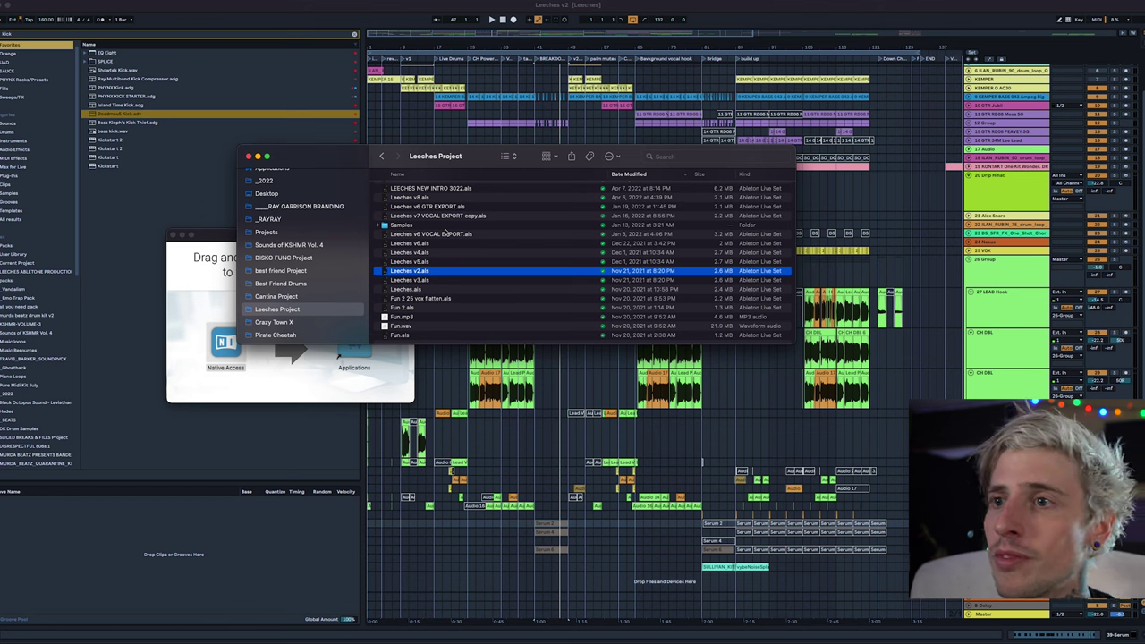
pyautogui.click(544, 429)
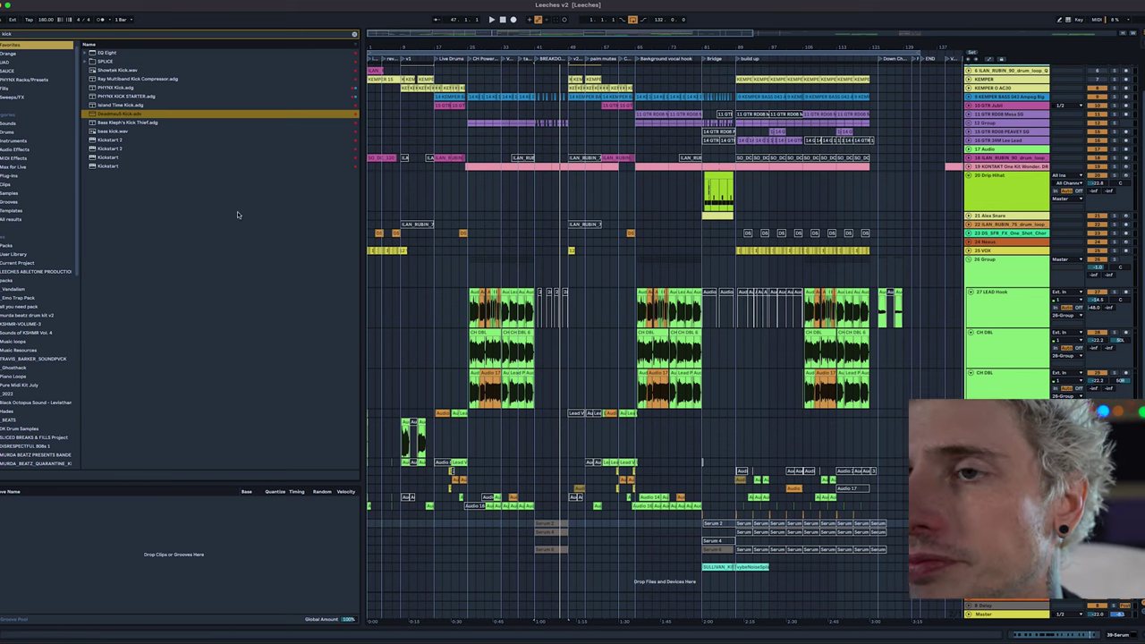
pyautogui.click(3, 396)
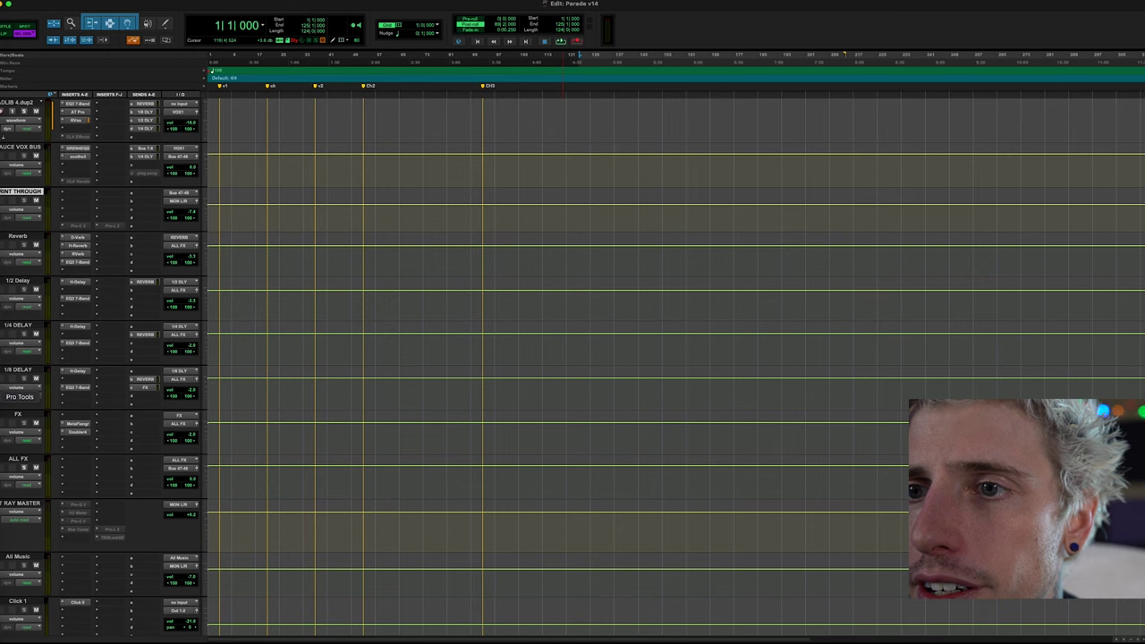
pyautogui.click(3, 40)
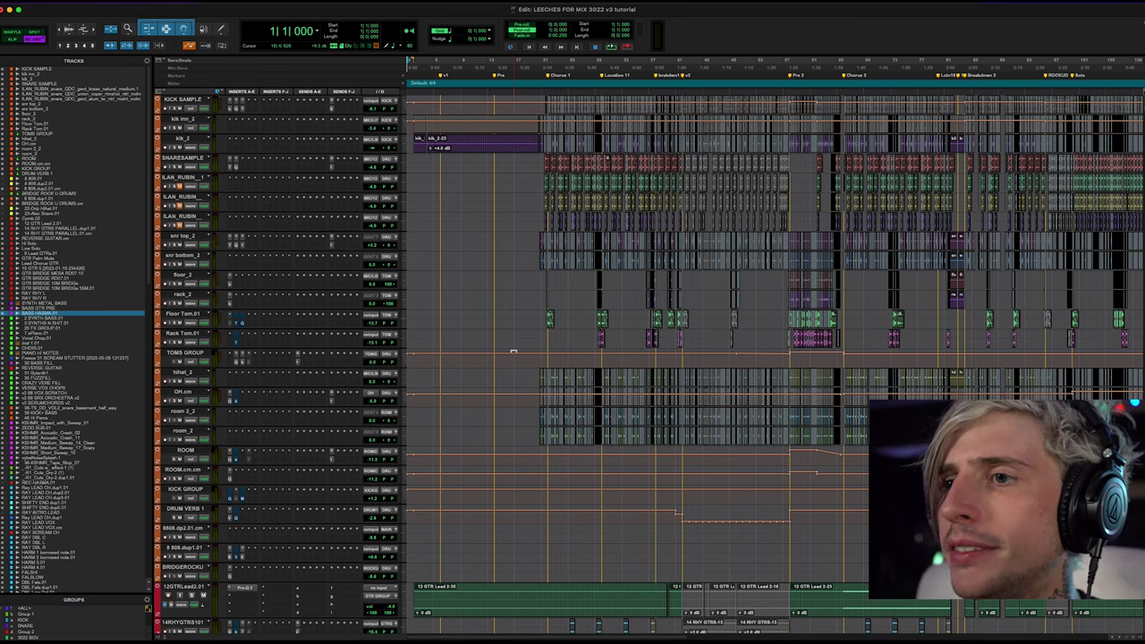
# Look through all the session's tracks and highlight the tracks from SYNTH GROUP to Master 1, as well as DRUM GROUP.
pyautogui.scroll(-15, 409, 328)
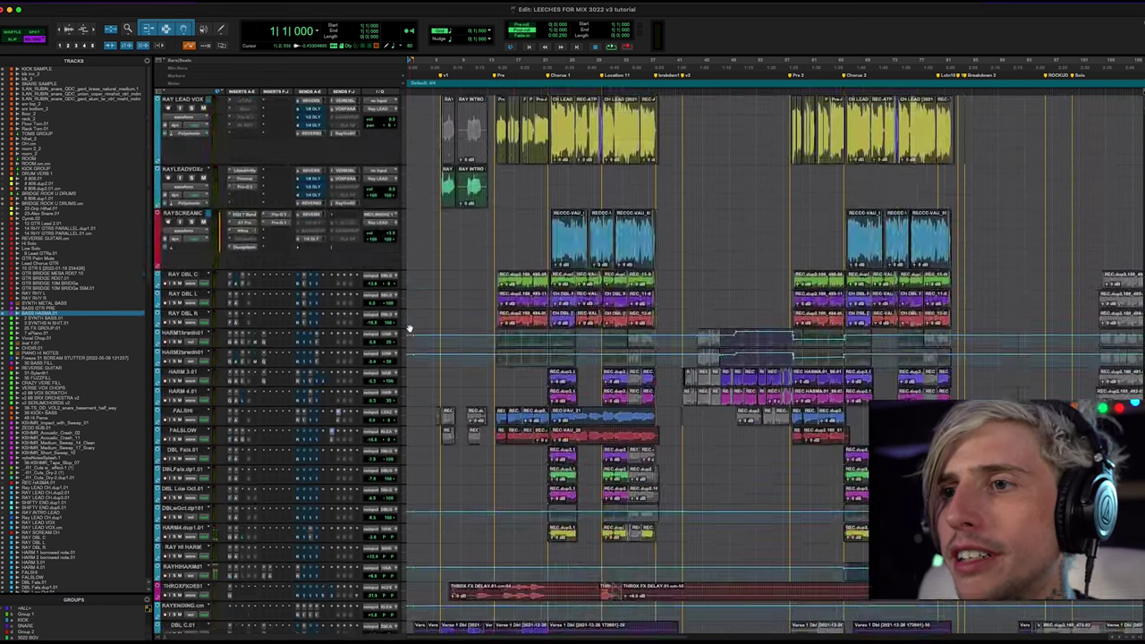
pyautogui.scroll(-20, 408, 328)
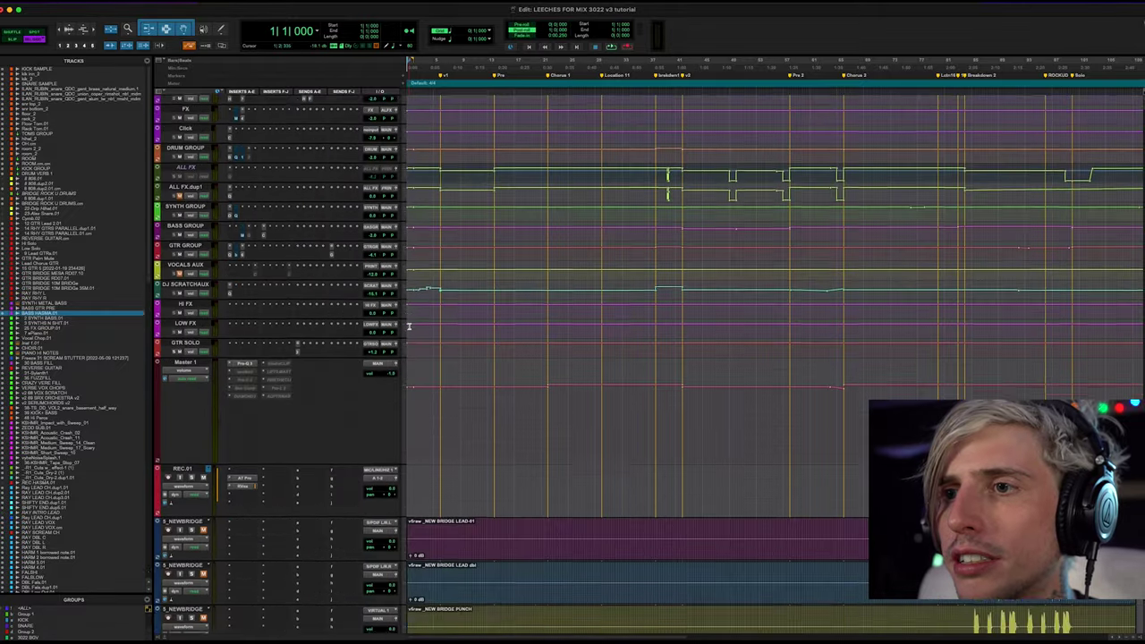
pyautogui.scroll(-15, 408, 327)
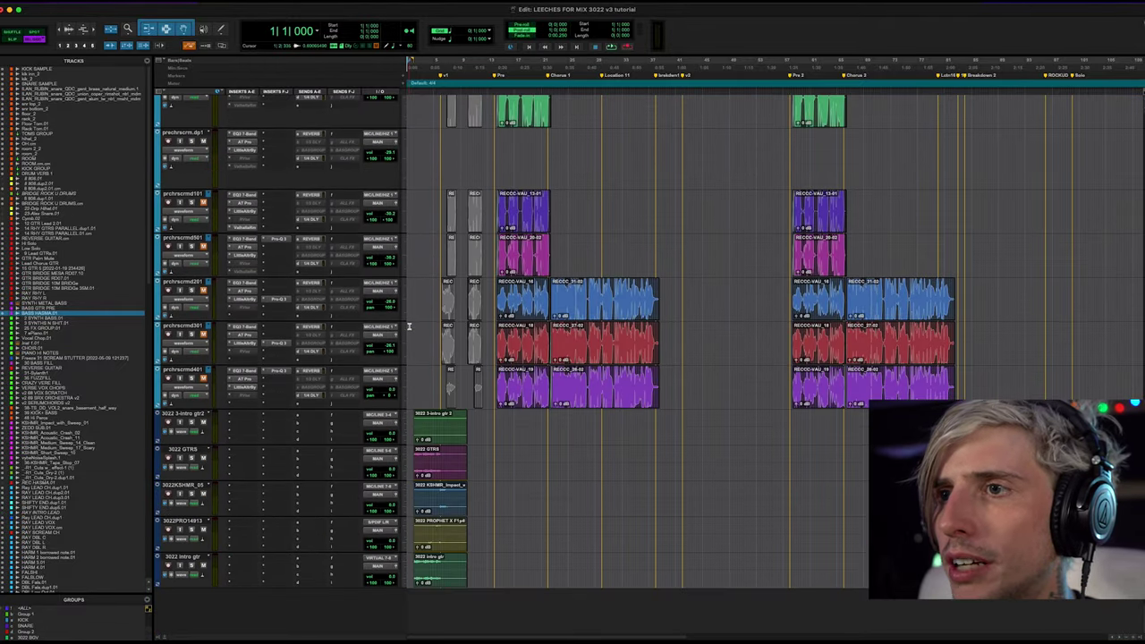
pyautogui.scroll(15, 409, 326)
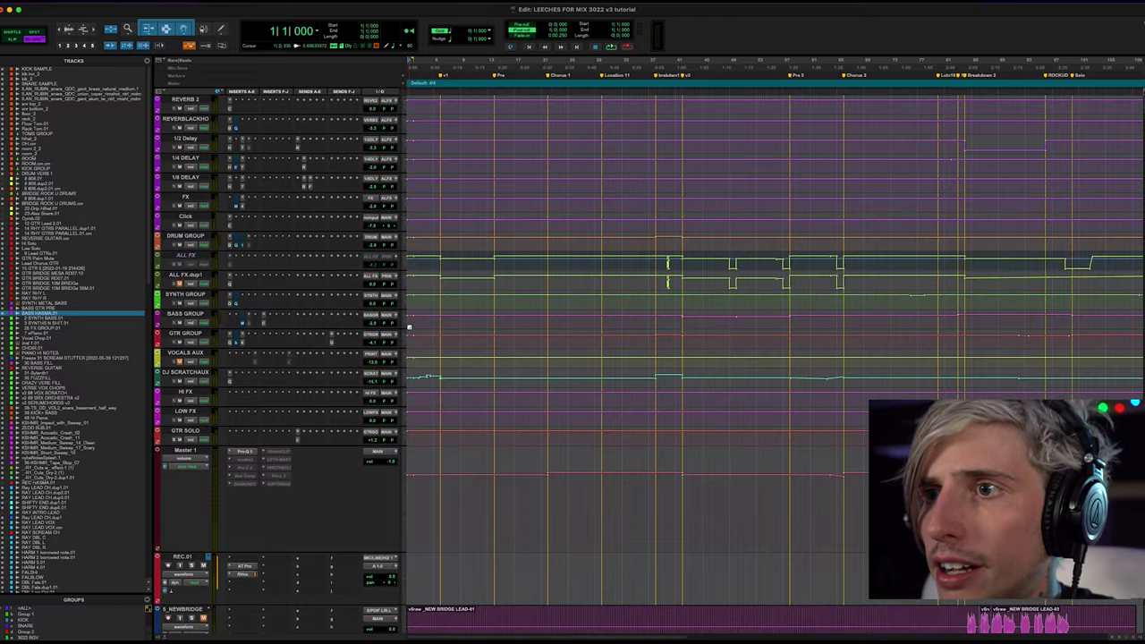
pyautogui.click(190, 296)
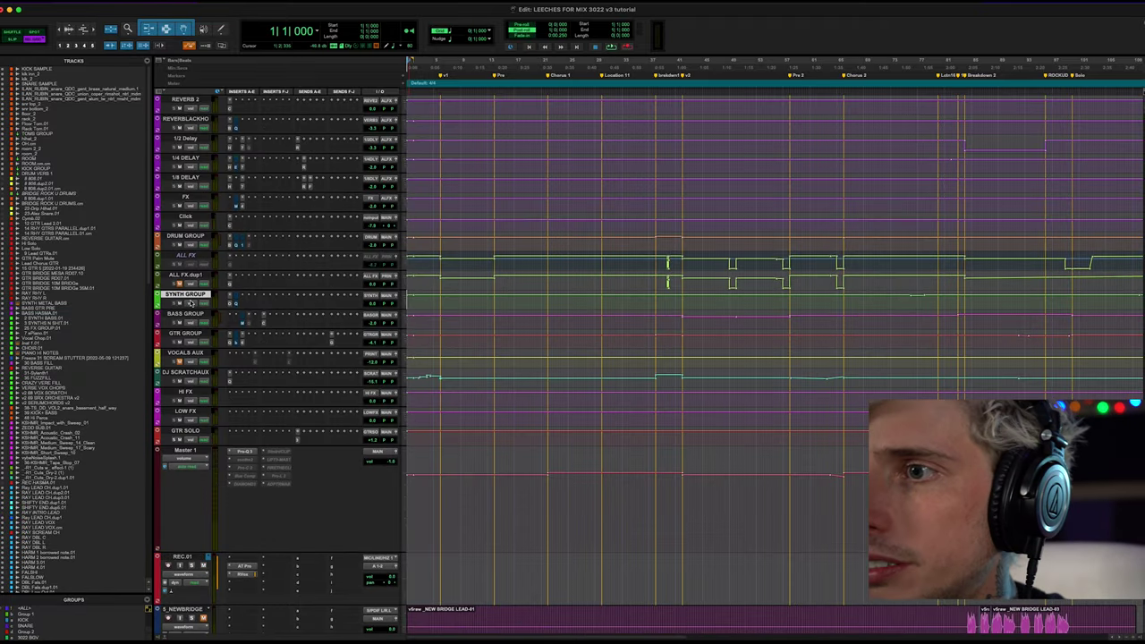
pyautogui.keyDown('shift'); pyautogui.click(189, 433); pyautogui.keyUp('shift')
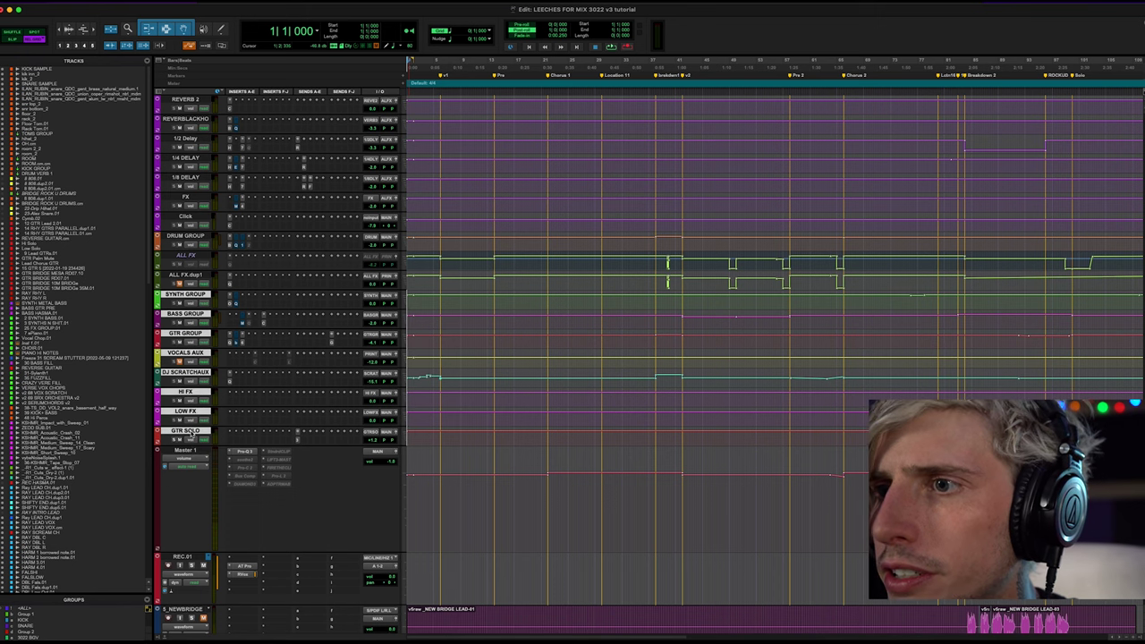
pyautogui.keyDown('shift'); pyautogui.click(187, 452); pyautogui.keyUp('shift')
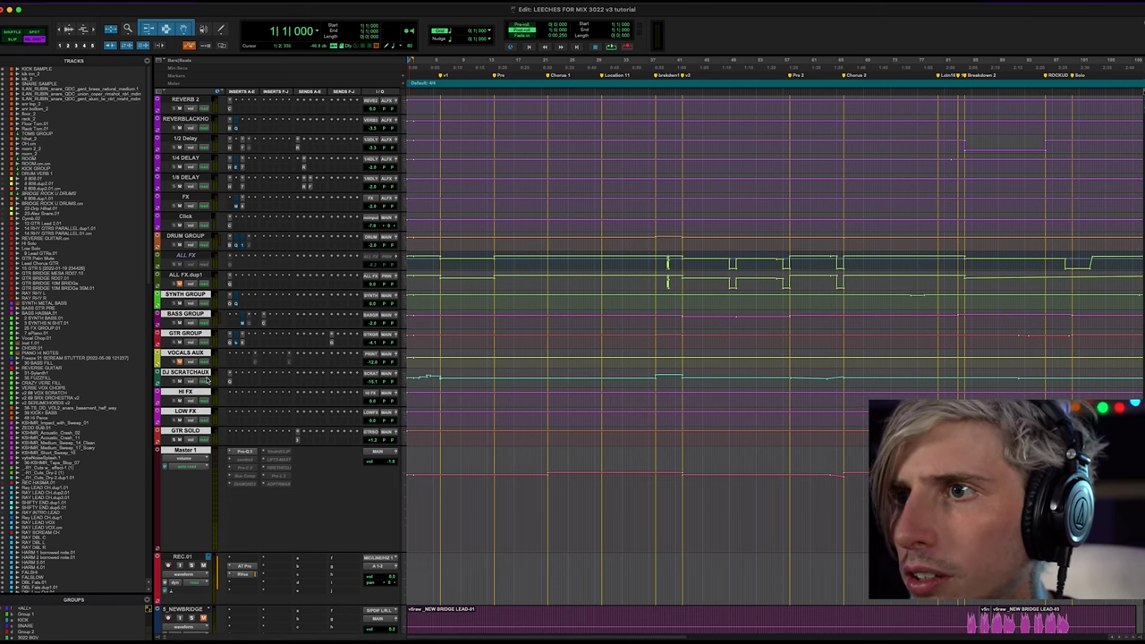
pyautogui.keyDown('shift'); pyautogui.click(187, 236); pyautogui.keyUp('shift')
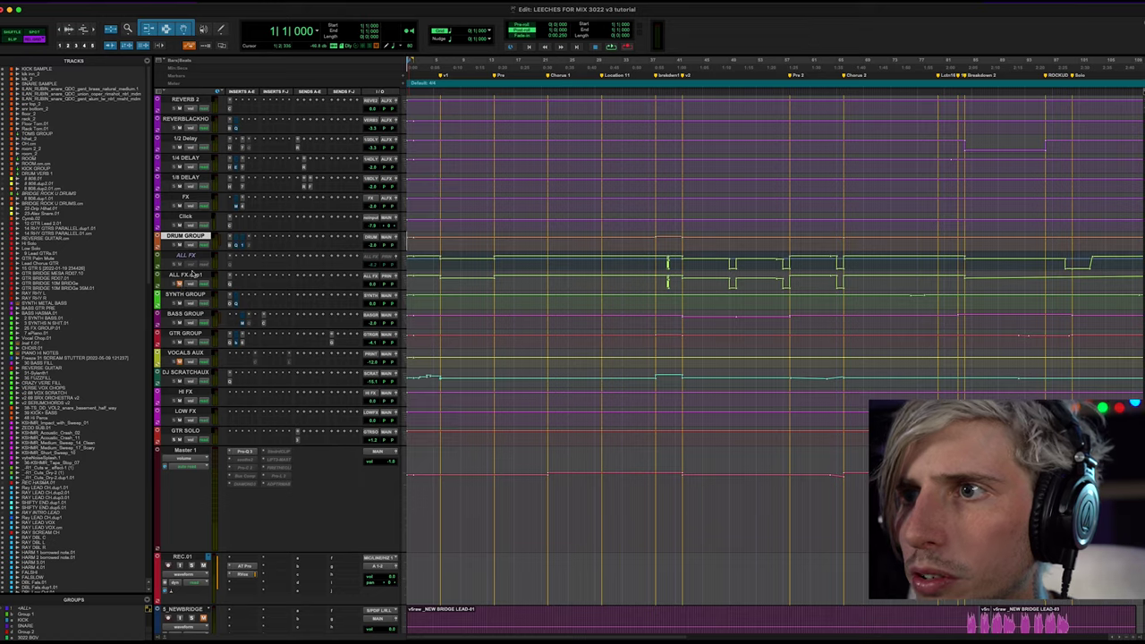
# Return to the drum tracks and play the session from bar 21, just before Chorus 1.
pyautogui.scroll(5, 262, 277)
pyautogui.scroll(20, 262, 277)
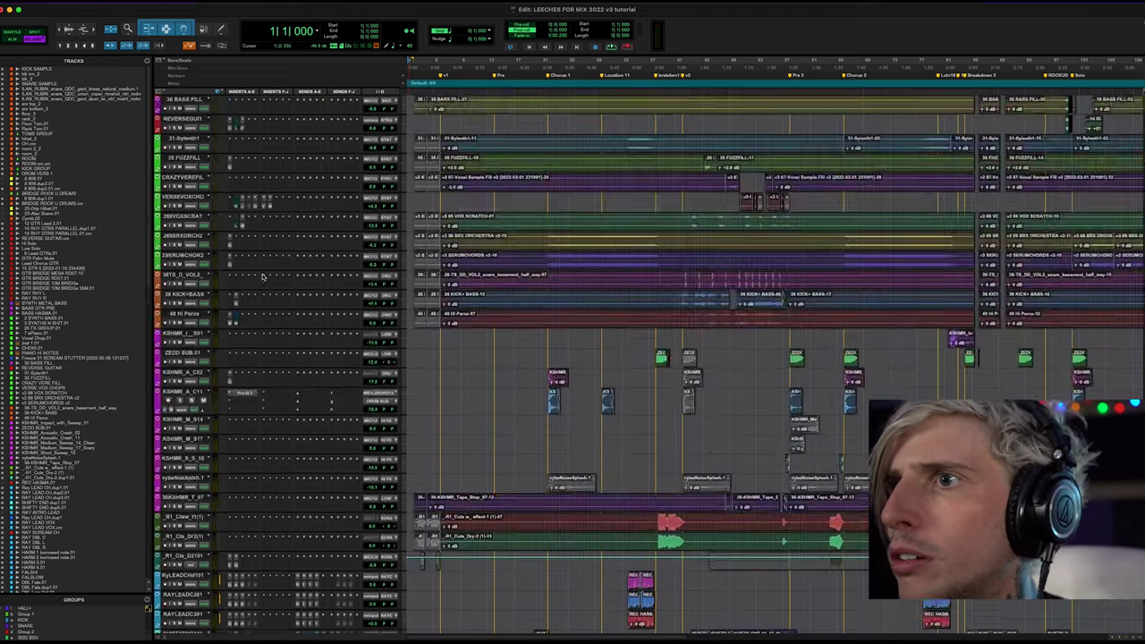
pyautogui.scroll(20, 262, 276)
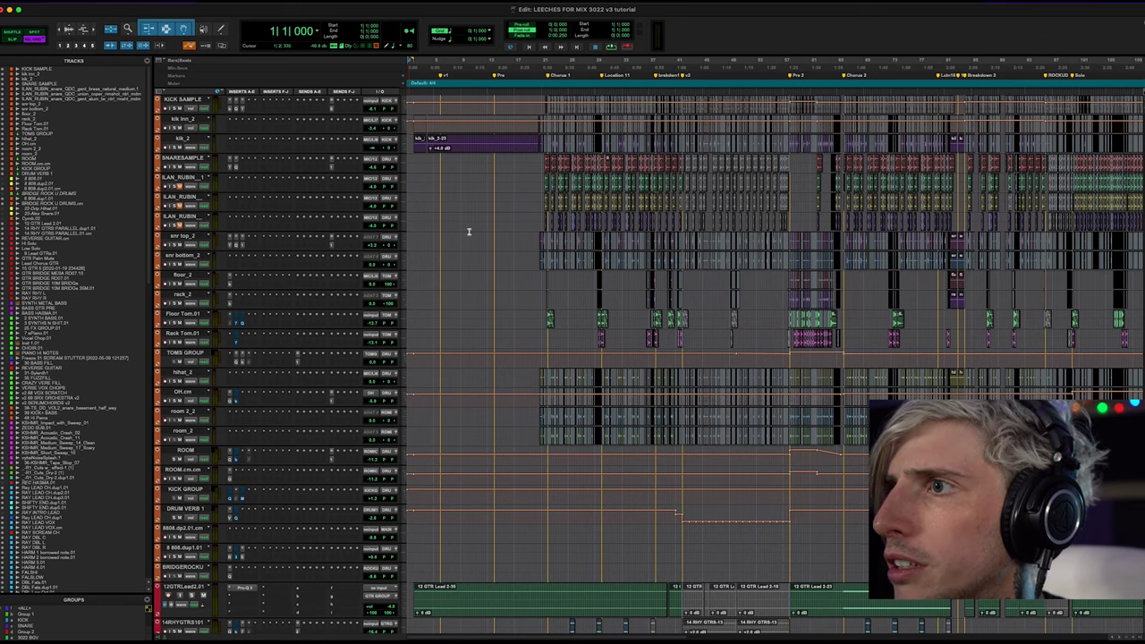
pyautogui.click(542, 161)
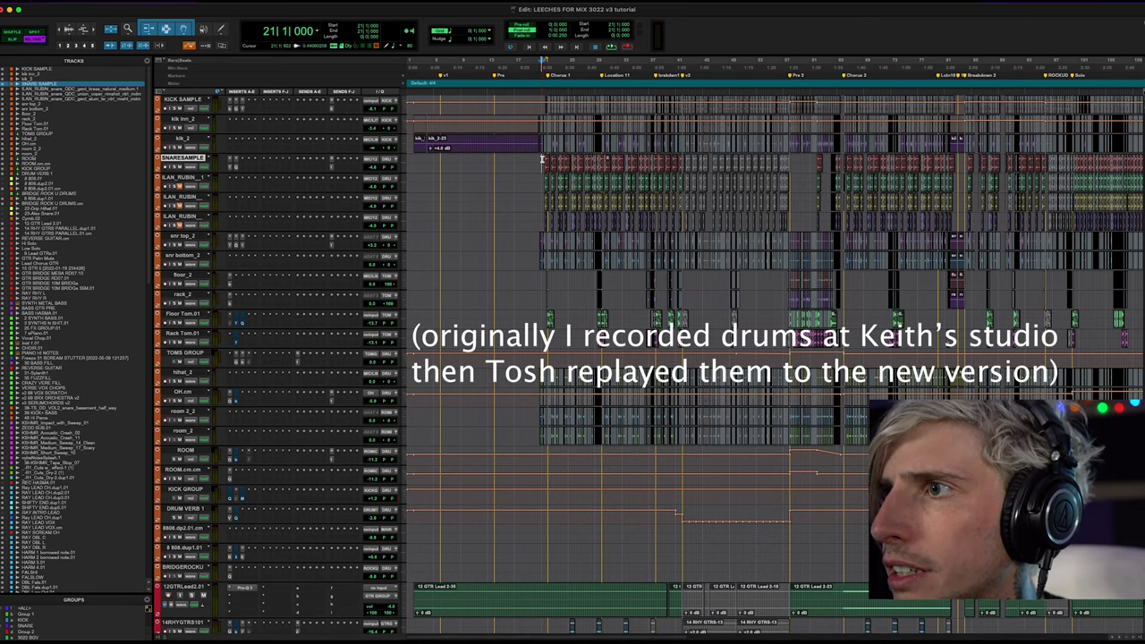
pyautogui.click(542, 160)
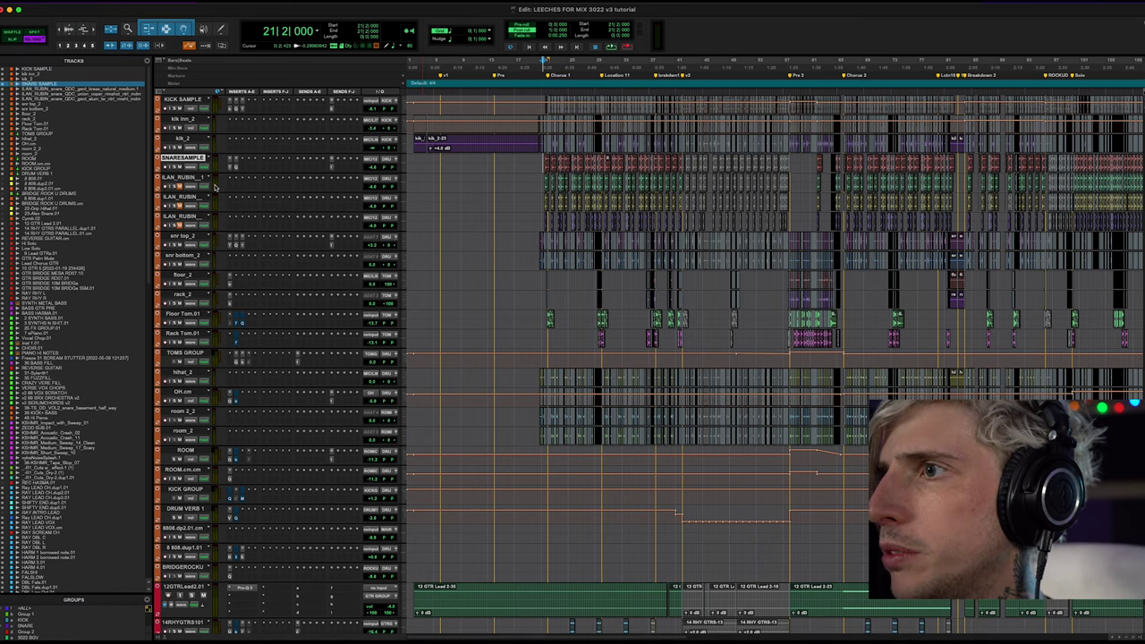
pyautogui.press('super+bracketright')
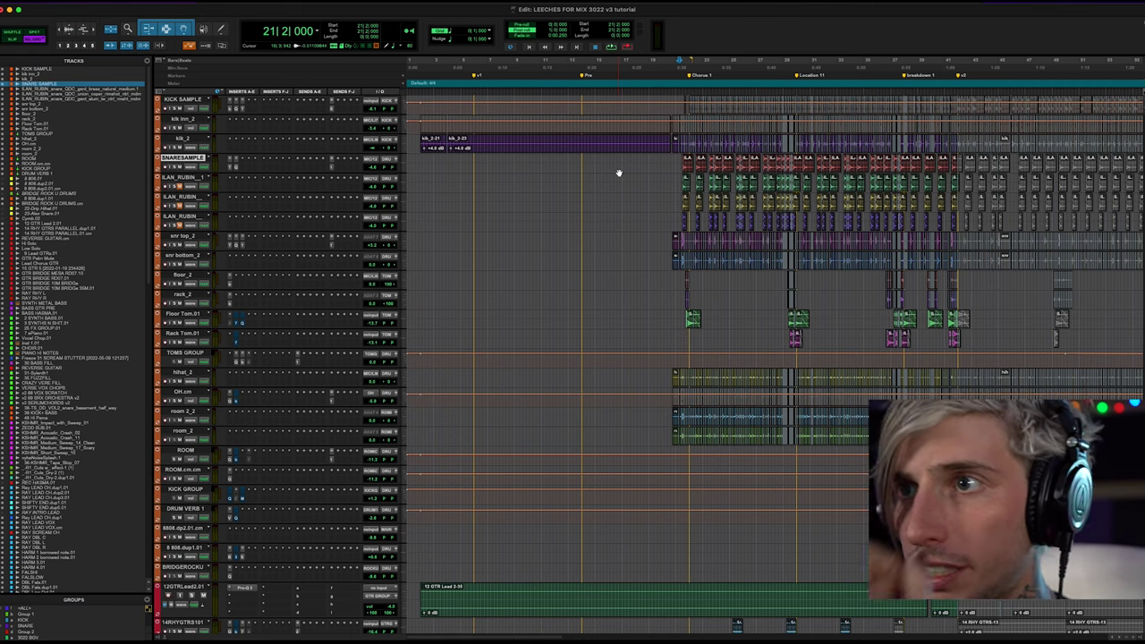
pyautogui.click(675, 162)
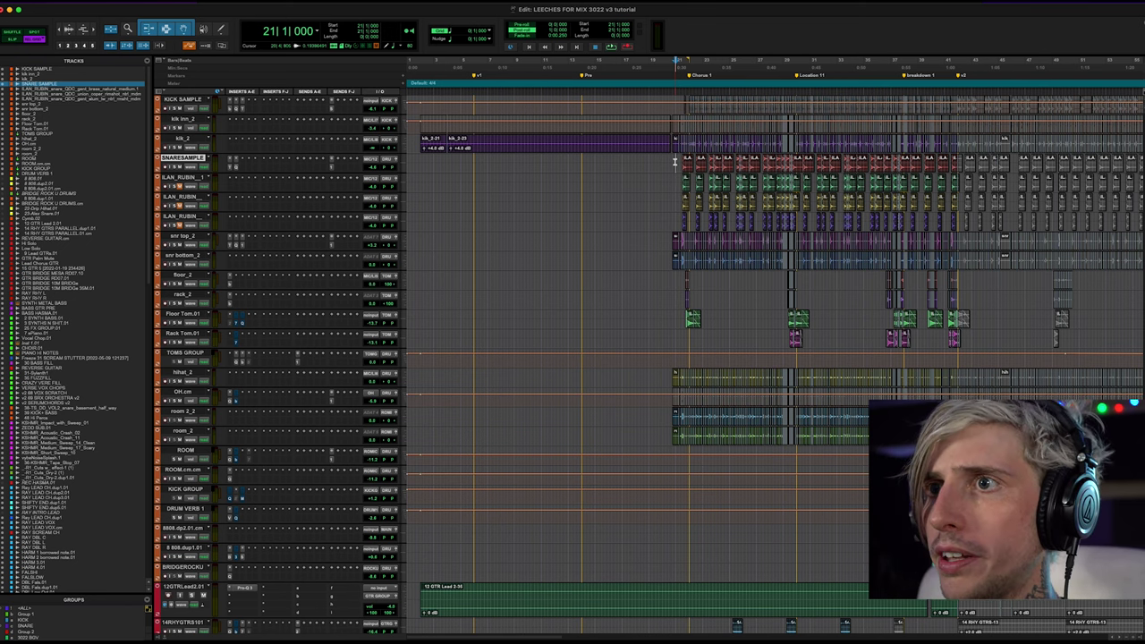
pyautogui.press('space')
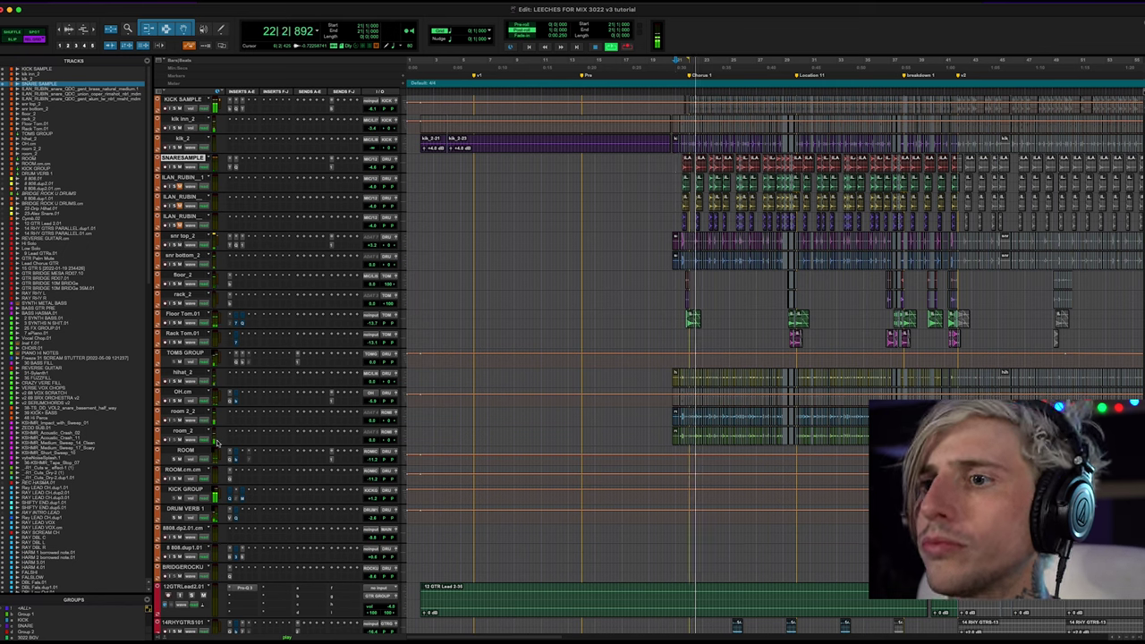
# Solo the drum tracks from KICK SAMPLE to BRIDGE ROCK U DRUMS and replay them from bar 21, beat 2.
pyautogui.click(190, 569)
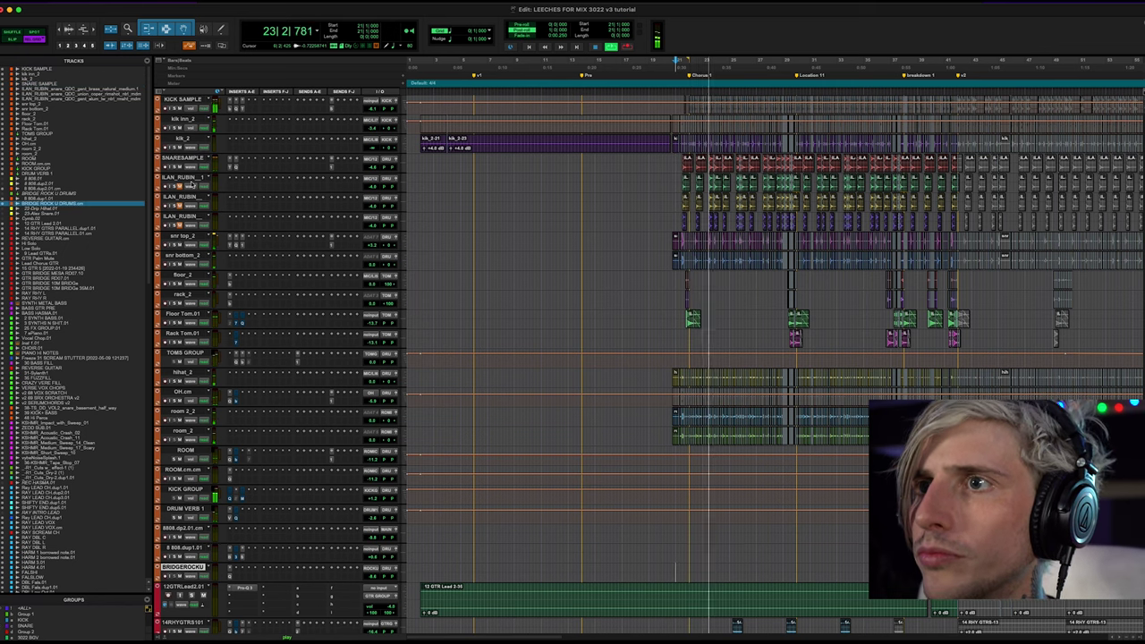
pyautogui.keyDown('shift'); pyautogui.click(183, 106); pyautogui.keyUp('shift')
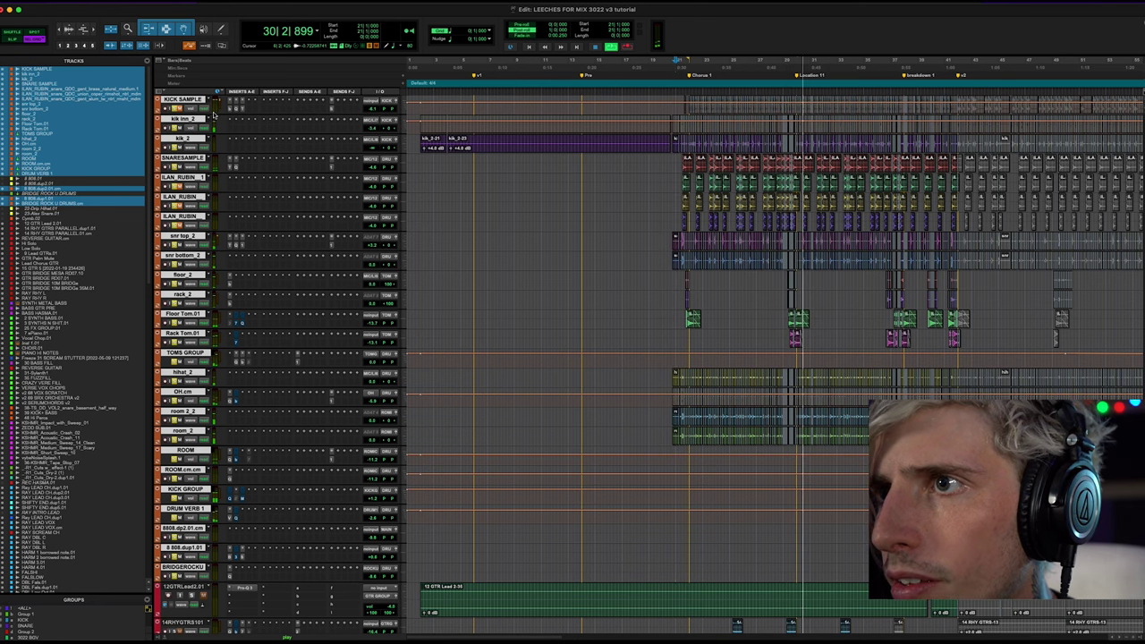
pyautogui.scroll(4, 655, 121)
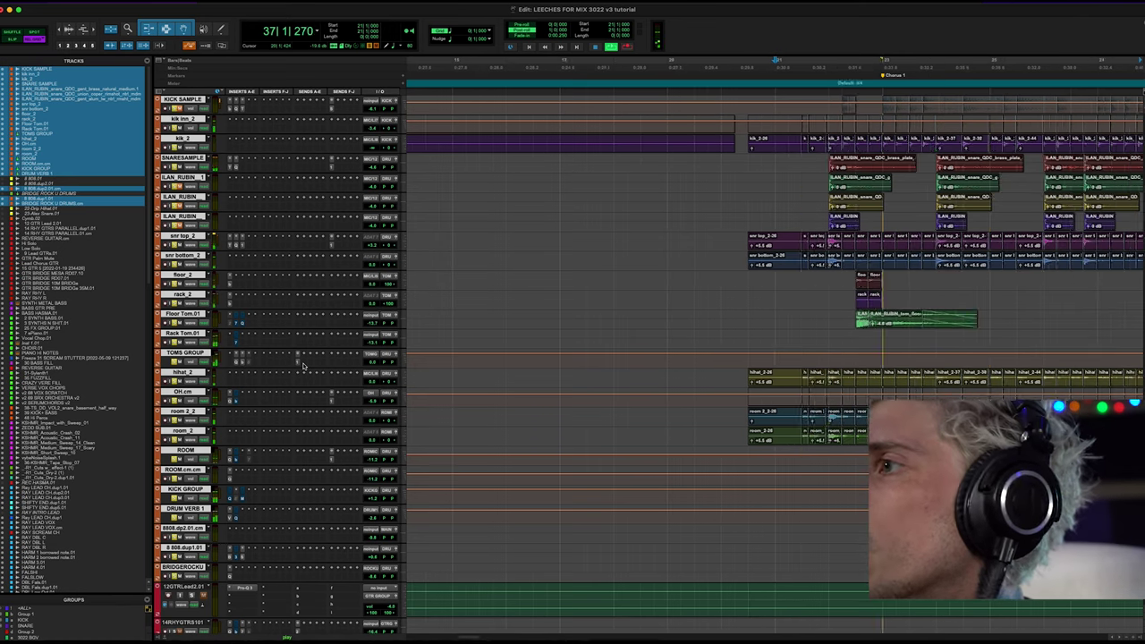
pyautogui.press('r')
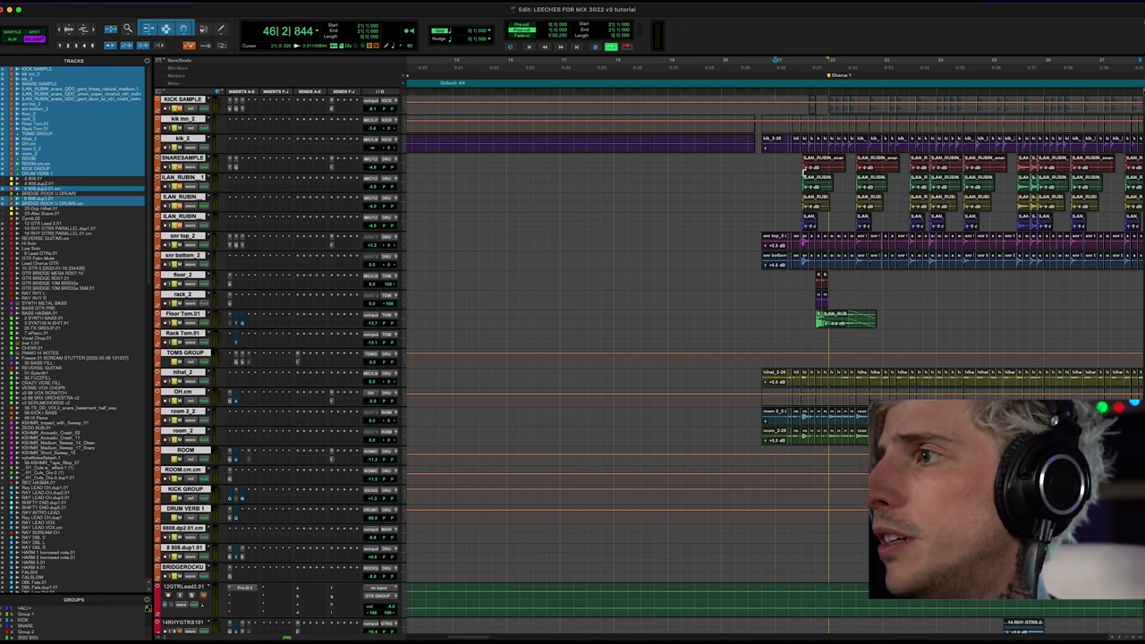
pyautogui.click(790, 161)
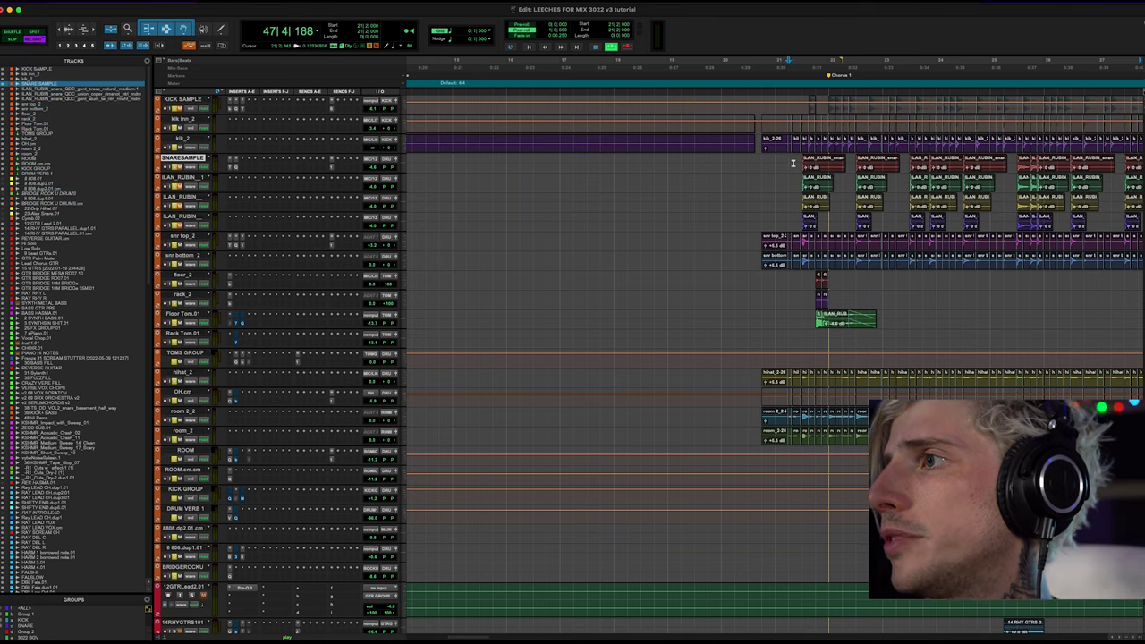
pyautogui.press('space')
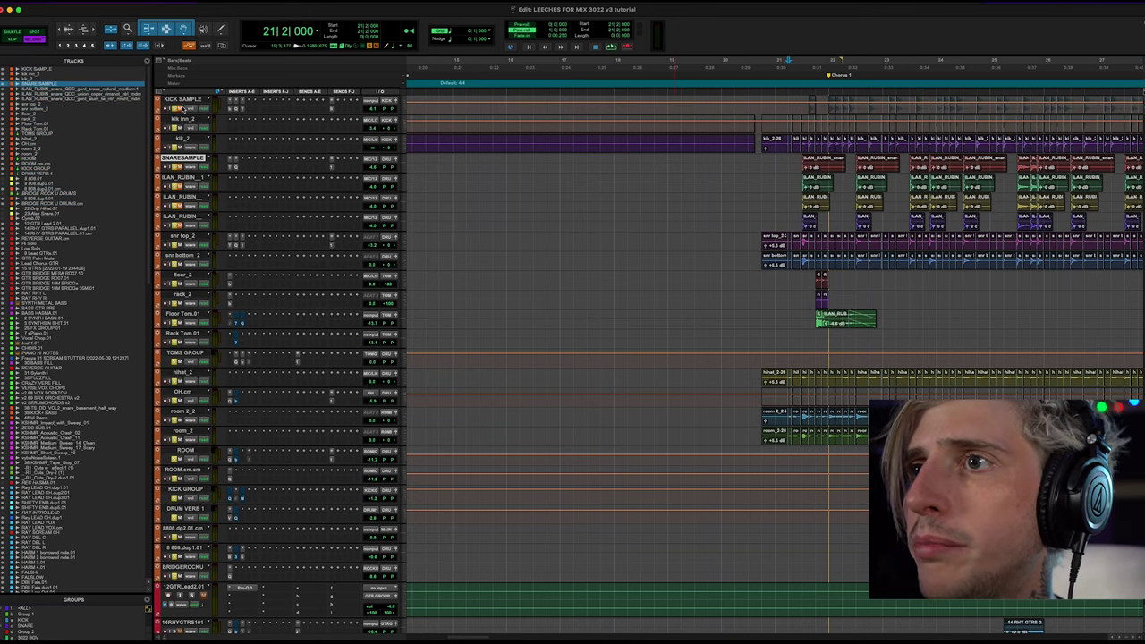
pyautogui.press('space')
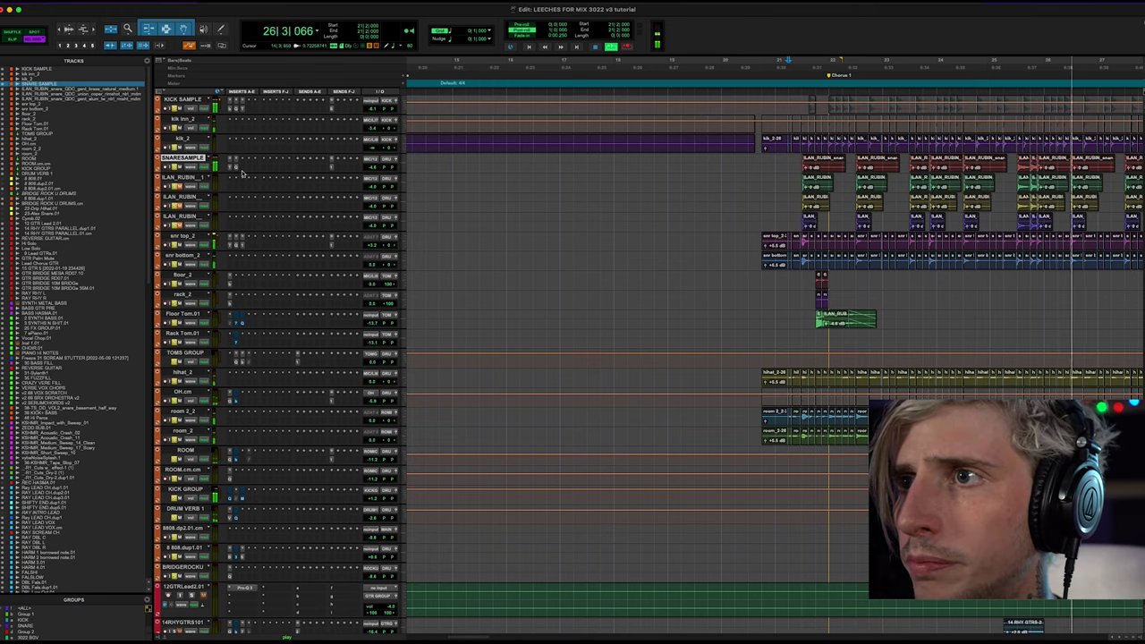
# Inspect the bx_console SSL 4000 E insert on the KICK SAMPLE track during playback and close its window.
pyautogui.click(230, 107)
pyautogui.click(231, 108)
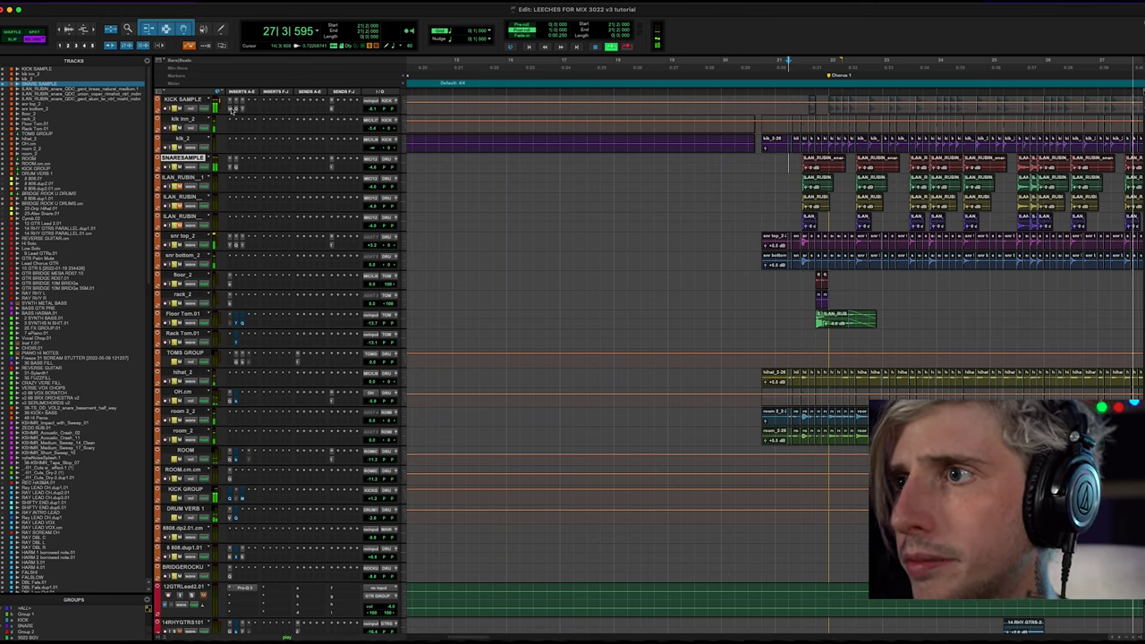
pyautogui.click(234, 108)
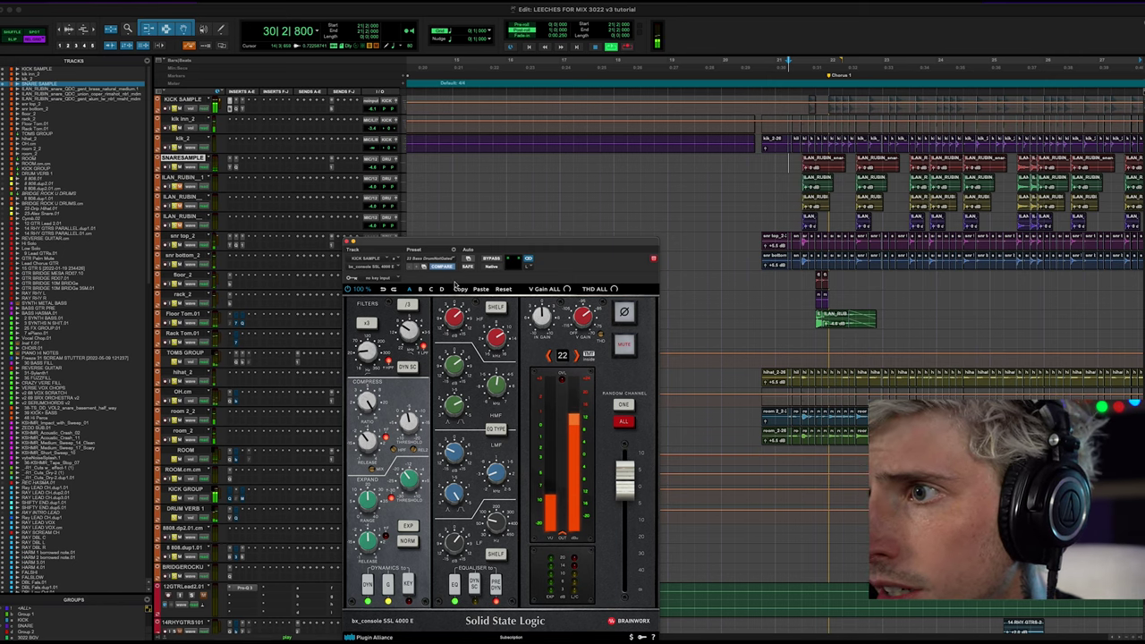
pyautogui.click(214, 105)
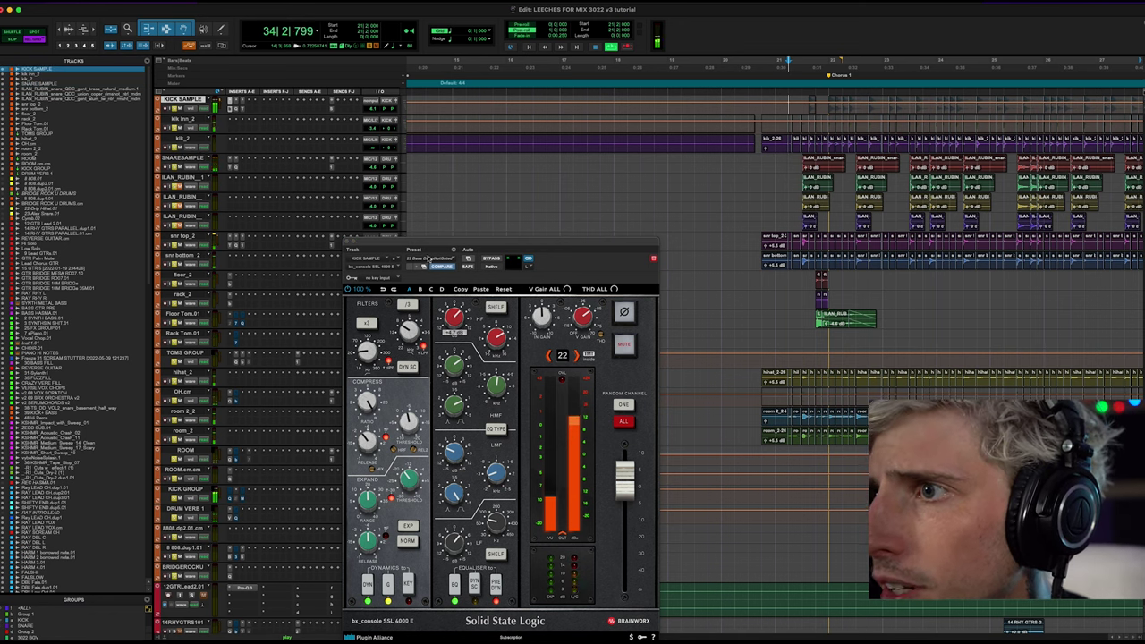
pyautogui.moveTo(419, 241); pyautogui.dragTo(288, 162)
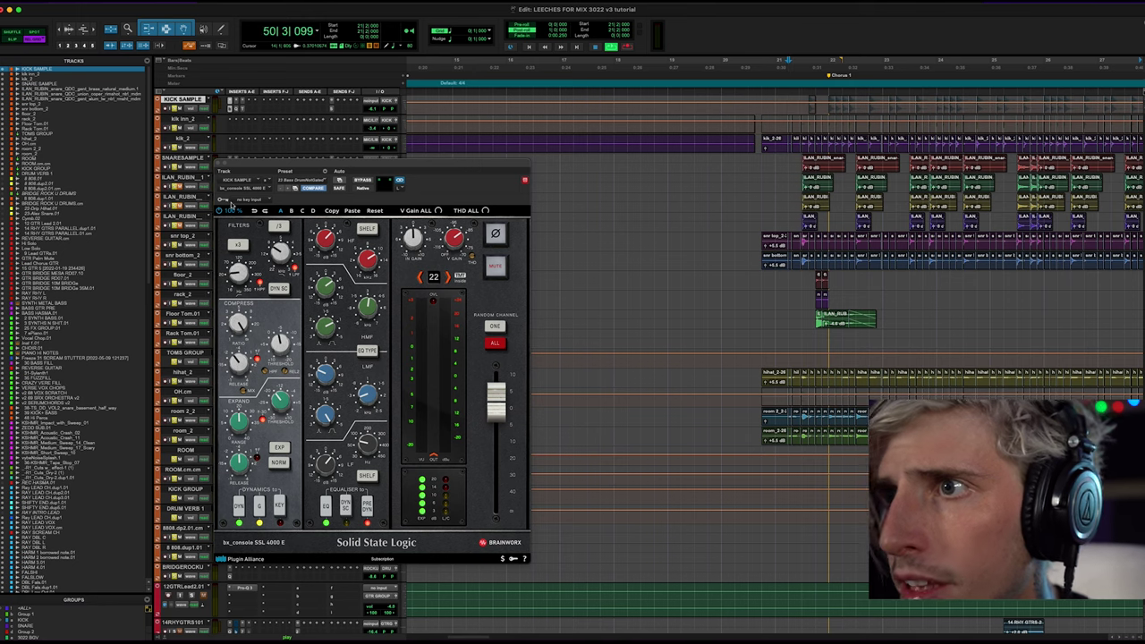
pyautogui.click(221, 170)
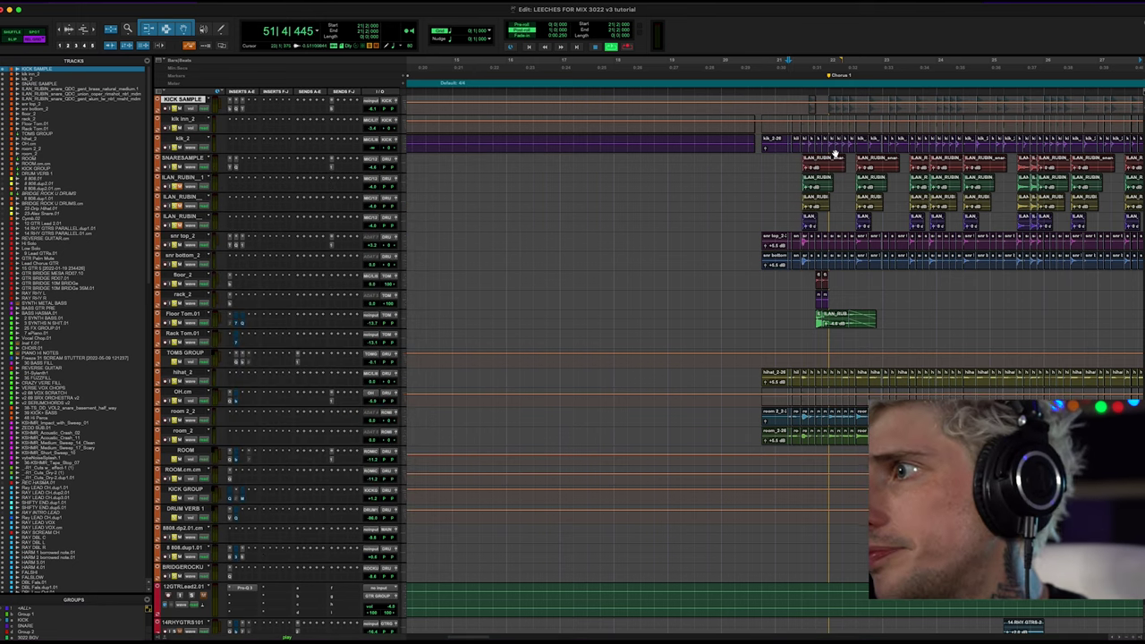
# Restart playback of the soloed drums from the pickup before Chorus 1, at bar 21, beat 2.
pyautogui.click(792, 158)
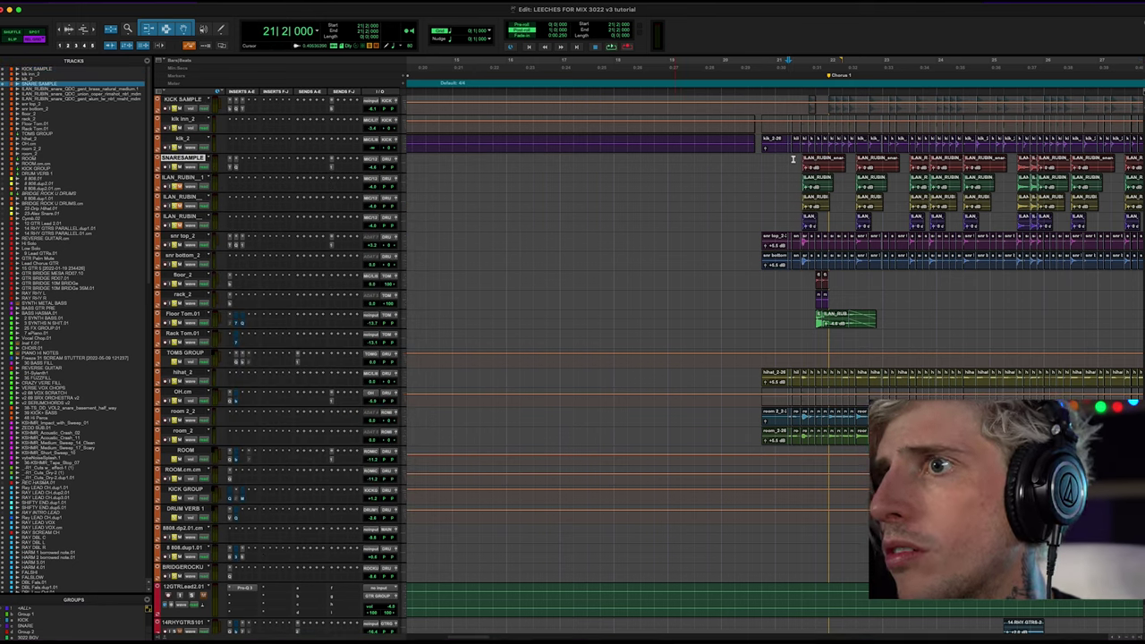
pyautogui.press('space')
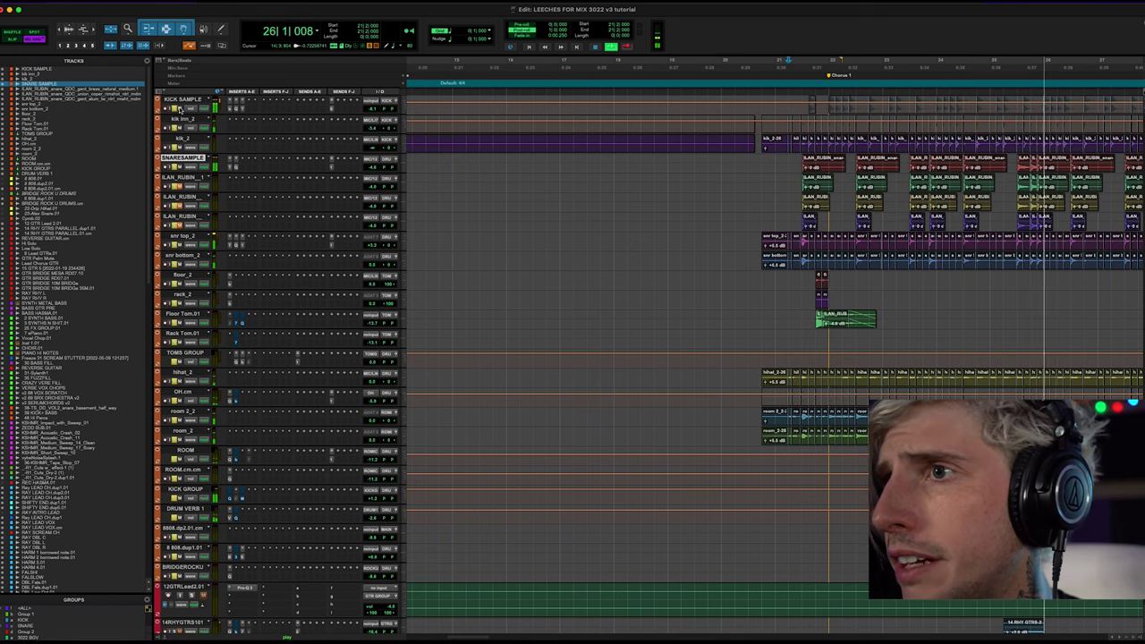
# Inspect the FabFilter Pro-Q 3 insert on the KICK SAMPLE track during playback and close its window.
pyautogui.click(236, 107)
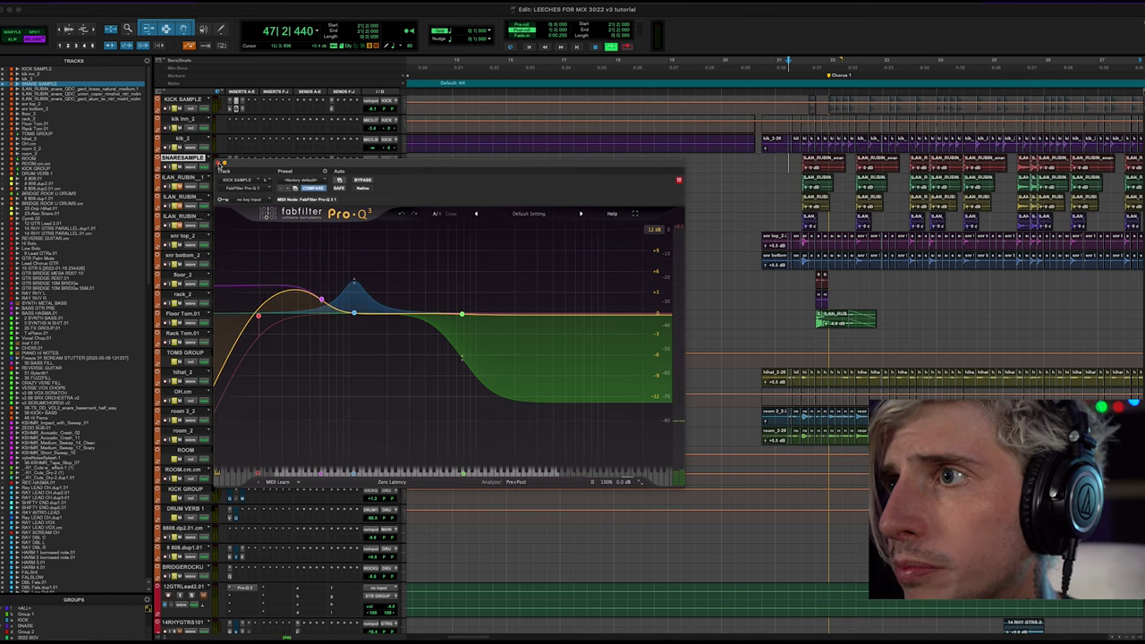
pyautogui.click(219, 164)
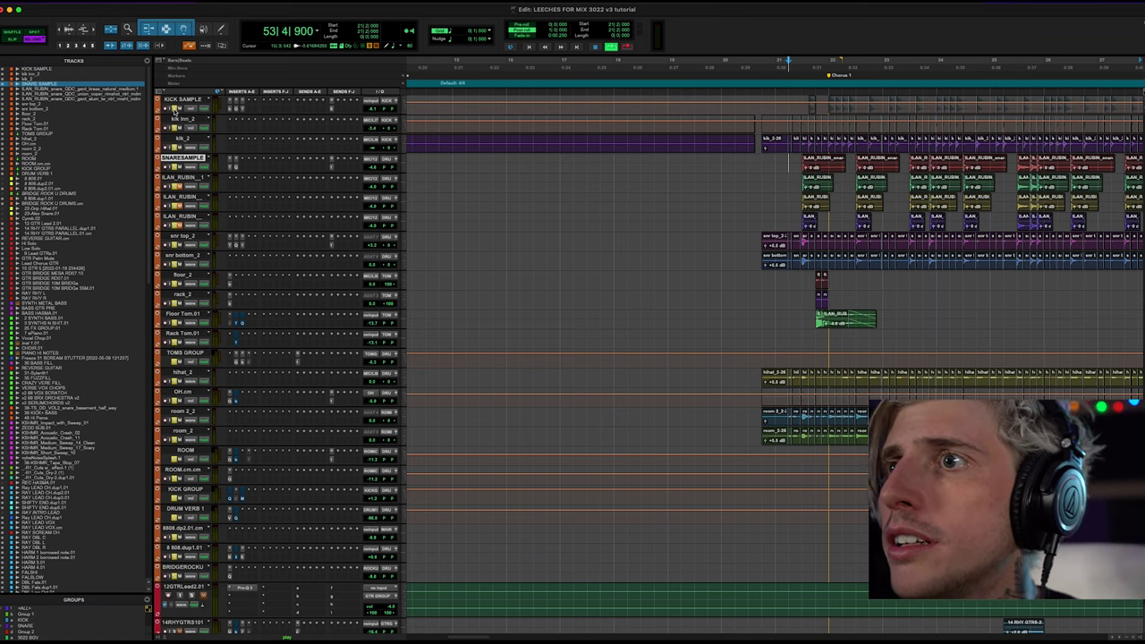
# Replay the drums several times from the kik_2 clip at bar 21, beat 2, and play on from Chorus 1 at bar 22.
pyautogui.click(793, 140)
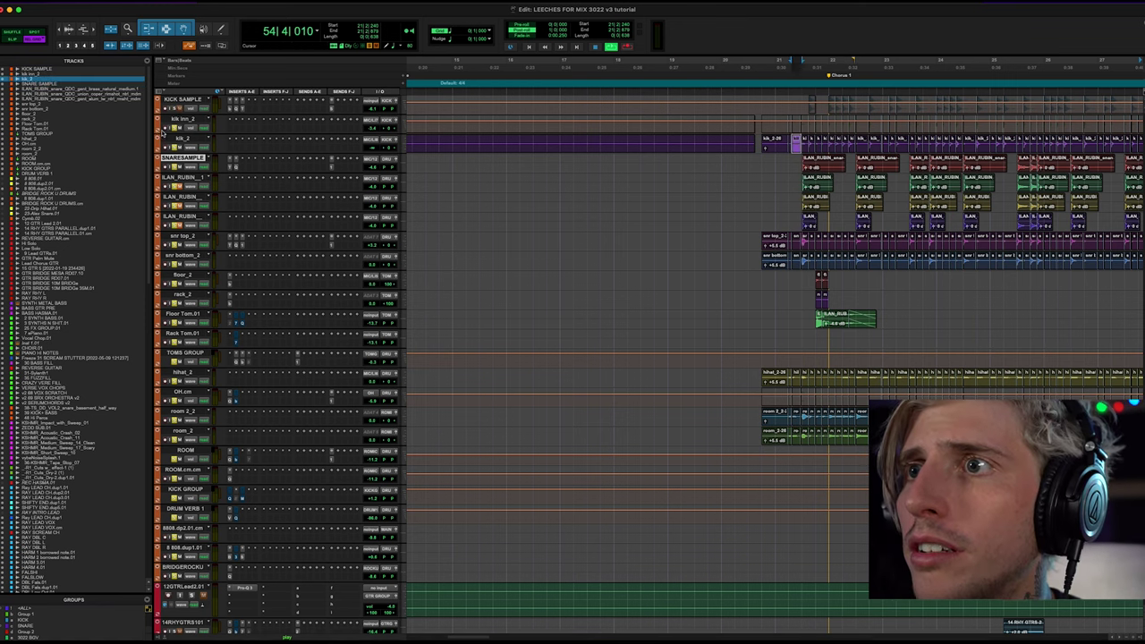
pyautogui.press('space')
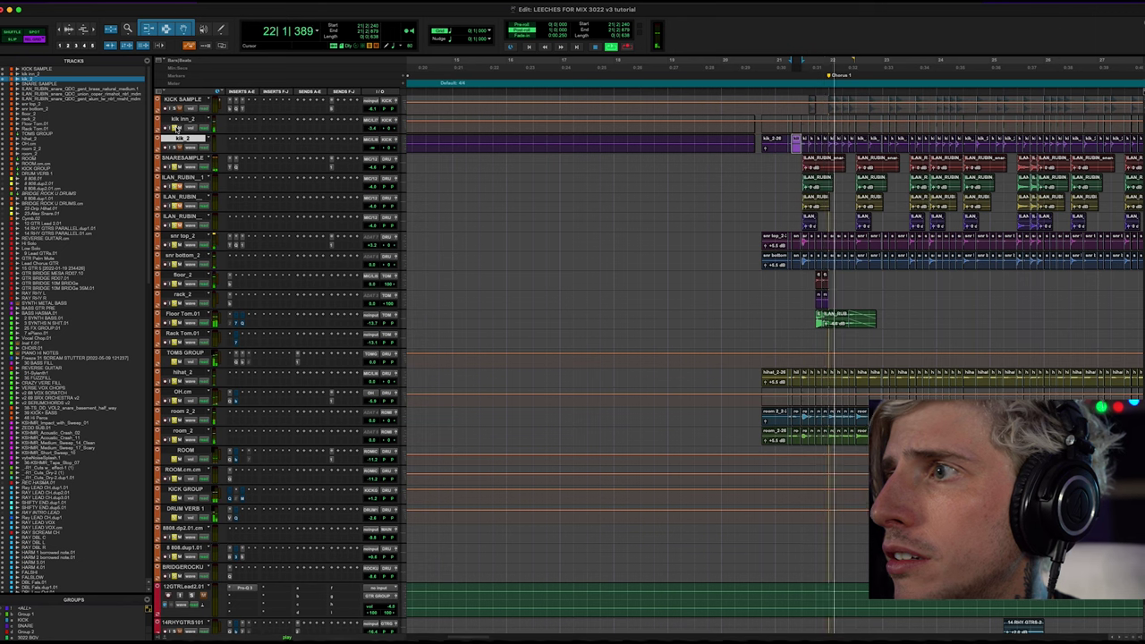
pyautogui.press('space')
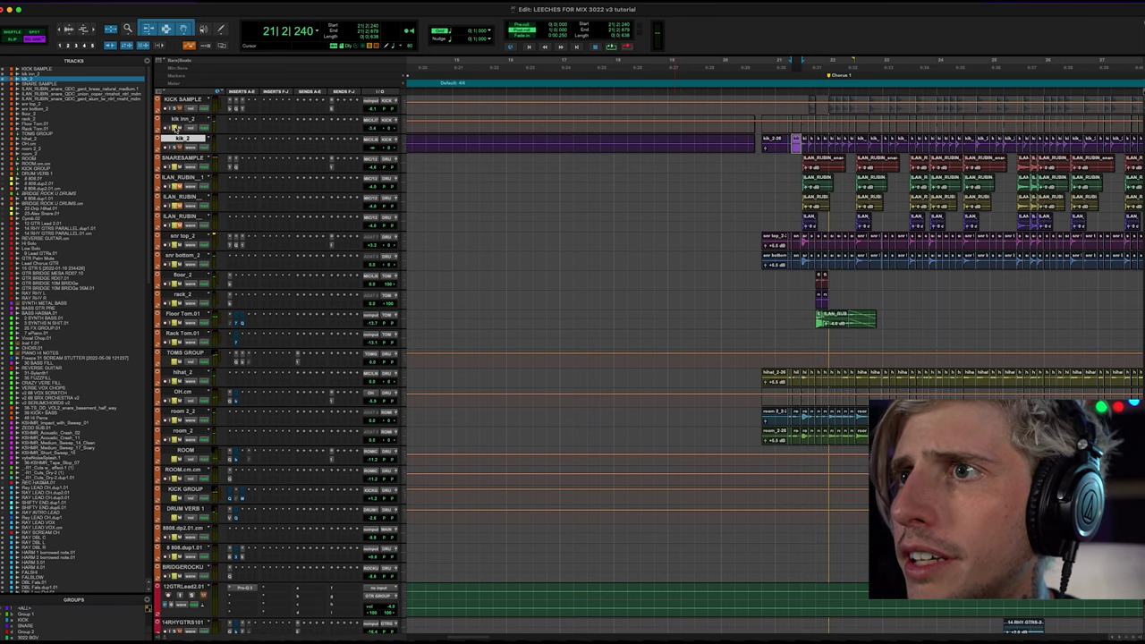
pyautogui.press('space')
pyautogui.press('space')
pyautogui.press('space')
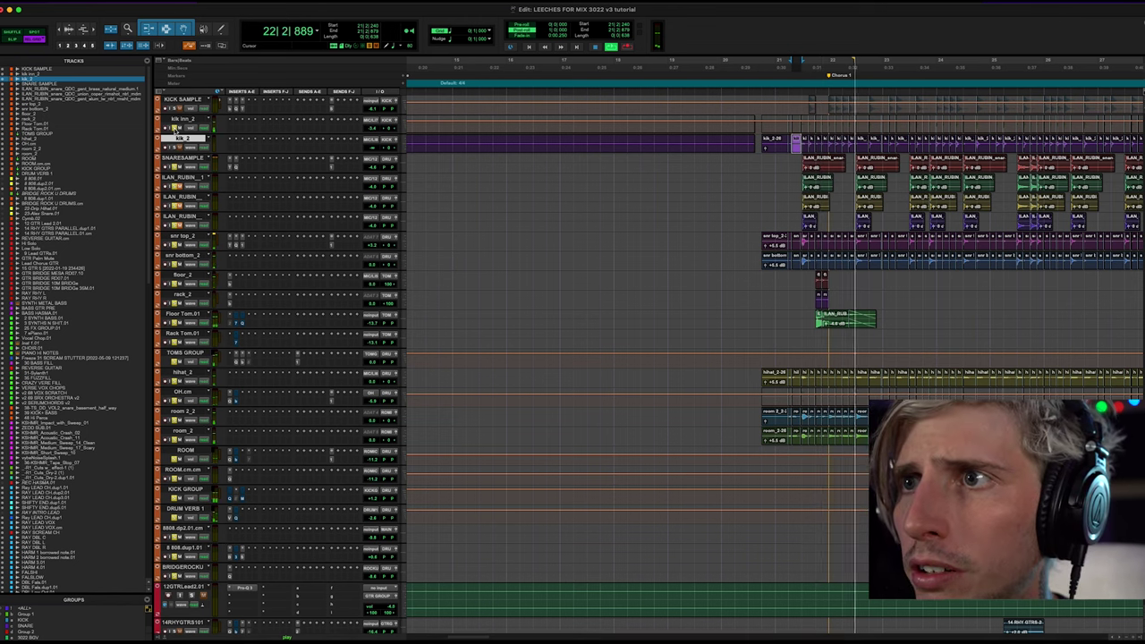
pyautogui.press('space')
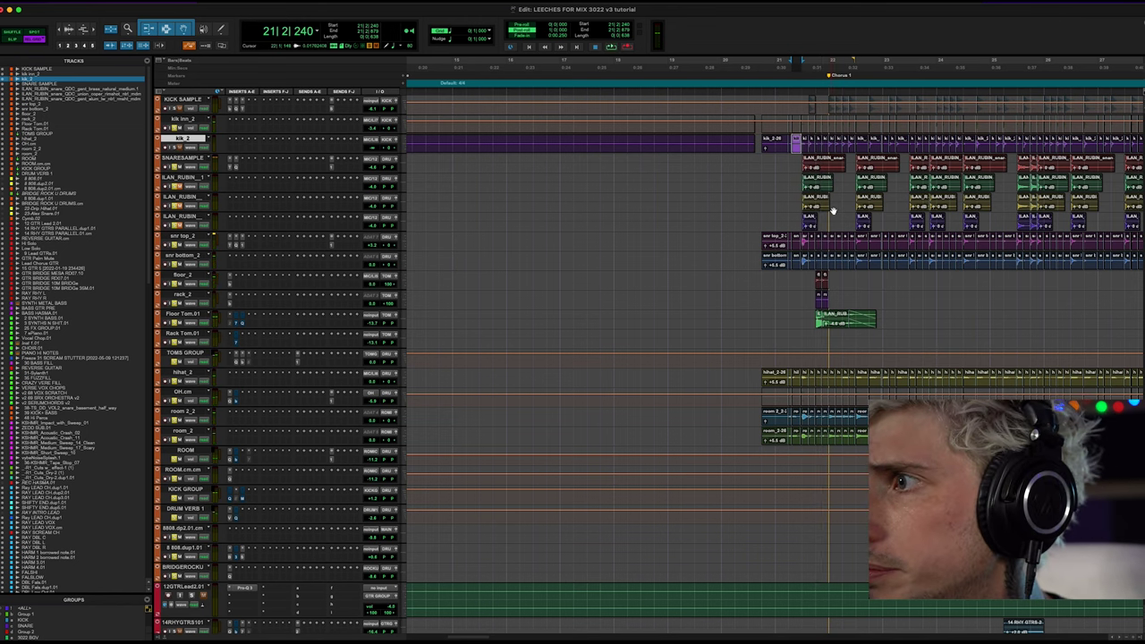
pyautogui.click(830, 220)
pyautogui.press('space')
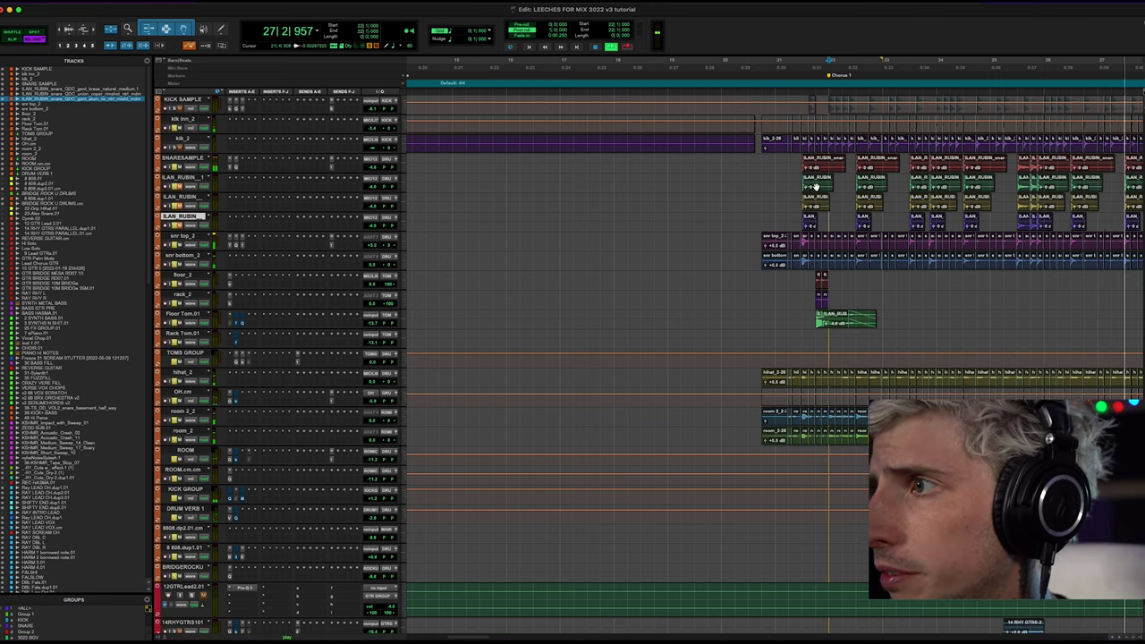
# Enlarge the KICK SAMPLE track and switch its display from volume to waveform.
pyautogui.hscroll(-5, 809, 185)
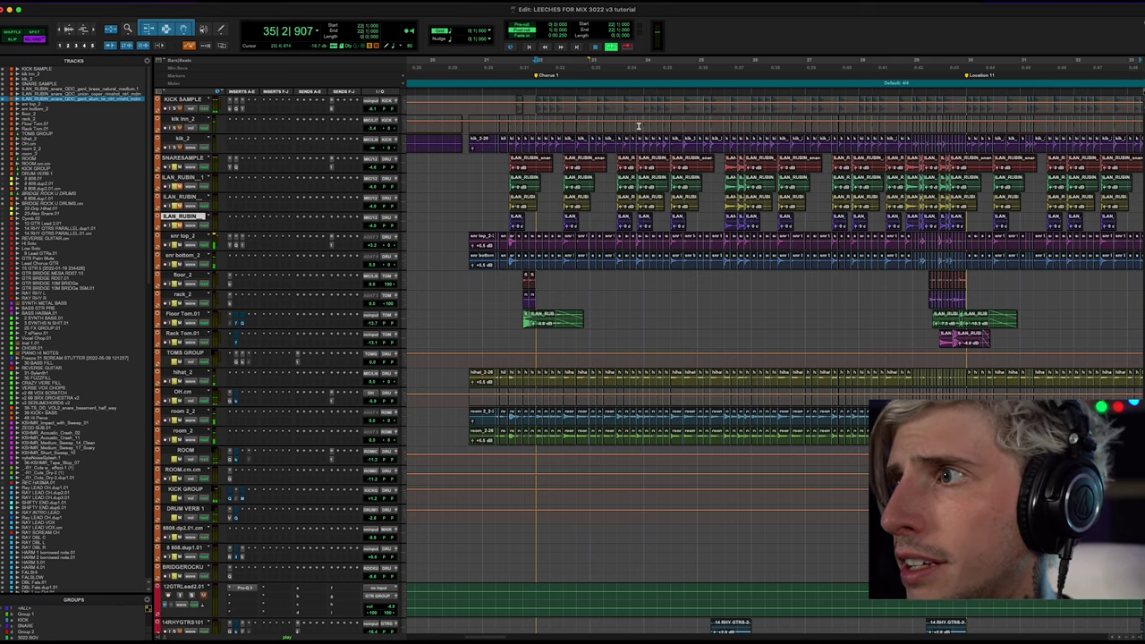
pyautogui.scroll(1, 206, 134)
pyautogui.click(190, 109)
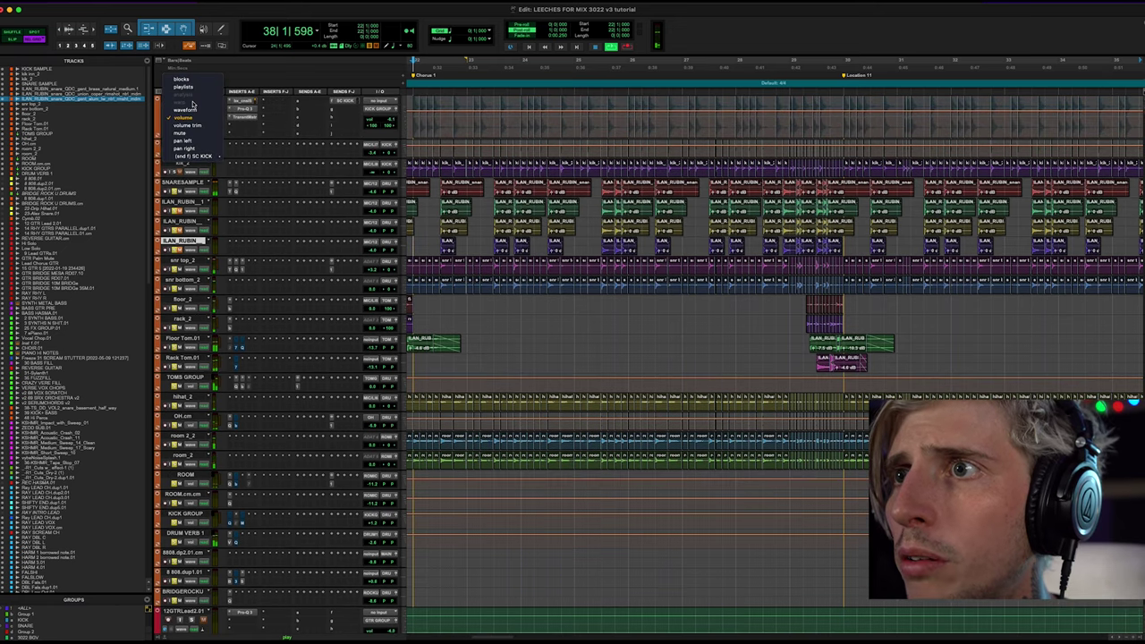
pyautogui.click(188, 109)
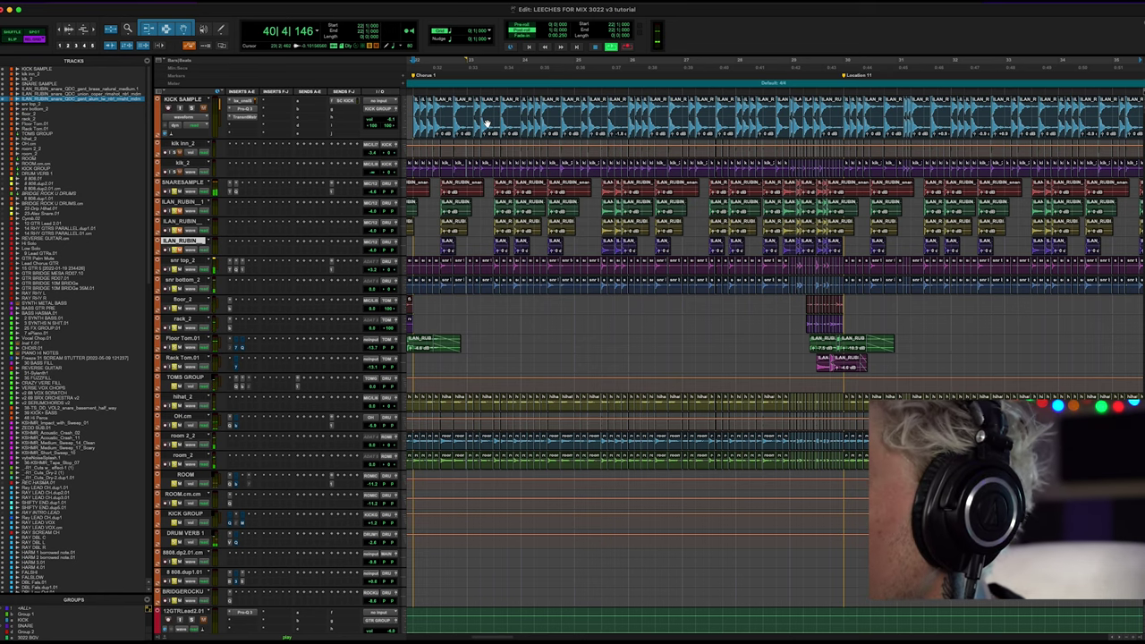
# Bring the KICK SAMPLE hits around Chorus 1 into close view and set the track back to its waveform display.
pyautogui.press('super+bracketright')
pyautogui.press('super+bracketleft')
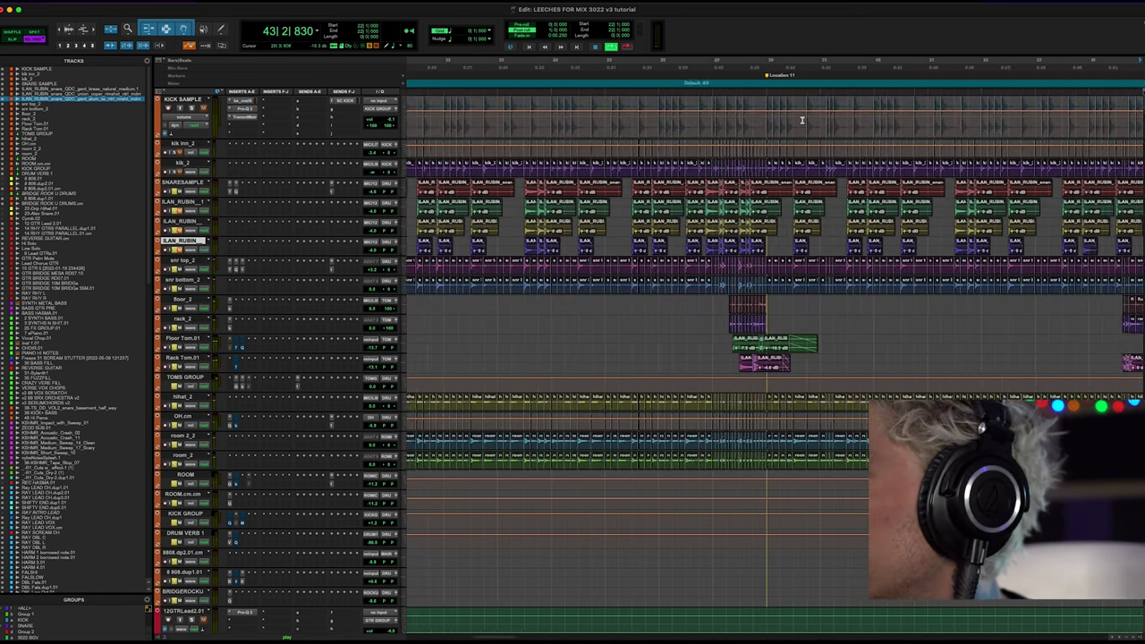
pyautogui.press('super+bracketleft')
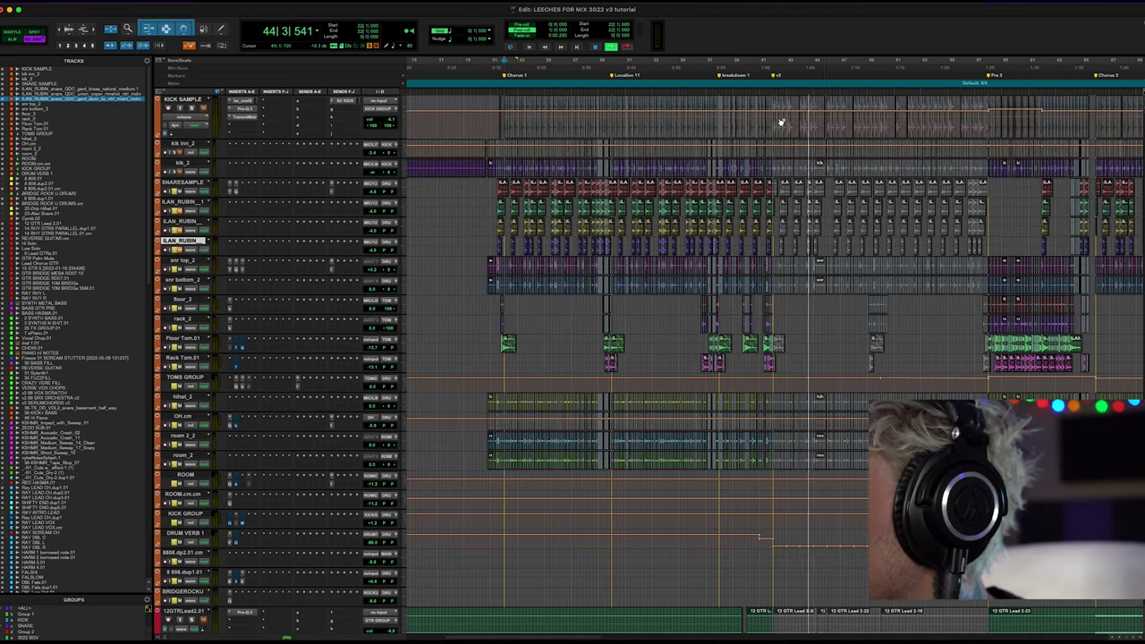
pyautogui.press('super+bracketright')
pyautogui.press('super+bracketright')
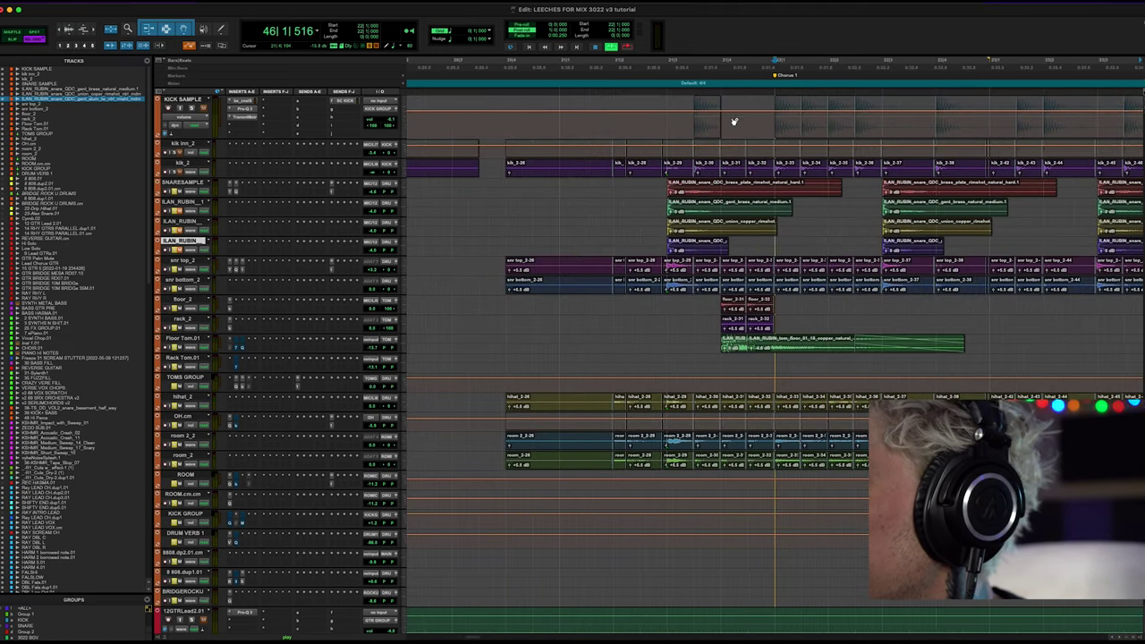
pyautogui.press('super+bracketright')
pyautogui.press('super+bracketright')
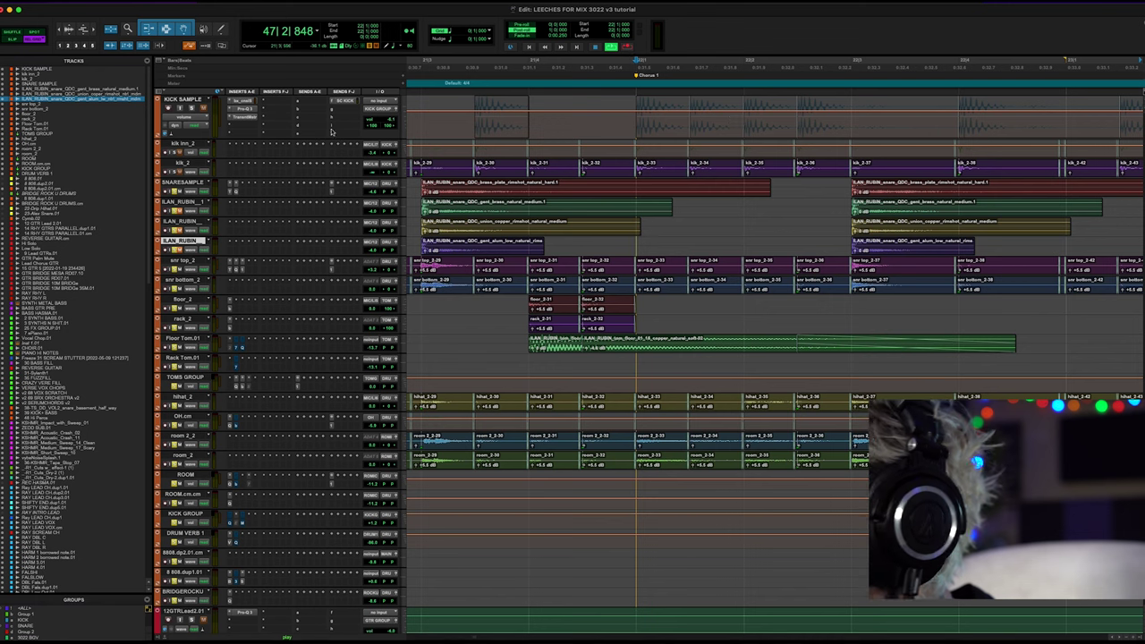
pyautogui.click(203, 108)
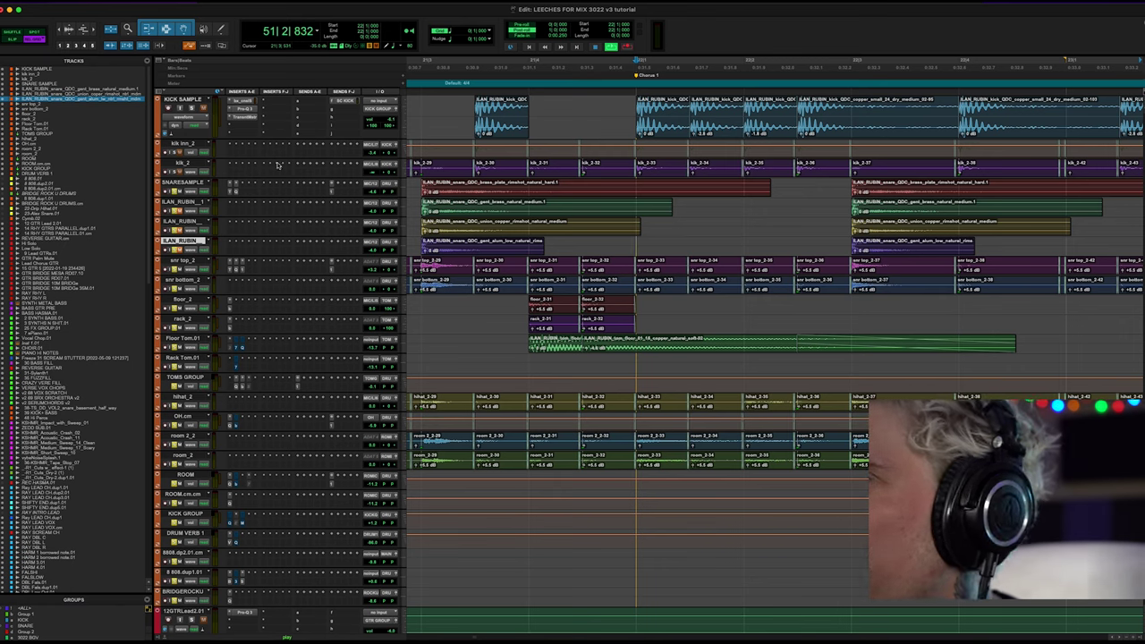
# Enlarge the kik inn_2 track, show it as waveforms, and select its hits in bar 22 beneath the matching kick samples.
pyautogui.moveTo(179, 161); pyautogui.dragTo(179, 178)
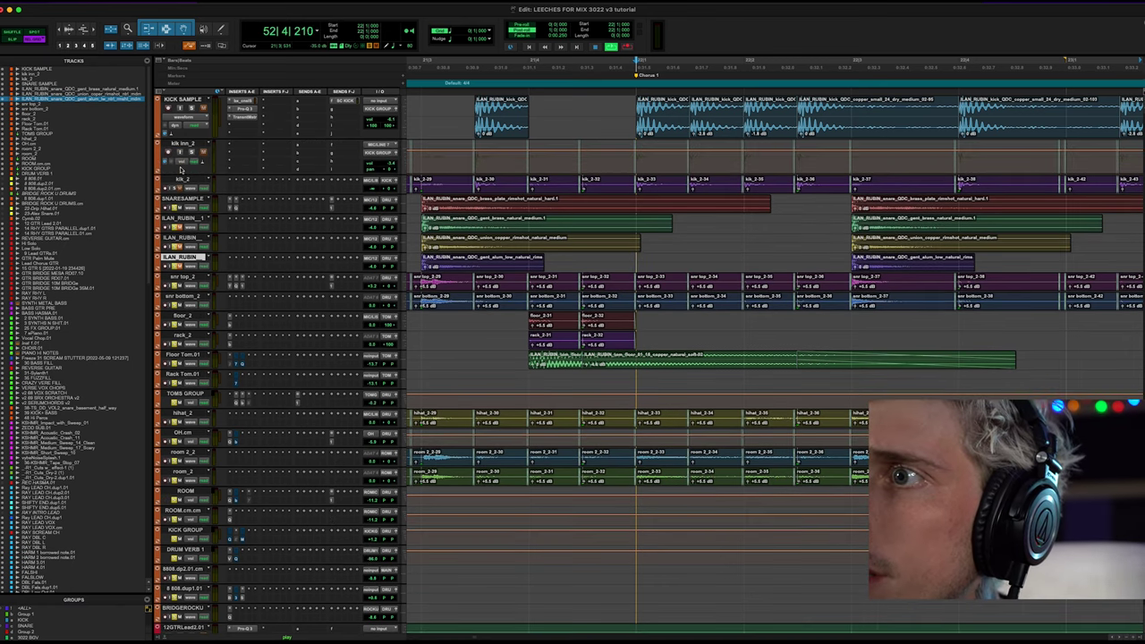
pyautogui.click(186, 153)
pyautogui.click(195, 154)
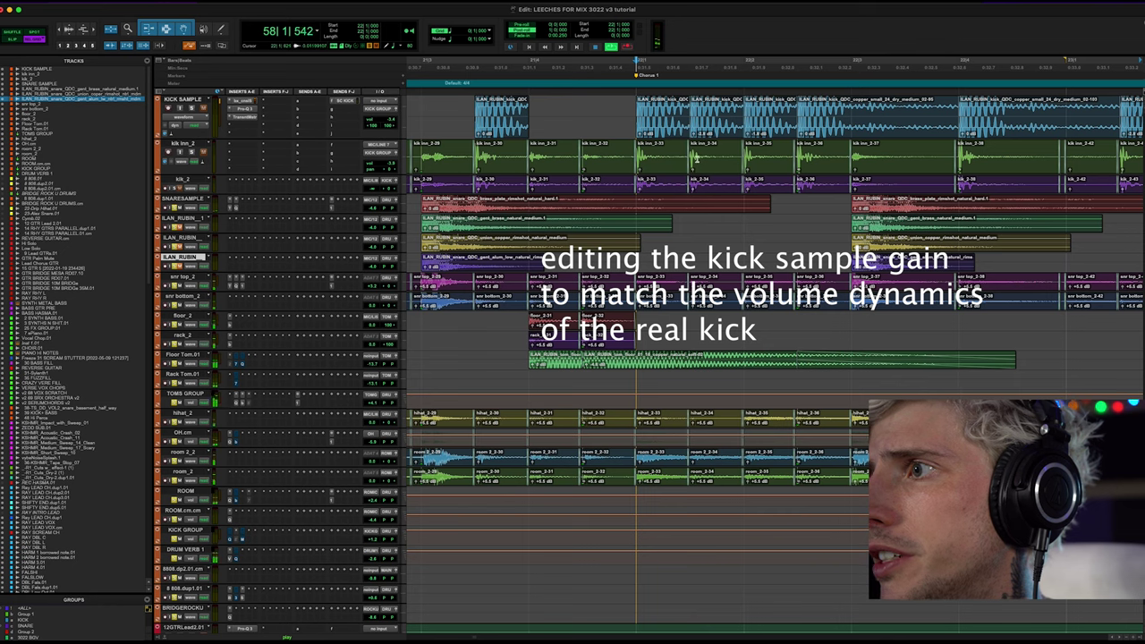
pyautogui.click(703, 161)
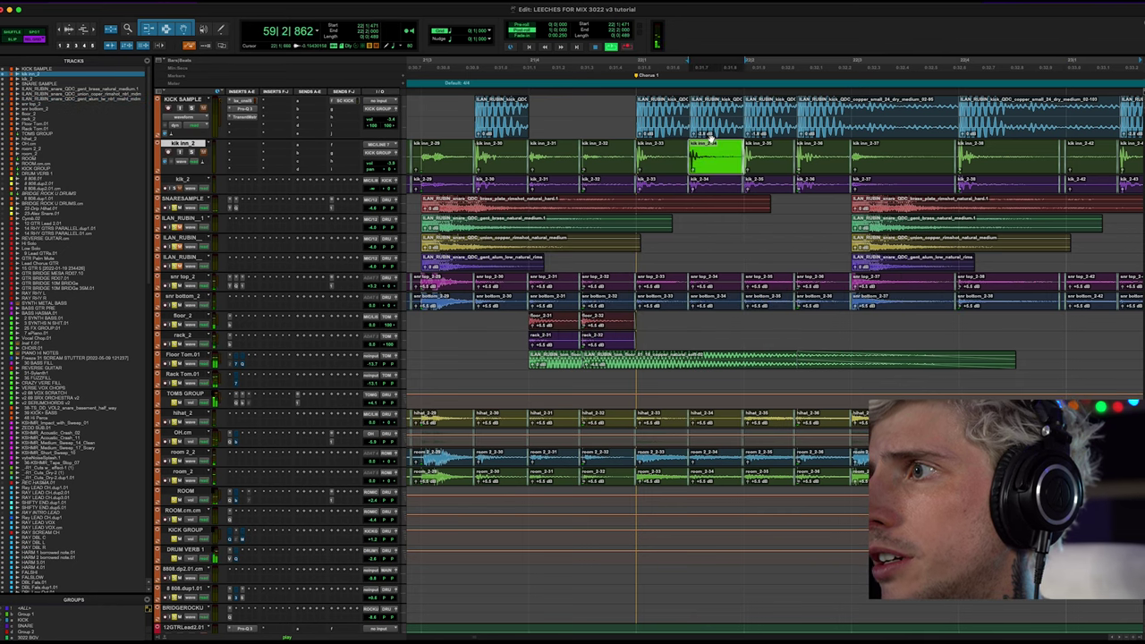
pyautogui.click(757, 170)
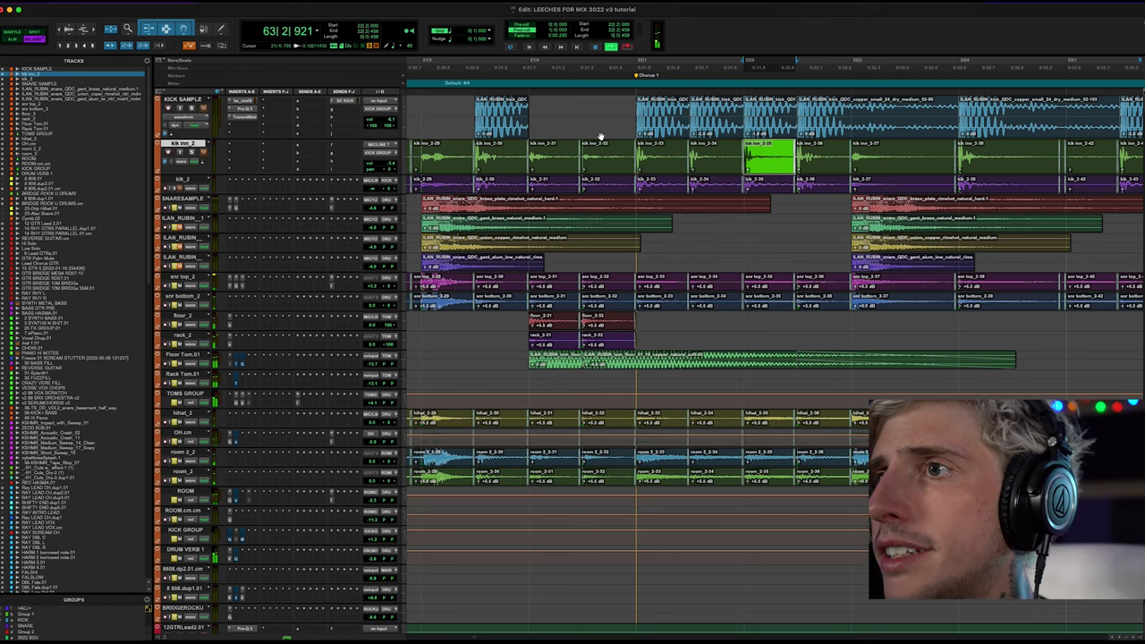
# Inspect the Transient Master insert on the KICK SAMPLE track and close its window.
pyautogui.press('r')
pyautogui.press('r')
pyautogui.click(250, 118)
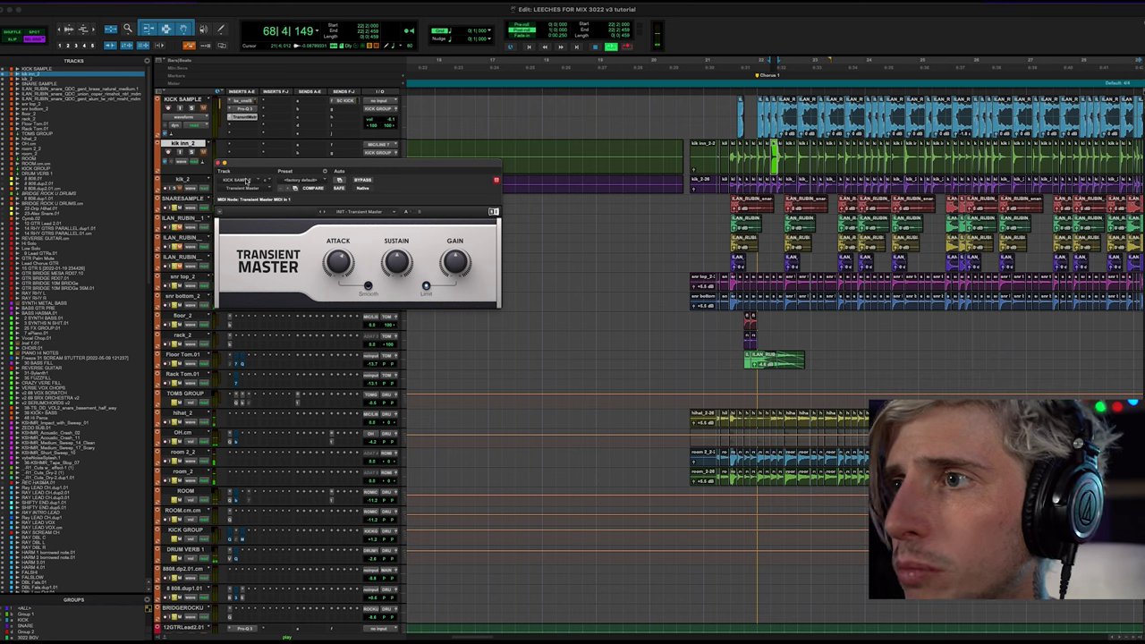
pyautogui.click(219, 164)
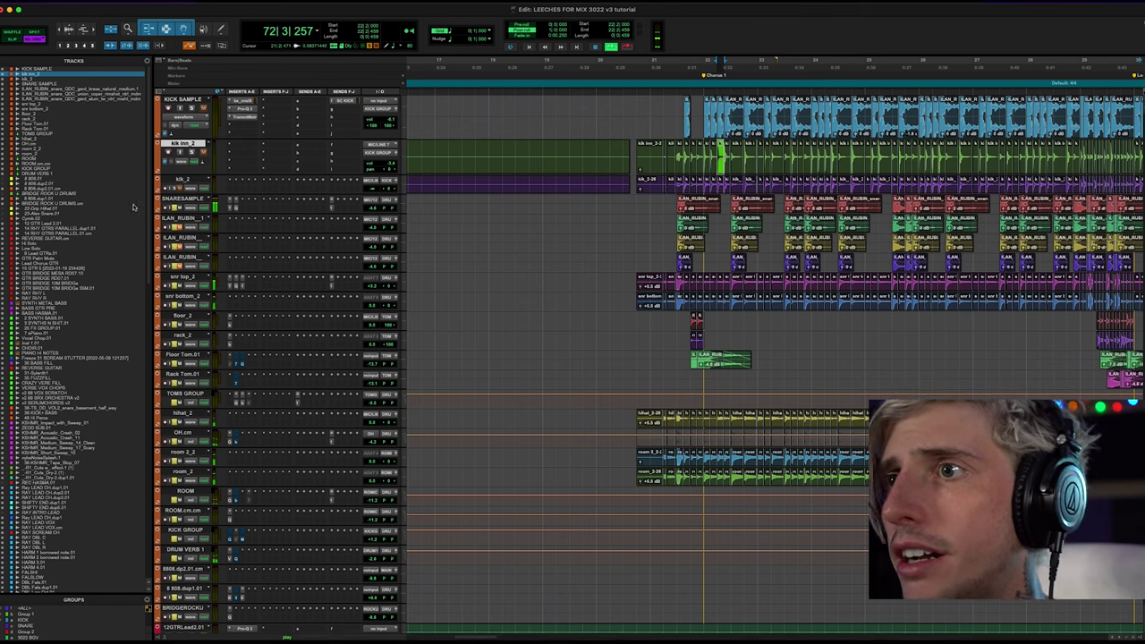
# Solo the live snare tracks and inspect the Torque, Pro-Q 3 and dbx-160 inserts on snr top_2.
pyautogui.click(179, 198)
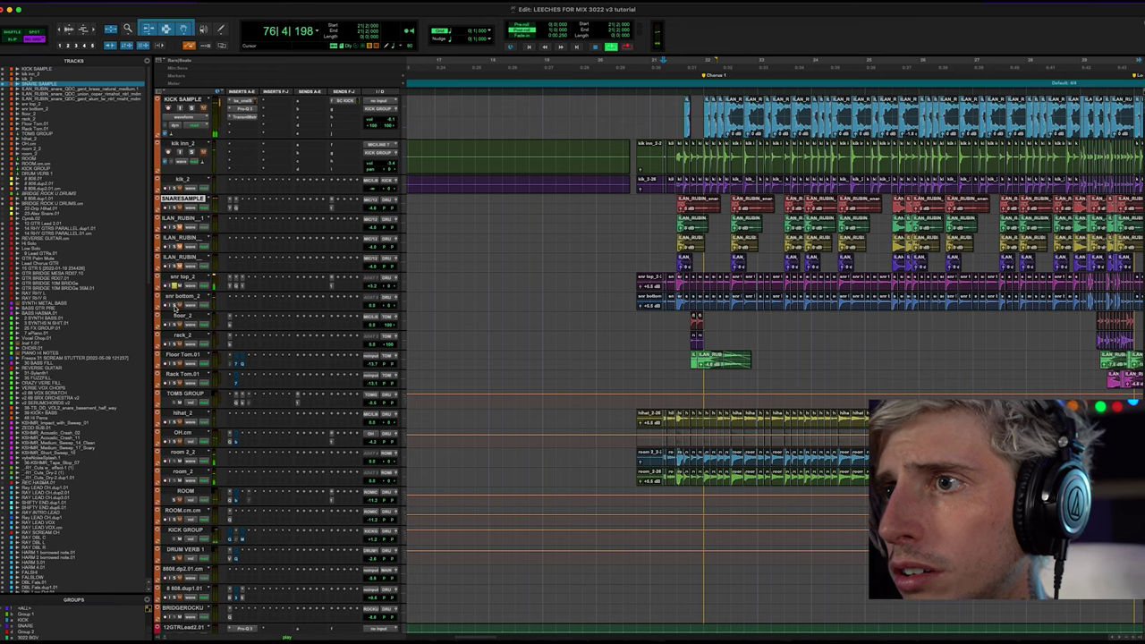
pyautogui.click(229, 285)
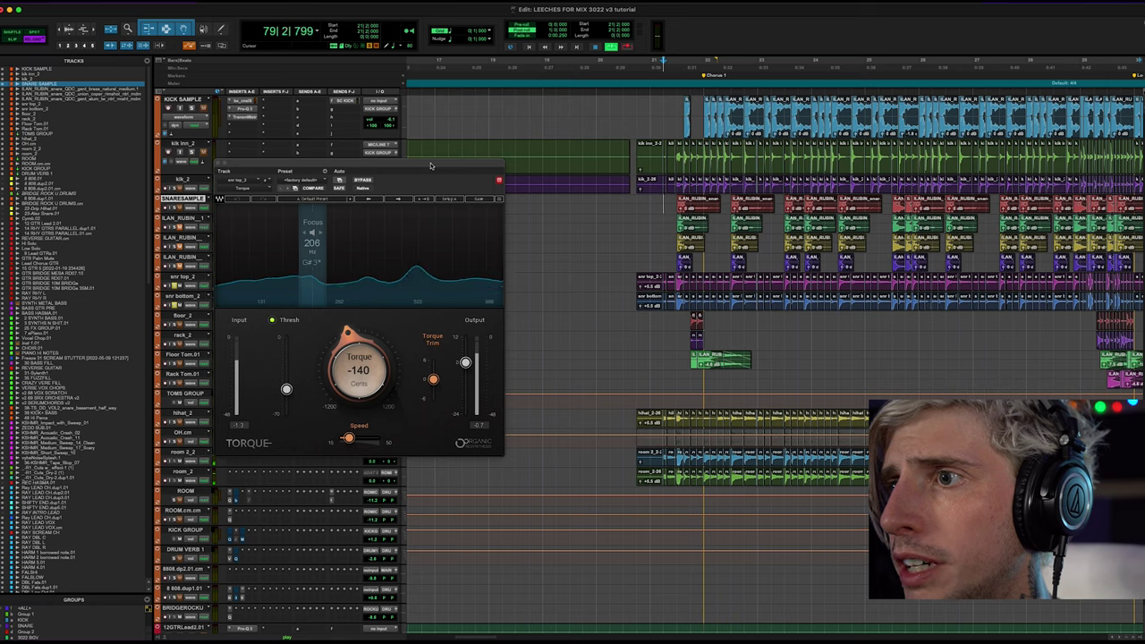
pyautogui.moveTo(431, 165); pyautogui.dragTo(612, 157)
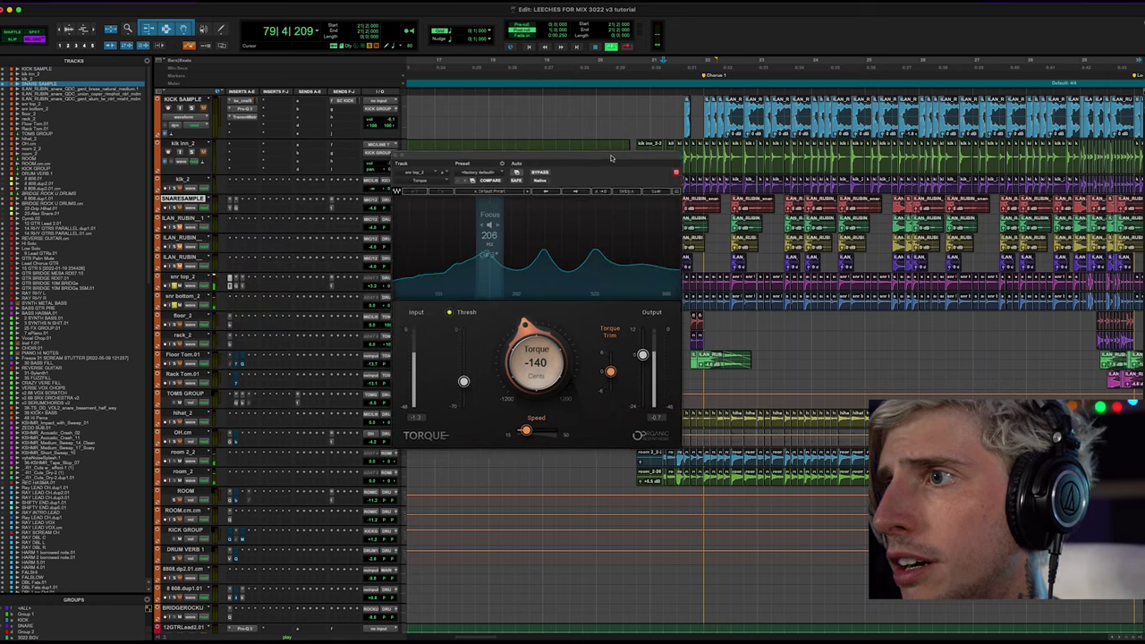
pyautogui.click(237, 288)
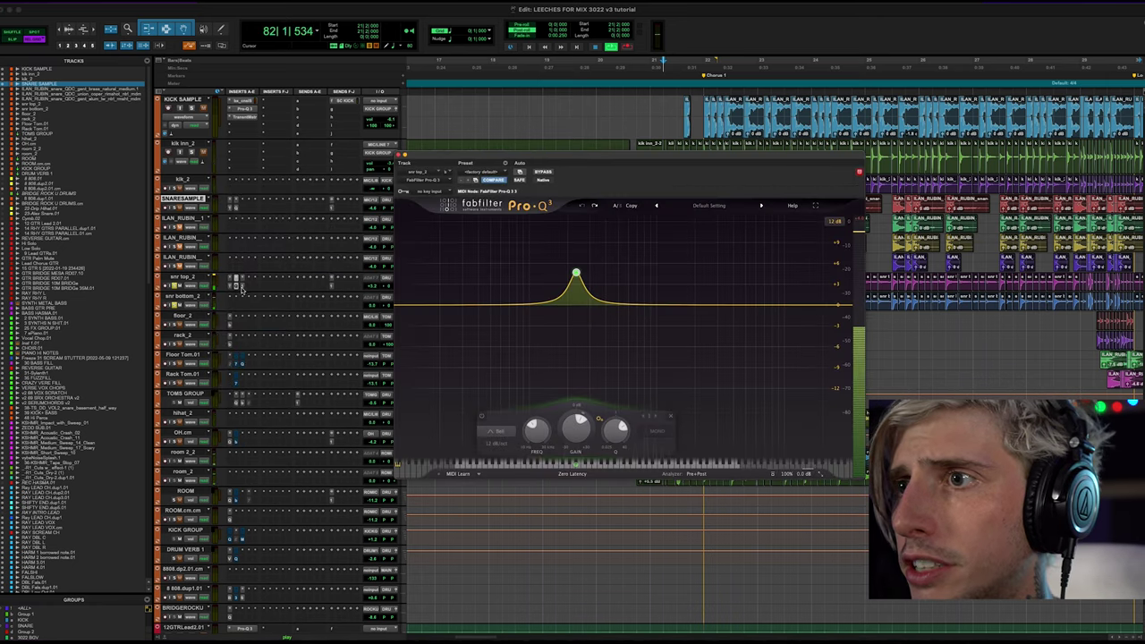
pyautogui.click(240, 285)
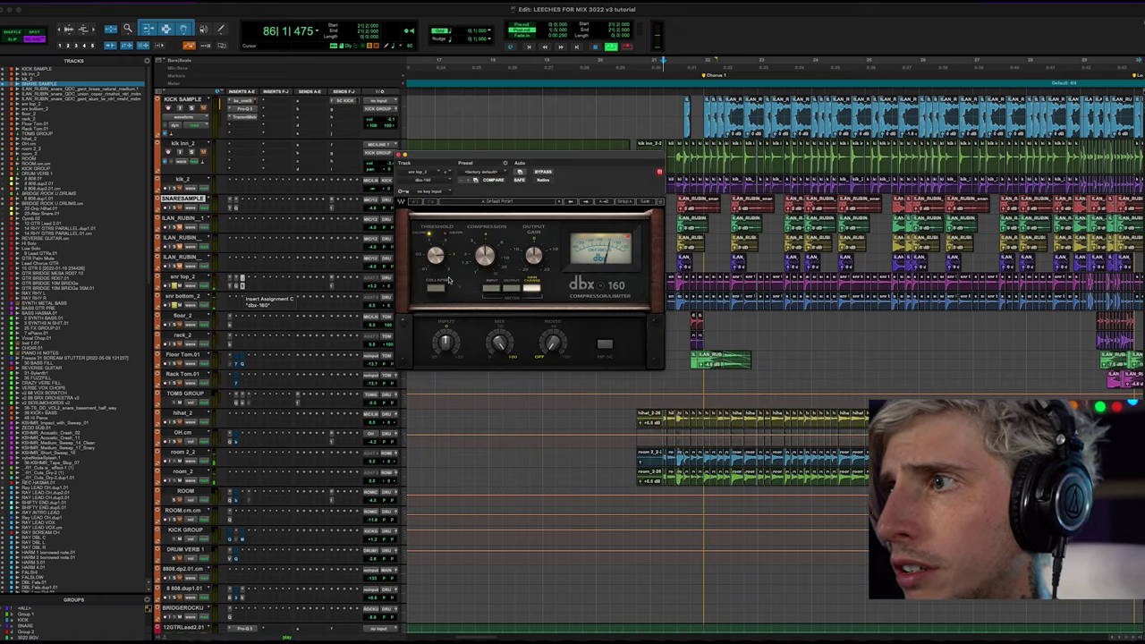
# Reduce the boost of the band near 234 Hz in the Pro-Q 3 on snr top_2 and close the plug-in.
pyautogui.click(237, 279)
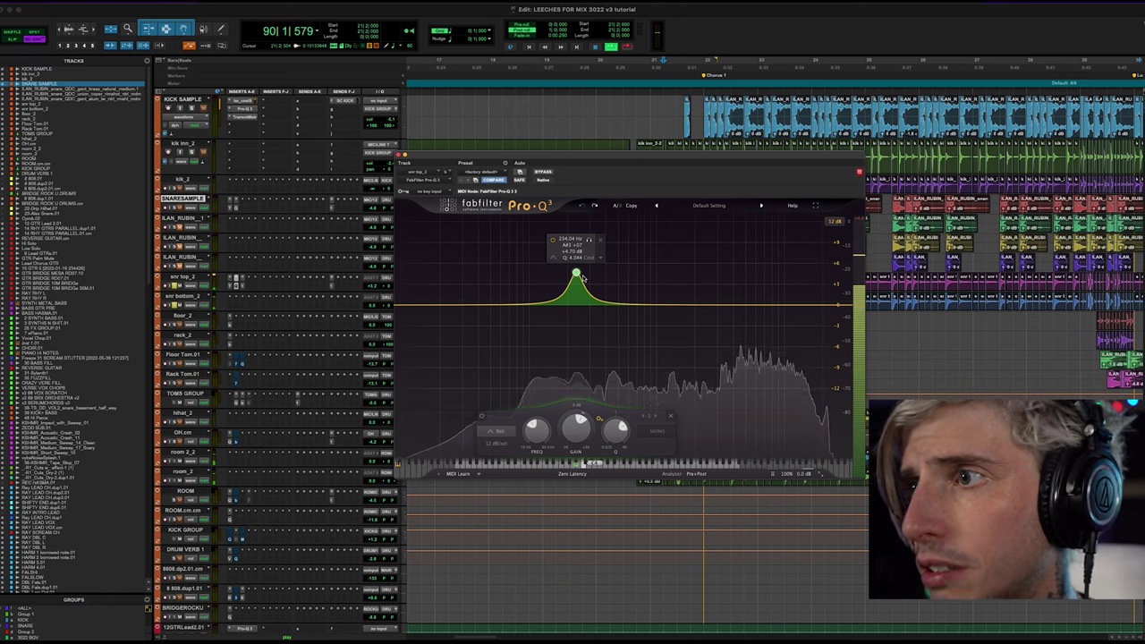
pyautogui.moveTo(578, 274); pyautogui.dragTo(570, 223)
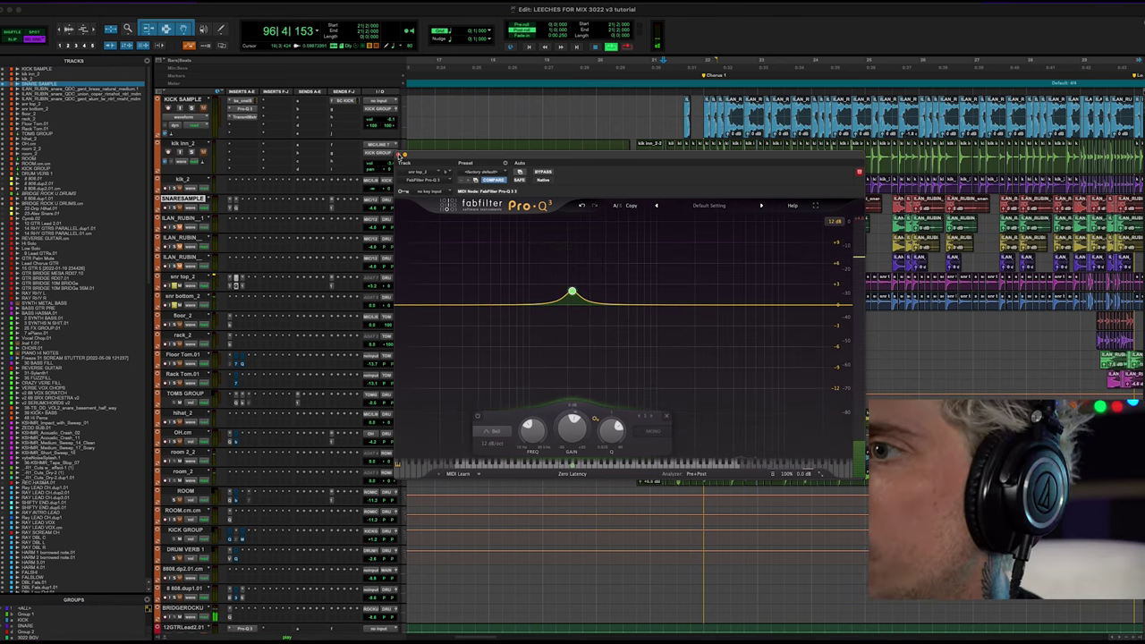
pyautogui.press('super+w')
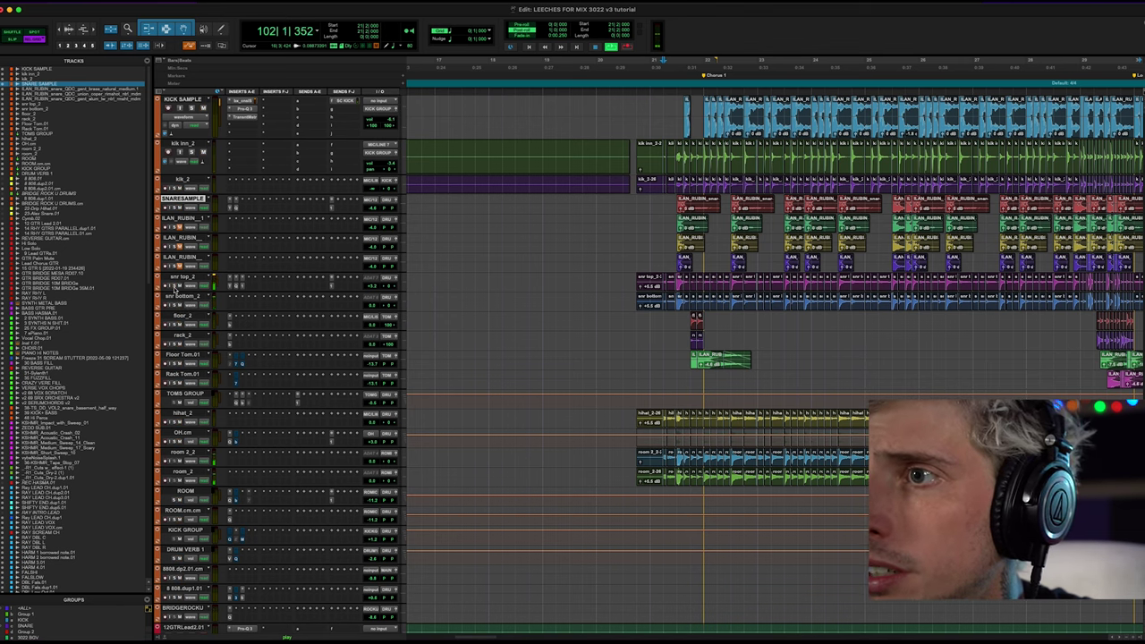
# Inspect the Transient Master and Pro-Q 3 inserts on the SNARE SAMPLE track, close the plug-in, and return to the start of Chorus 1.
pyautogui.click(235, 199)
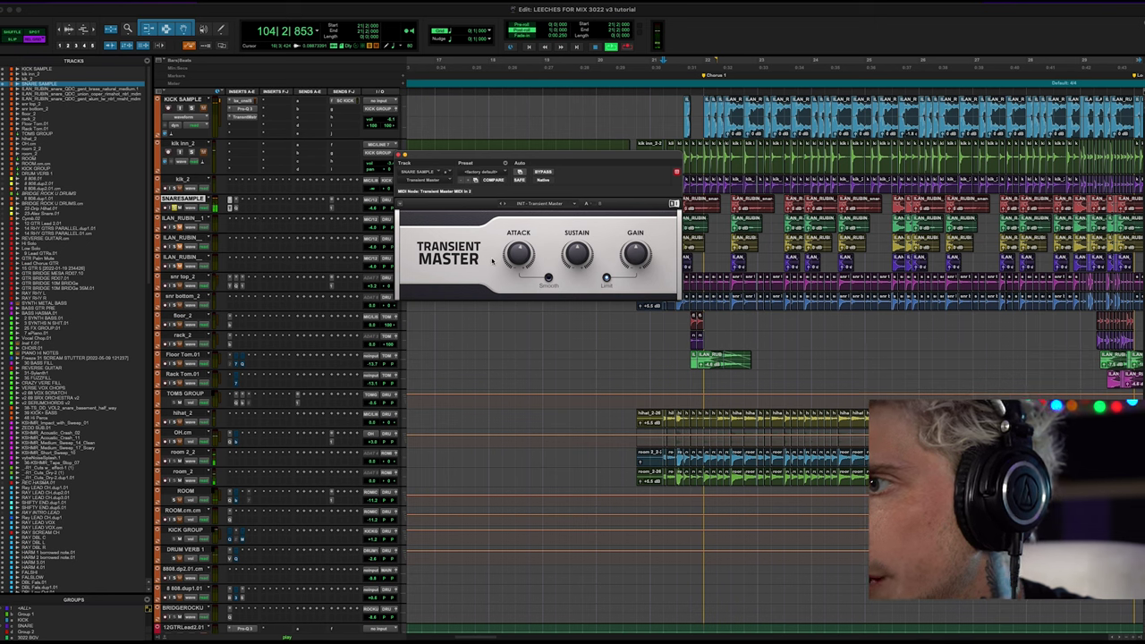
pyautogui.click(235, 207)
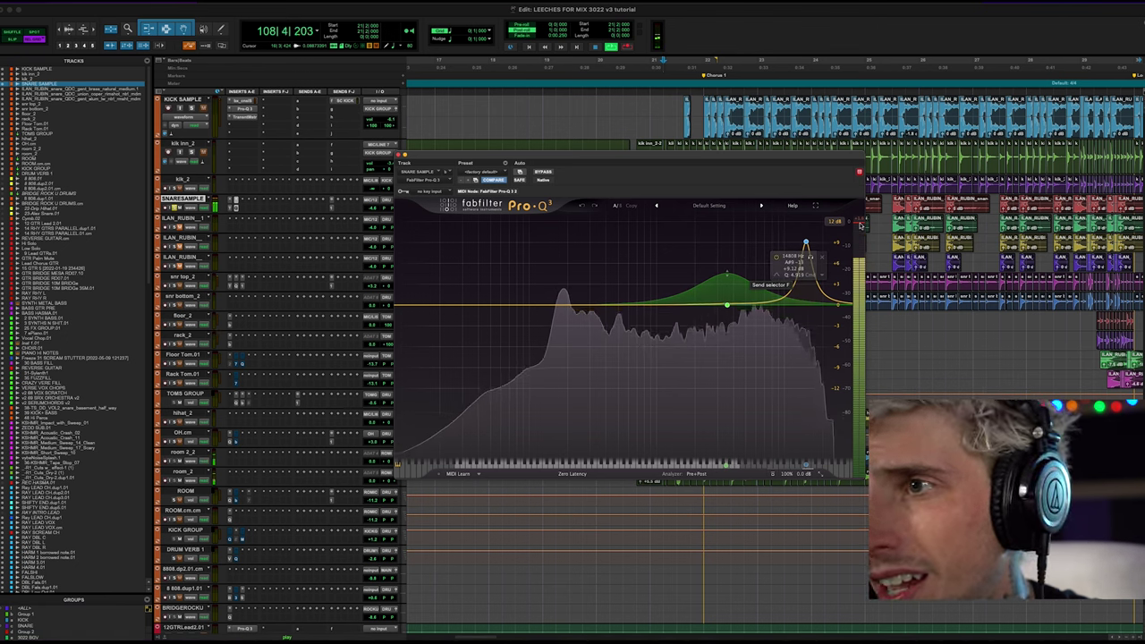
pyautogui.scroll(3, 806, 243)
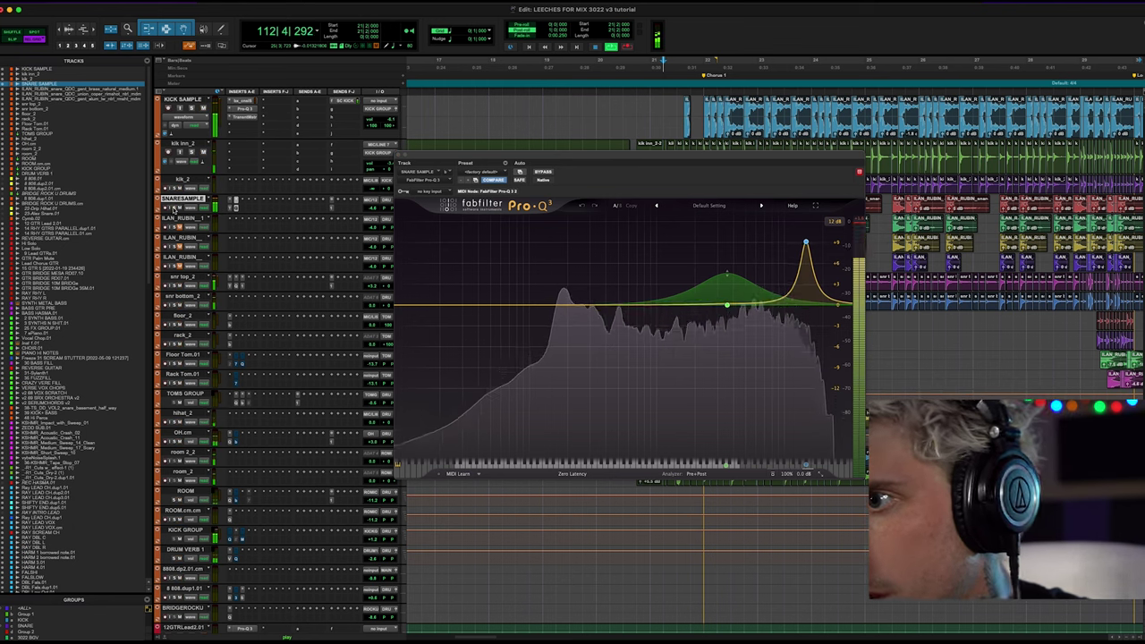
pyautogui.click(400, 154)
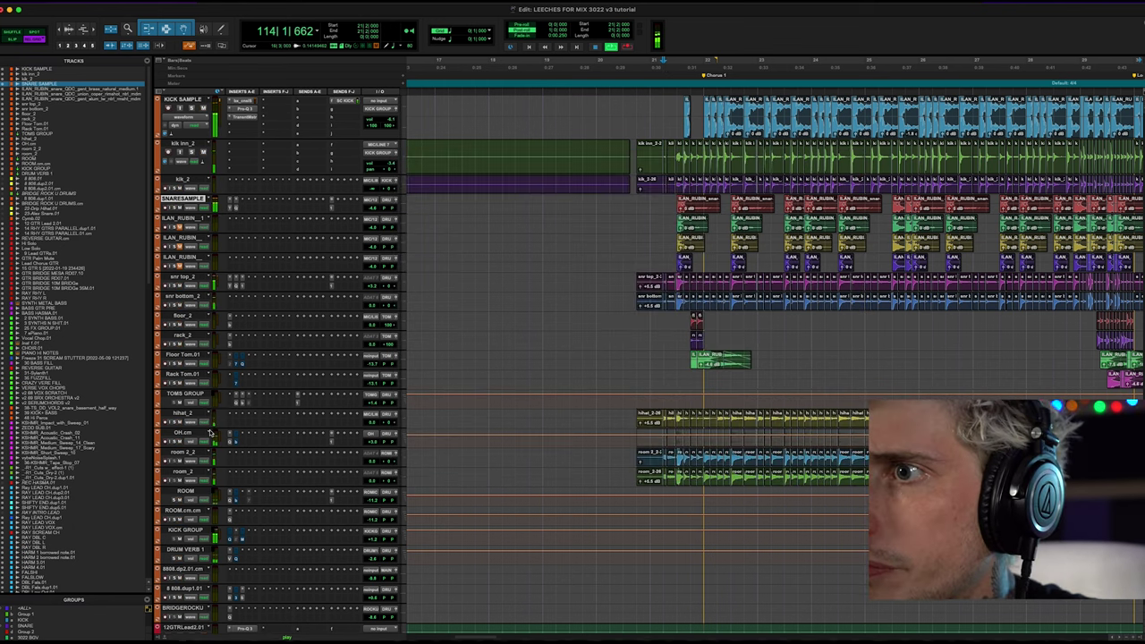
pyautogui.hscroll(-3, 756, 335)
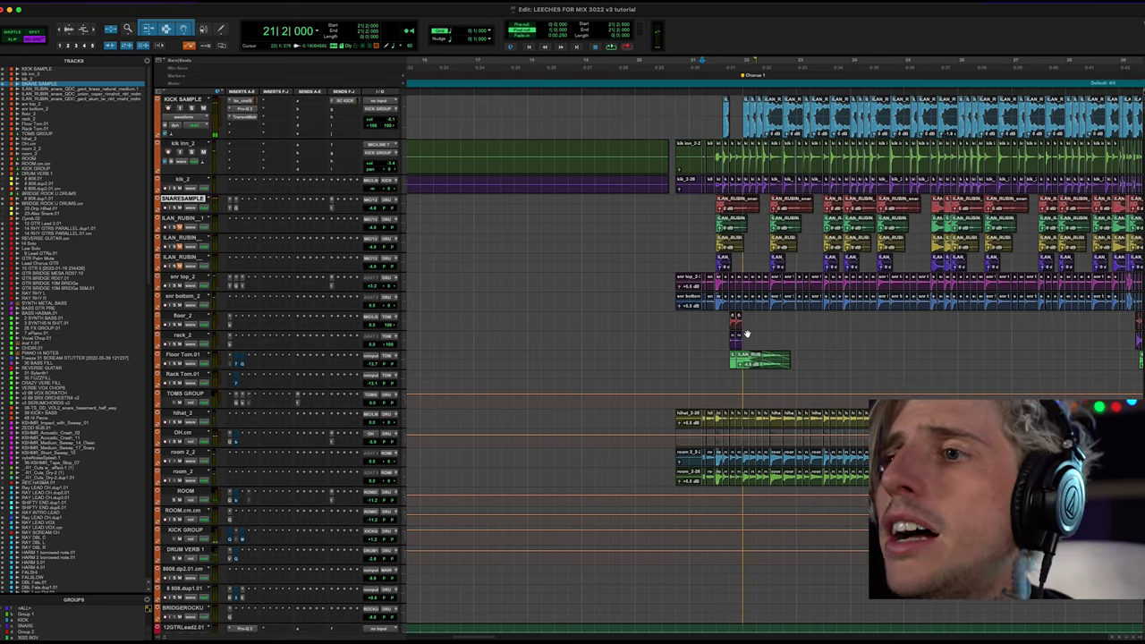
# Play the lead-in to Chorus 1 from bar 20|3 to hear the tom hits.
pyautogui.hscroll(10, 600, 314)
pyautogui.hscroll(-5, 598, 314)
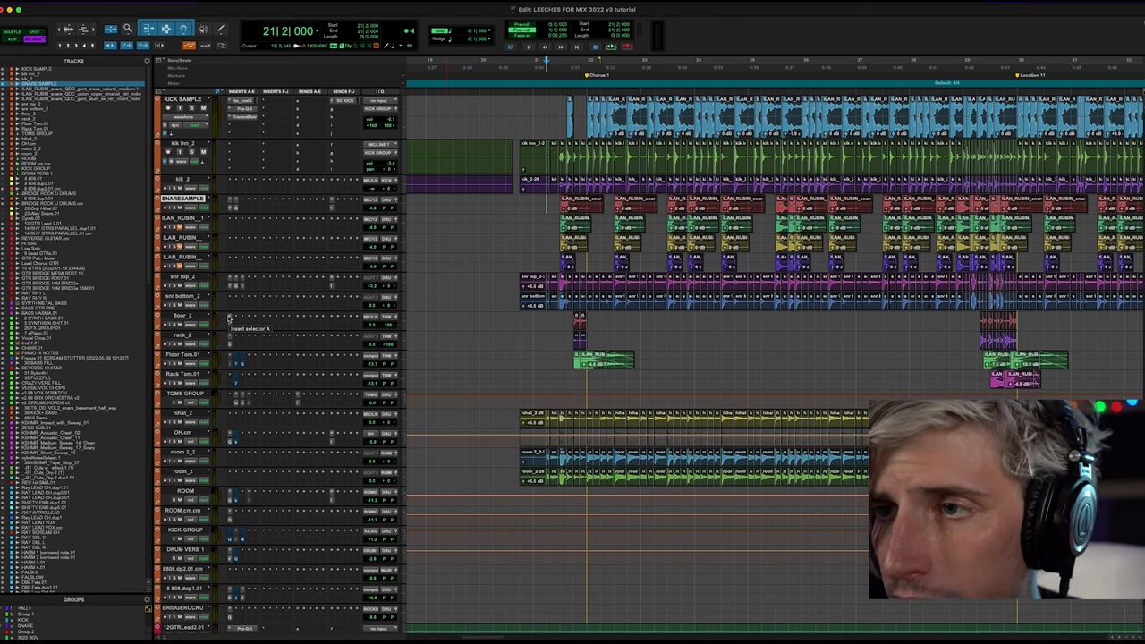
pyautogui.hscroll(-7, 673, 304)
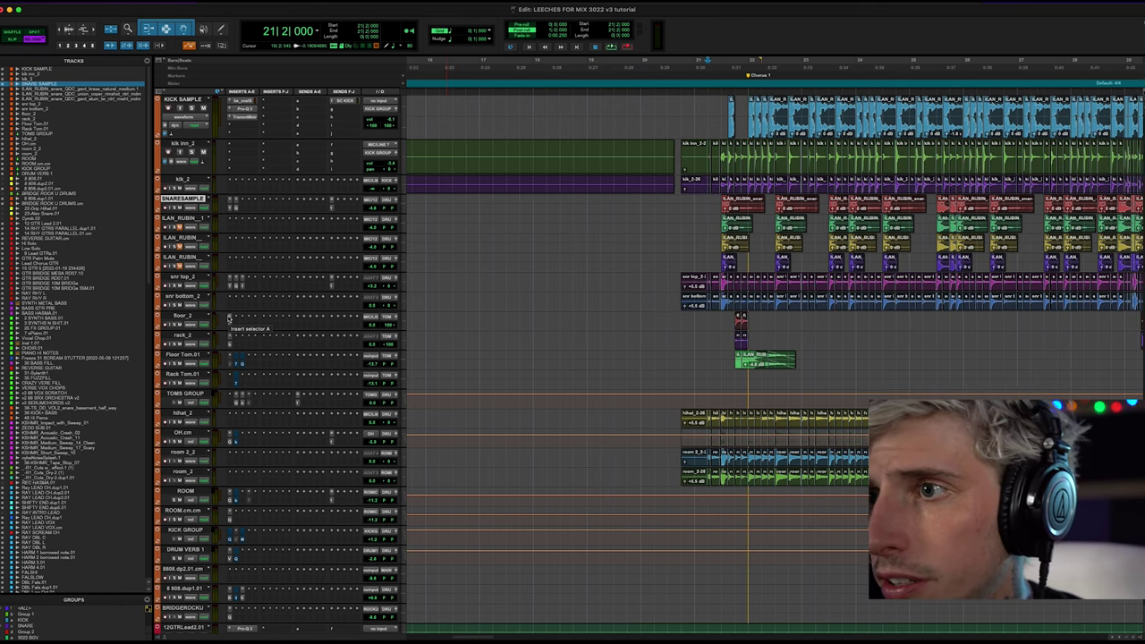
pyautogui.hscroll(7, 674, 304)
pyautogui.hscroll(-4, 674, 304)
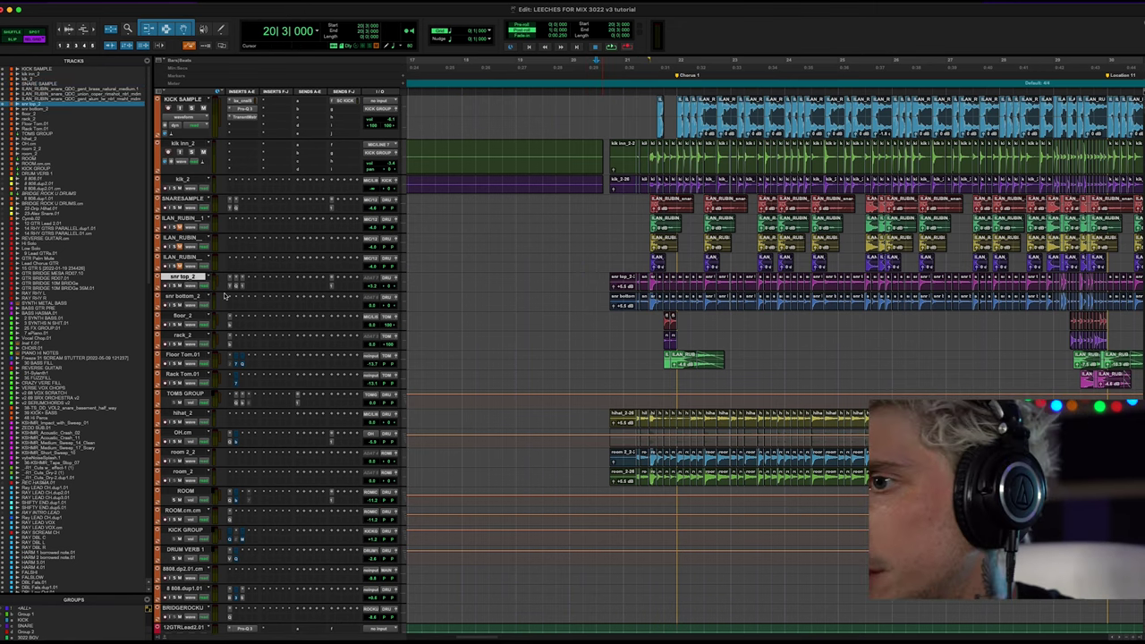
pyautogui.press('space')
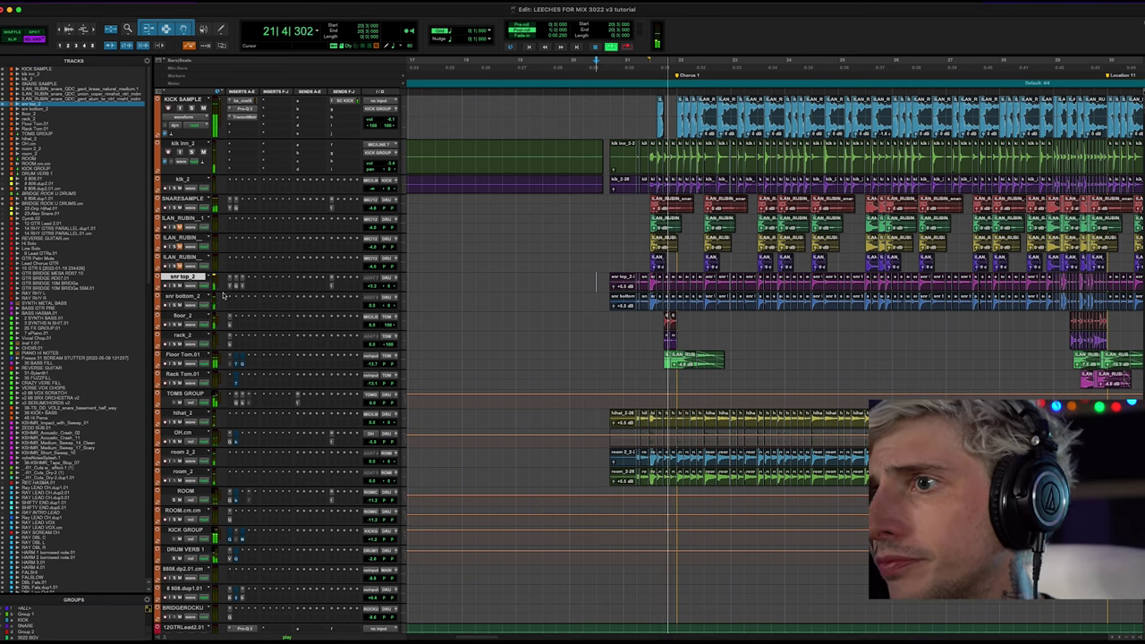
pyautogui.press('space')
# Go through the floor_2 and rack_2 tracks, then inspect the Pro-Q 3 and bx_console SSL 4000 E inserts on TOMS GROUP.
pyautogui.click(186, 316)
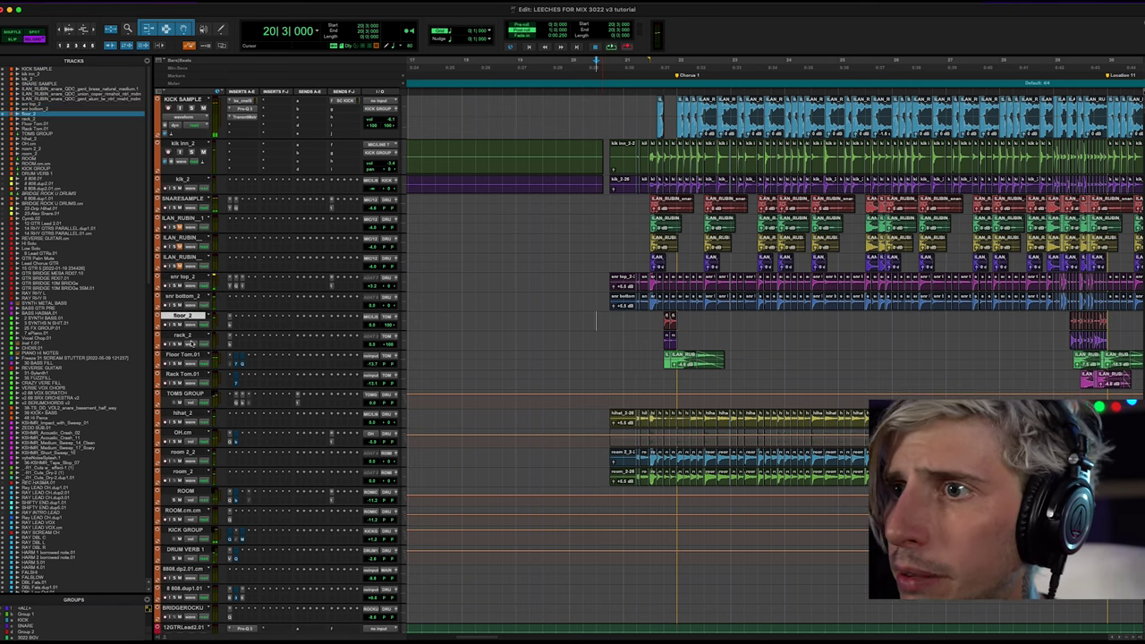
pyautogui.click(190, 338)
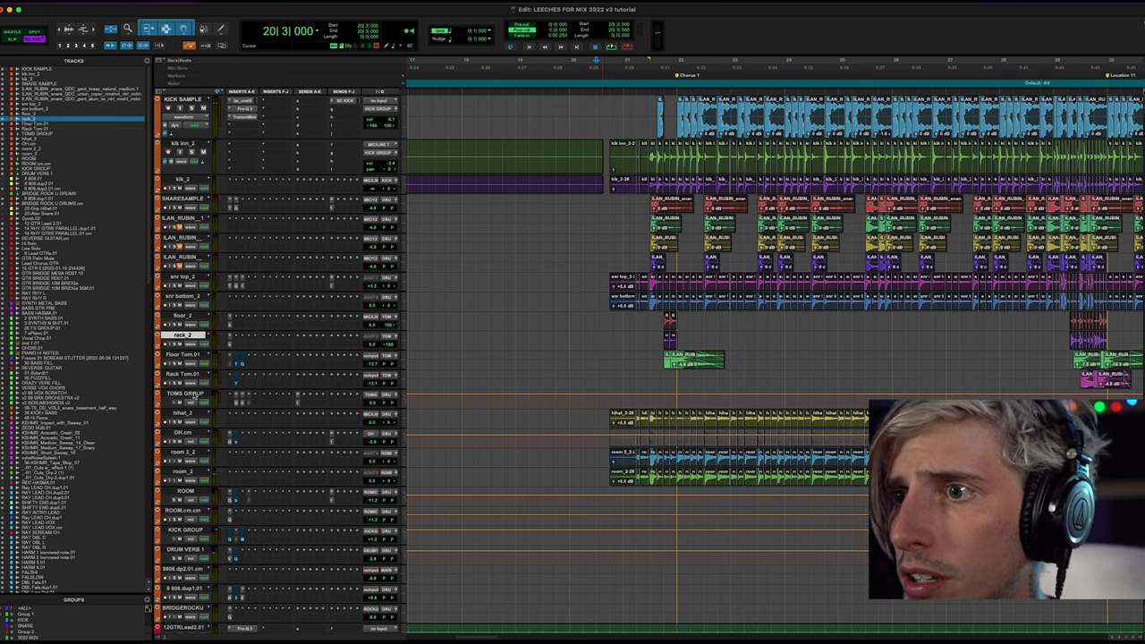
pyautogui.click(184, 394)
pyautogui.click(237, 402)
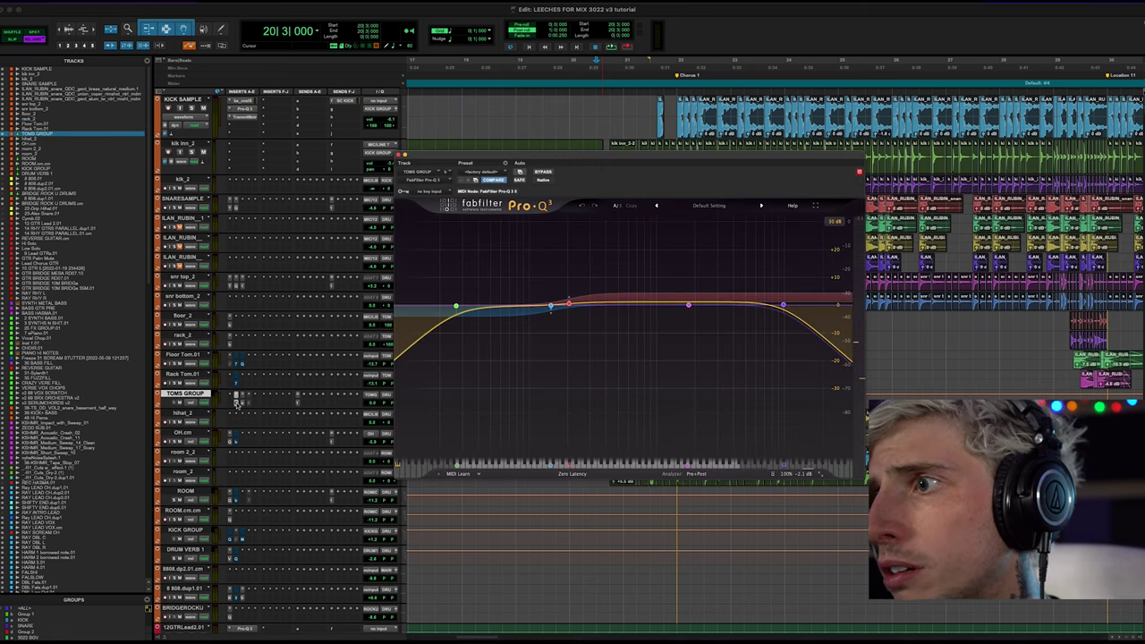
pyautogui.click(242, 412)
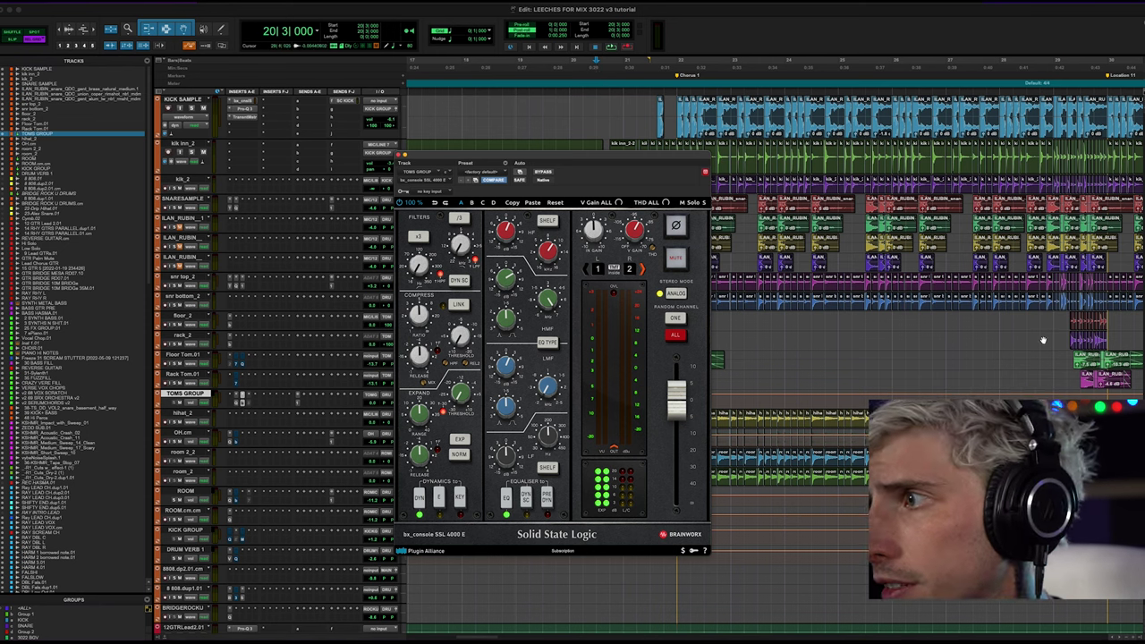
# Play the tom fill before Location 11 from bar 29|2, then close the SSL 4000 E window.
pyautogui.press('space')
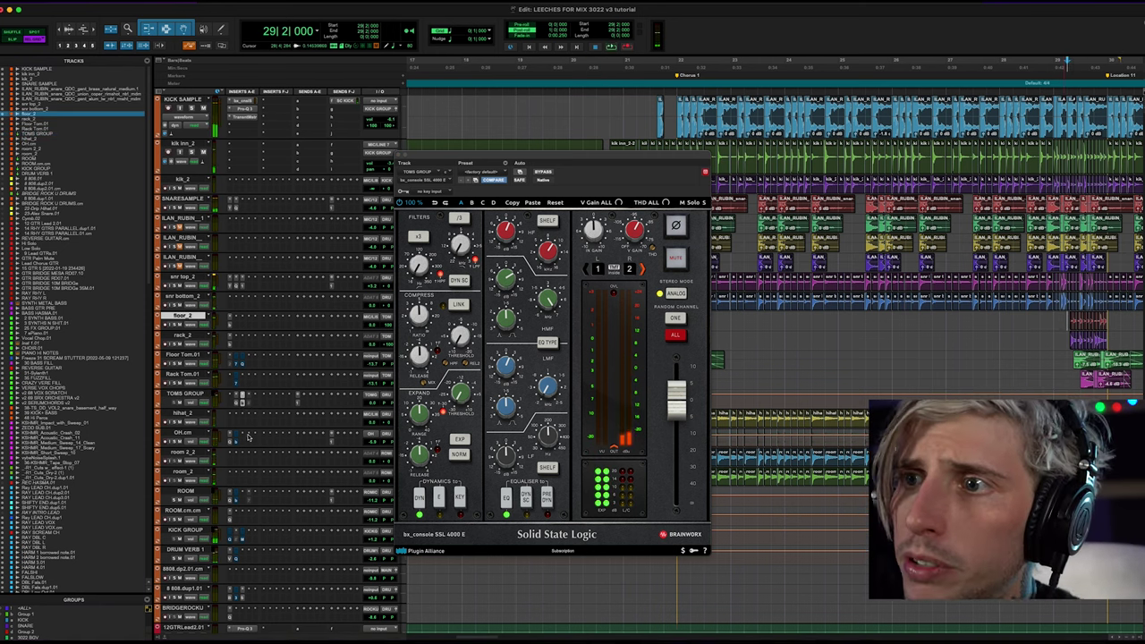
pyautogui.hscroll(5, 931, 351)
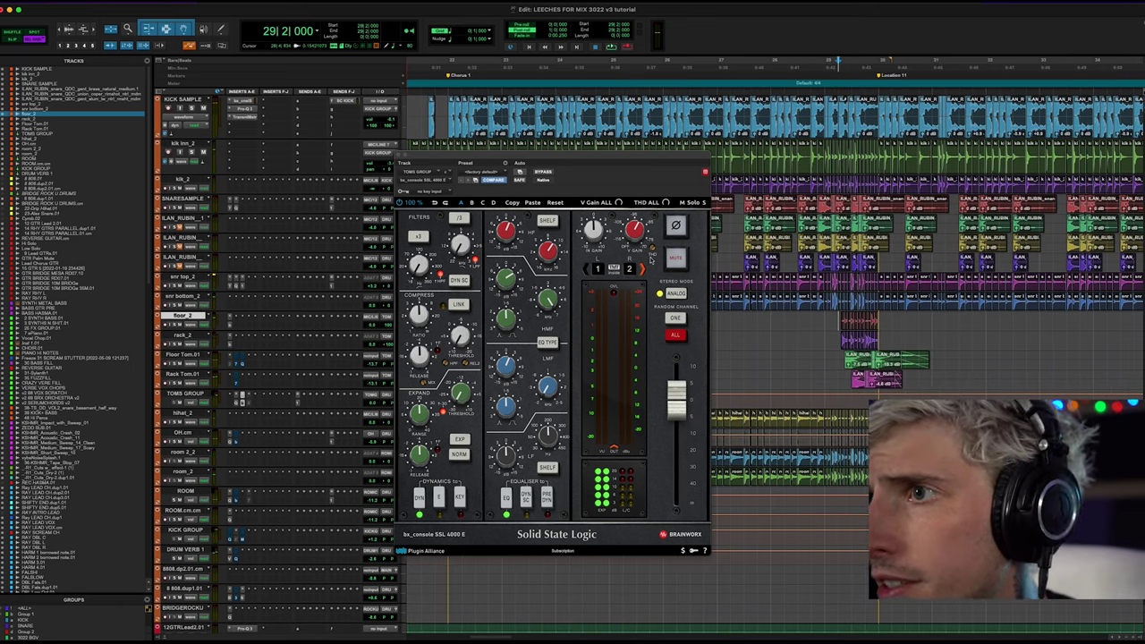
pyautogui.click(399, 155)
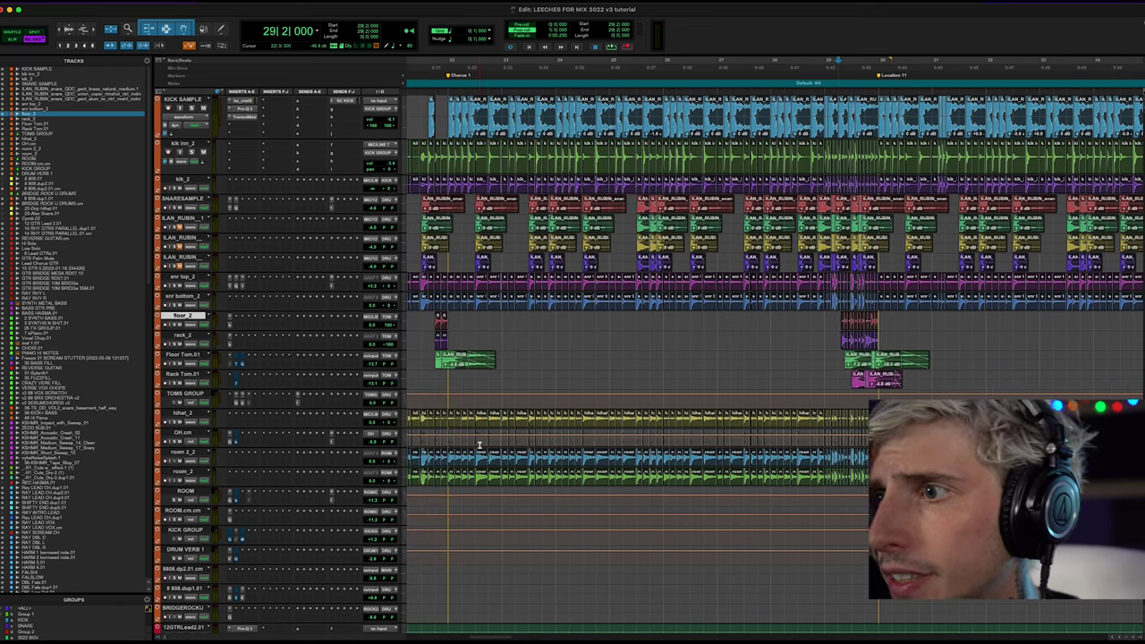
# Solo the OH.cm track during playback and inspect its Pro-Q 3 and bx_console SSL 4000 E inserts.
pyautogui.press('space')
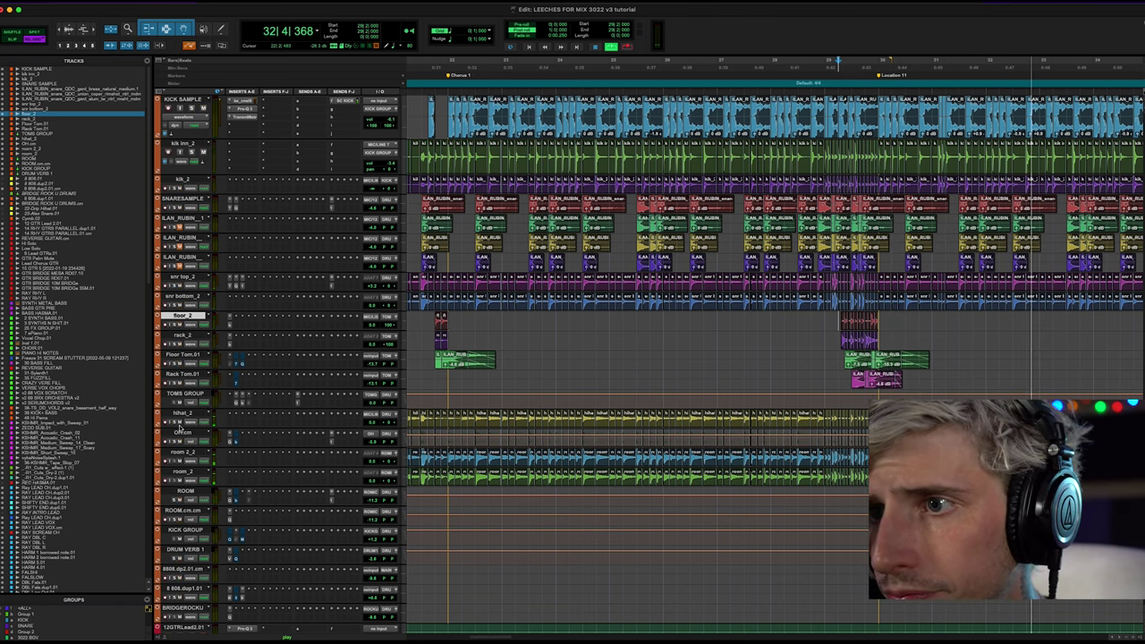
pyautogui.click(229, 438)
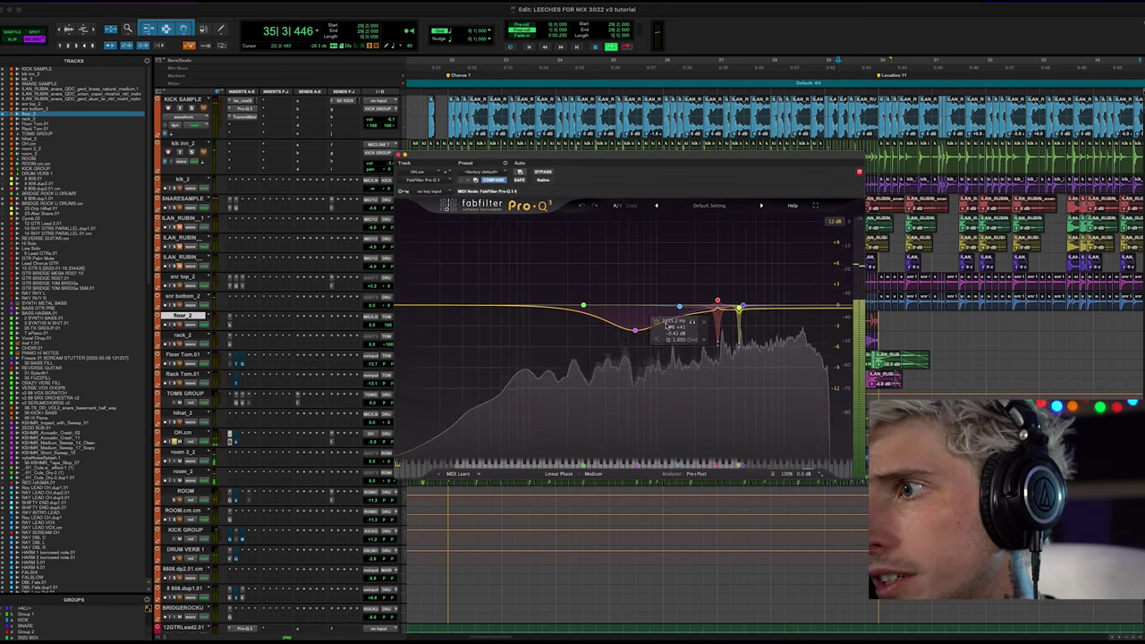
pyautogui.click(235, 442)
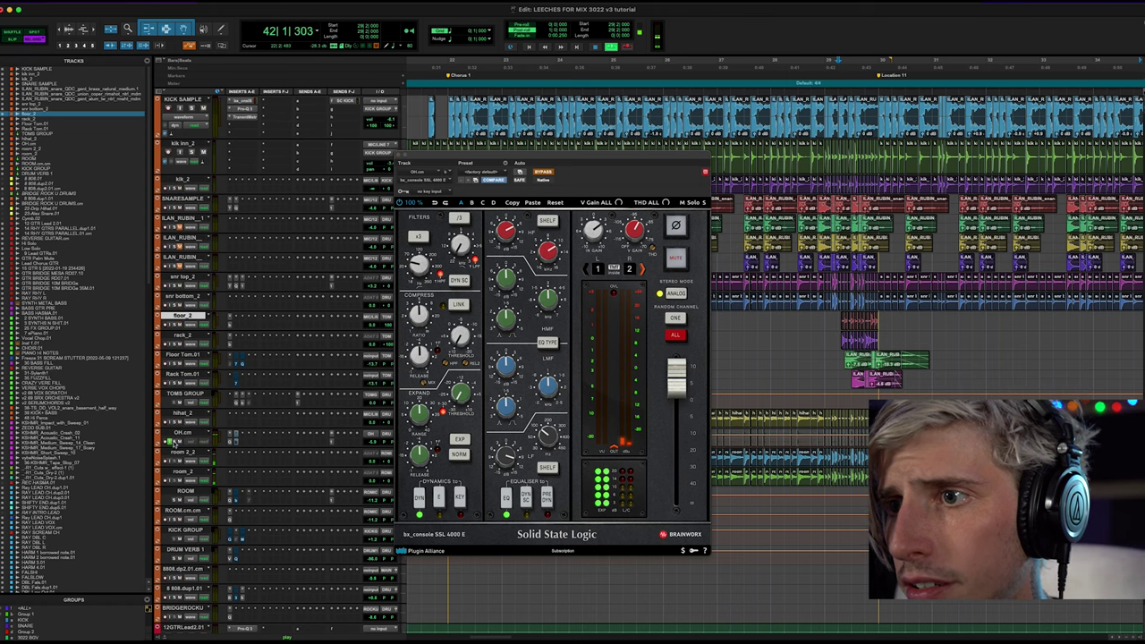
# Audition the room 2_2 and room_2 tracks in solo from bar 29|2, then listen to ROOM within the full drums.
pyautogui.press('space')
pyautogui.press('space')
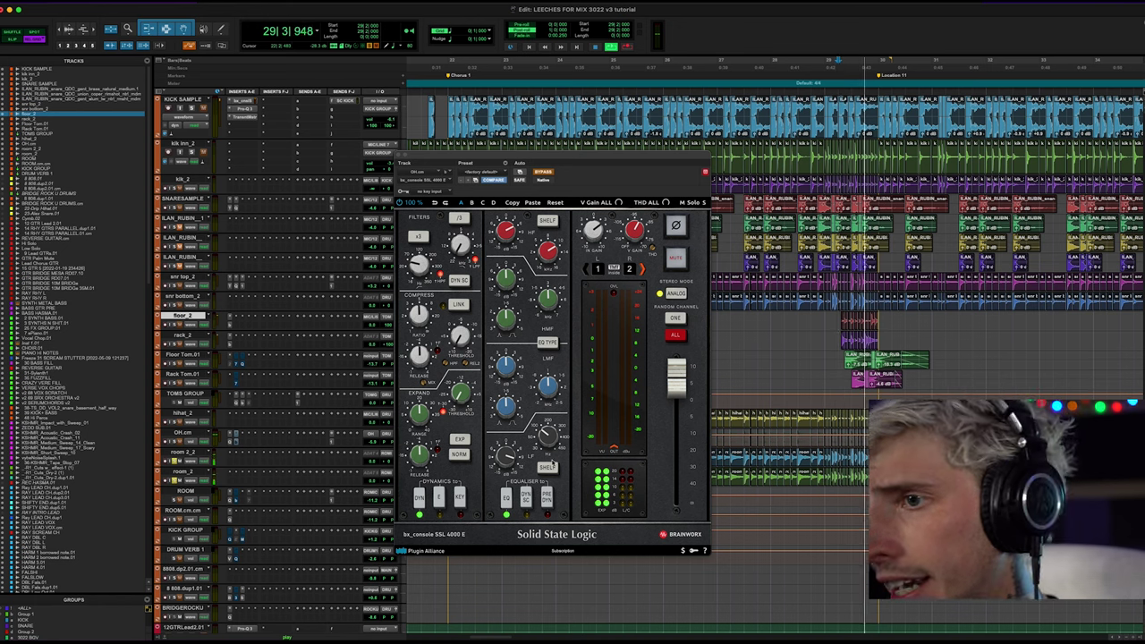
pyautogui.click(185, 452)
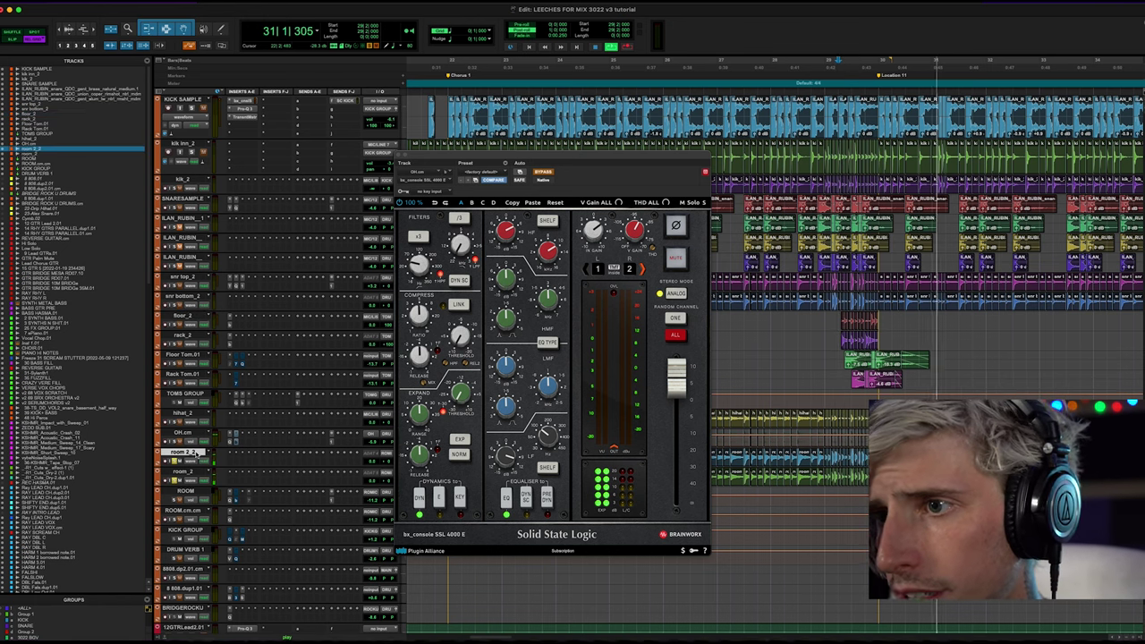
pyautogui.keyDown('shift'); pyautogui.click(183, 471); pyautogui.keyUp('shift')
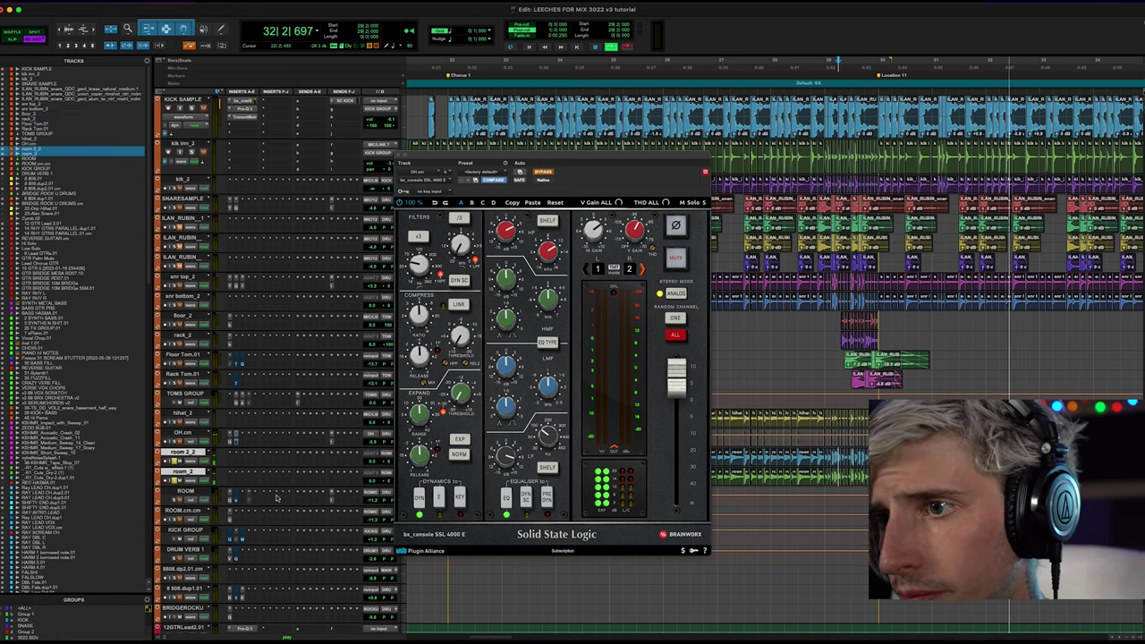
pyautogui.click(185, 491)
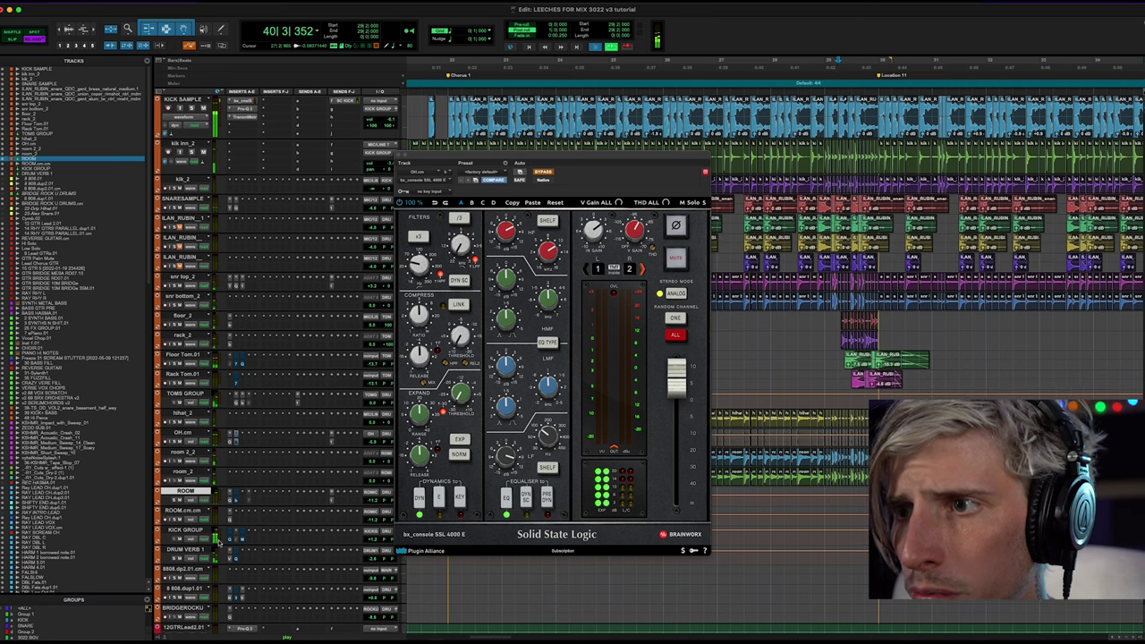
pyautogui.press('space')
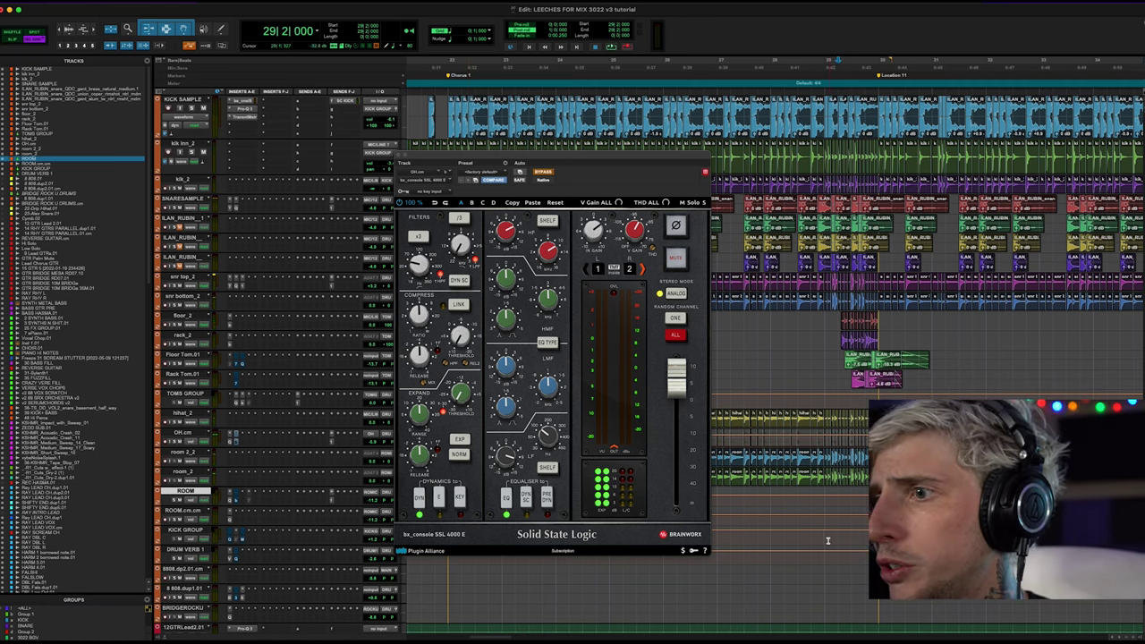
# Audition DRUM VERB 1 from bar 29|1, inspect its Verbsuite Classics insert, and close the plug-in.
pyautogui.press(';')
pyautogui.press(';')
pyautogui.press(',')
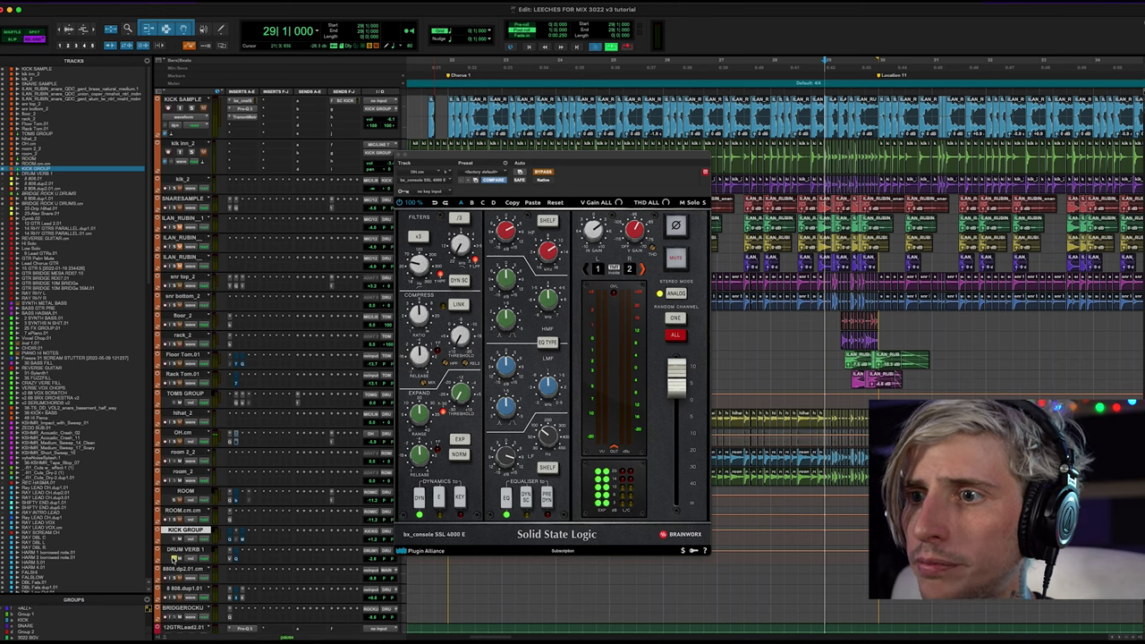
pyautogui.press('space')
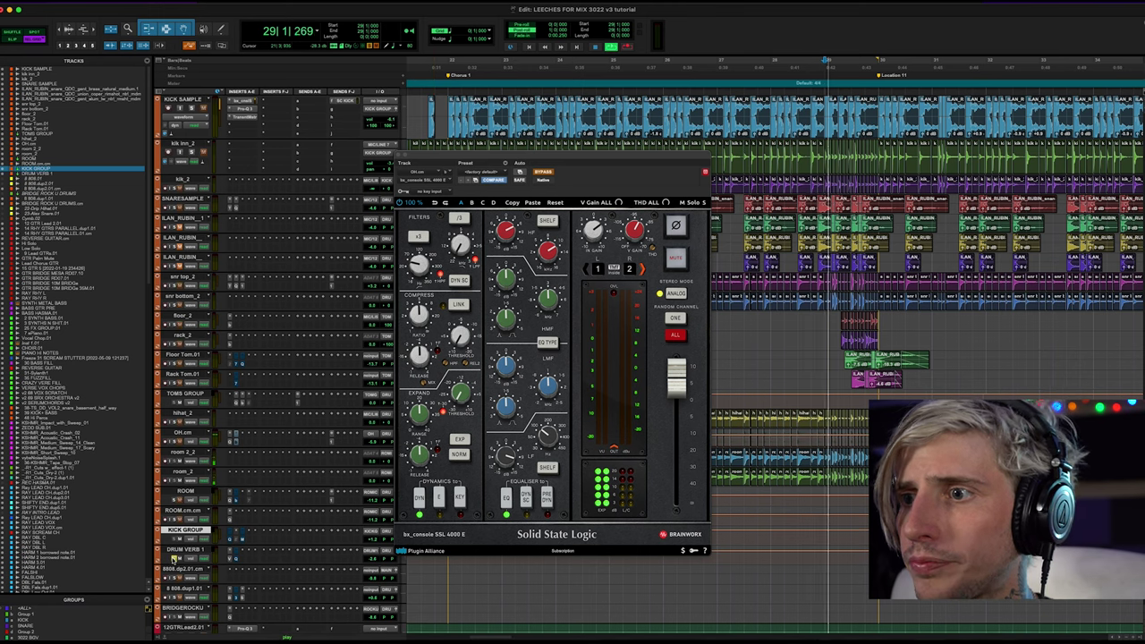
pyautogui.click(180, 475)
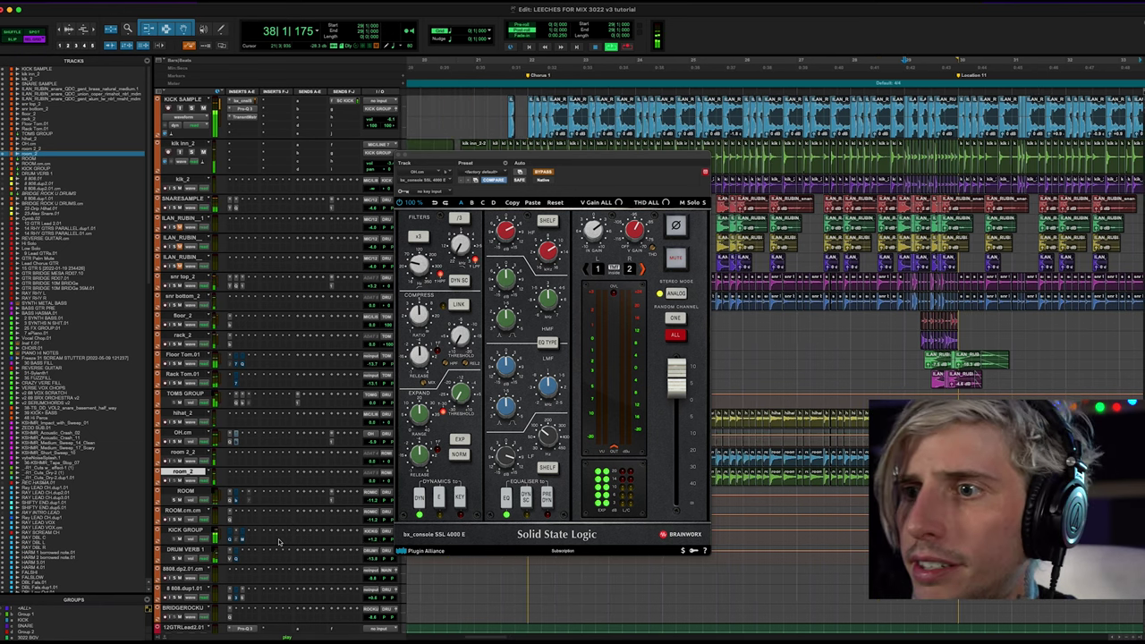
pyautogui.press('space')
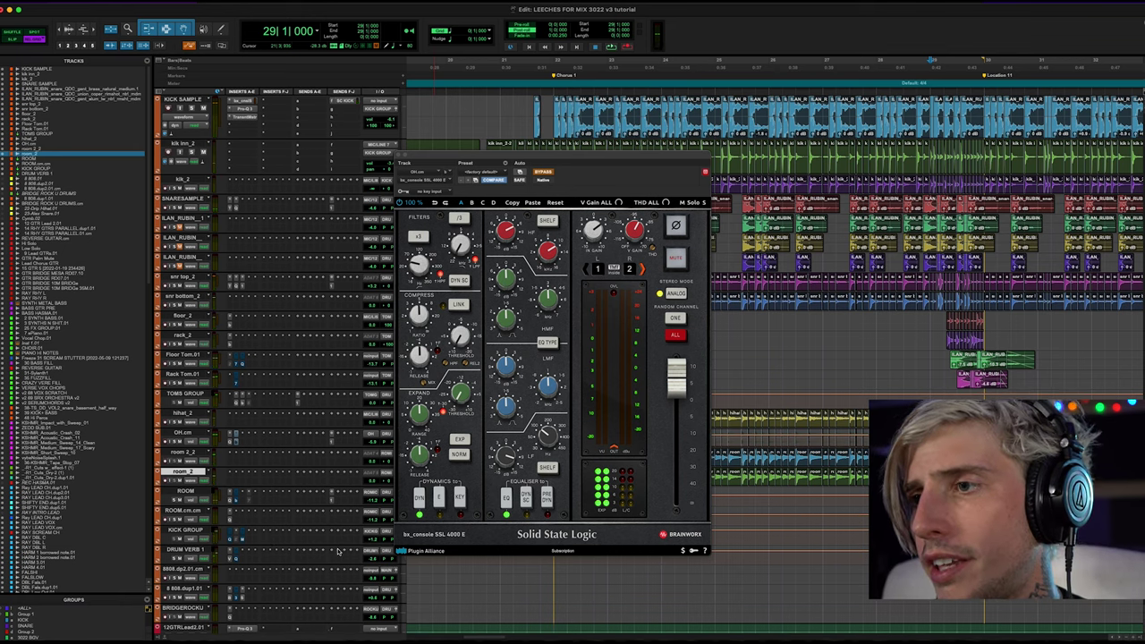
pyautogui.click(230, 558)
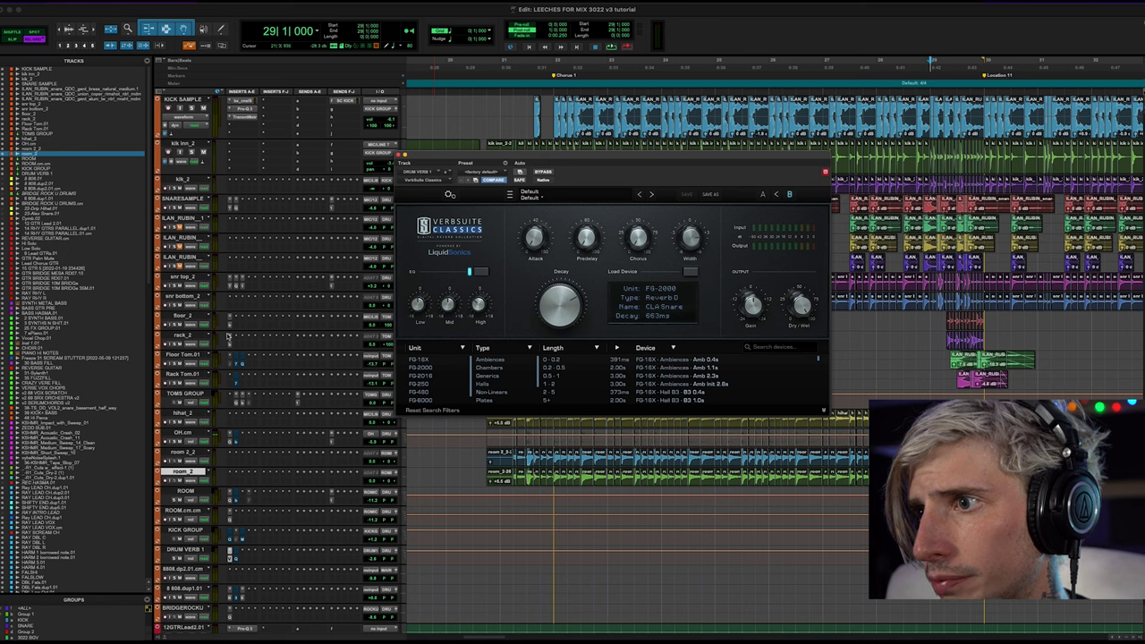
pyautogui.click(400, 155)
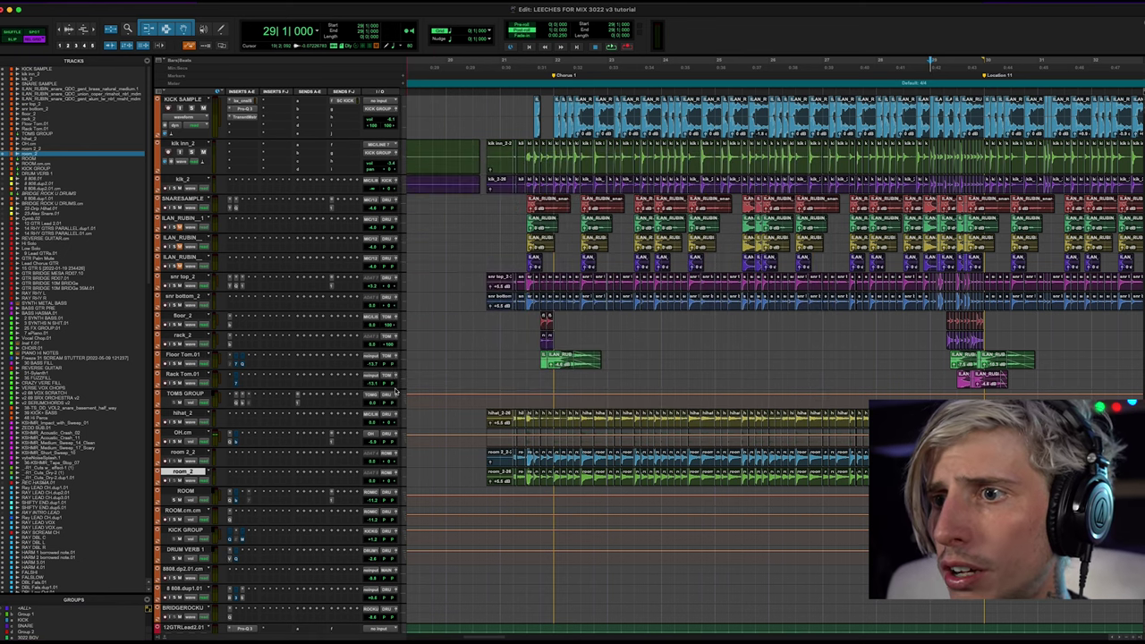
# Place the playback position at bar 83|3, just before Breakdown 2.
pyautogui.scroll(-10, 434, 387)
pyautogui.scroll(-5, 438, 389)
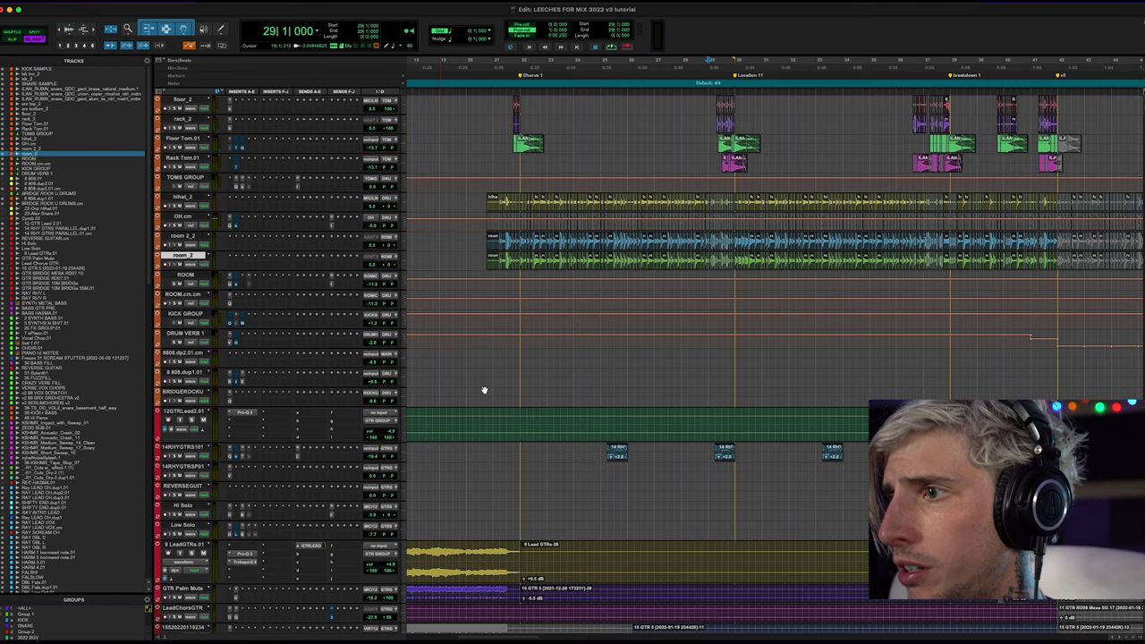
pyautogui.hscroll(5, 679, 444)
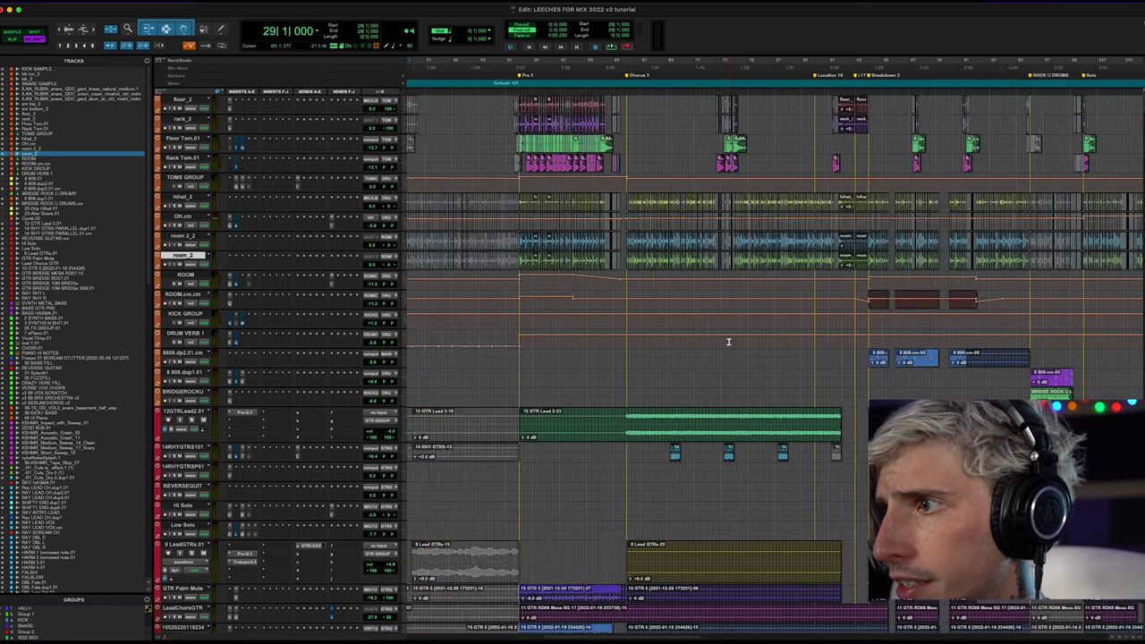
pyautogui.click(640, 356)
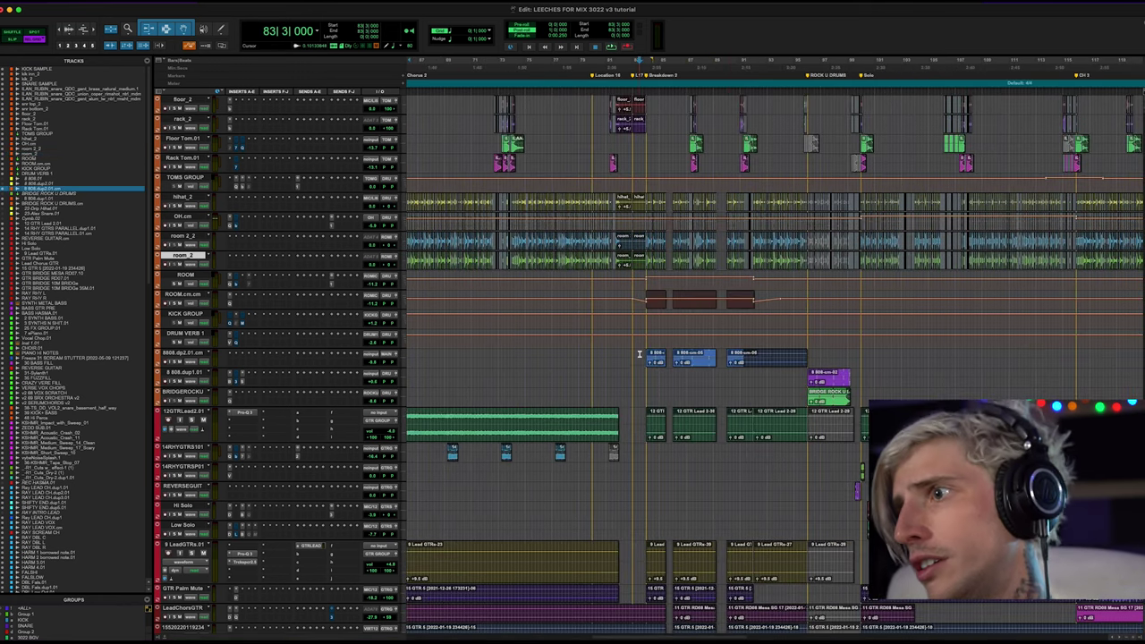
# Play Breakdown 2 and audition the 808 processed and 808 clean tracks in solo, one at a time.
pyautogui.scroll(-10, 537, 340)
pyautogui.scroll(-15, 500, 349)
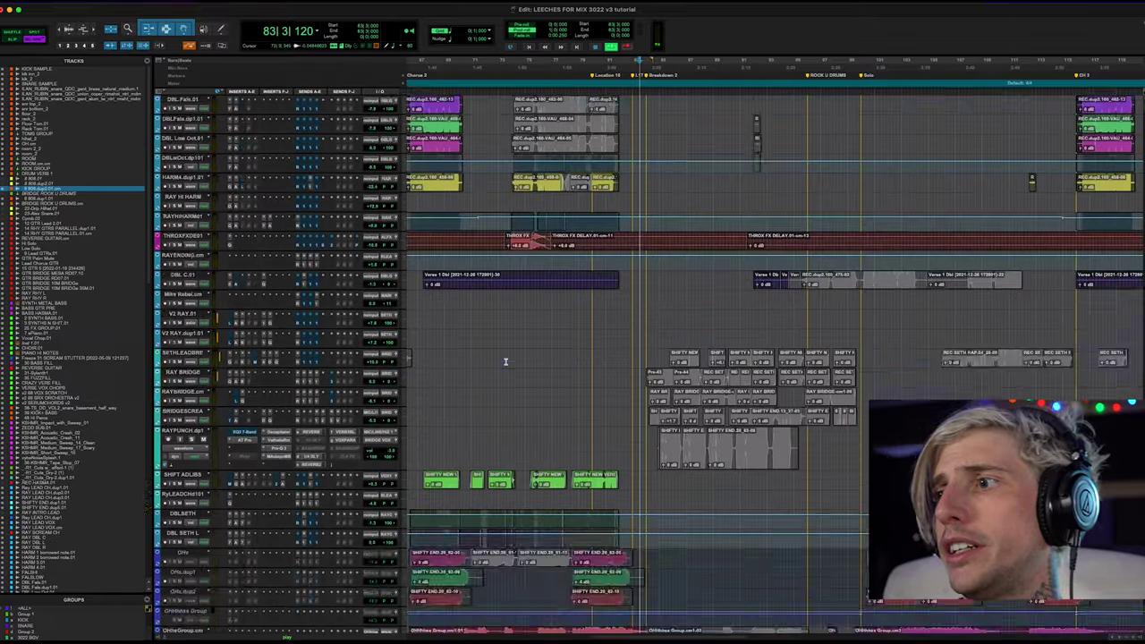
pyautogui.scroll(15, 503, 363)
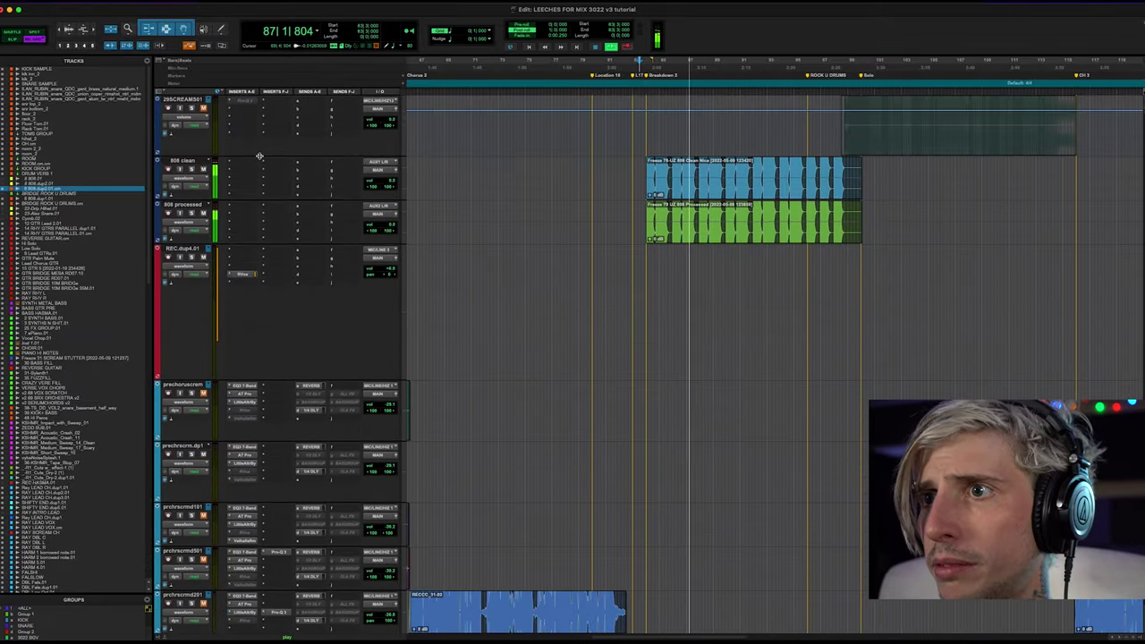
pyautogui.click(181, 161)
pyautogui.keyDown('shift'); pyautogui.click(184, 204); pyautogui.keyUp('shift')
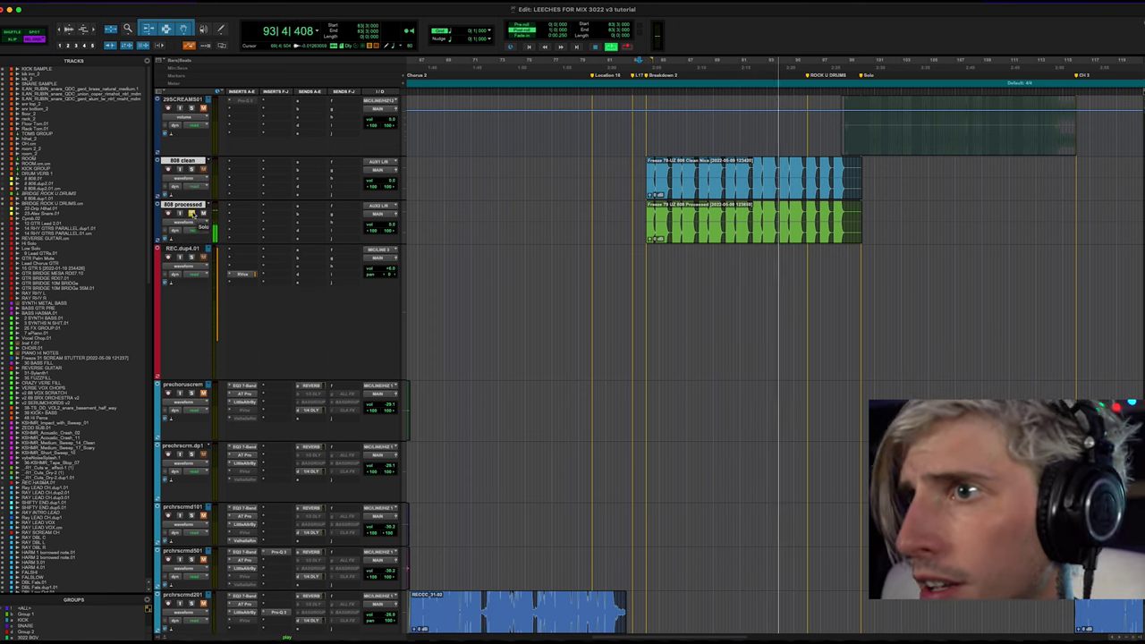
pyautogui.click(191, 169)
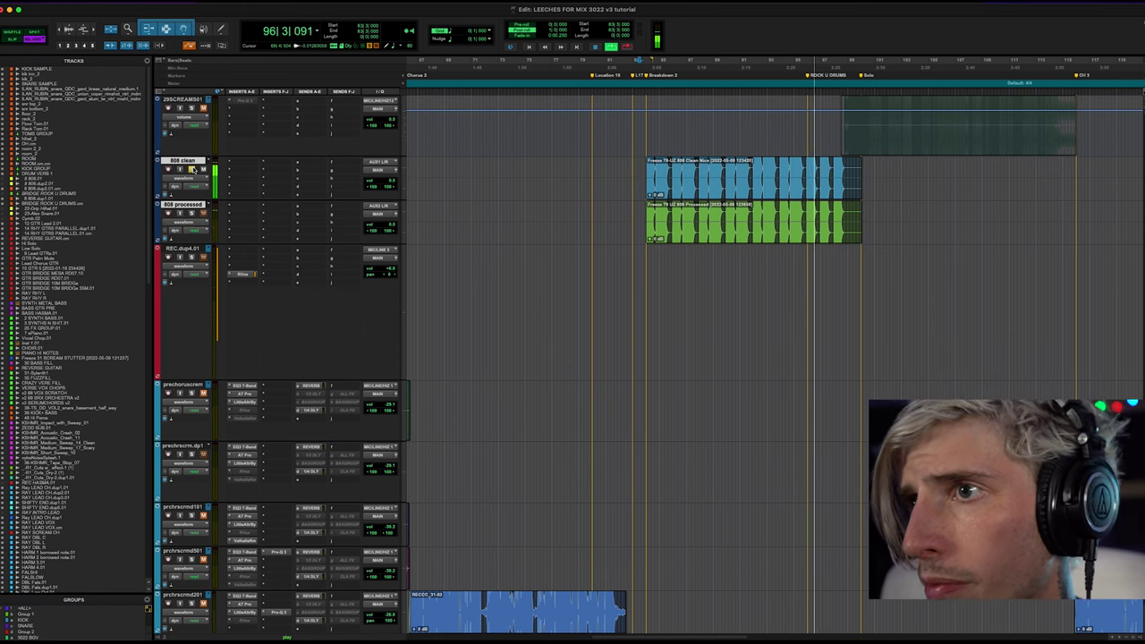
pyautogui.click(193, 213)
# Bring the drum tracks around Breakdown 2 and ROCK U DRUMS back into view during playback.
pyautogui.scroll(-20, 677, 415)
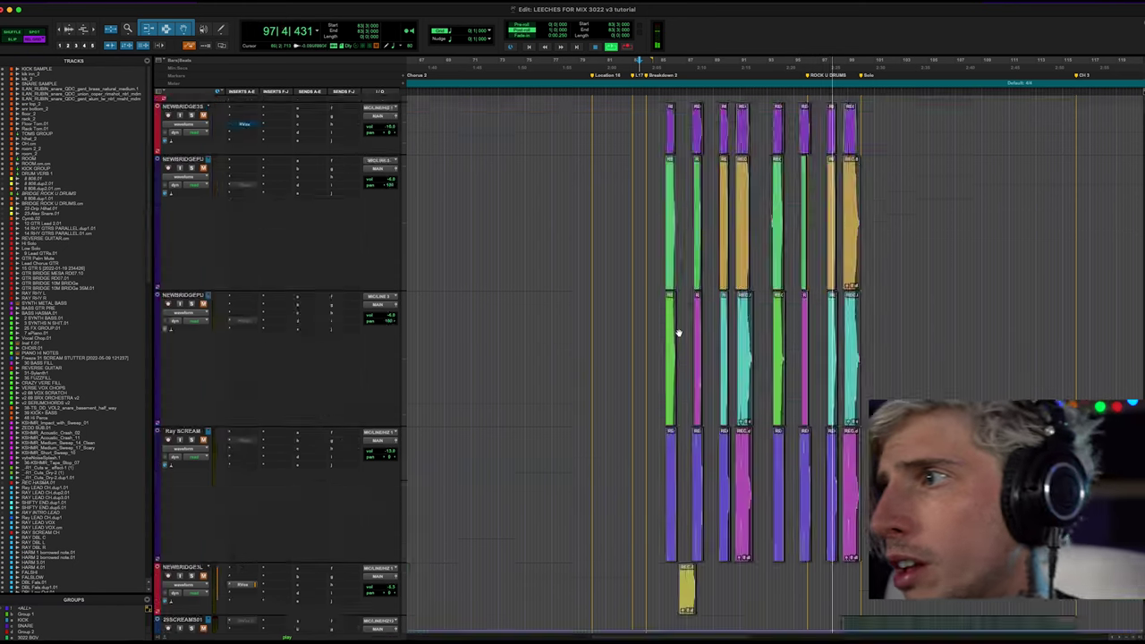
pyautogui.scroll(20, 668, 320)
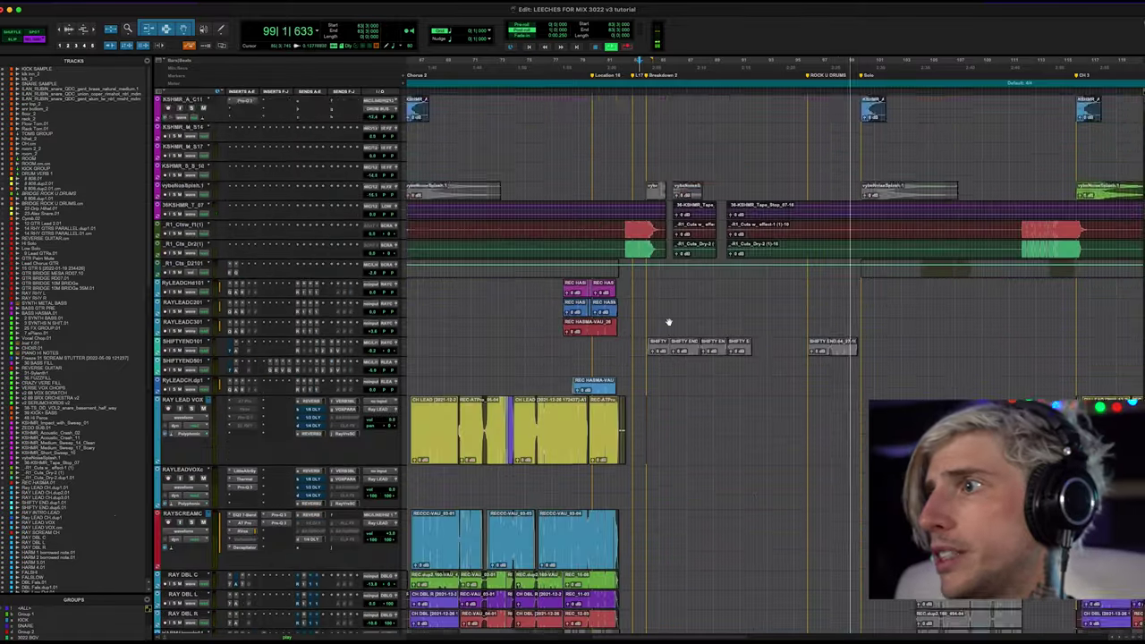
pyautogui.scroll(10, 669, 320)
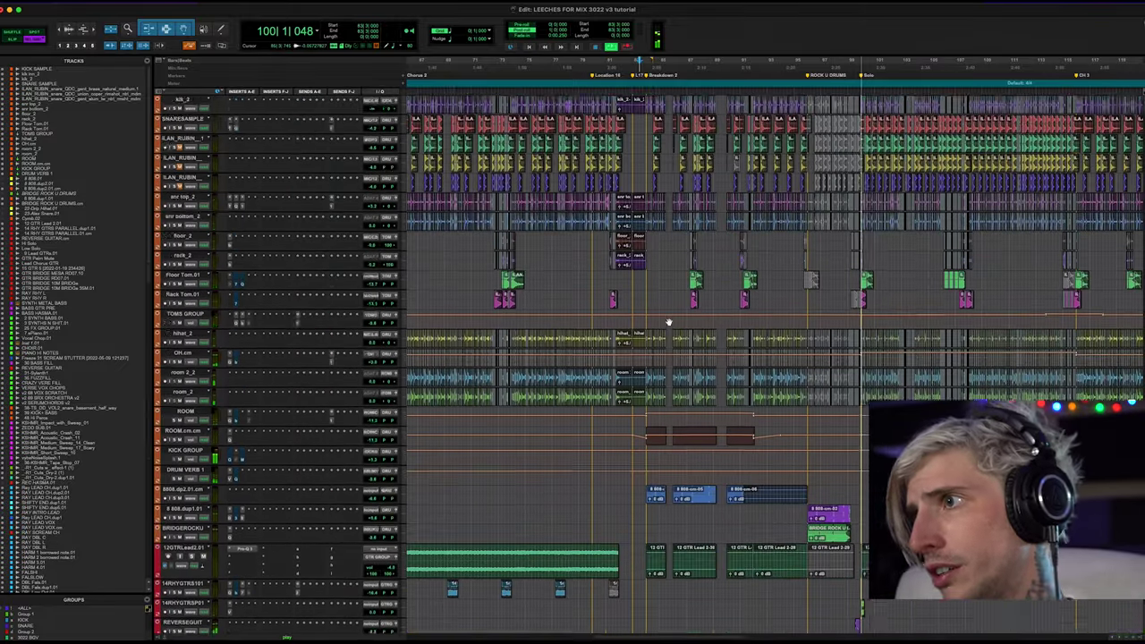
# Audition the 9 Lead GTRs track in solo from bar 1|4 at the start of the song.
pyautogui.scroll(-15, 685, 301)
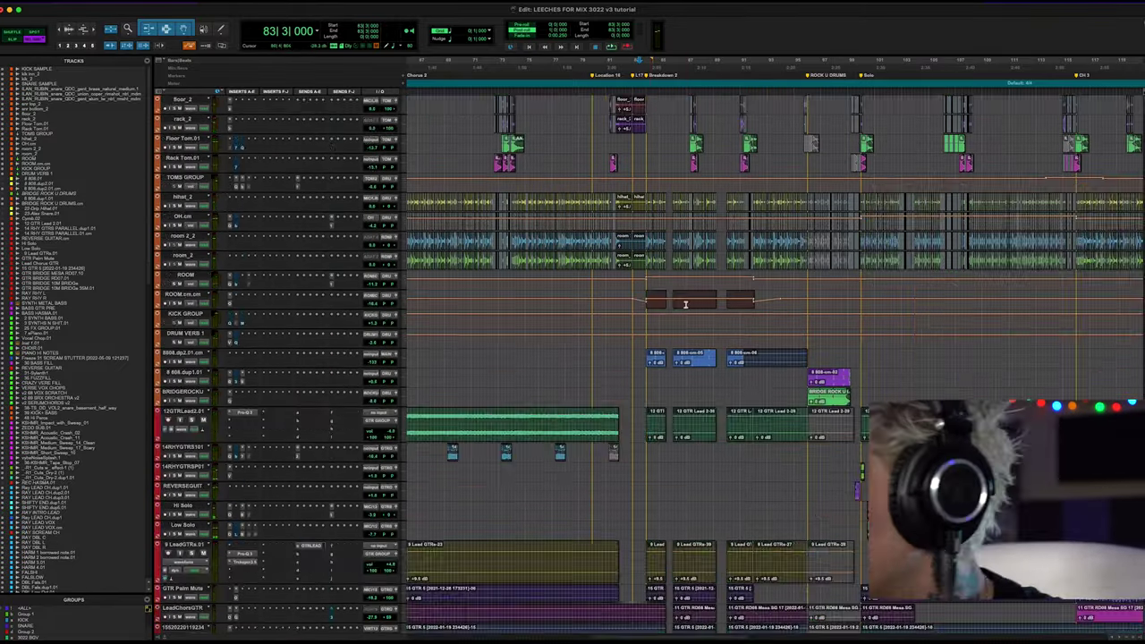
pyautogui.scroll(-5, 685, 301)
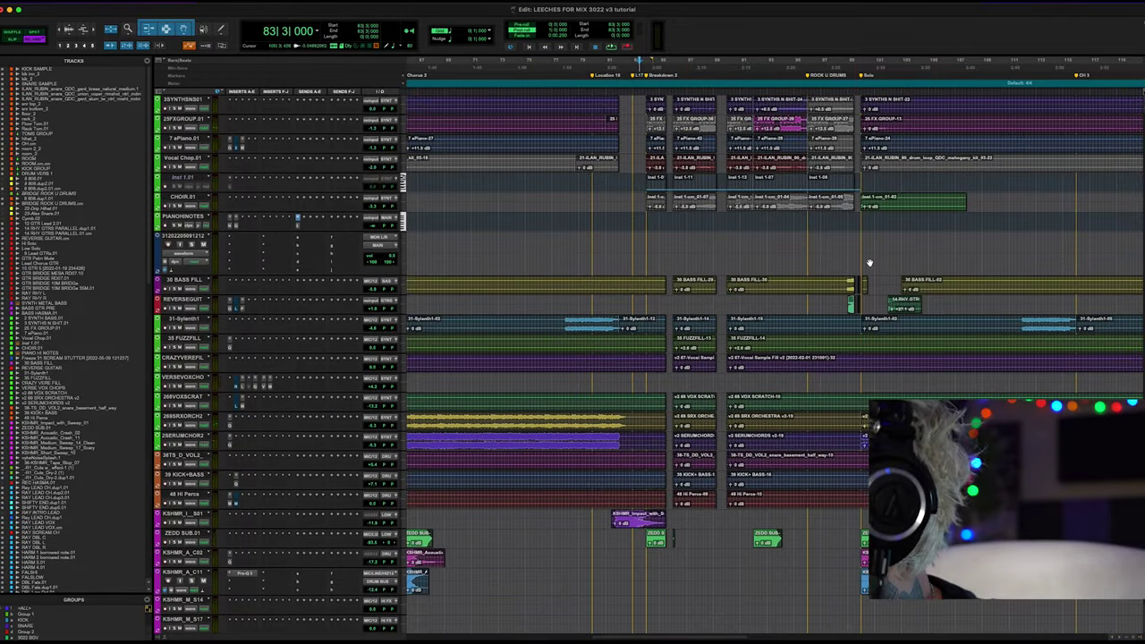
pyautogui.hscroll(-10, 446, 347)
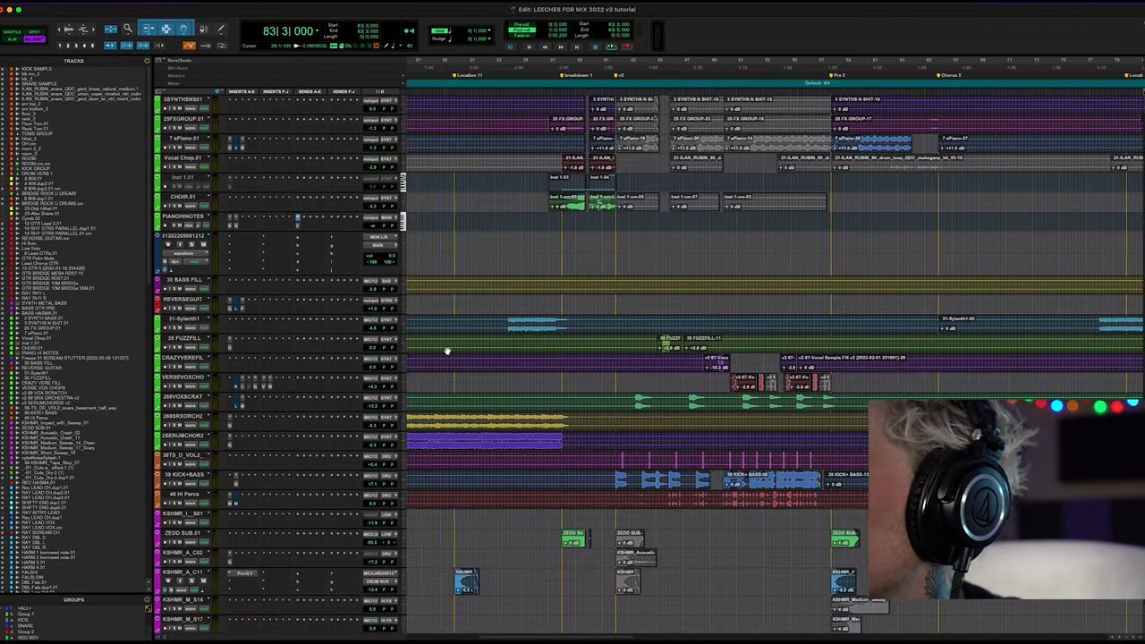
pyautogui.scroll(15, 445, 347)
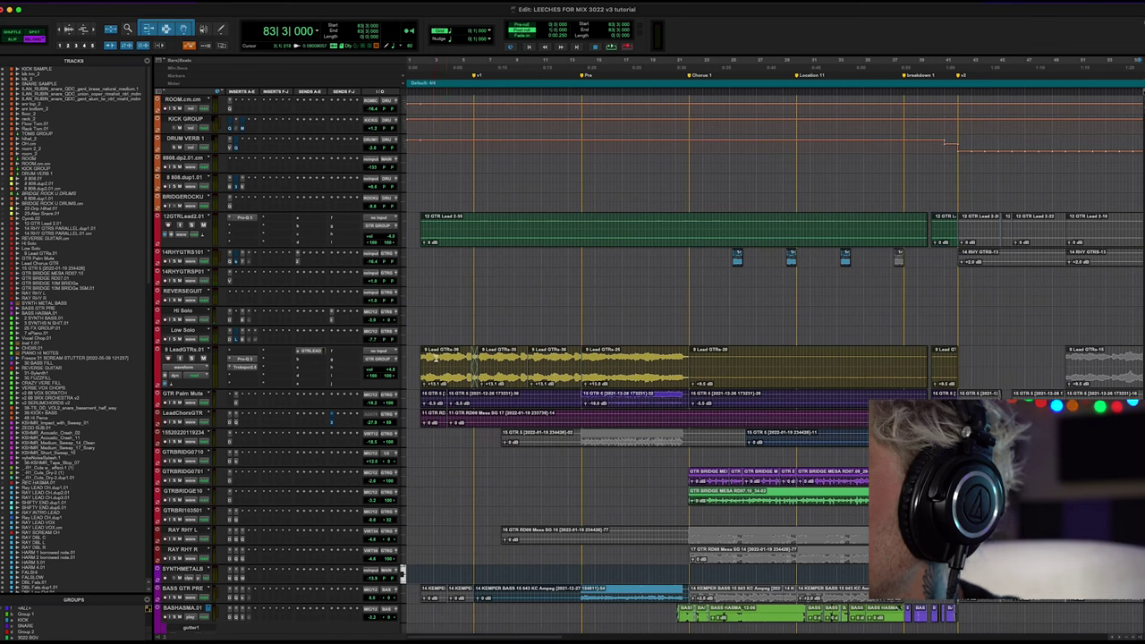
pyautogui.click(417, 355)
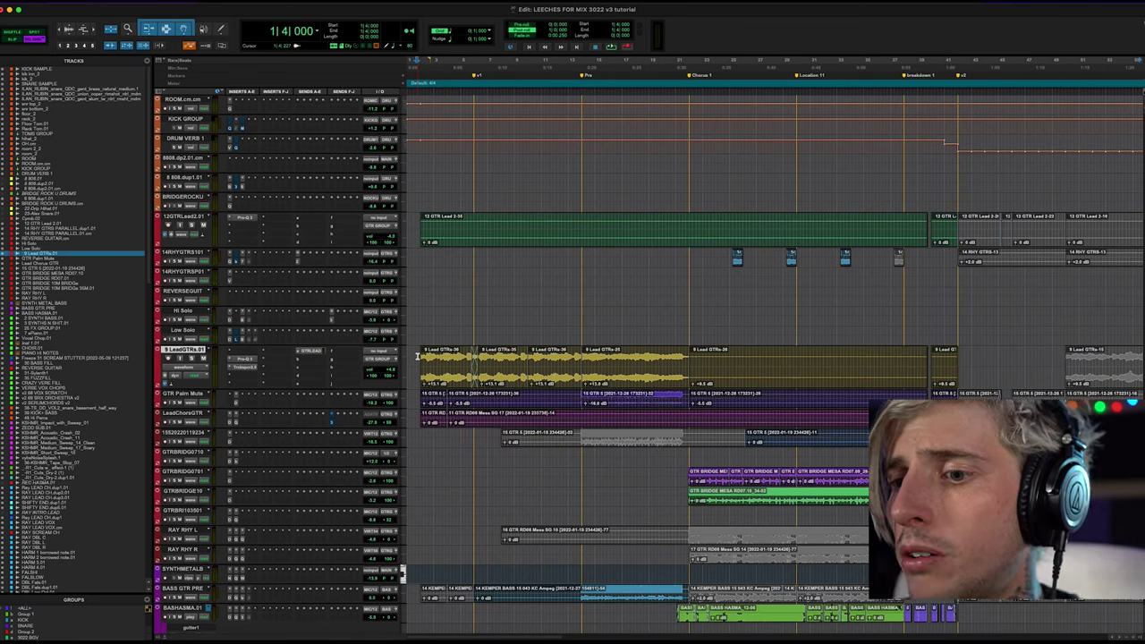
pyautogui.press('space')
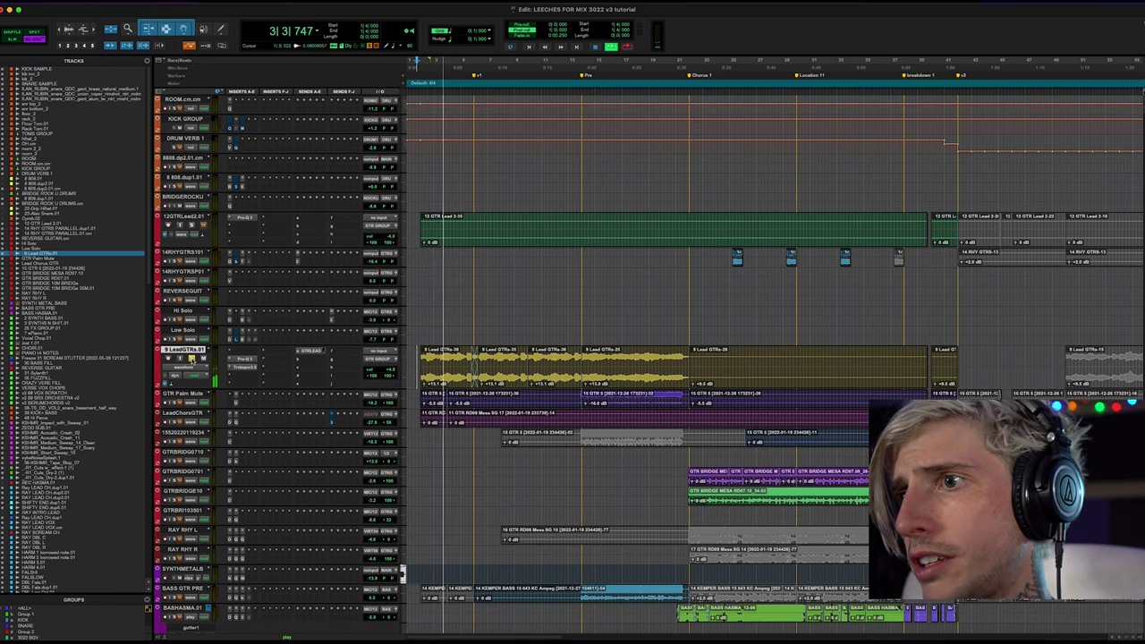
# Audition the purple GTR BRIDGE RD07 track together with the green bridge guitar track below it in solo from bar 21|3, just before Chorus 1.
pyautogui.hscroll(1, 633, 474)
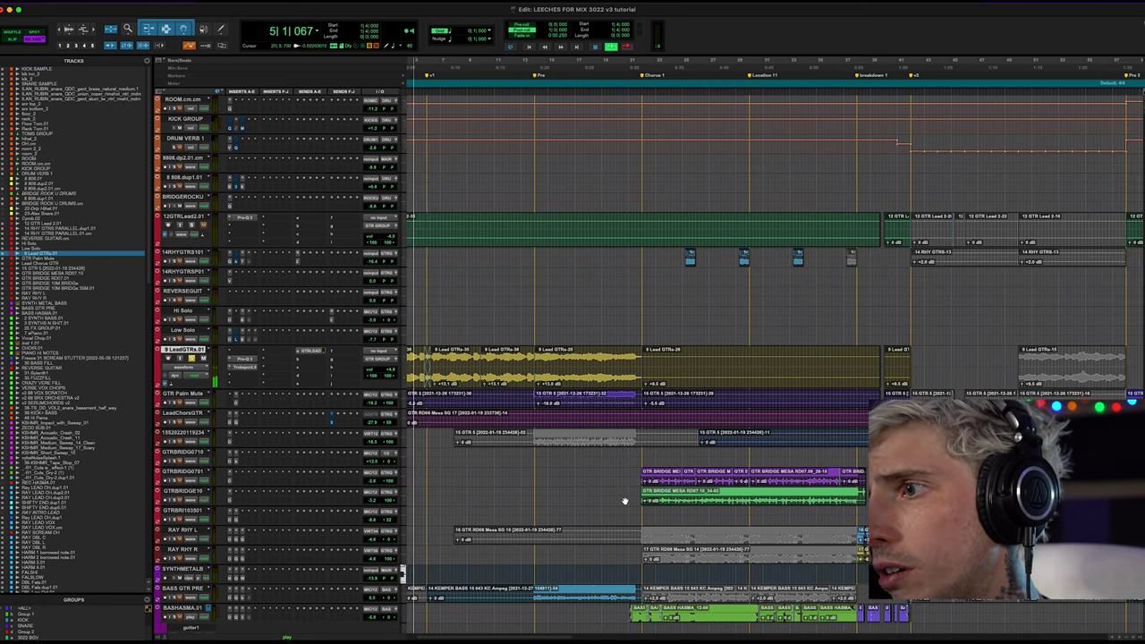
pyautogui.click(634, 474)
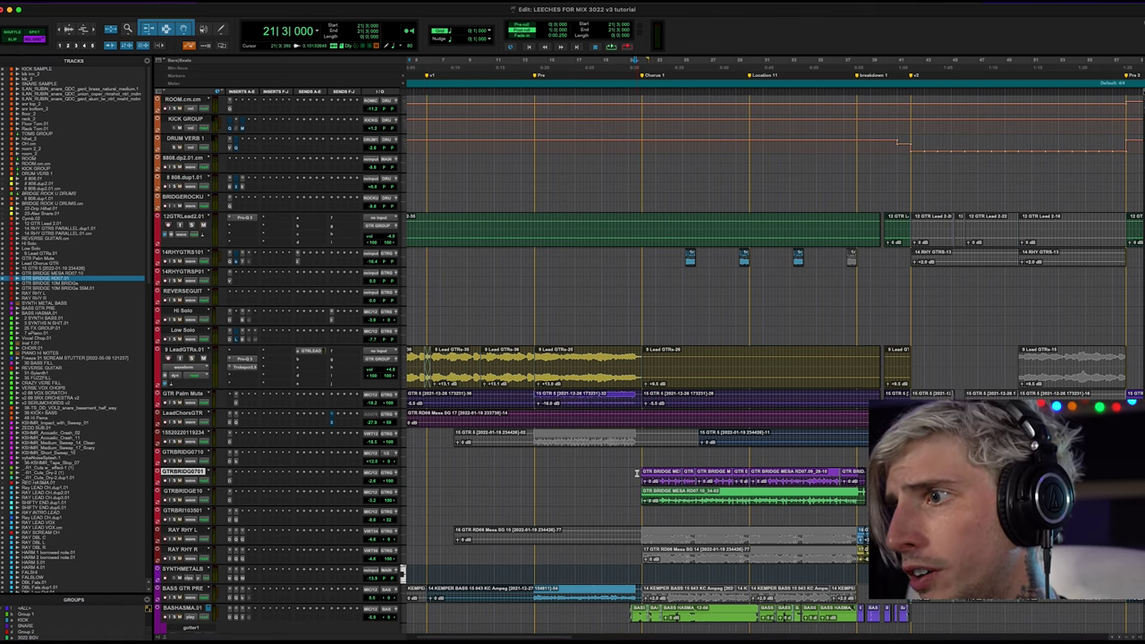
pyautogui.press(';')
pyautogui.press('p')
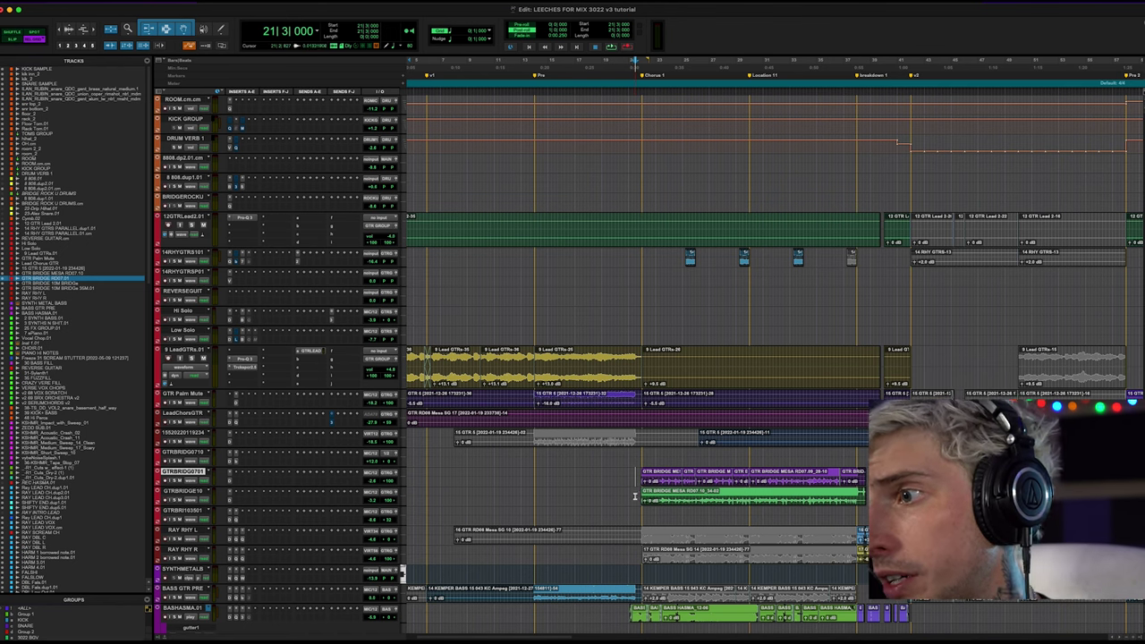
pyautogui.hotkey('shift', ';')
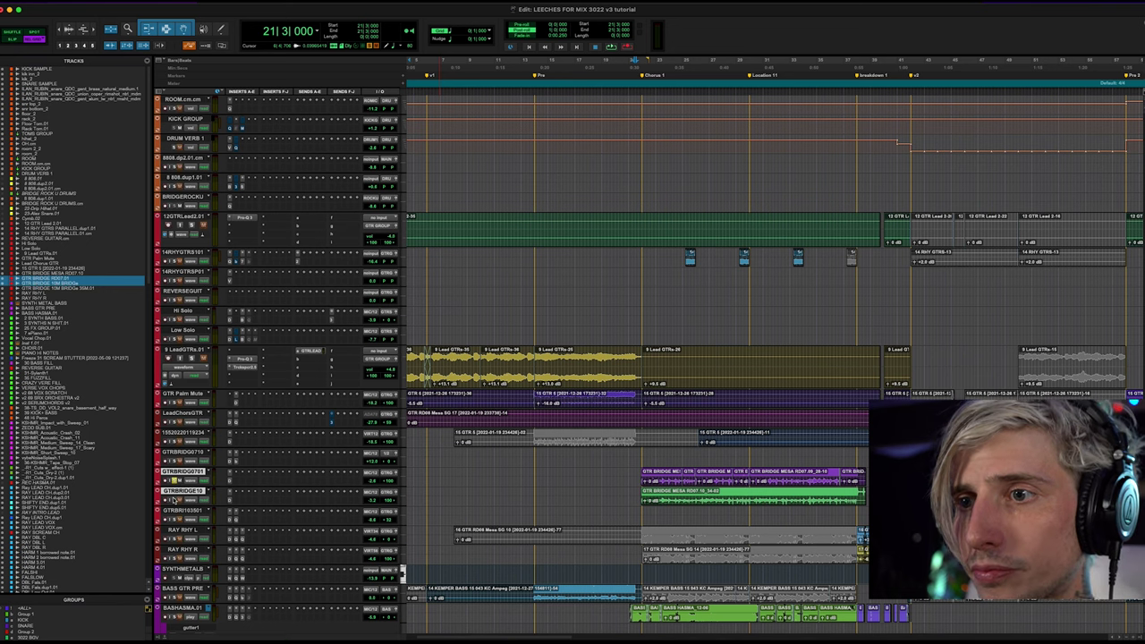
pyautogui.press('space')
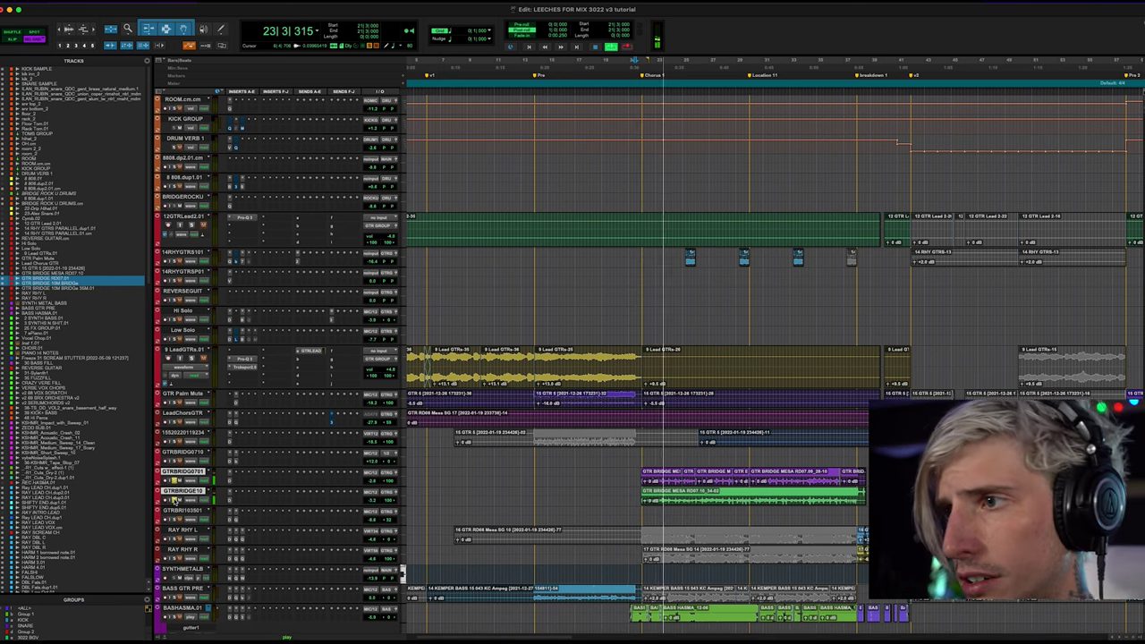
# Inspect the Down Mixer insert on the GTR BRIDGE RD07 track, stop playback, and close the plug-in.
pyautogui.click(230, 479)
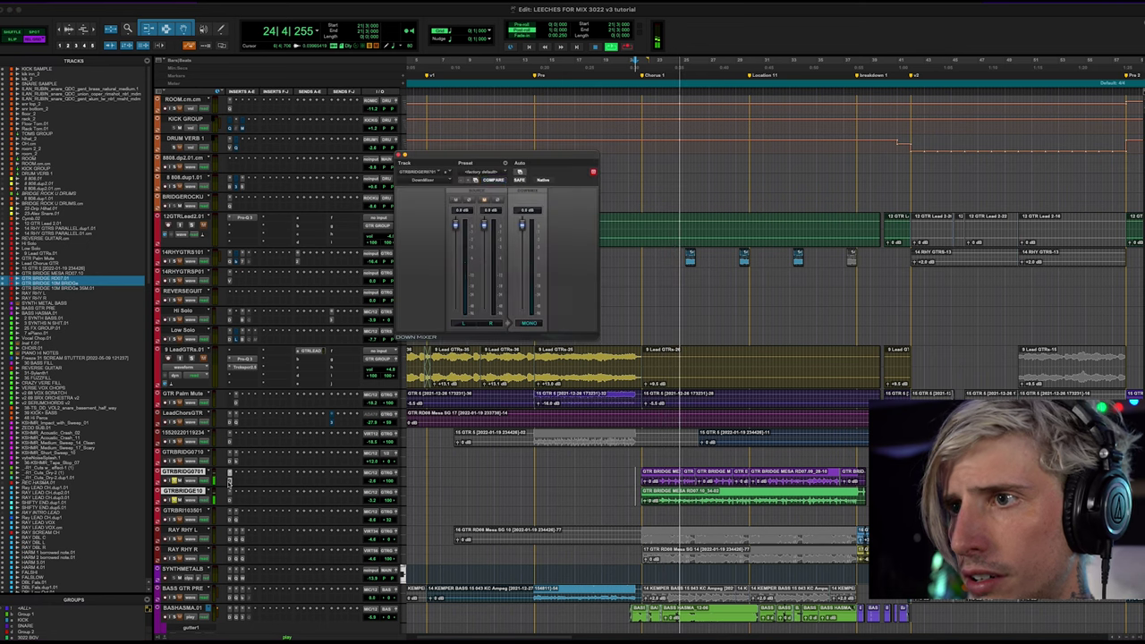
pyautogui.press('space')
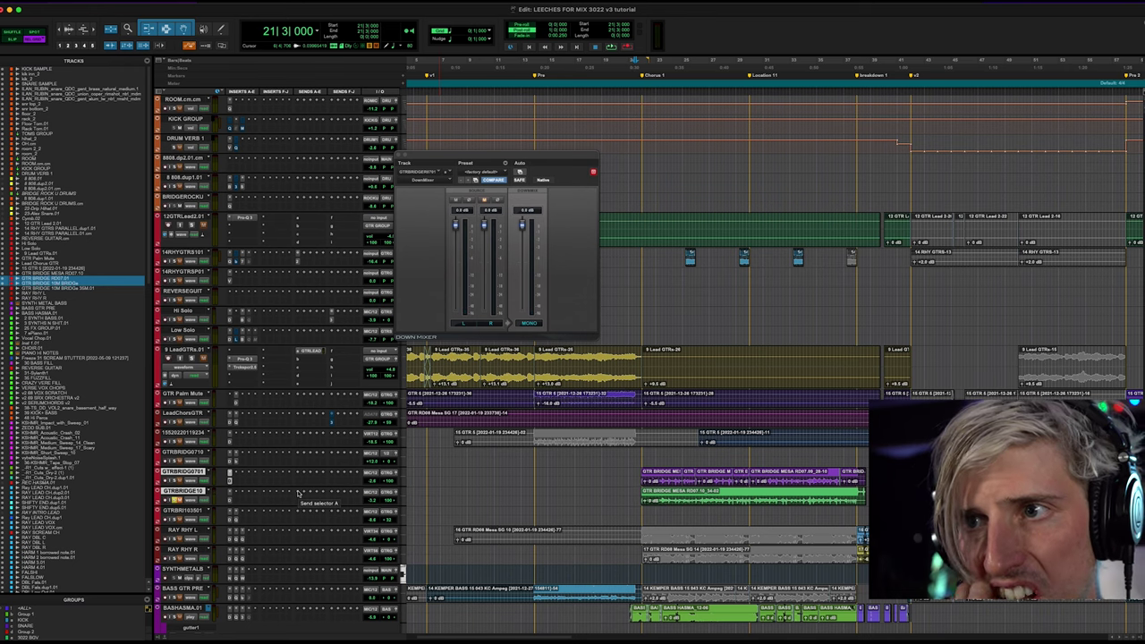
pyautogui.hscroll(5, 298, 493)
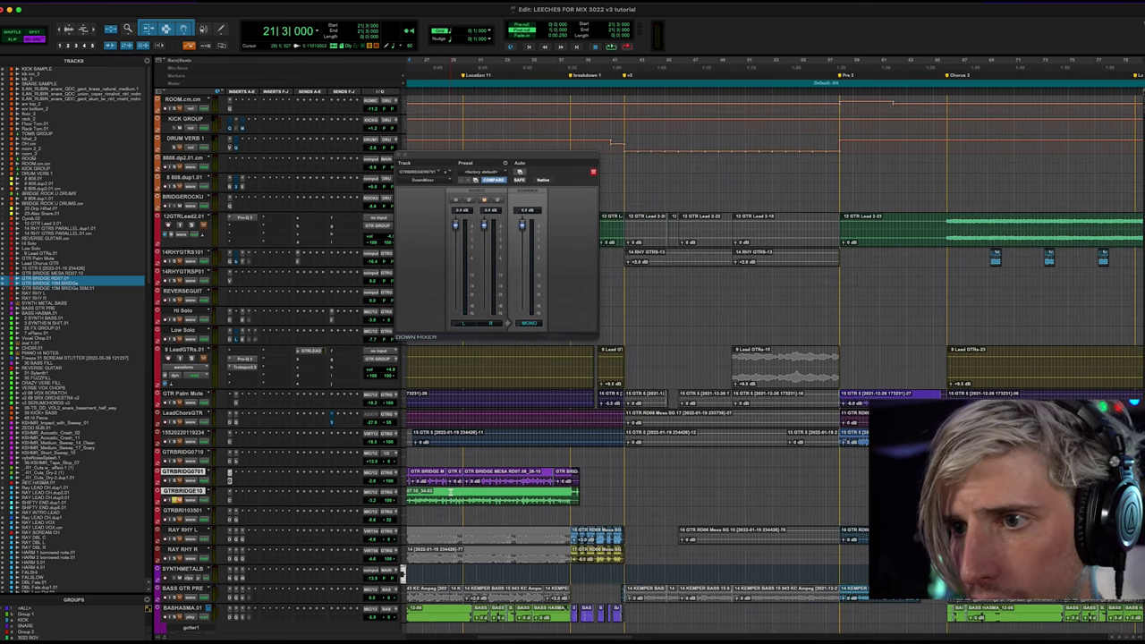
pyautogui.scroll(-5, 452, 492)
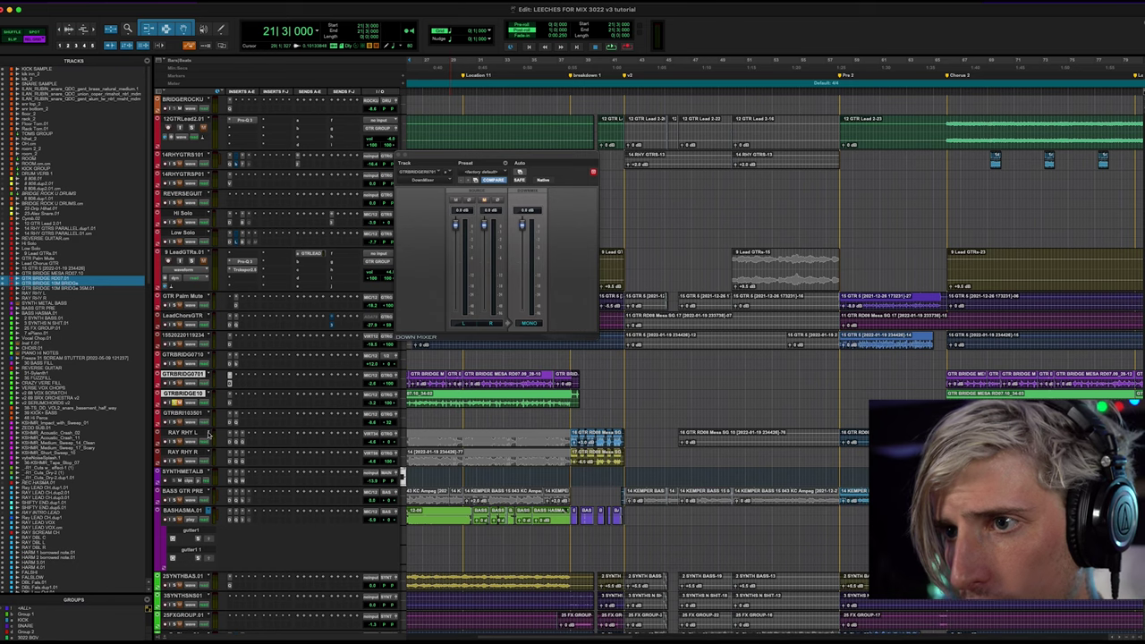
pyautogui.hscroll(3, 654, 427)
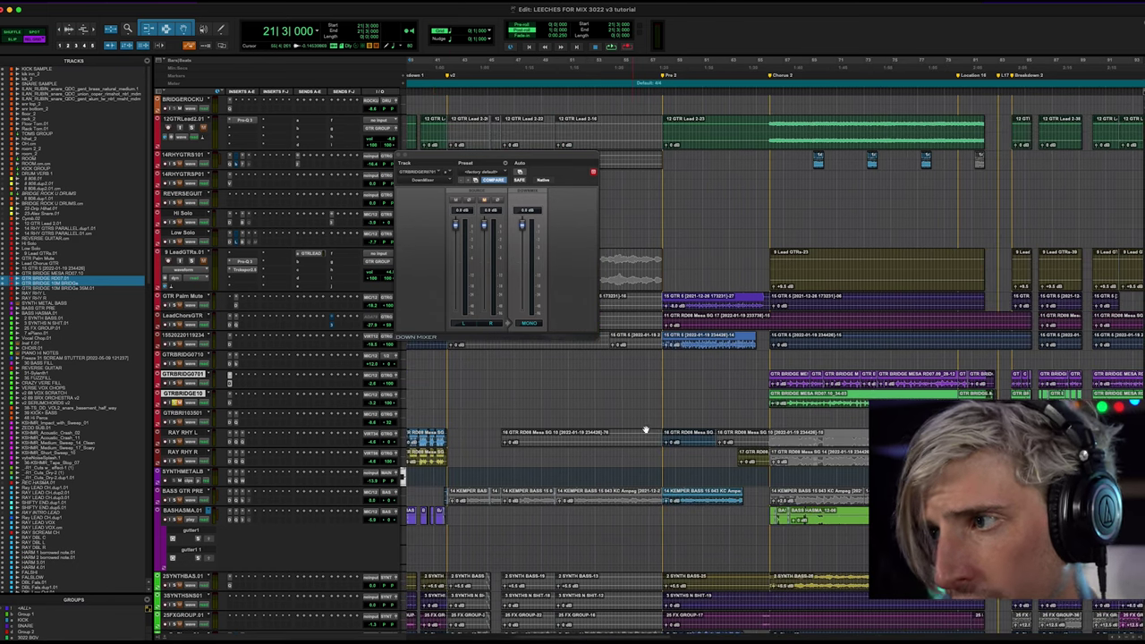
pyautogui.click(400, 156)
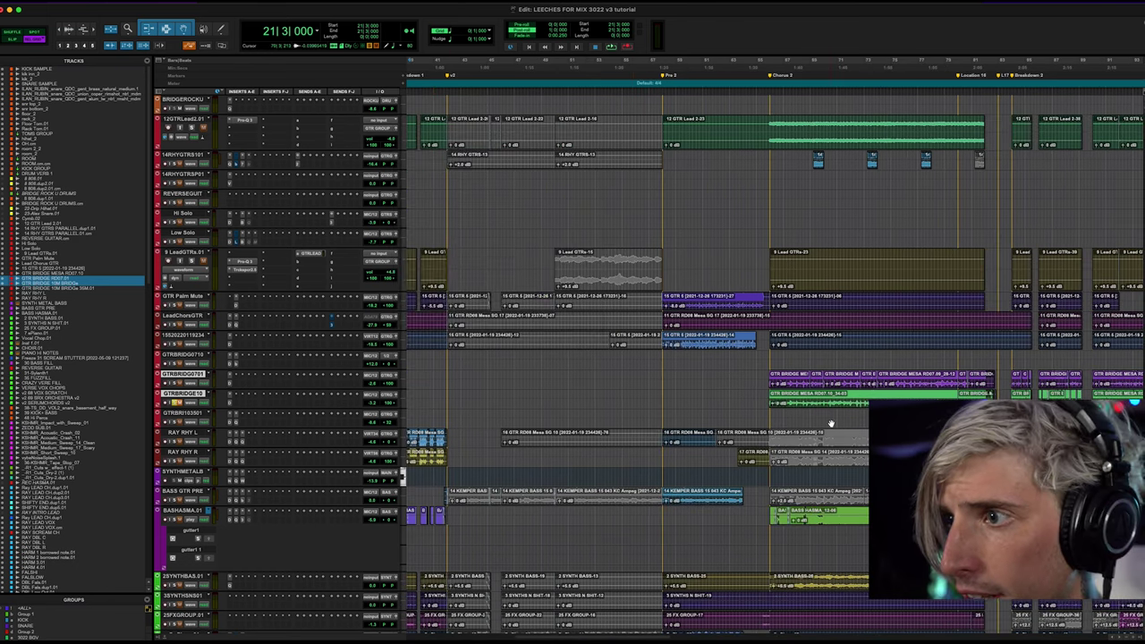
# Place the playback position at bar 65|3 before Chorus 2, and play the Breakdown 2 guitars from bar 83|4.
pyautogui.click(765, 383)
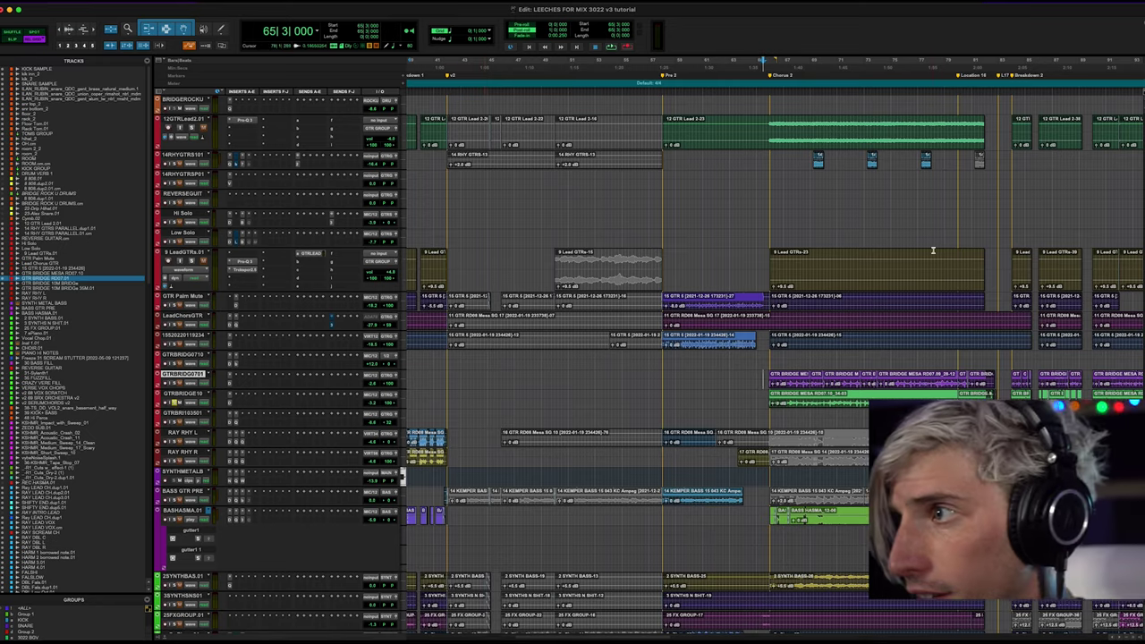
pyautogui.press('space')
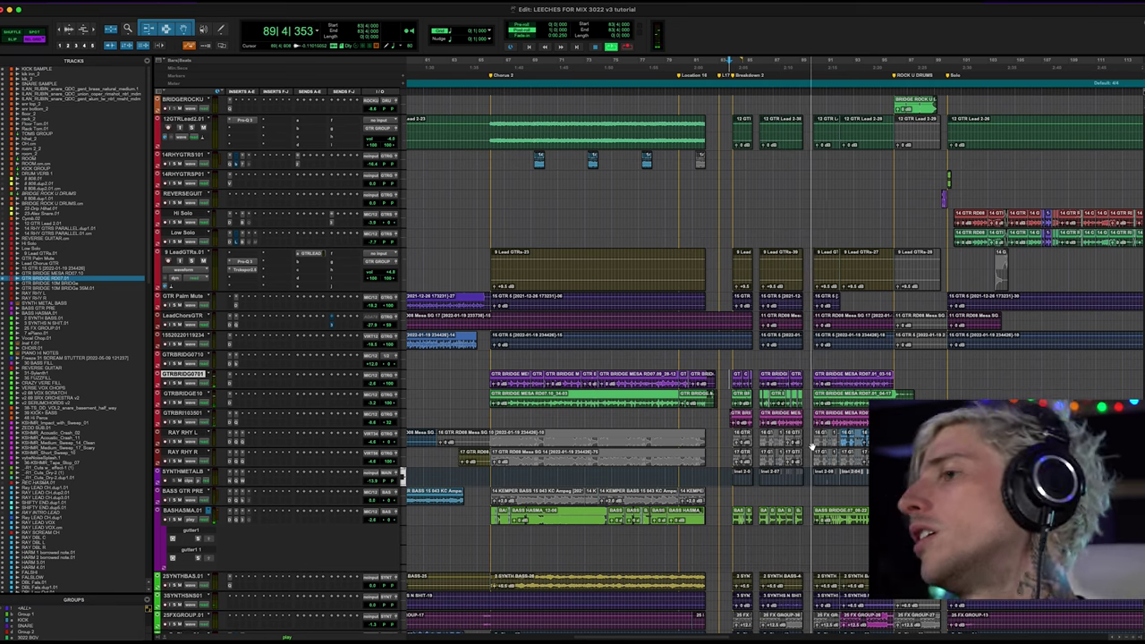
pyautogui.press('space')
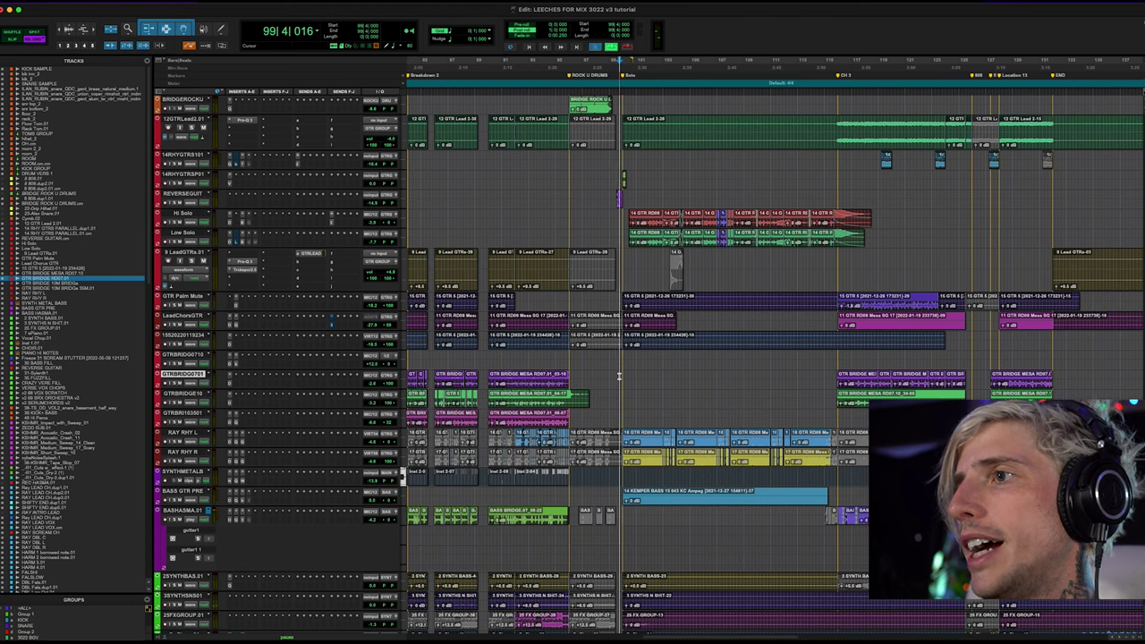
# Play from bar 99|4 into the Solo section and audition RAY RHY L and RAY RHY R in solo.
pyautogui.press('space')
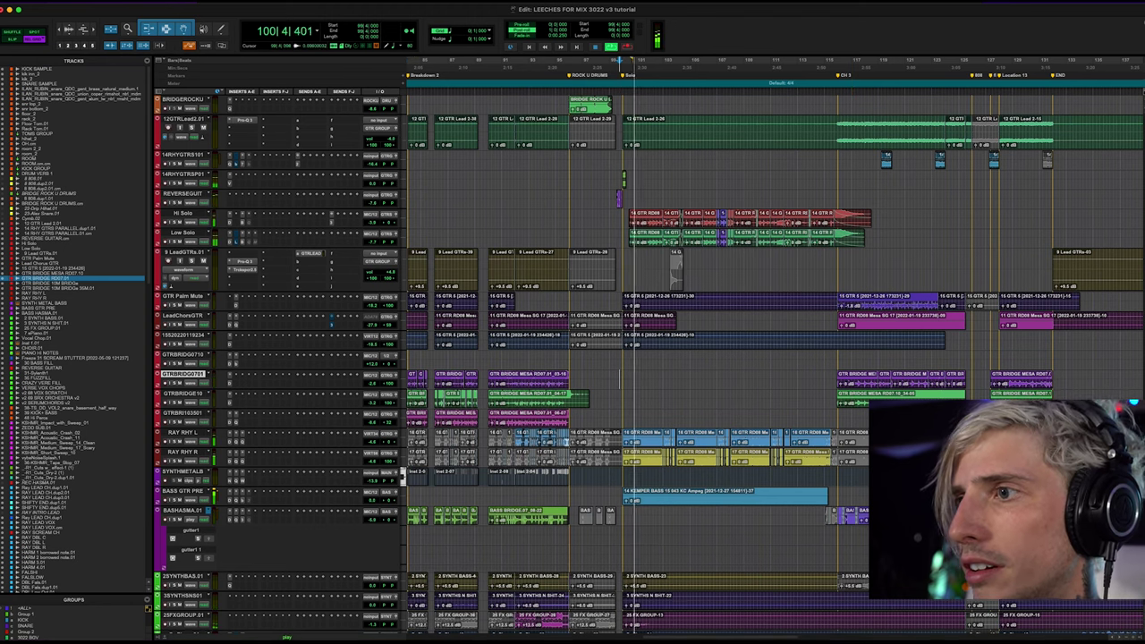
pyautogui.press('space')
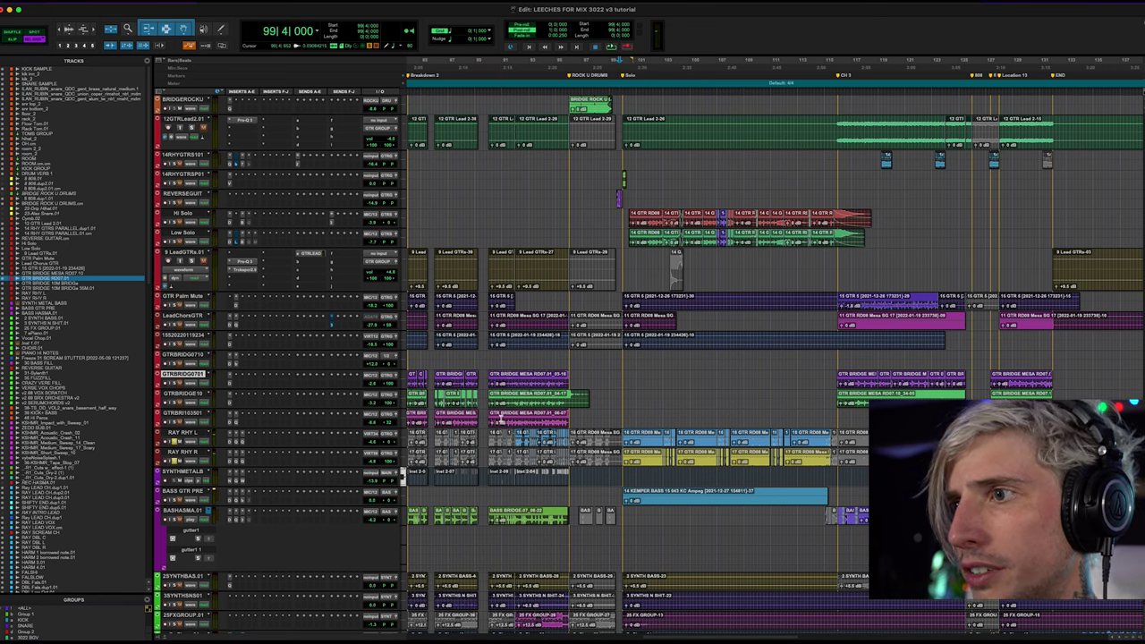
pyautogui.press('space')
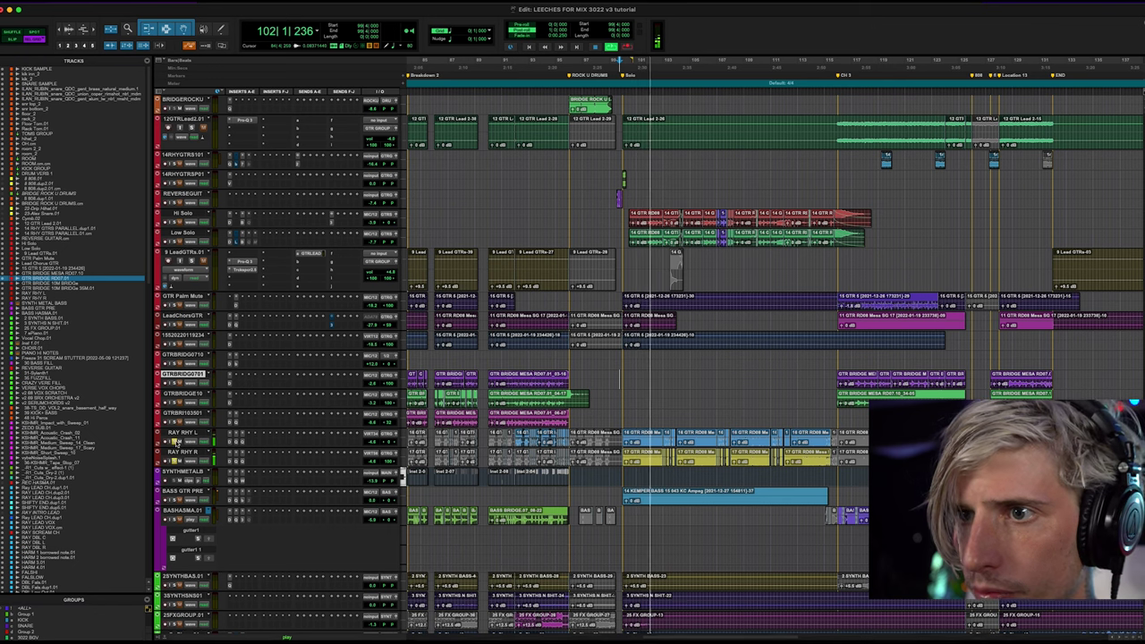
pyautogui.press('space')
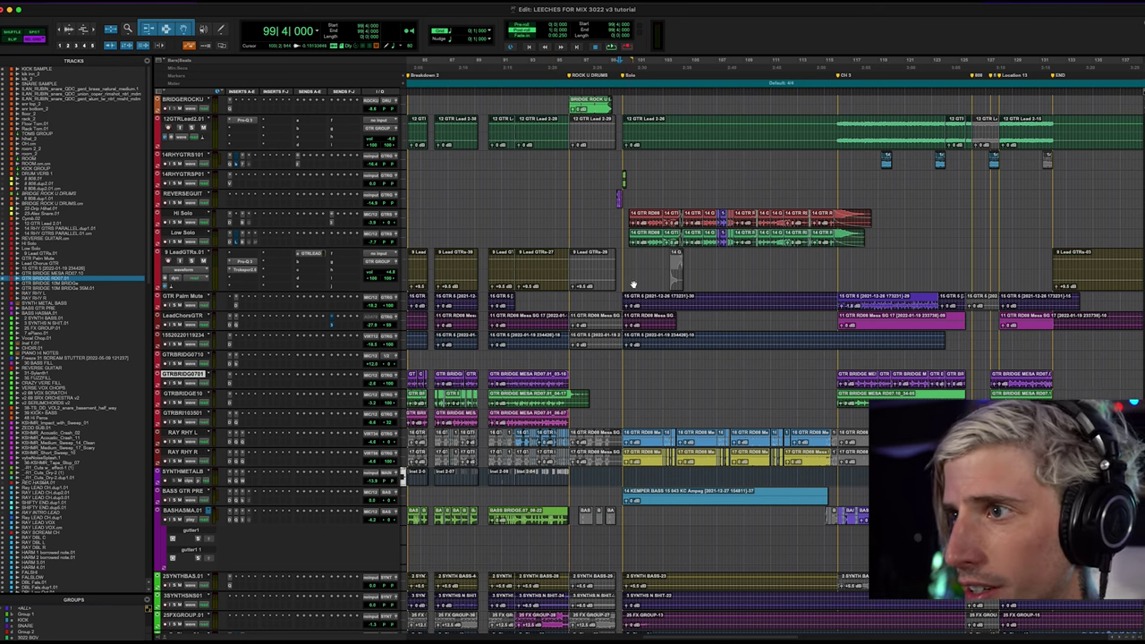
# Audition the Hi Solo and Low Solo guitar tracks from bar 100|2 in the Solo section.
pyautogui.click(182, 213)
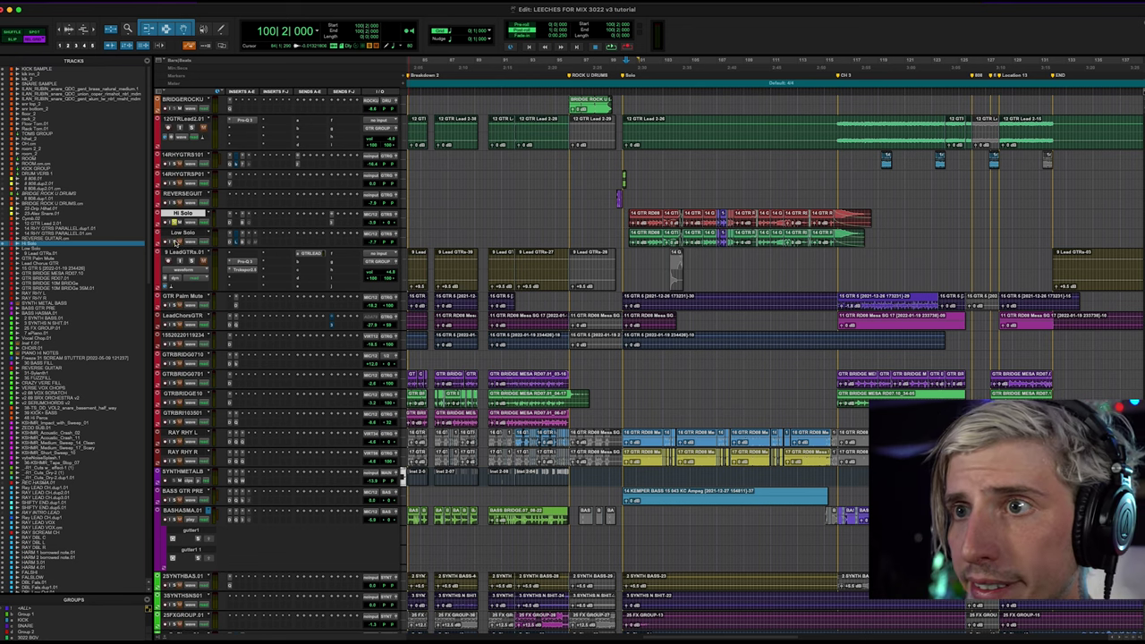
pyautogui.press('space')
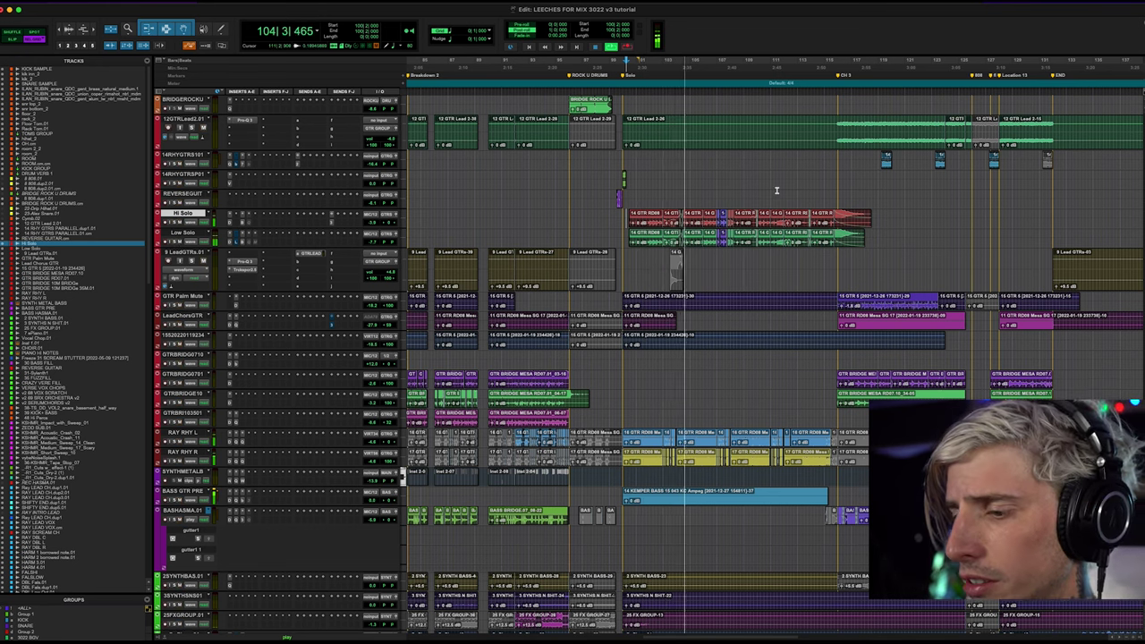
pyautogui.press('t')
pyautogui.press('t')
pyautogui.press('t')
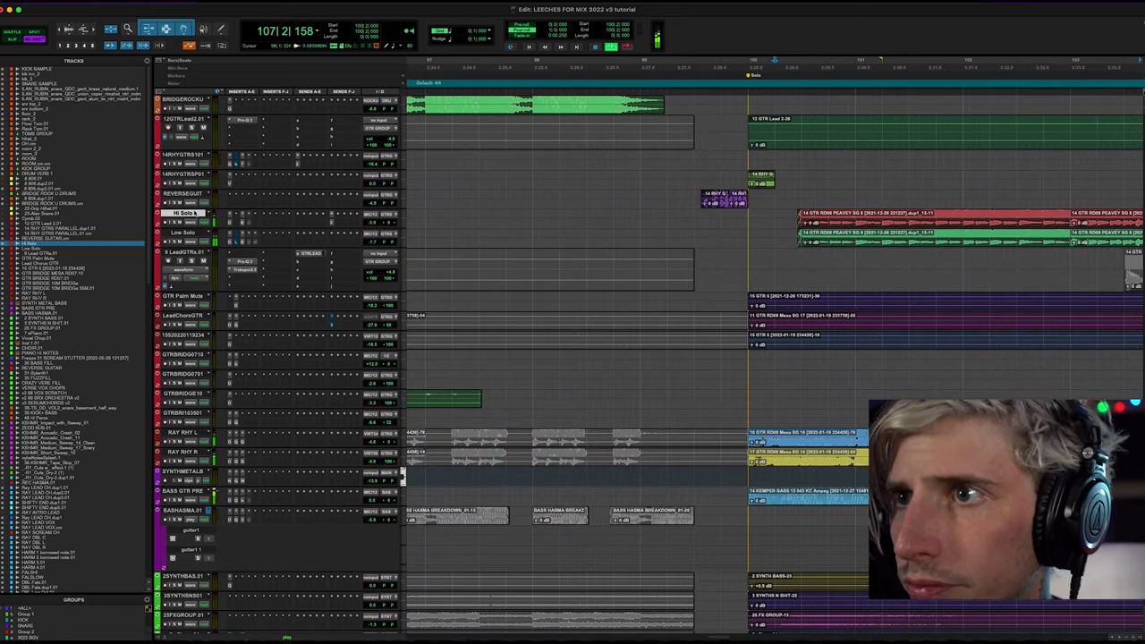
pyautogui.scroll(-10, 211, 248)
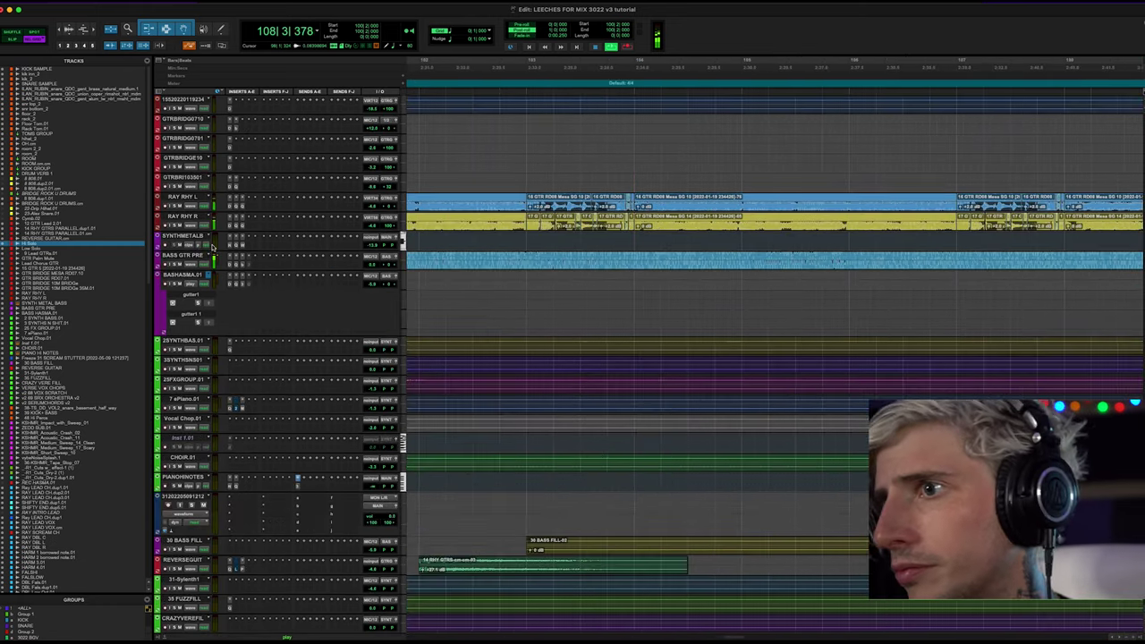
# Stop playback and place the insertion point at bar 69 on the 2 SYNTH BASS.01 track.
pyautogui.press('r')
pyautogui.press('r')
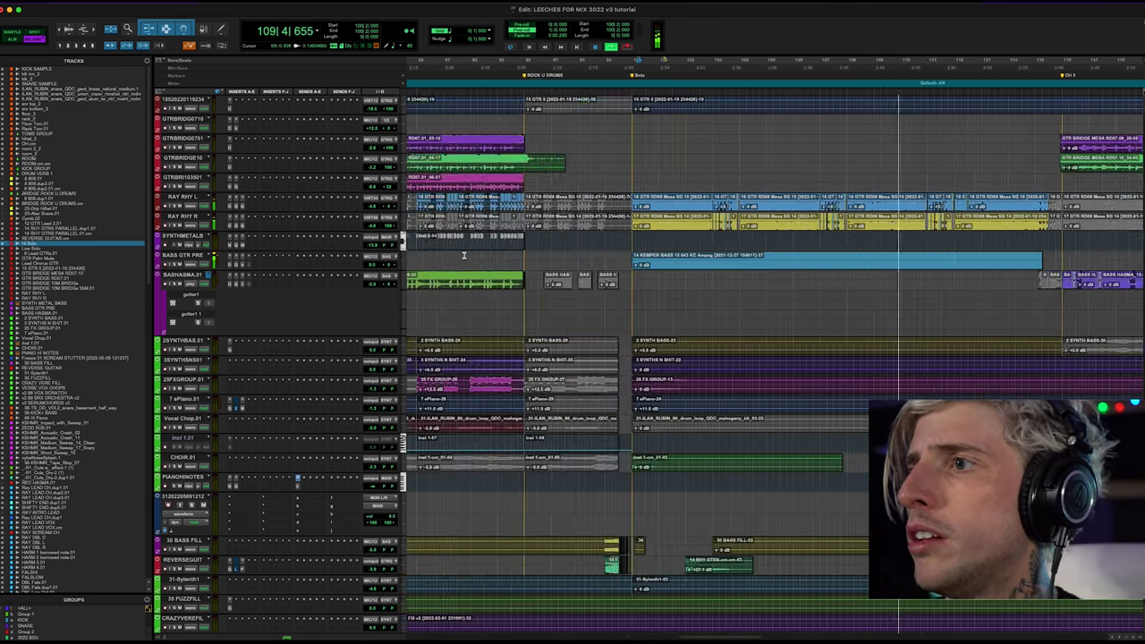
pyautogui.press('space')
pyautogui.click(530, 341)
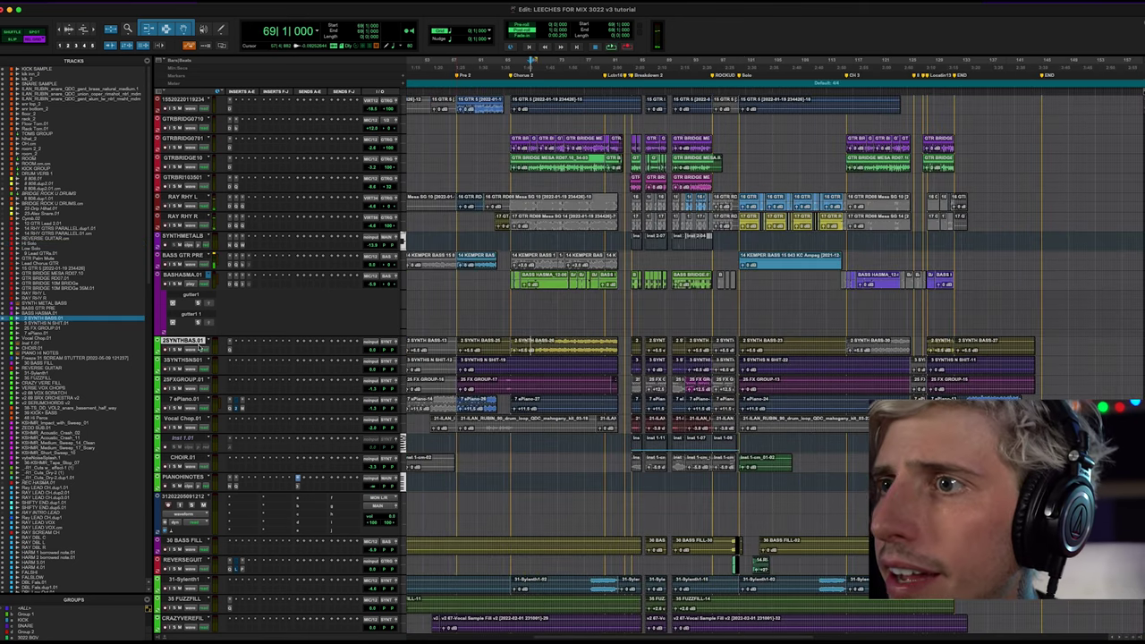
# Audition the BASS GTR PRE track on its own from bar 13 beat 4.
pyautogui.hscroll(-3, 578, 285)
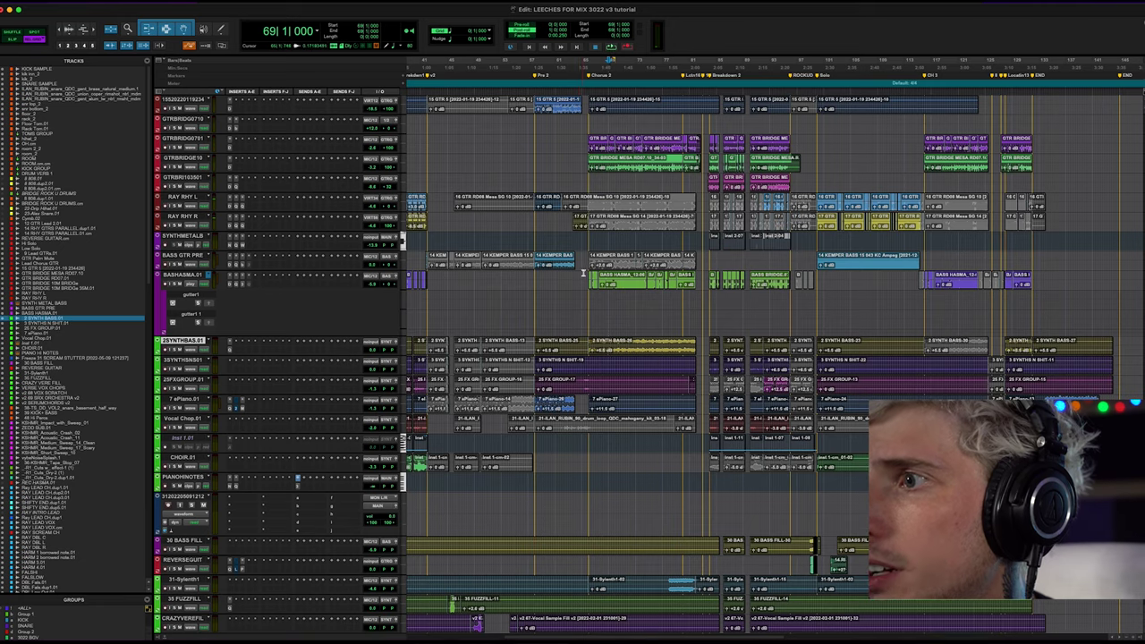
pyautogui.hscroll(-10, 584, 273)
pyautogui.click(490, 257)
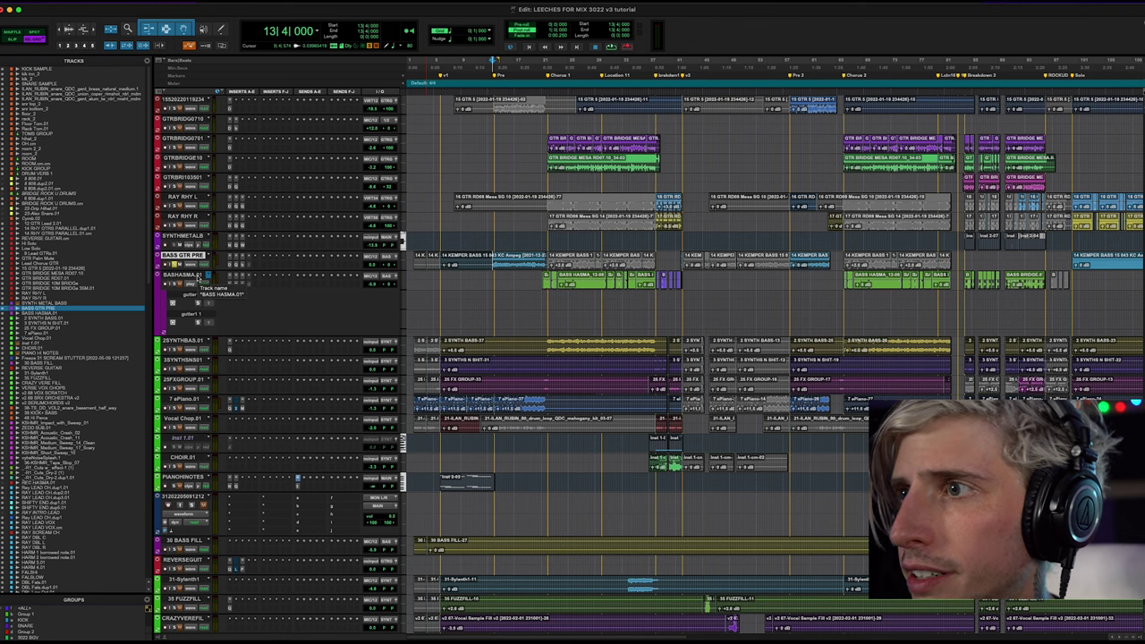
pyautogui.press('space')
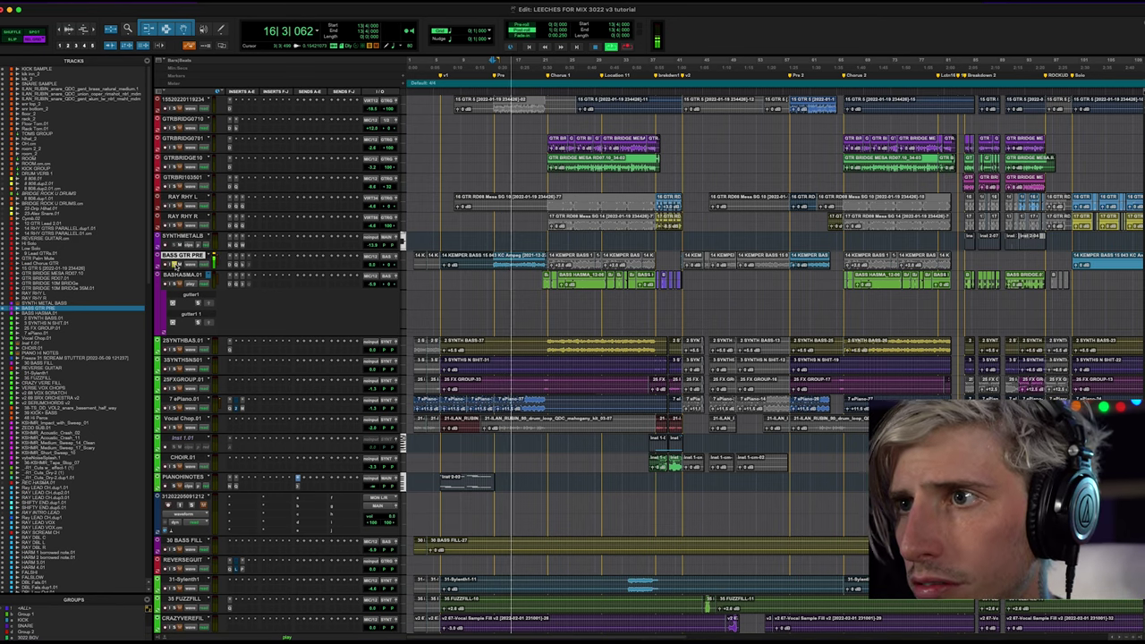
pyautogui.press('space')
# Examine the BASS GTR PRE track's SSL 4000 E and Pro-Q 3 inserts, playing briefly through the EQ before closing it.
pyautogui.click(240, 265)
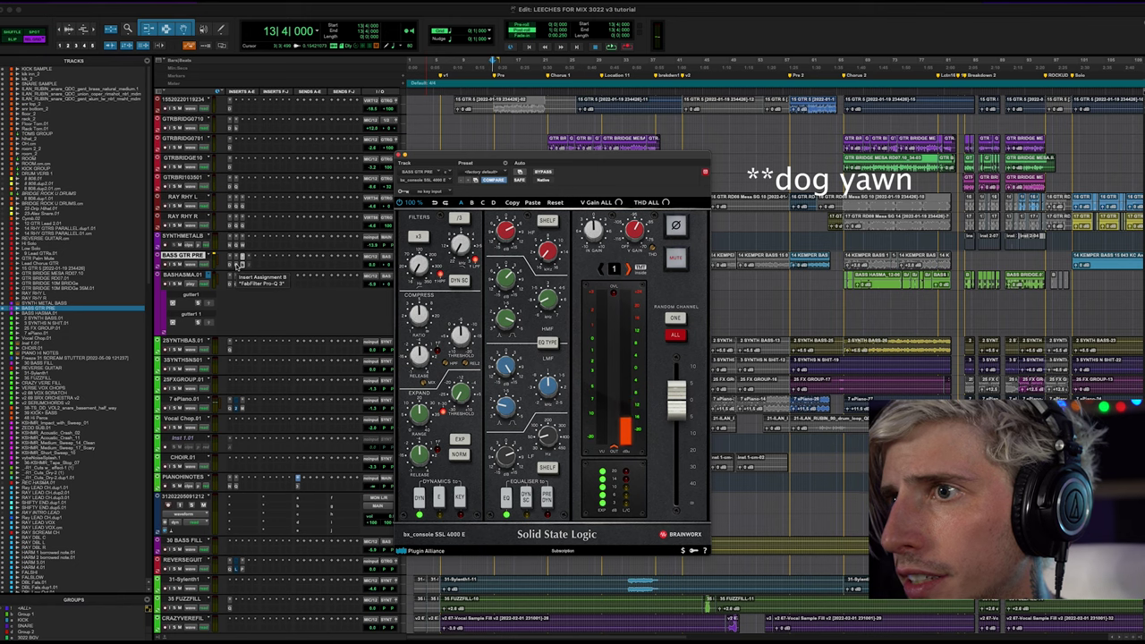
pyautogui.click(239, 264)
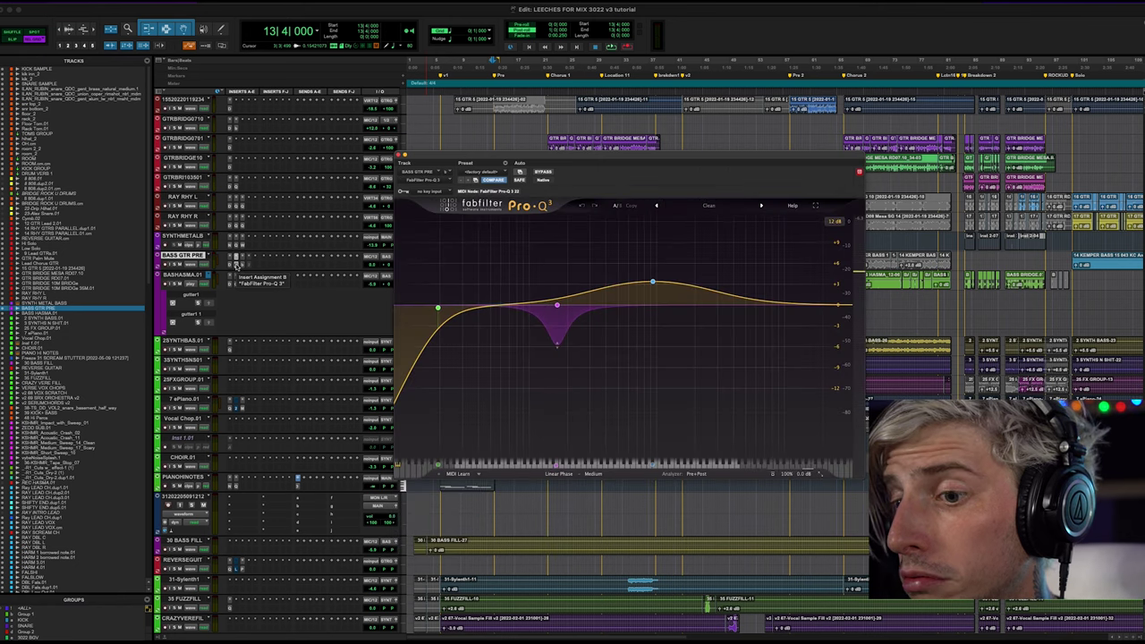
pyautogui.press('space')
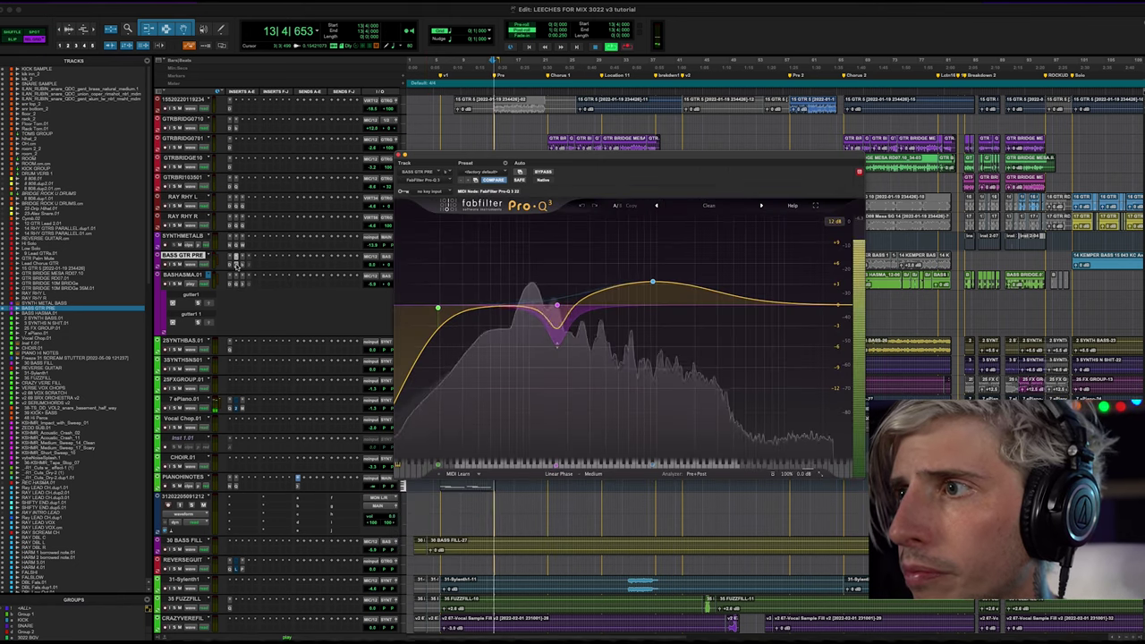
pyautogui.press('space')
pyautogui.click(400, 156)
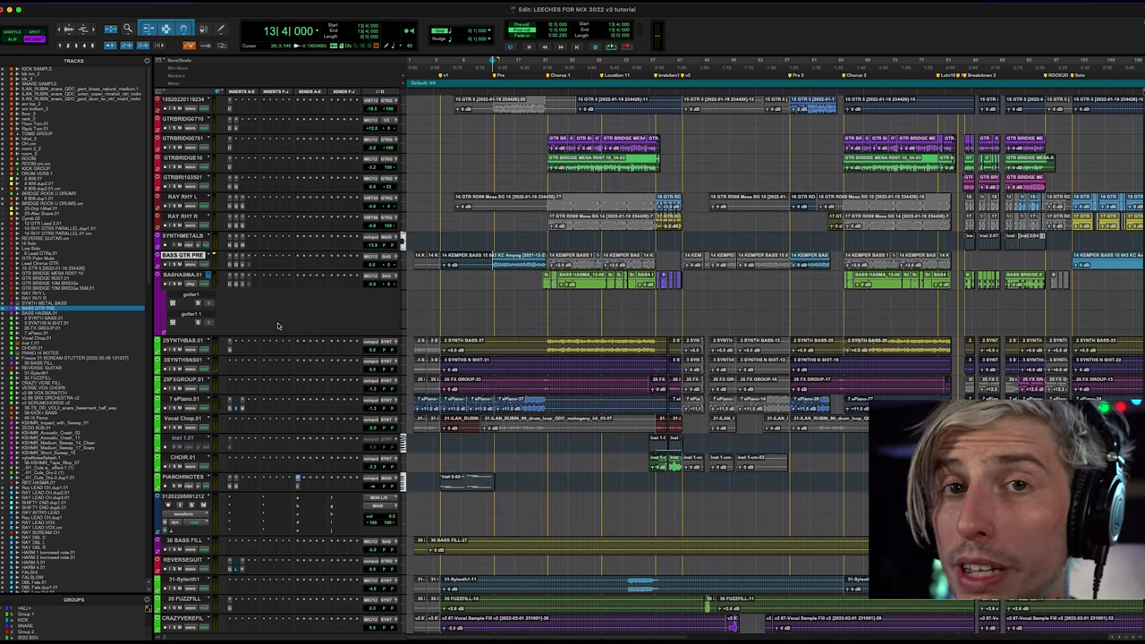
# Audition the BASS HASMA.01 track in the first chorus from bar 30 beat 4, and again from bar 21 beat 2.
pyautogui.scroll(1, 277, 322)
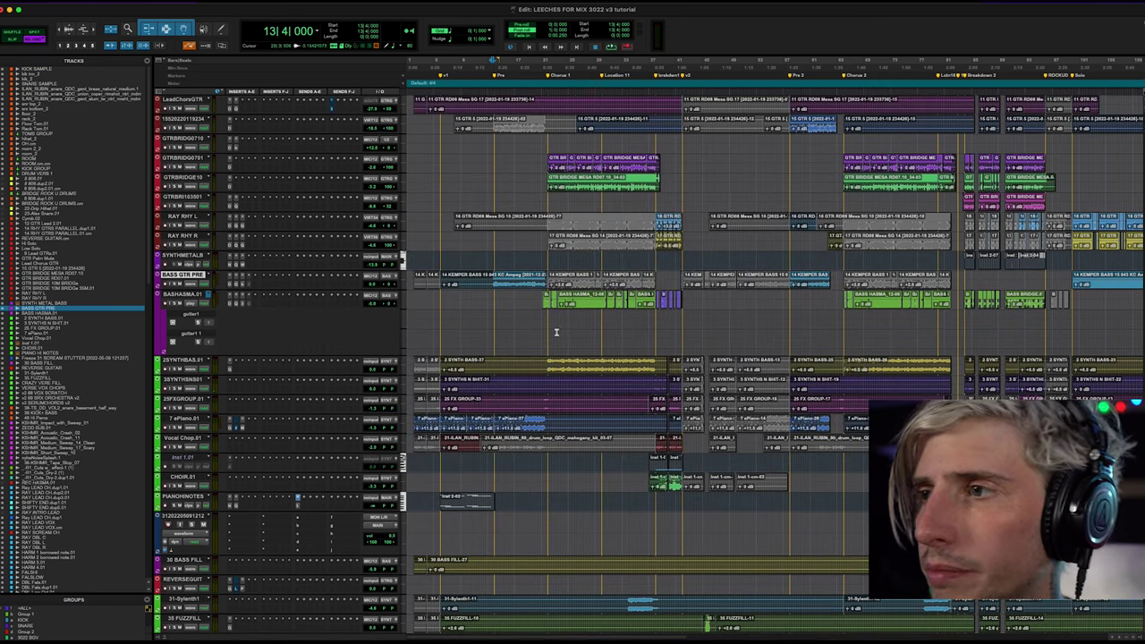
pyautogui.click(605, 314)
pyautogui.press('space')
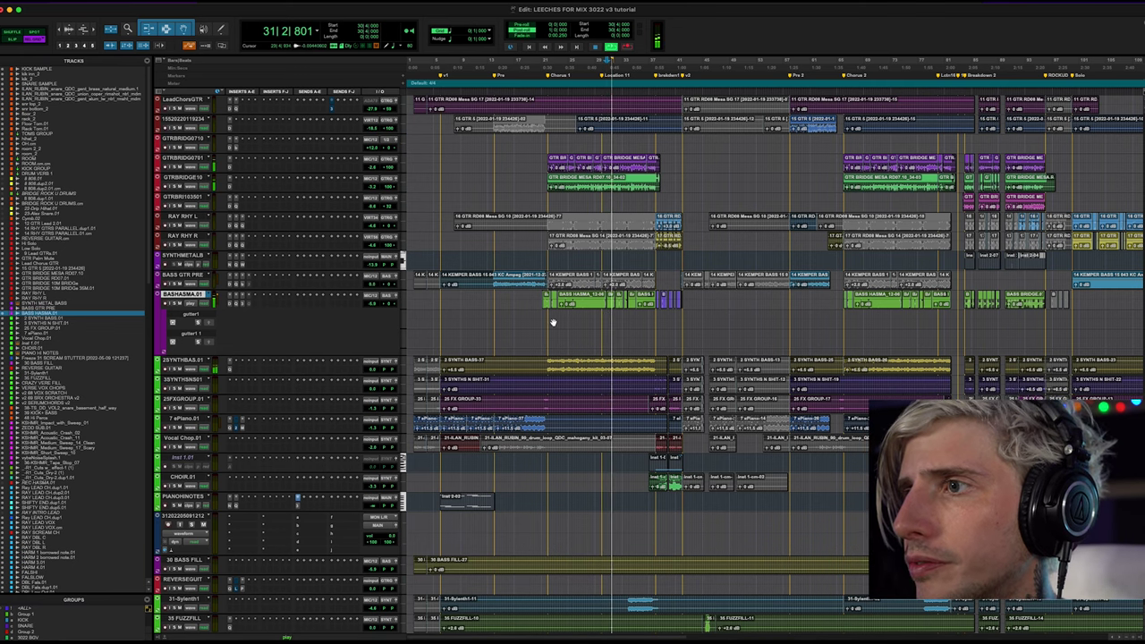
pyautogui.press('space')
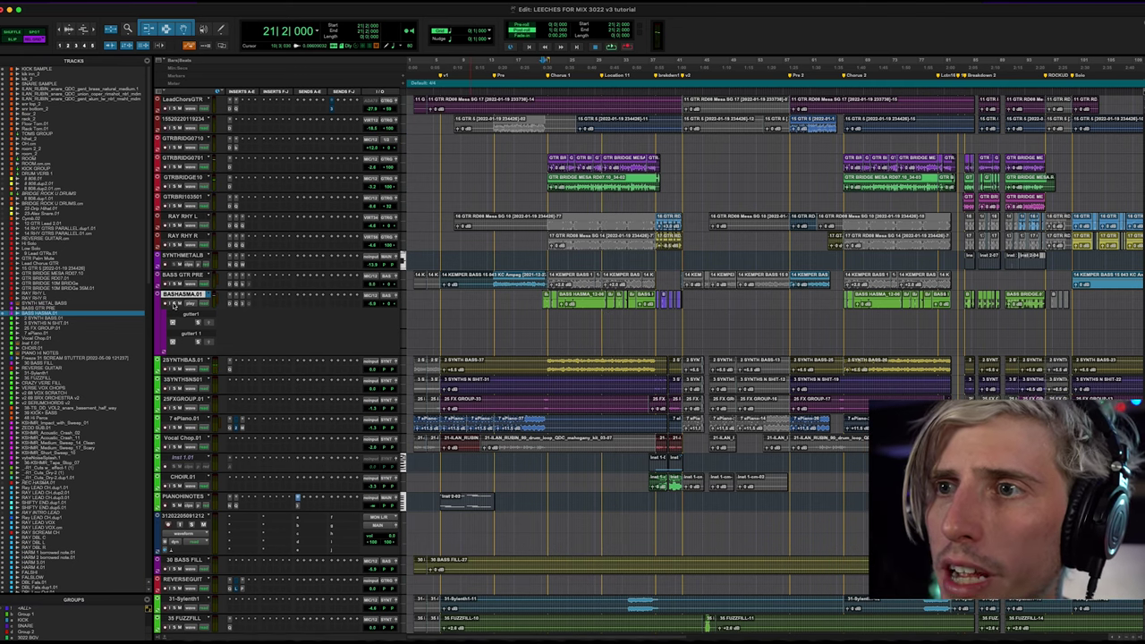
pyautogui.press('space')
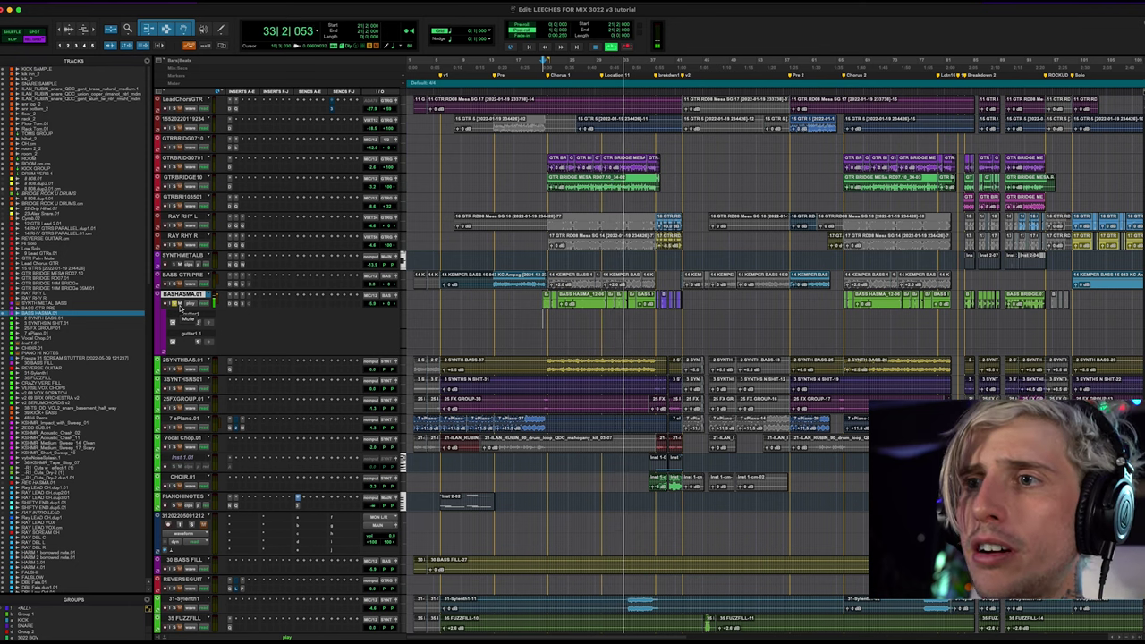
pyautogui.press('space')
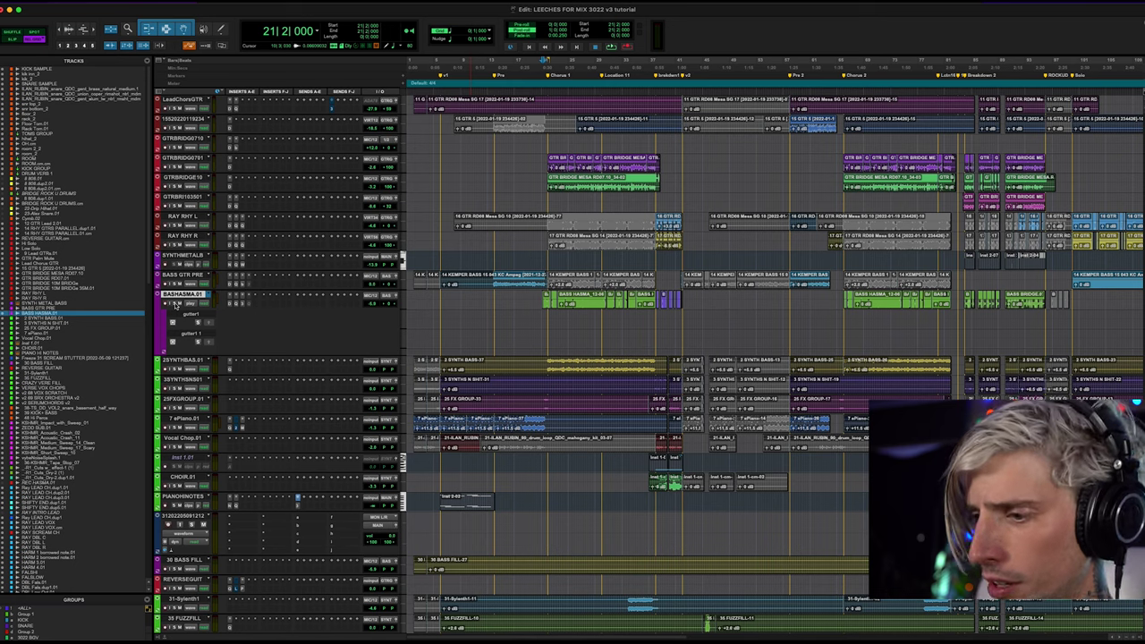
# Go to the second breakdown's BASS HASMA.01 clips and audition them from bar 83 beat 3.
pyautogui.press('super+bracketright')
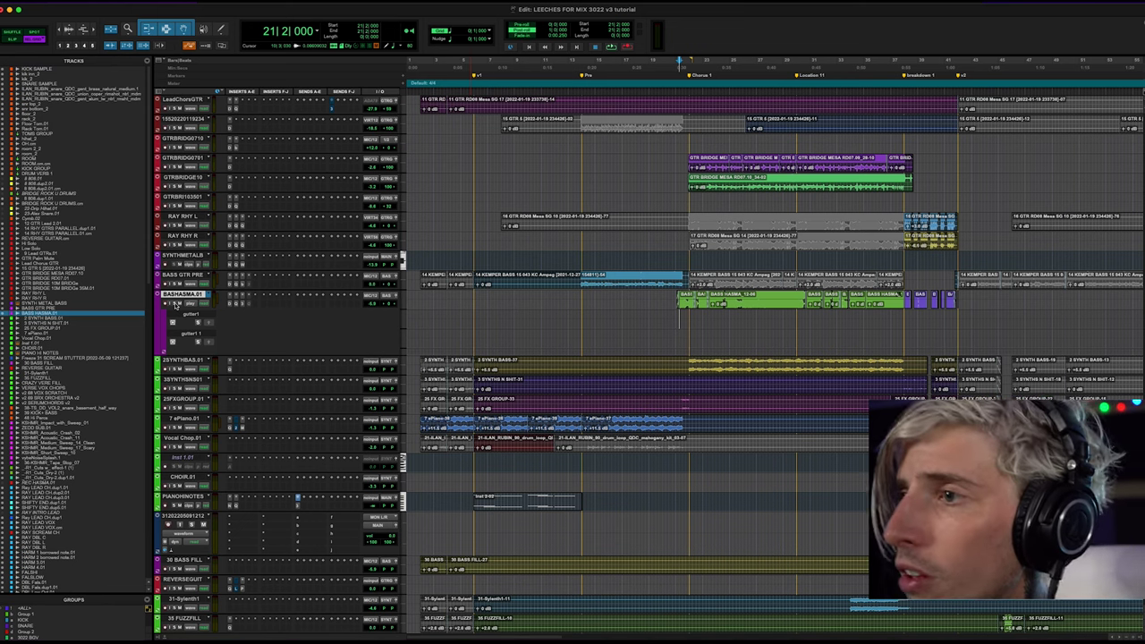
pyautogui.press('r')
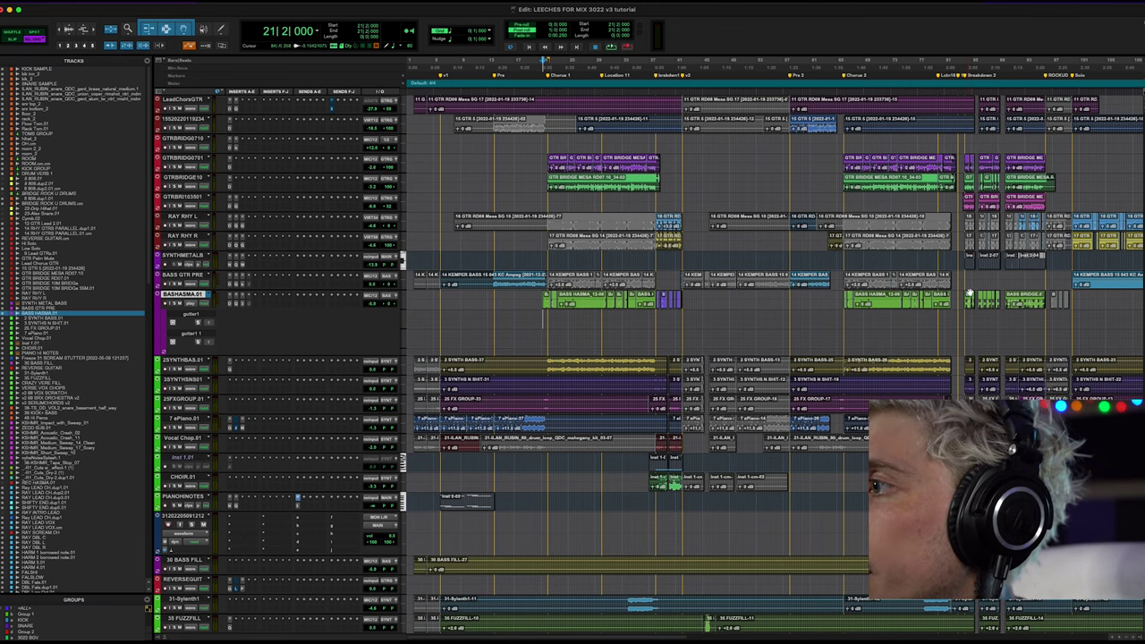
pyautogui.hscroll(10, 794, 306)
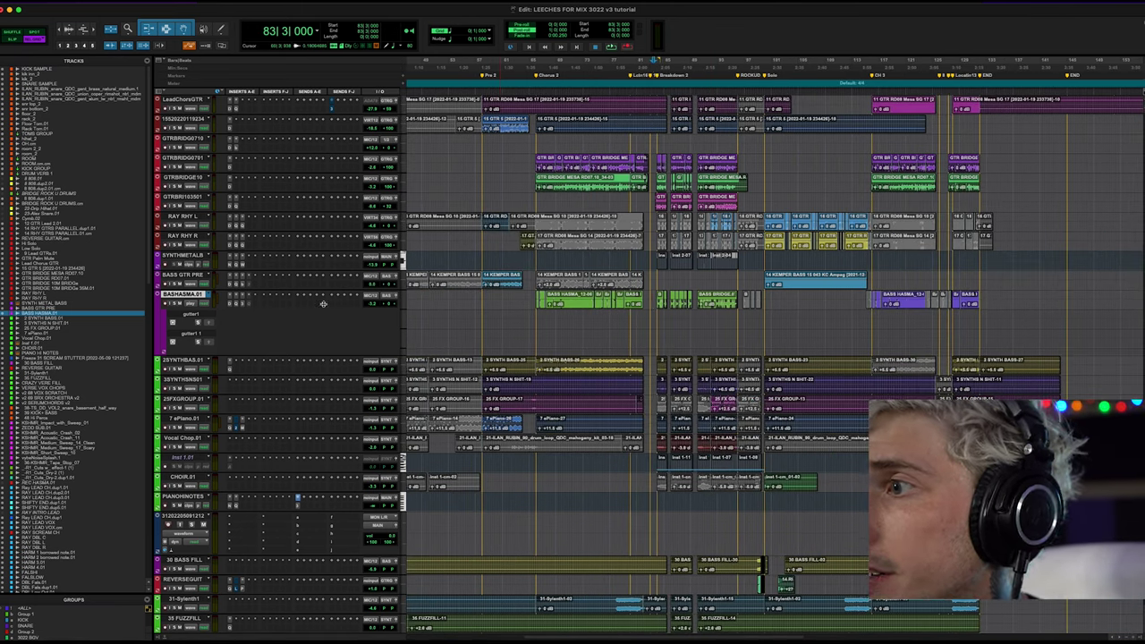
pyautogui.press('space')
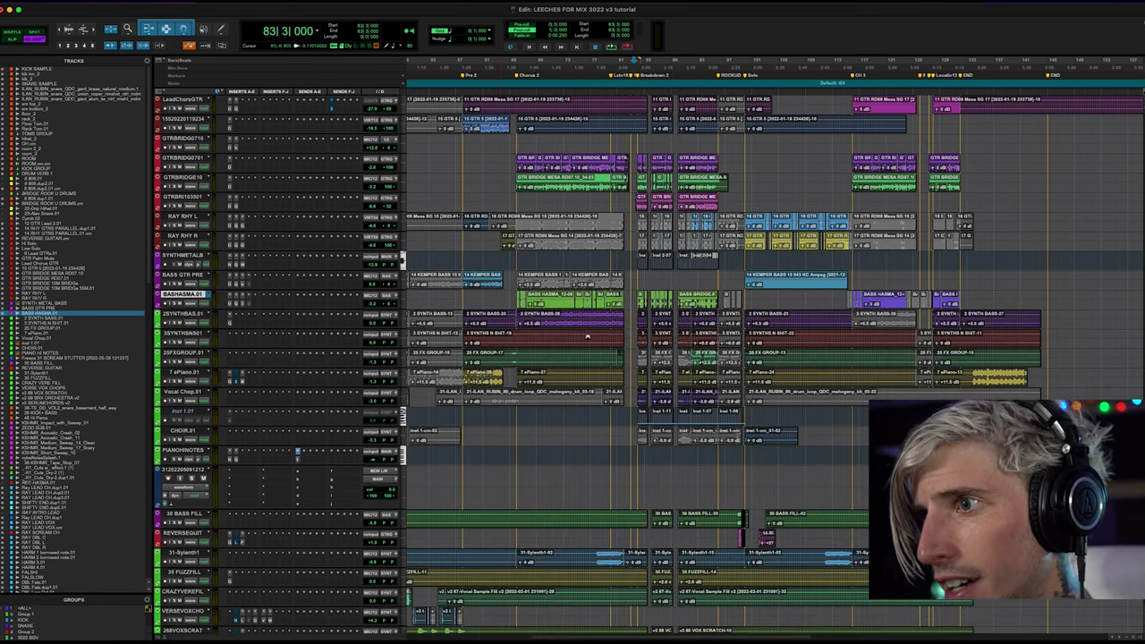
# Play the 2 SYNTH BASS.01 track soloed from bar 66 beat 3 and inspect the low cut in its Pro-Q 3 insert.
pyautogui.click(520, 337)
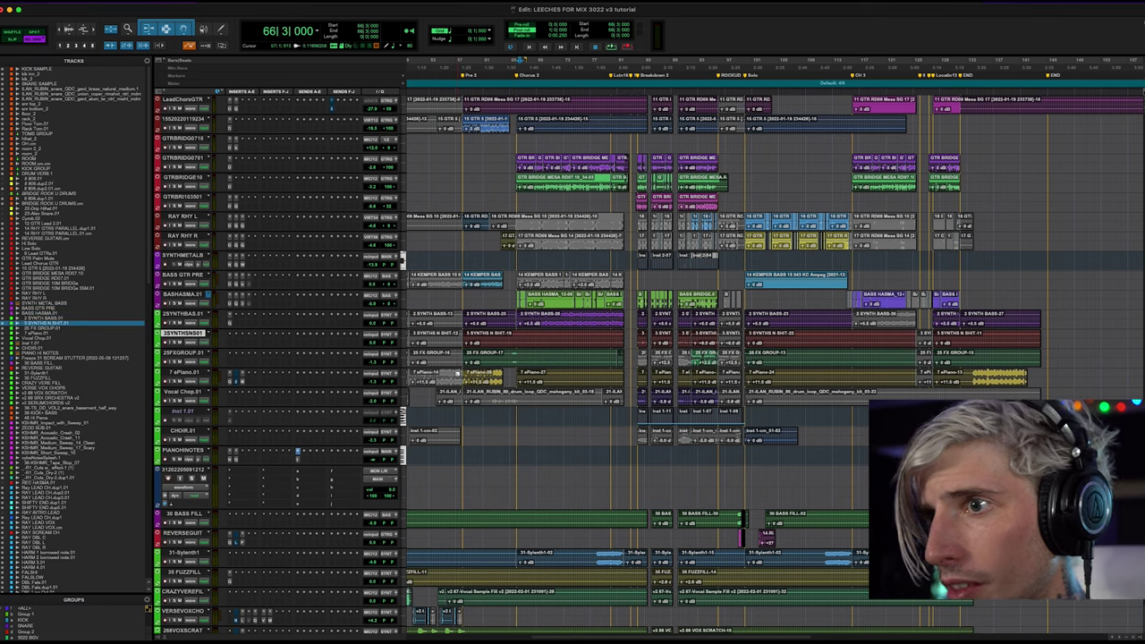
pyautogui.press('space')
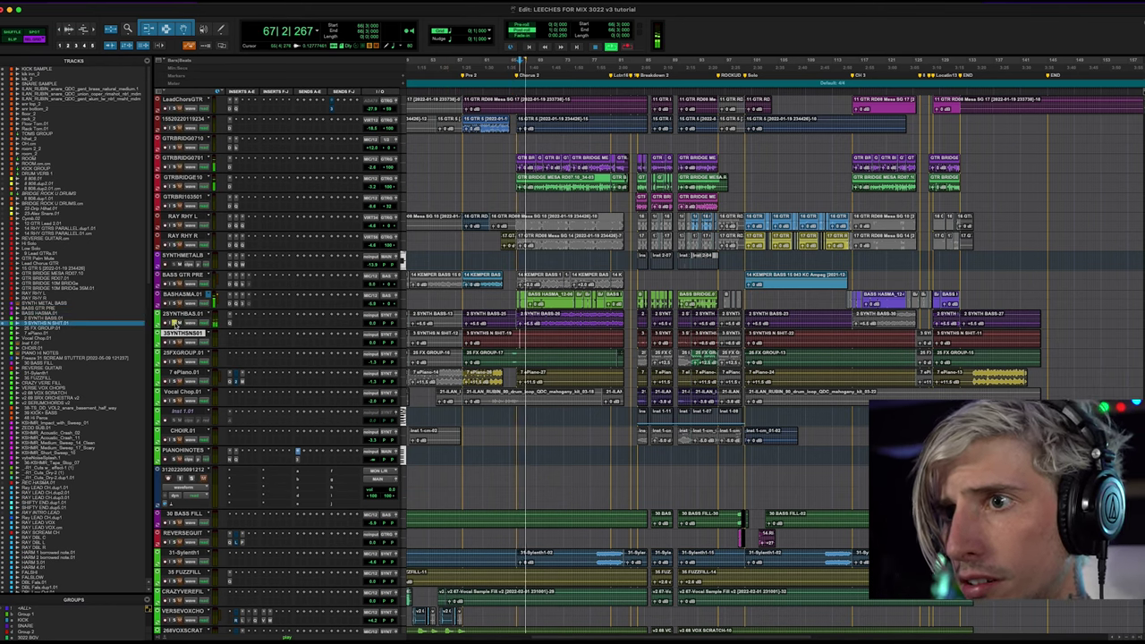
pyautogui.click(229, 320)
pyautogui.moveTo(549, 318)
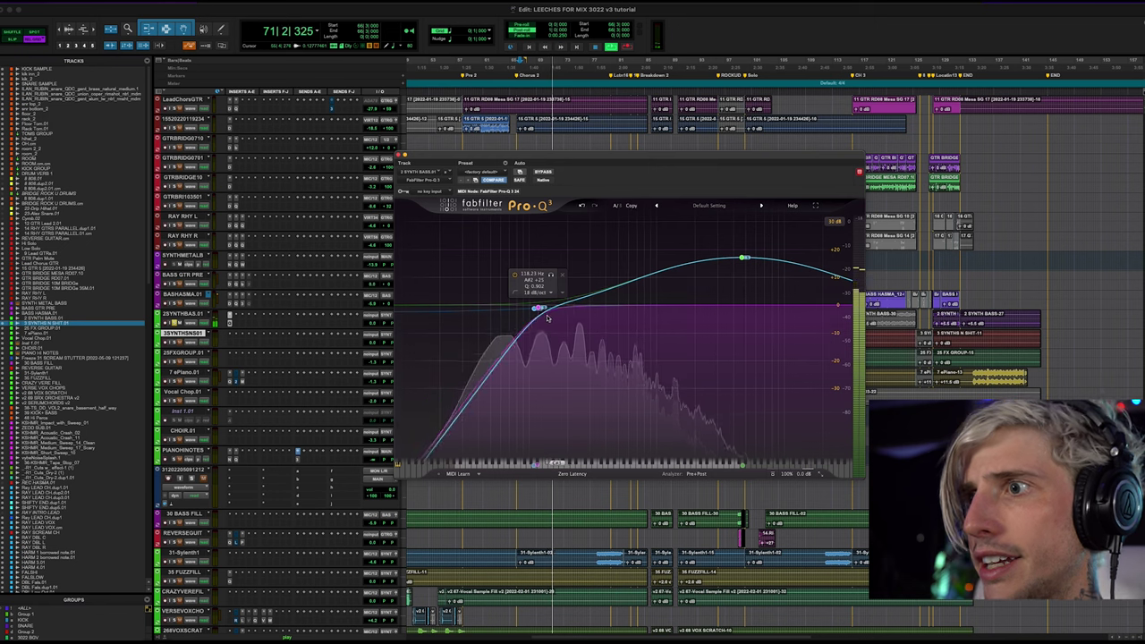
pyautogui.moveTo(549, 318); pyautogui.dragTo(534, 333)
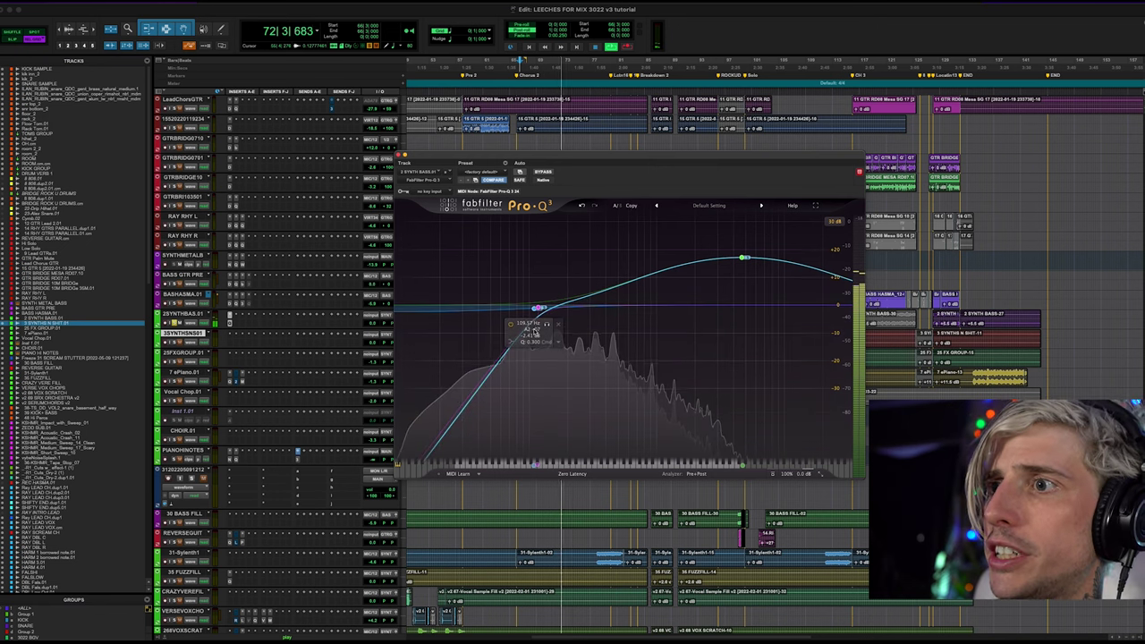
pyautogui.moveTo(741, 274)
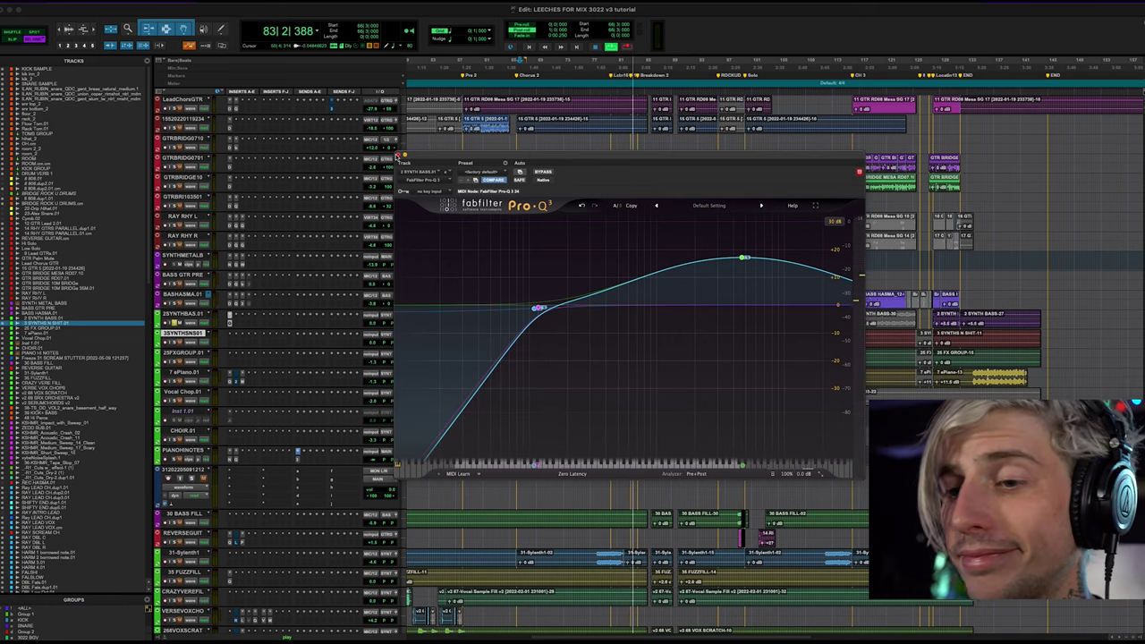
pyautogui.click(399, 156)
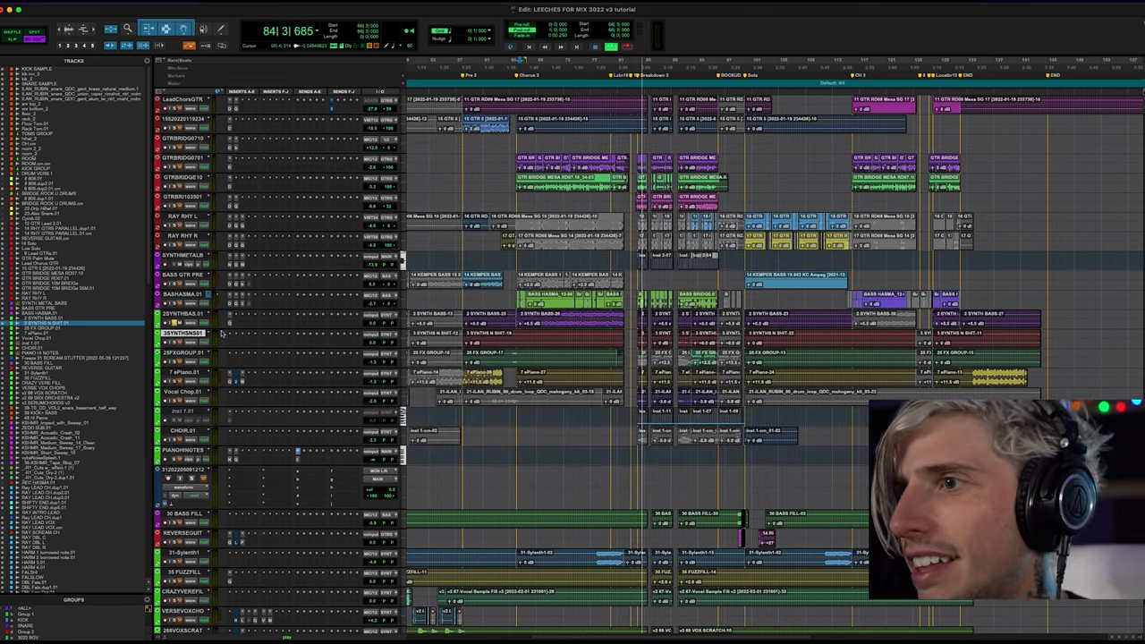
pyautogui.press('space')
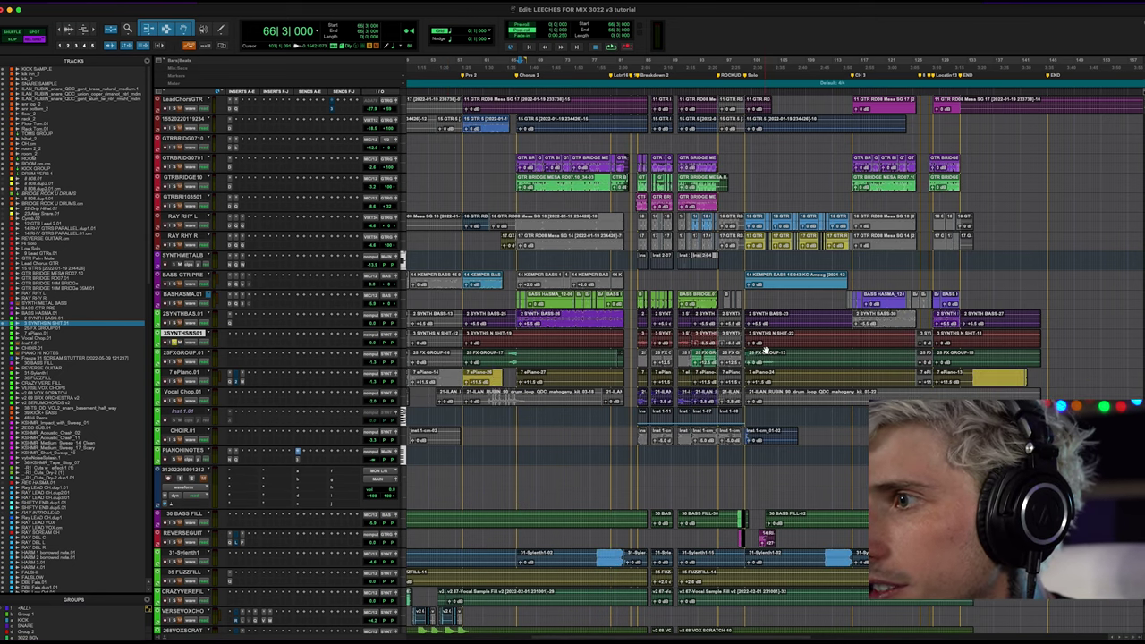
# Audition the track below 2 SYNTH BASS.01 from bar 83, at the start of the second breakdown.
pyautogui.click(636, 333)
pyautogui.press('space')
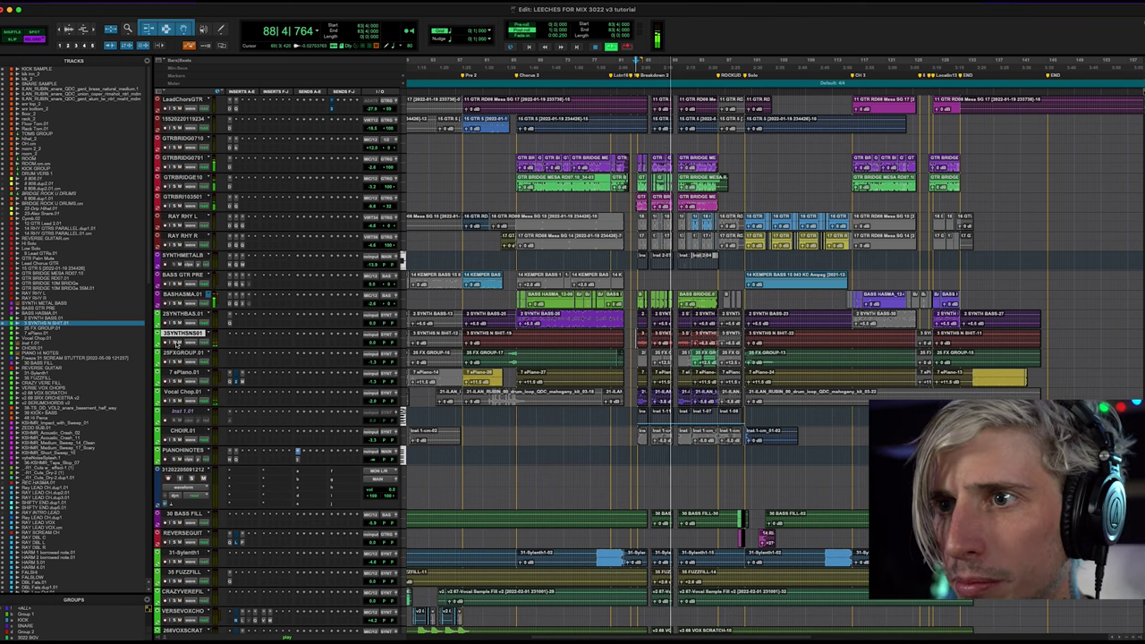
pyautogui.press('space')
# Select the 25 FX GROUP.01 clip at bar 92 and audition it.
pyautogui.click(701, 361)
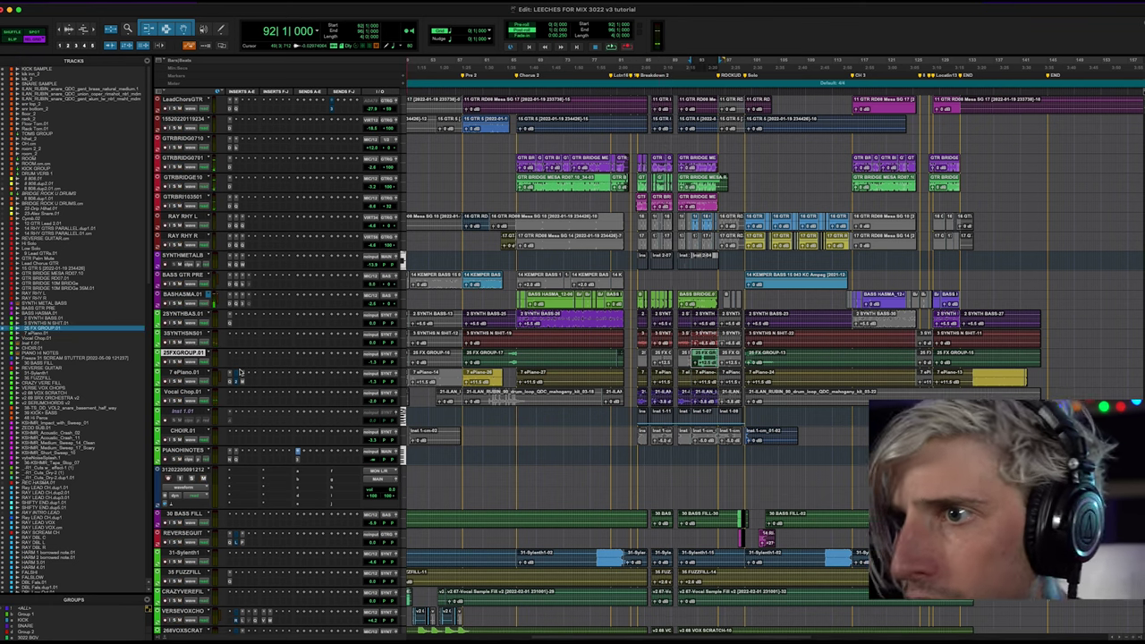
pyautogui.press('space')
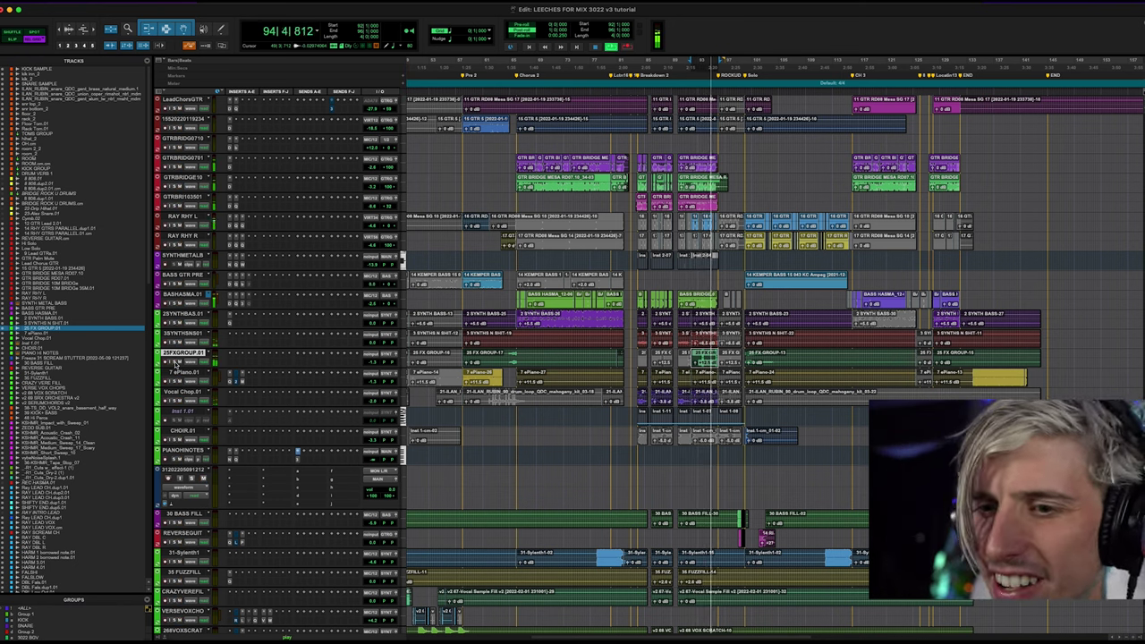
pyautogui.press('space')
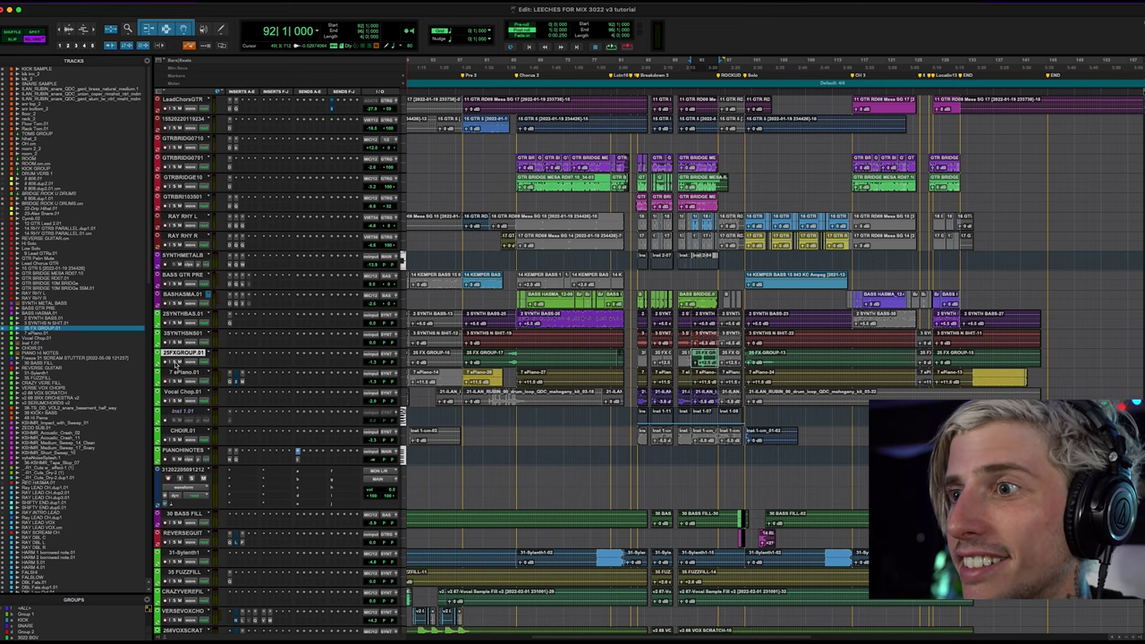
# Select the 7 ePiano.01 clip at bar 58 in the second pre-chorus and audition it soloed.
pyautogui.click(185, 371)
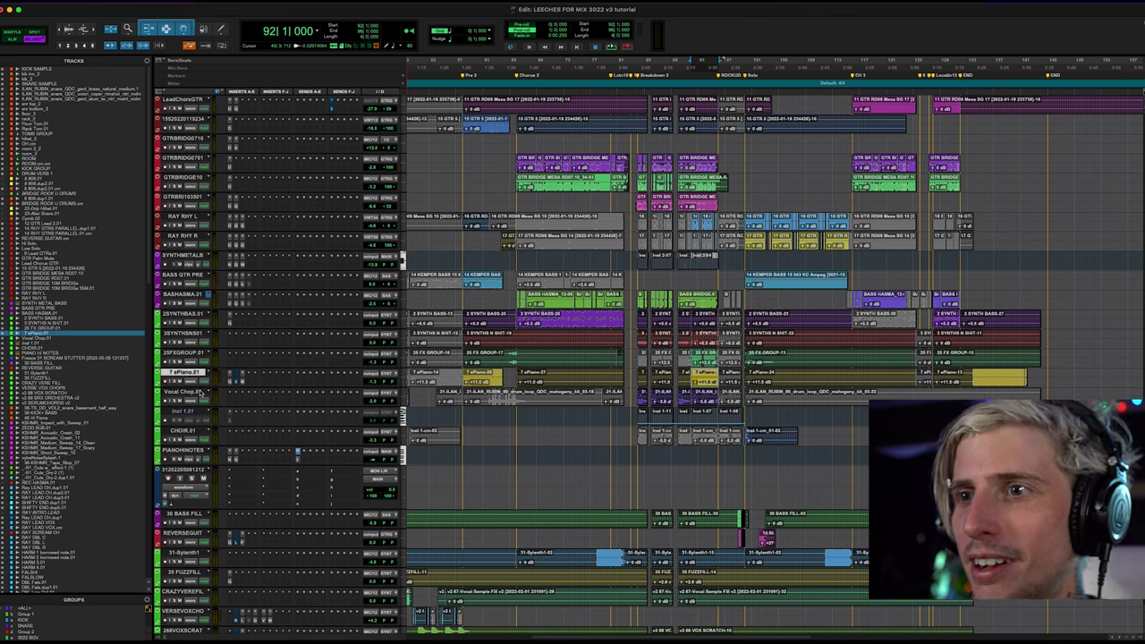
pyautogui.click(489, 383)
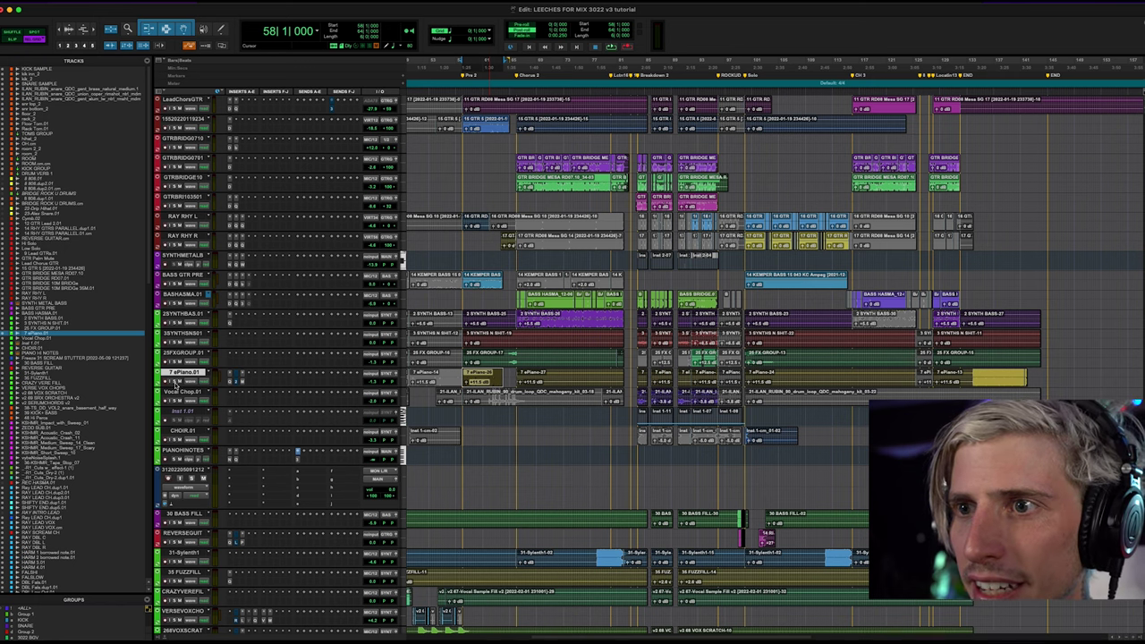
pyautogui.press('space')
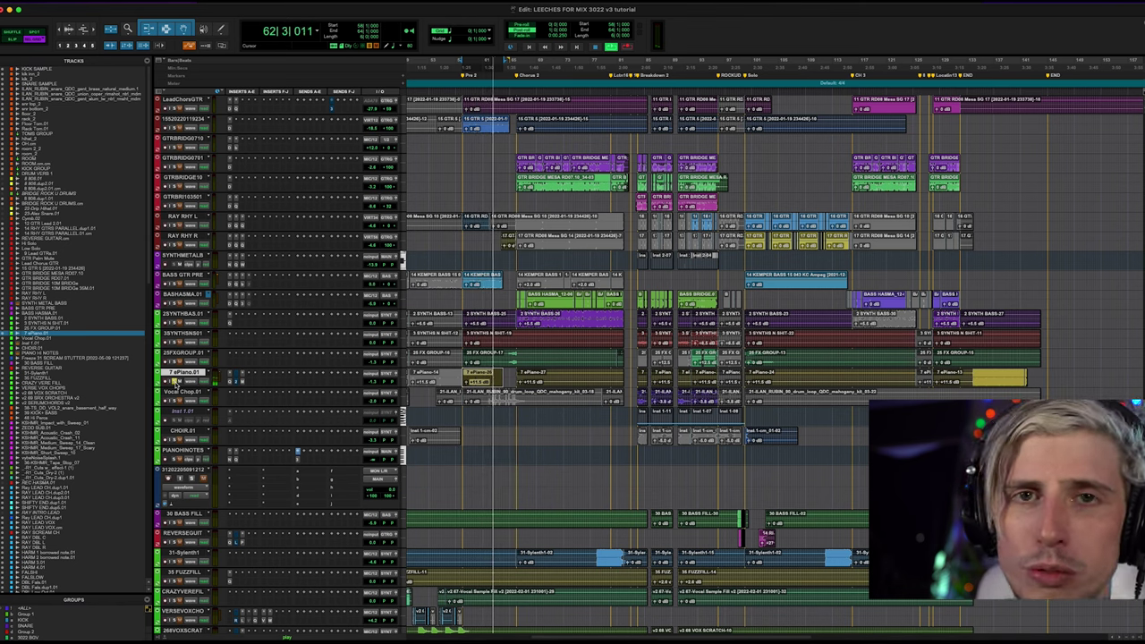
pyautogui.press('space')
pyautogui.press('space')
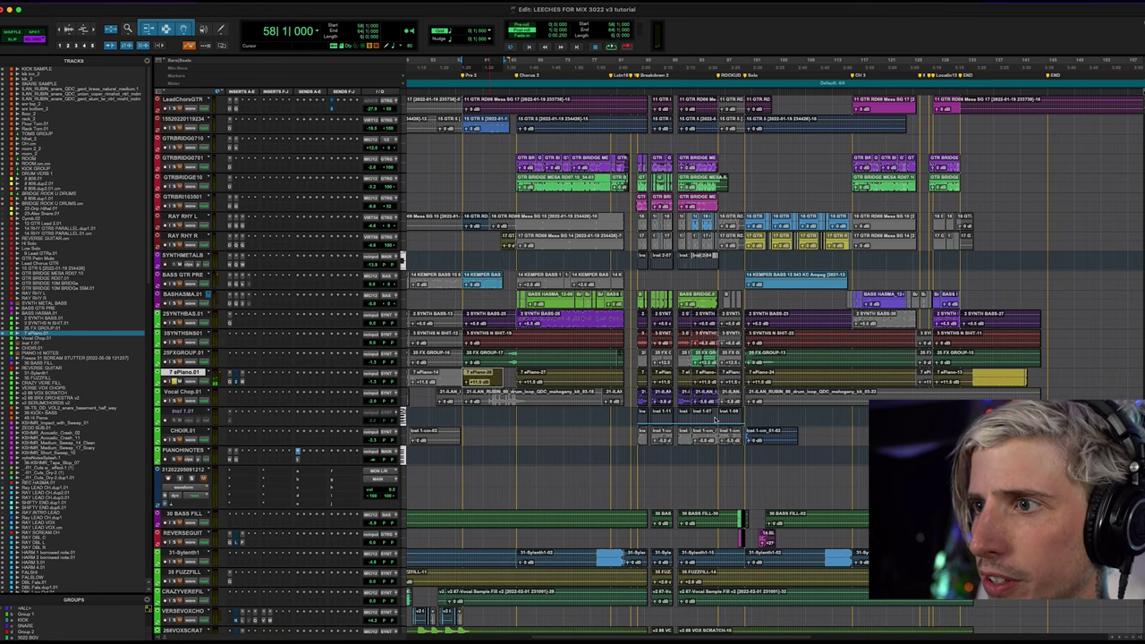
# Audition the Vocal Chop.01 track soloed from bar 83 beat 3.
pyautogui.click(634, 391)
pyautogui.press('space')
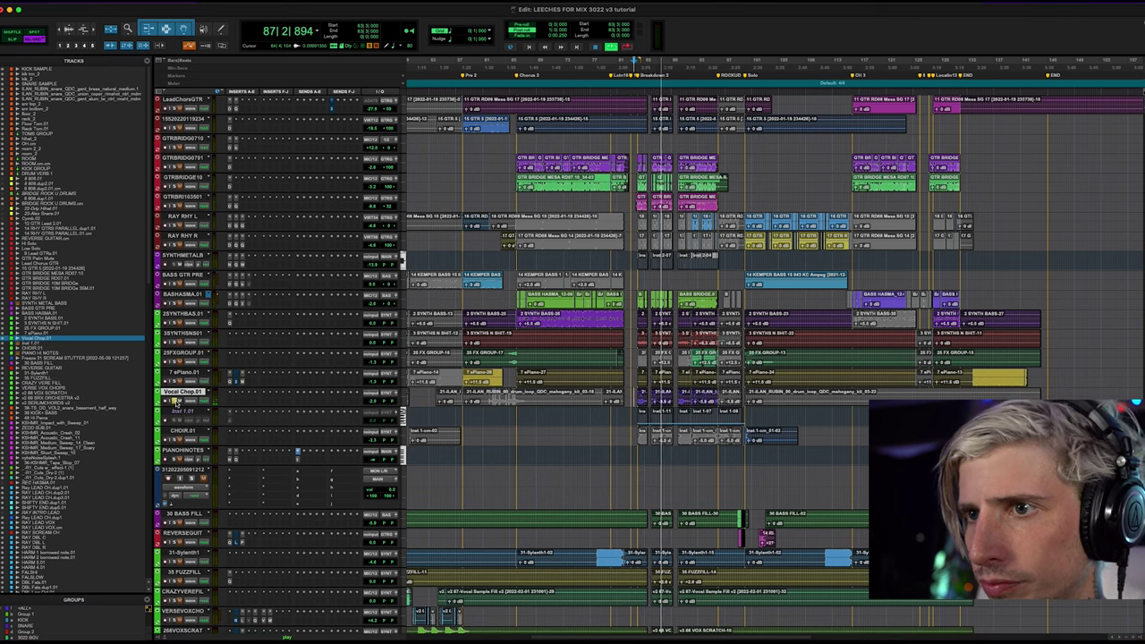
pyautogui.press('space')
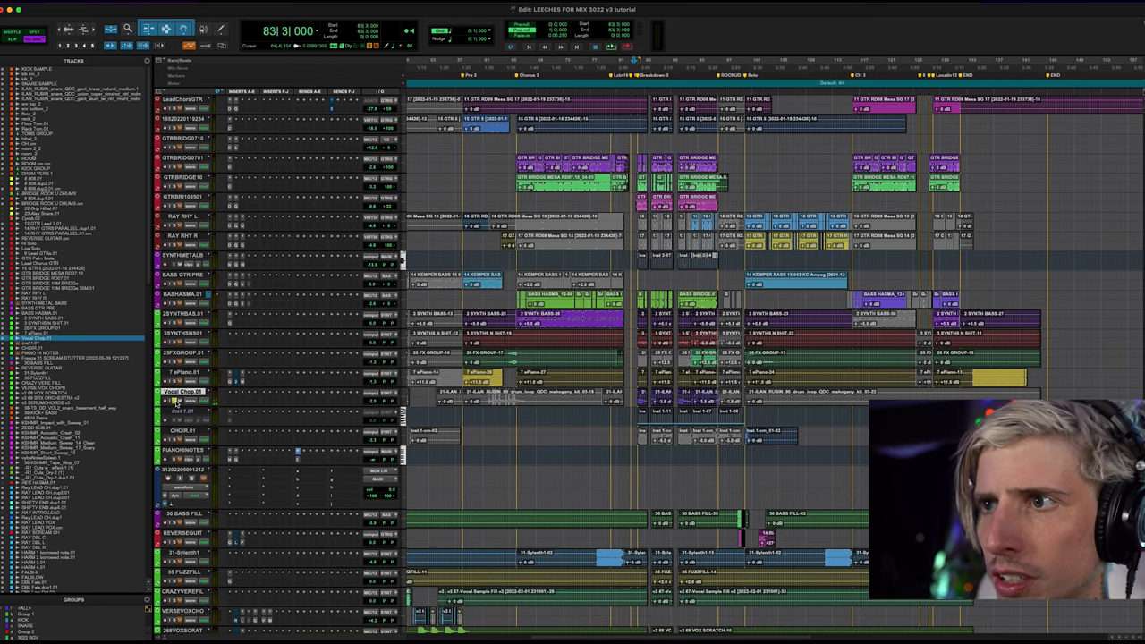
# Play the Vocal Chop.01 passage from bar 83 beat 3 once more and release the track's solo.
pyautogui.press('space')
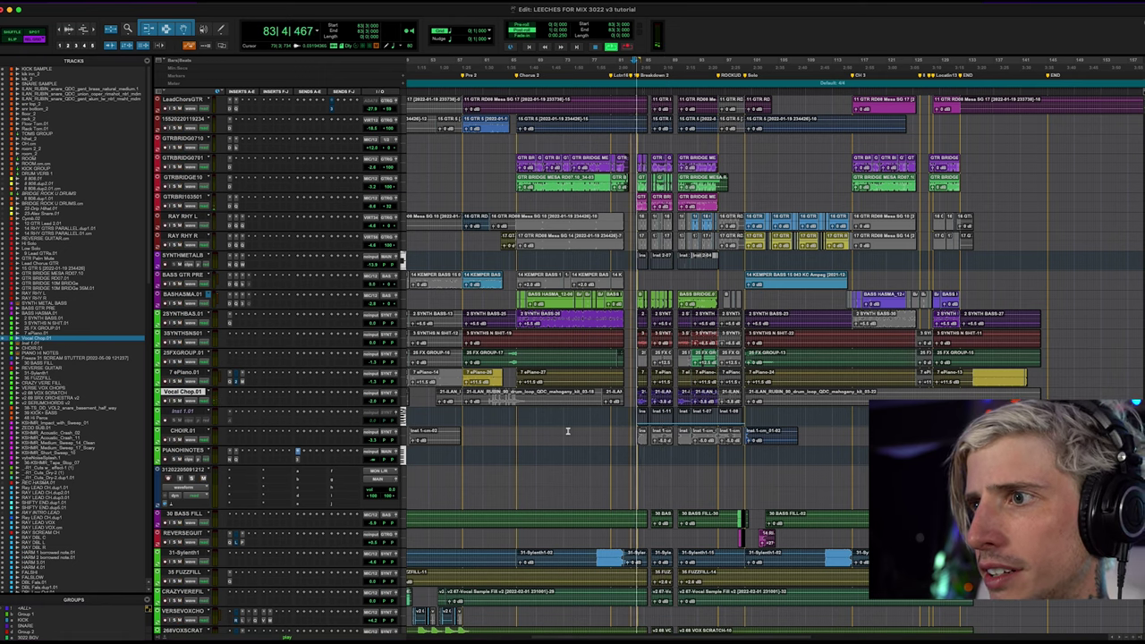
pyautogui.press('space')
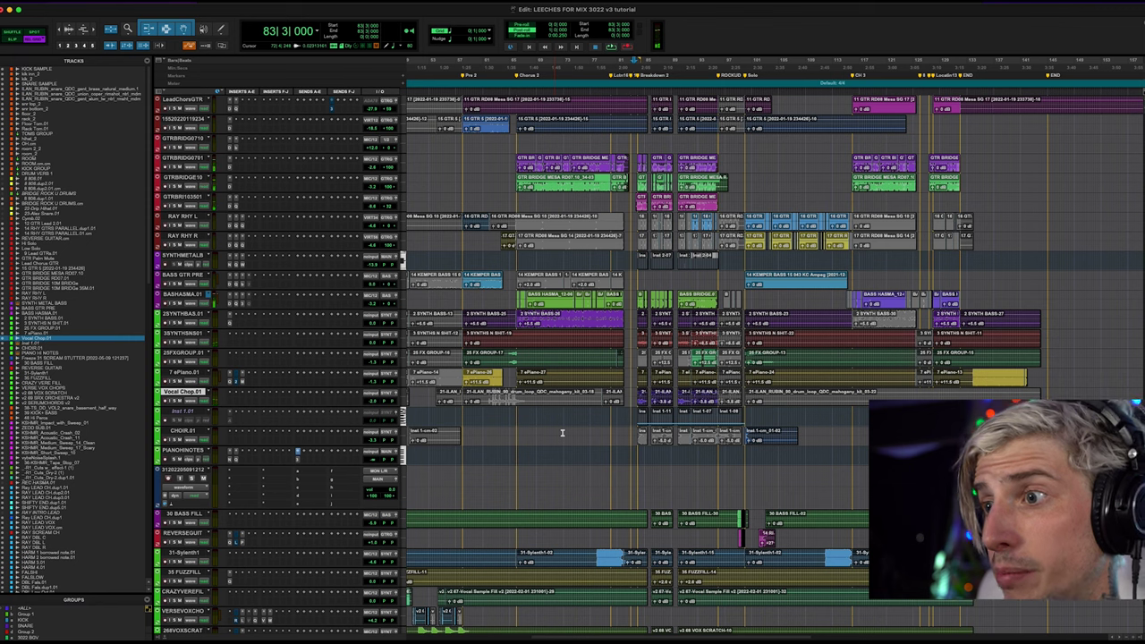
# Audition the CHOIR.01 track soloed from bar 38 beat 2, around the first breakdown.
pyautogui.scroll(-6, 498, 444)
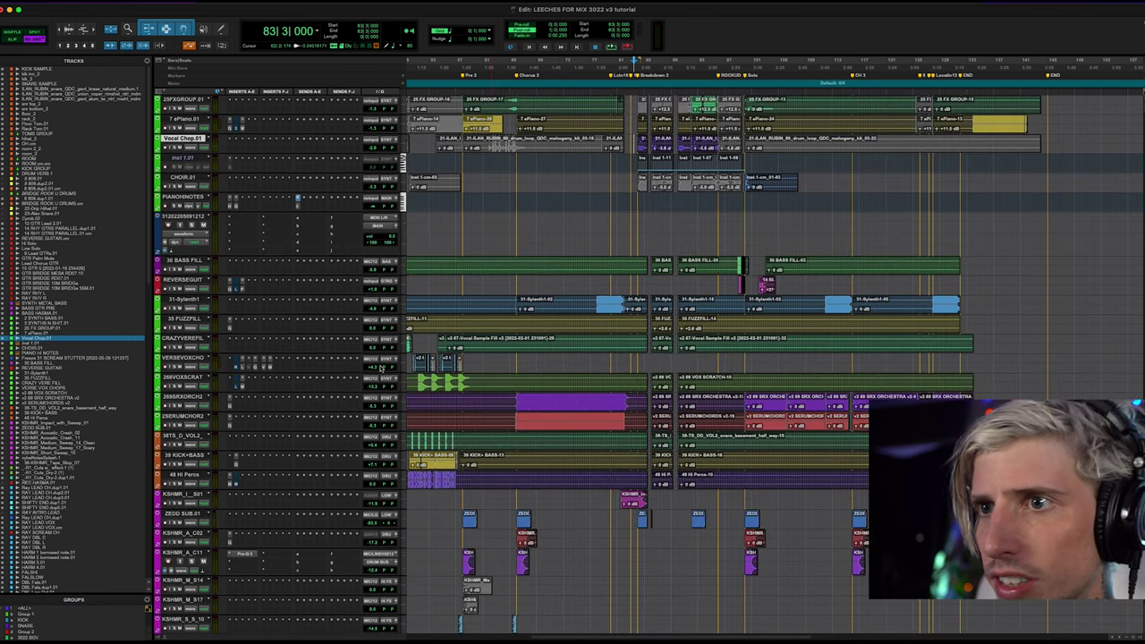
pyautogui.hscroll(-3, 1059, 344)
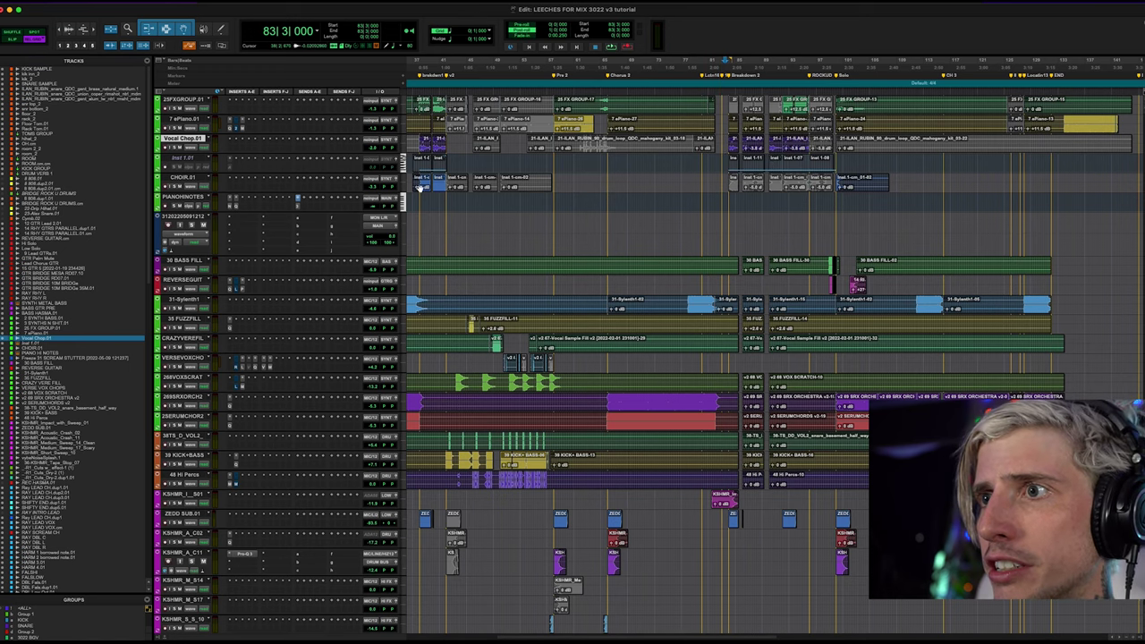
pyautogui.click(182, 178)
pyautogui.hscroll(-1, 179, 190)
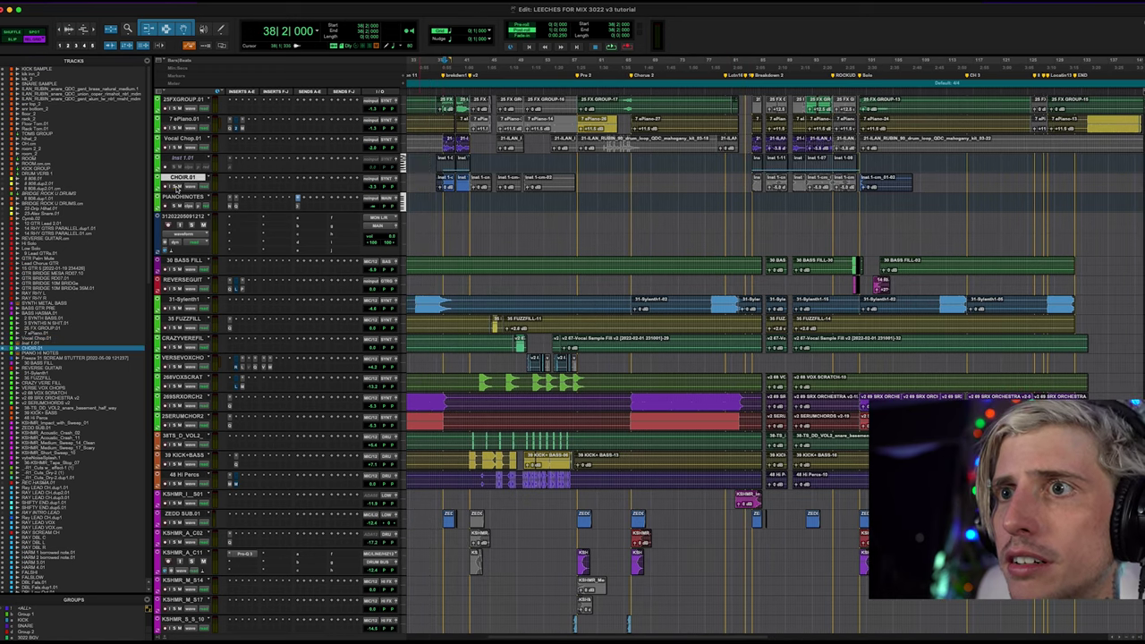
pyautogui.press('space')
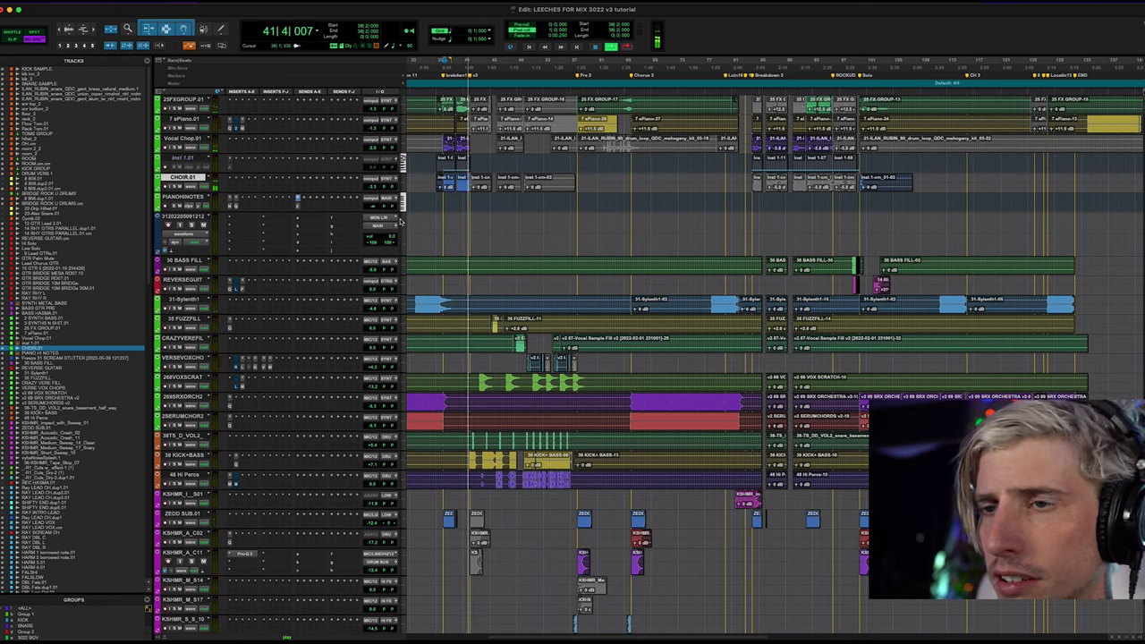
pyautogui.press('space')
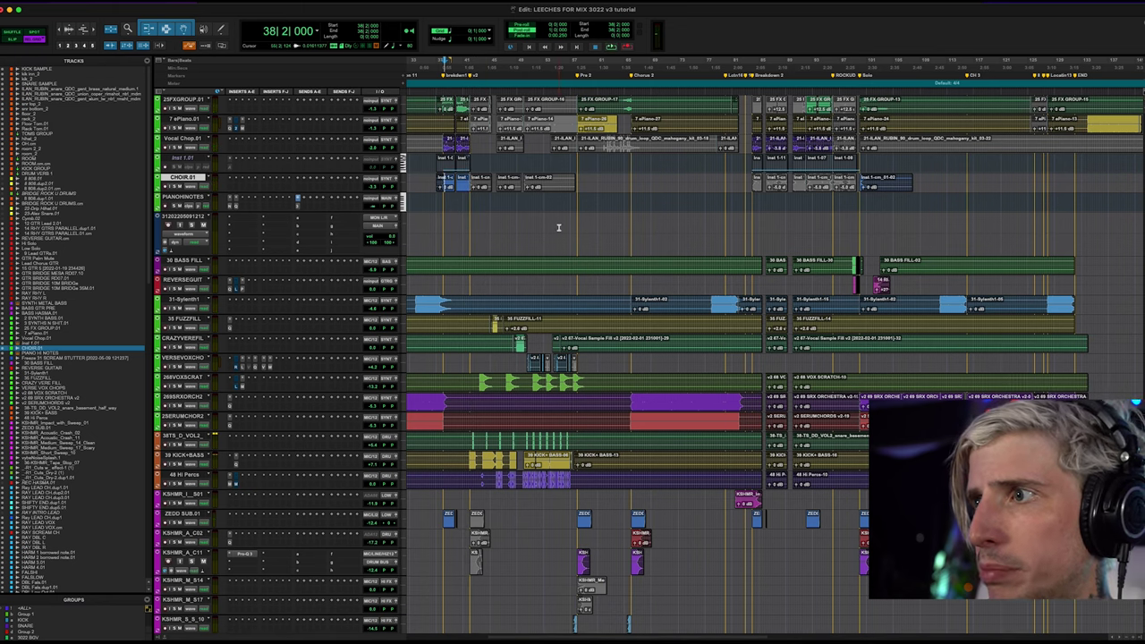
# Audition the 31-Sylenth1 track soloed from bar 33 beat 3, leading into the first breakdown.
pyautogui.click(413, 302)
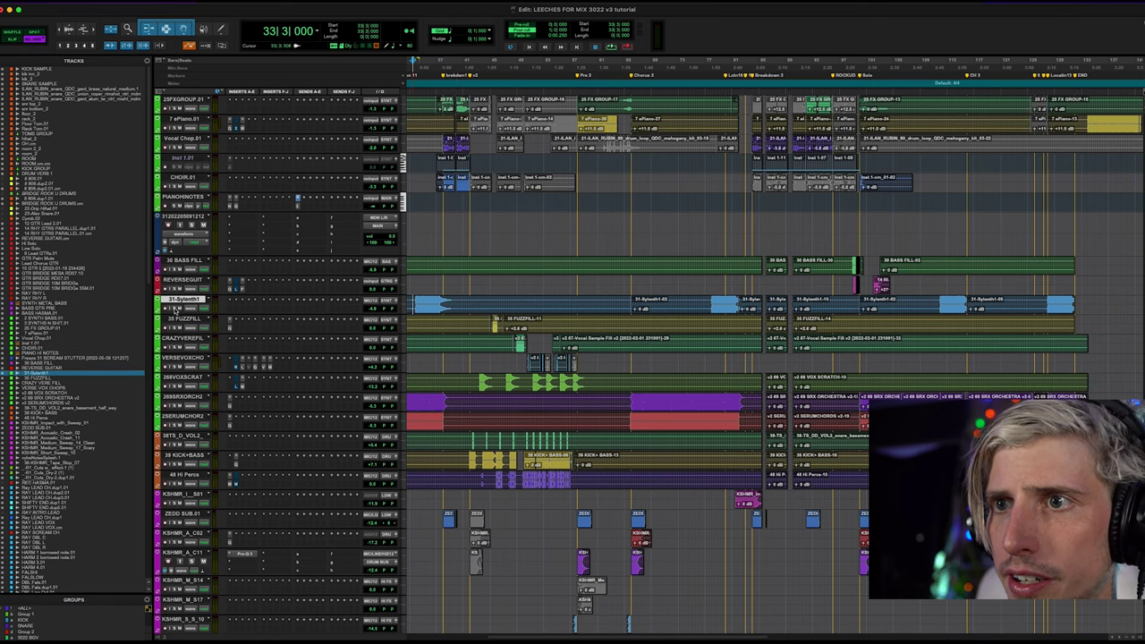
pyautogui.press('space')
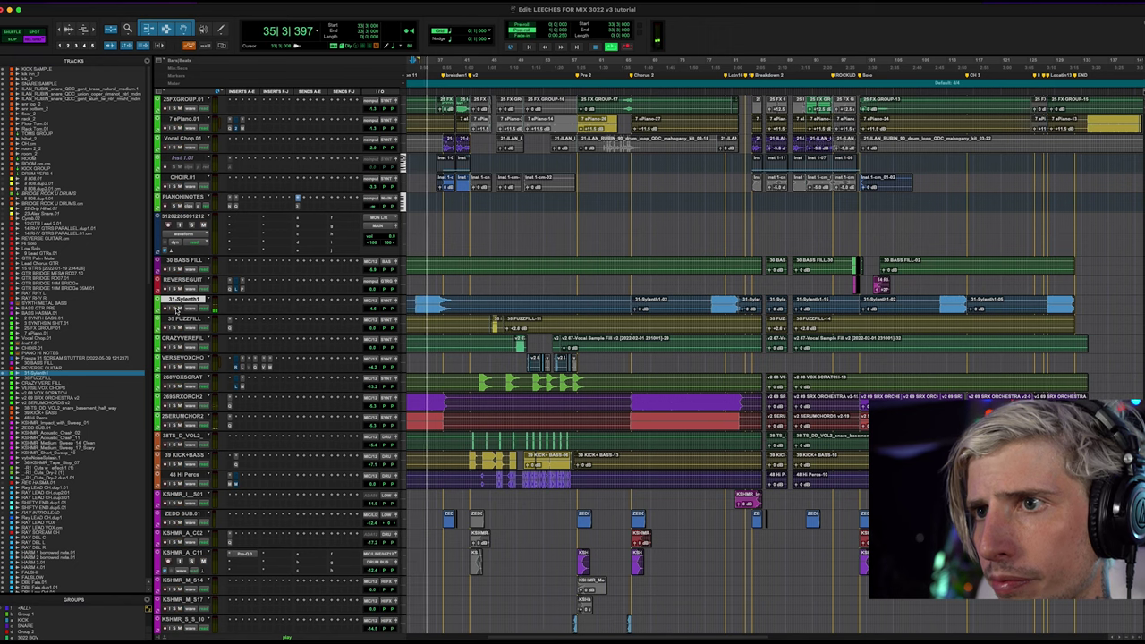
pyautogui.press('space')
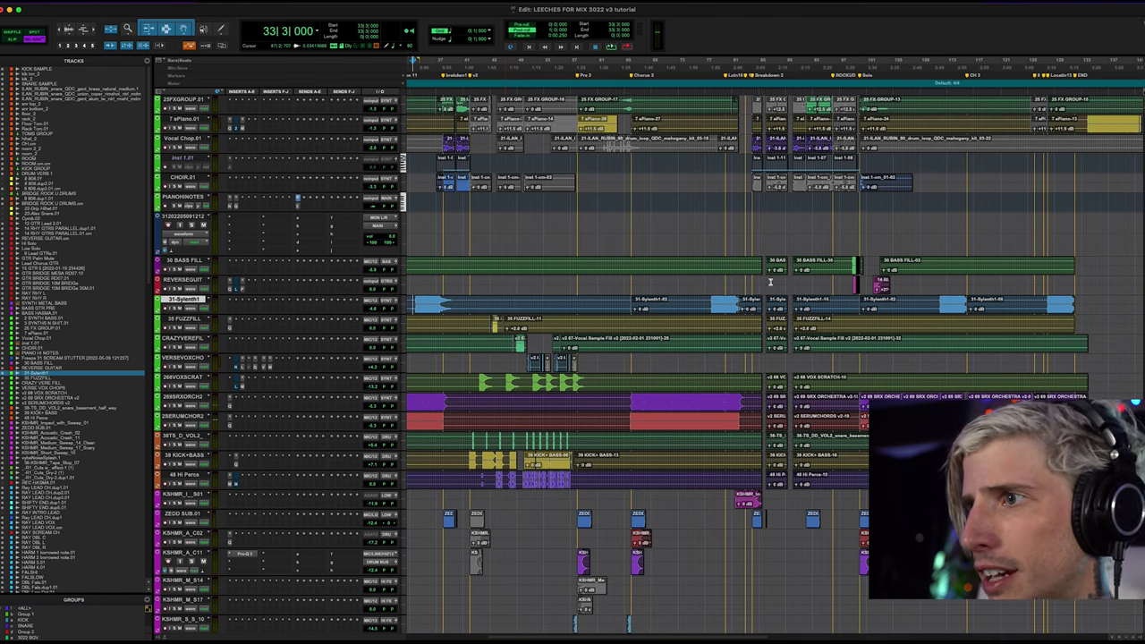
# Solo the 30 BASS FILL track and audition the fill before the solo section from bar 99.
pyautogui.click(709, 278)
pyautogui.press('t')
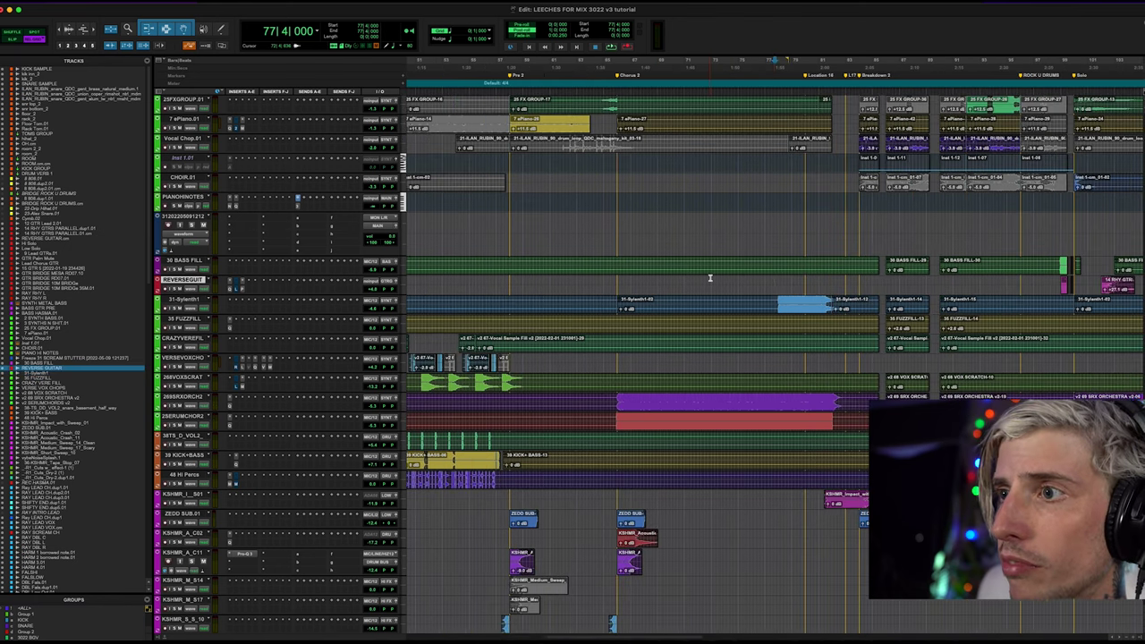
pyautogui.press('r')
pyautogui.press('r')
pyautogui.press('t')
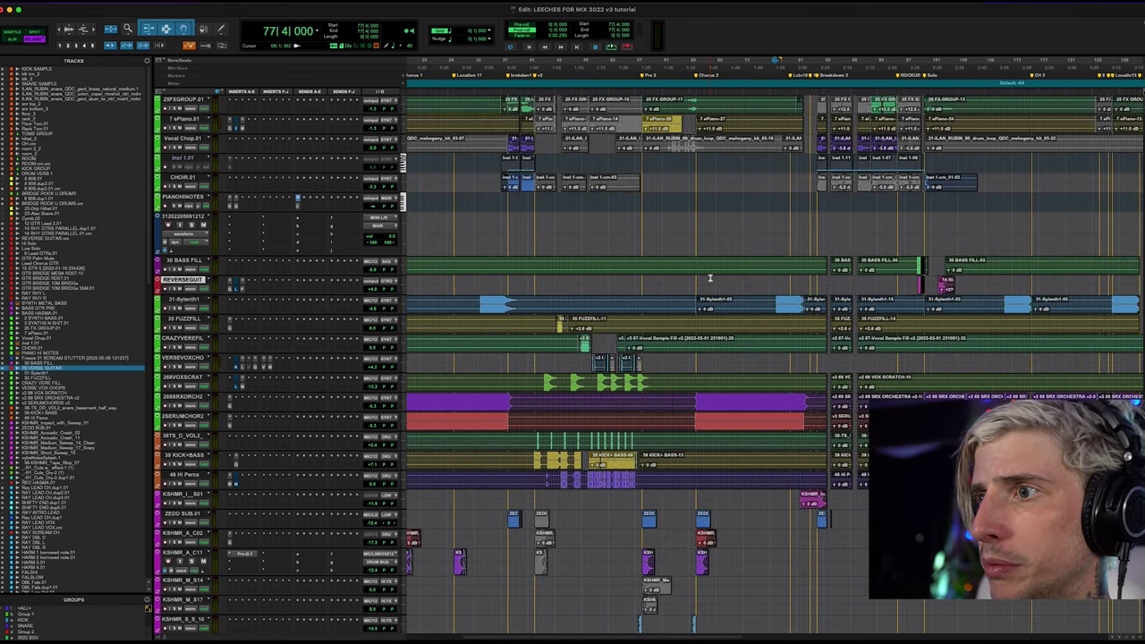
pyautogui.click(915, 260)
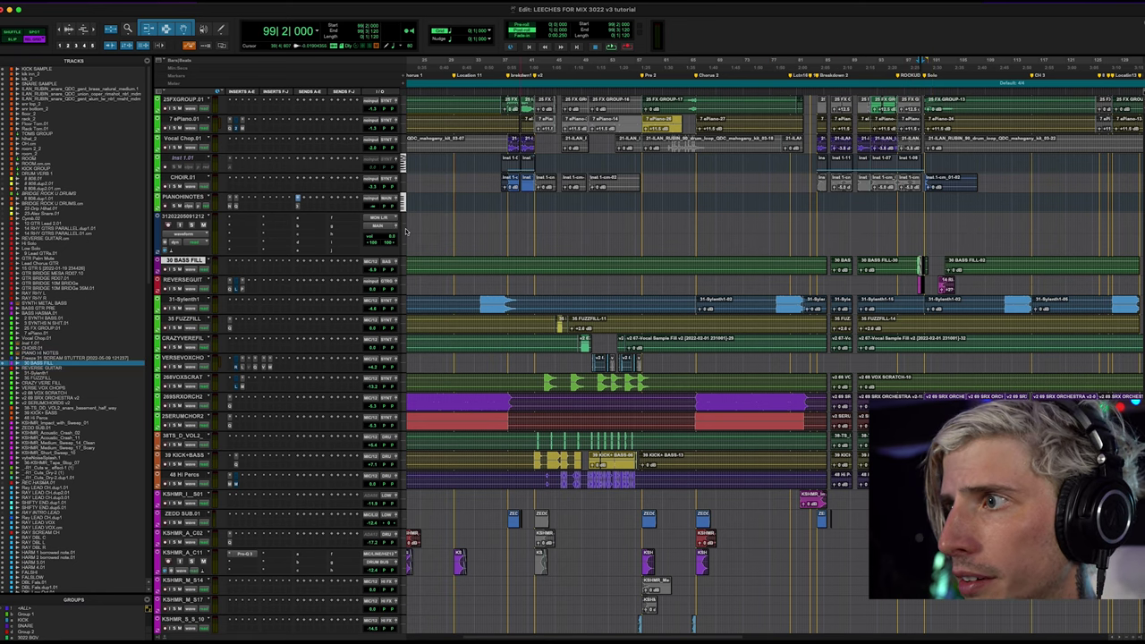
pyautogui.click(914, 262)
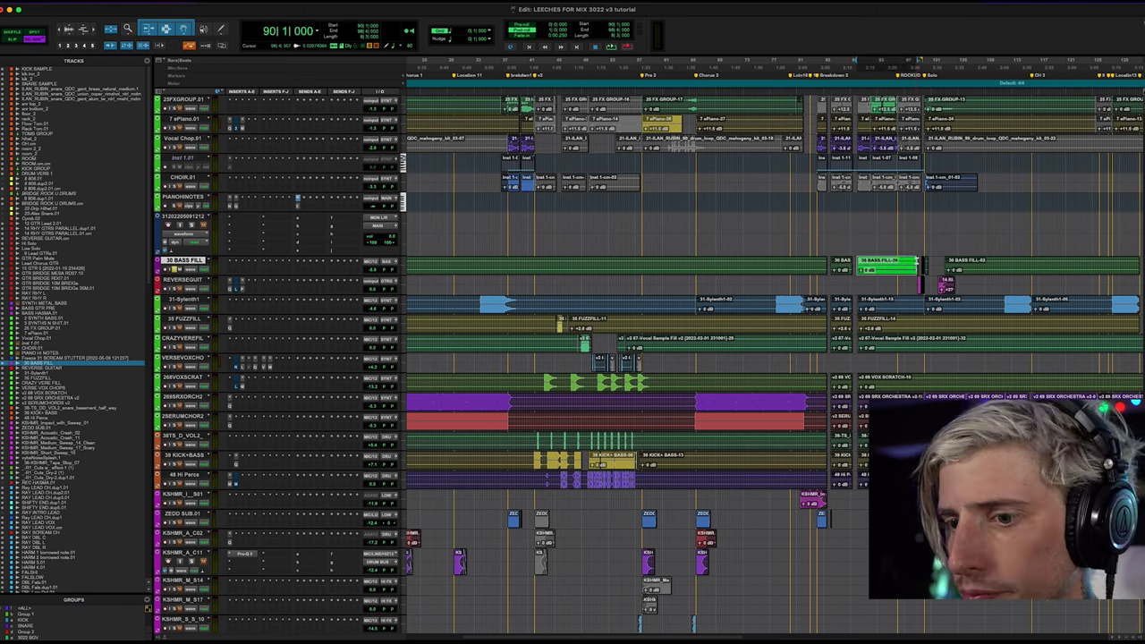
pyautogui.click(916, 236)
pyautogui.press('space')
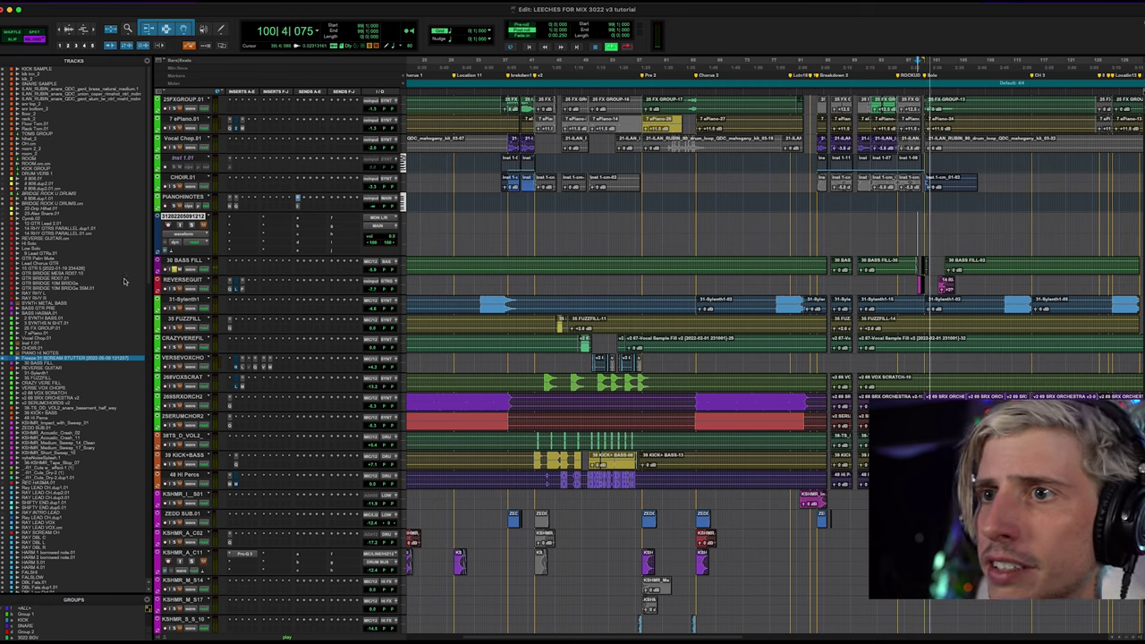
pyautogui.press('space')
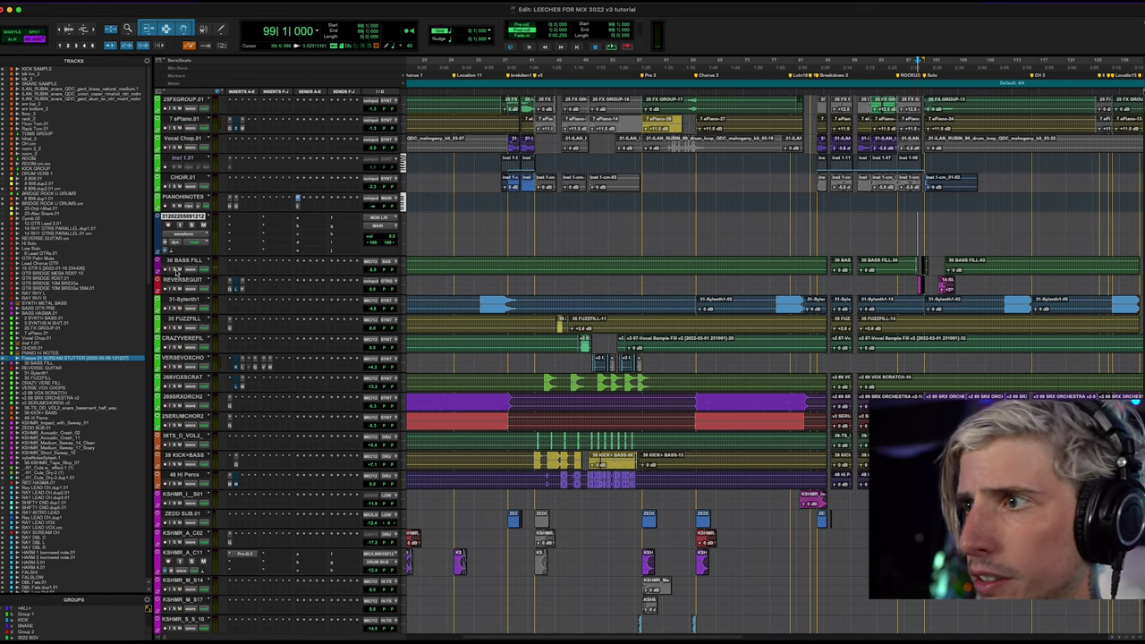
# Audition the REVERSE GUITAR track soloed from bar 98 beat 3 and unsoloed from bar 97 beat 4.
pyautogui.click(916, 280)
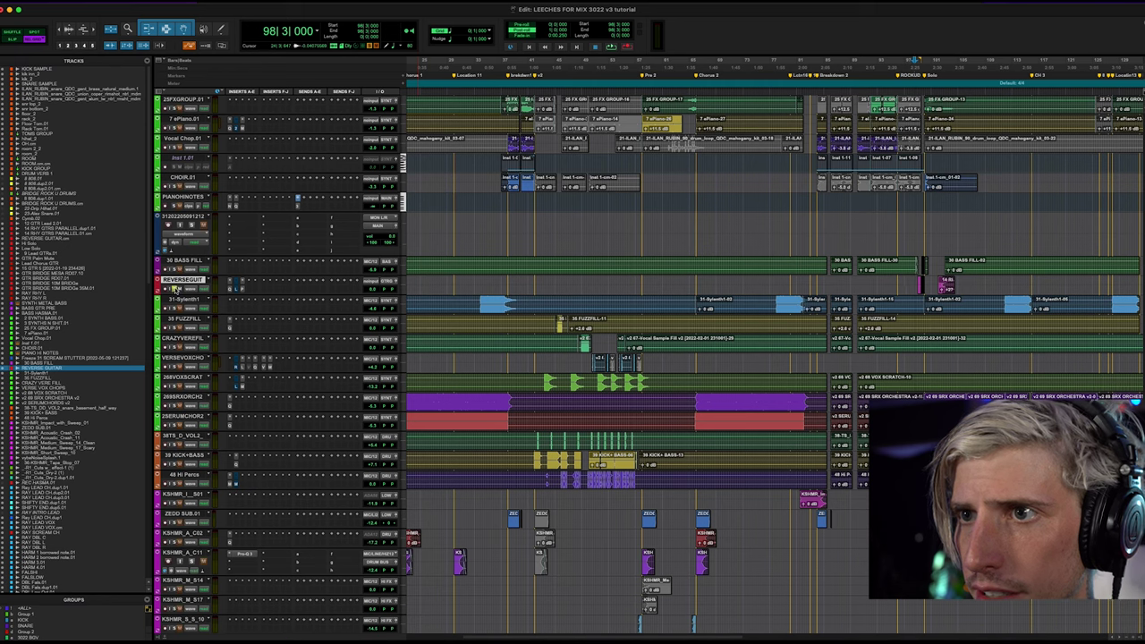
pyautogui.press('space')
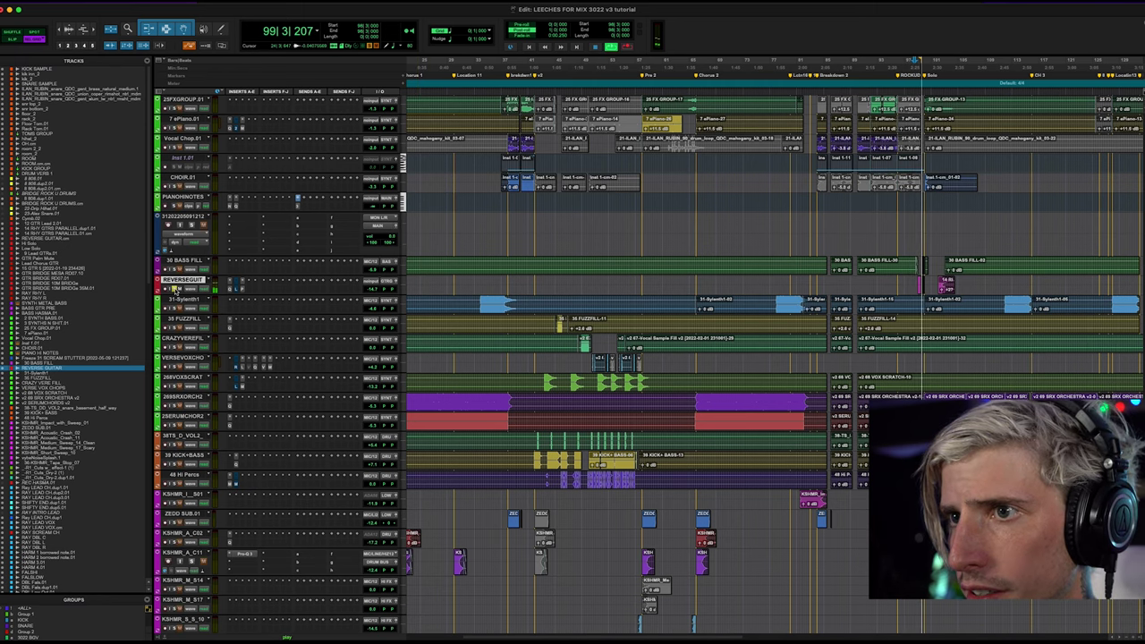
pyautogui.press('space')
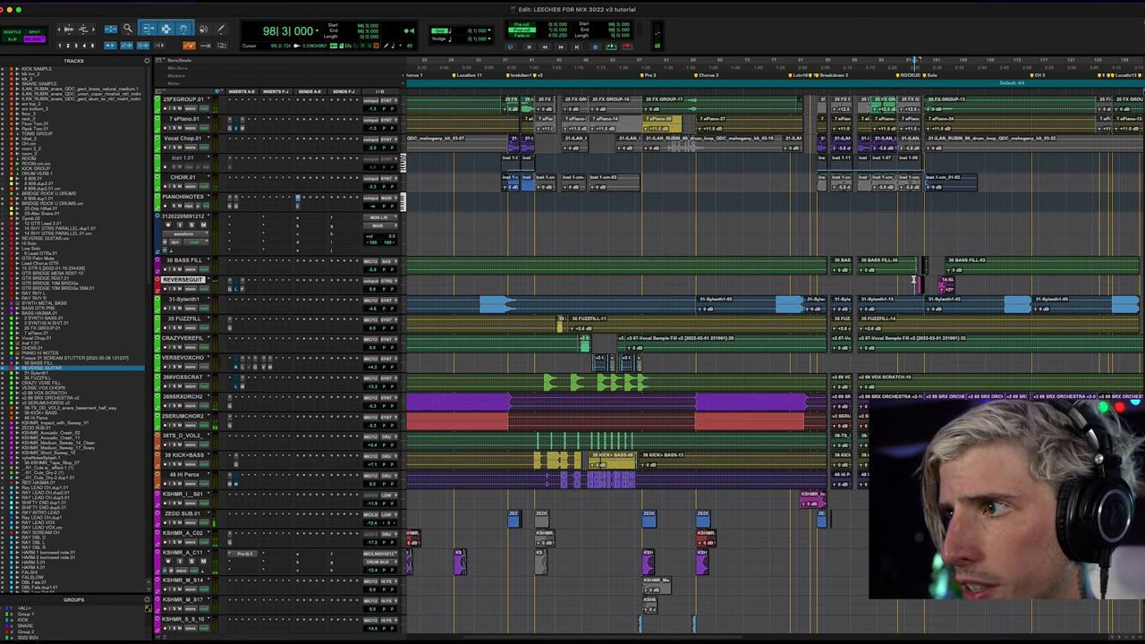
pyautogui.press('space')
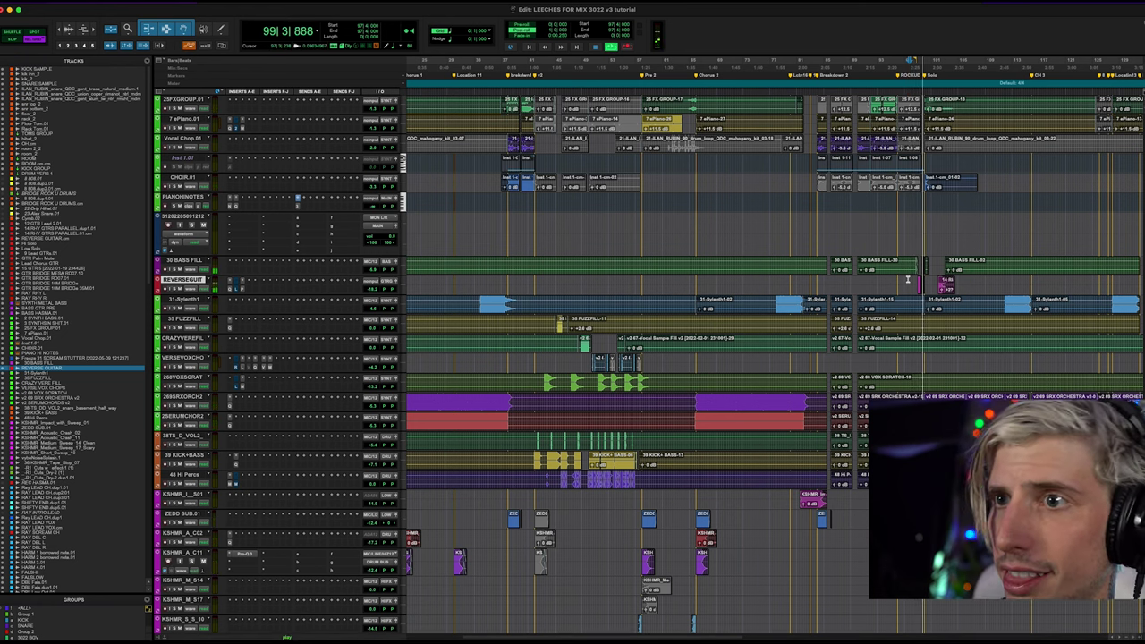
pyautogui.press('space')
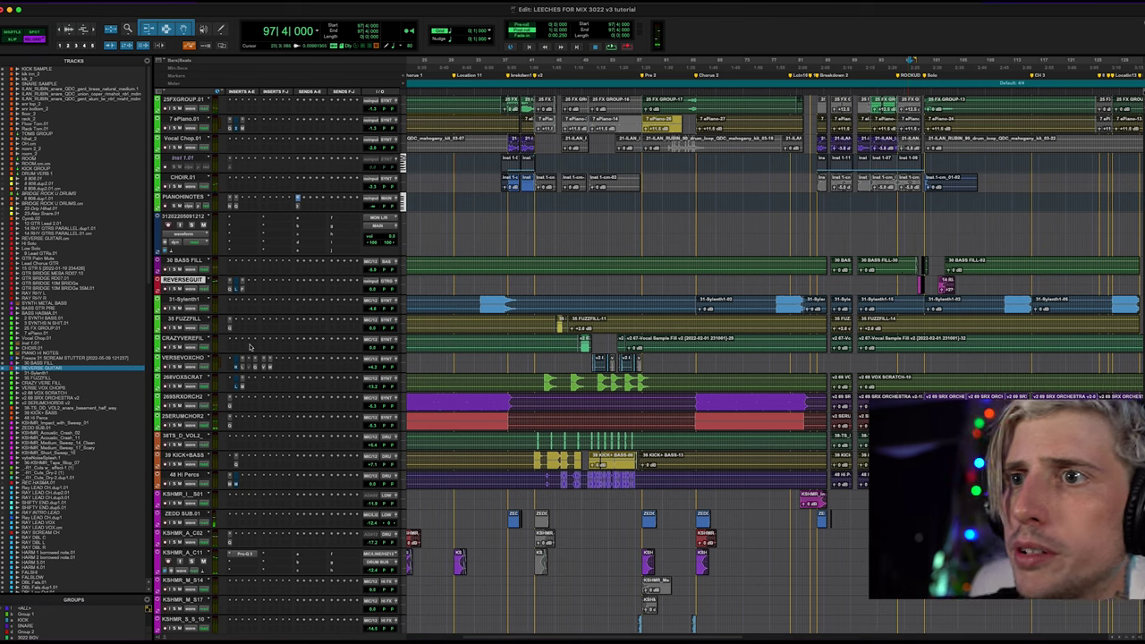
# Audition the 31-Sylenth1 swell soloed again, starting from bar 33 beat 4.
pyautogui.click(479, 298)
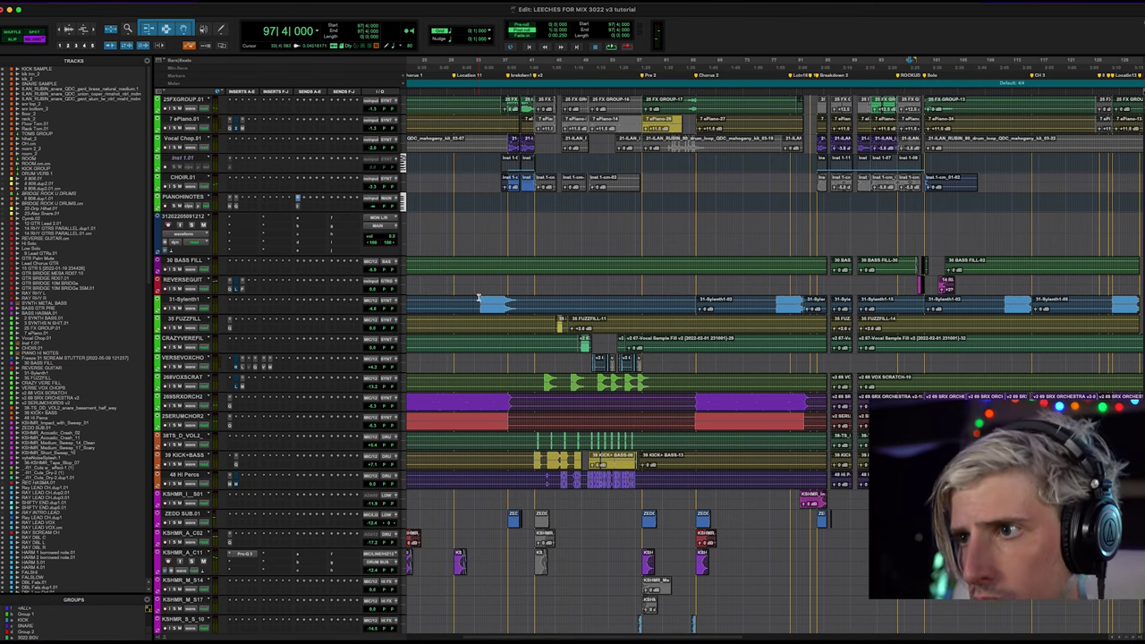
pyautogui.click(479, 302)
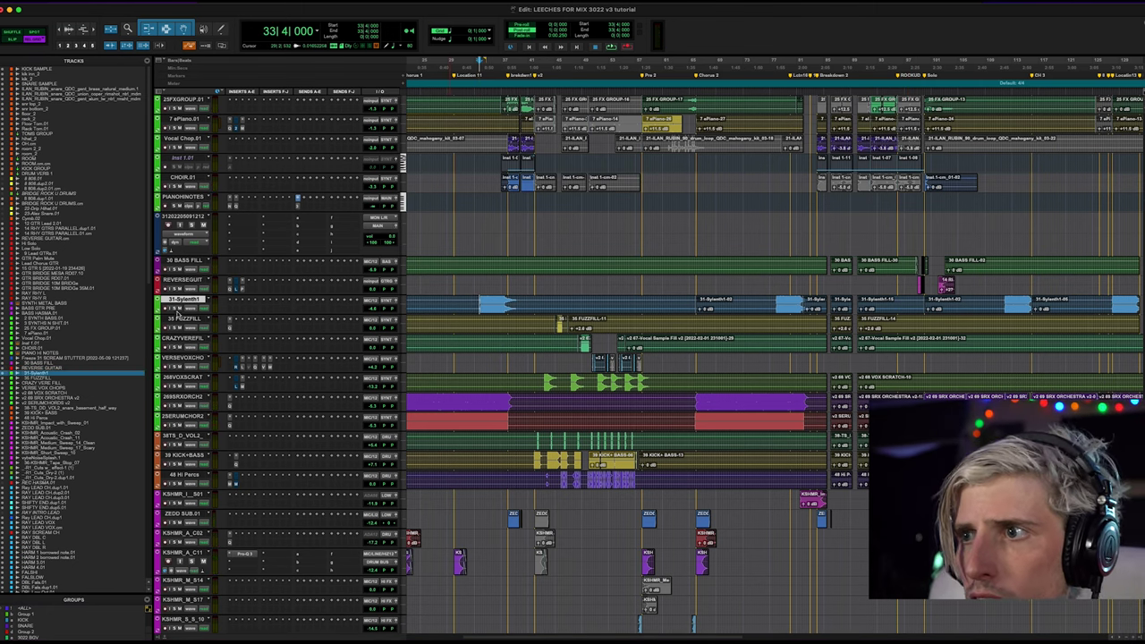
pyautogui.press('space')
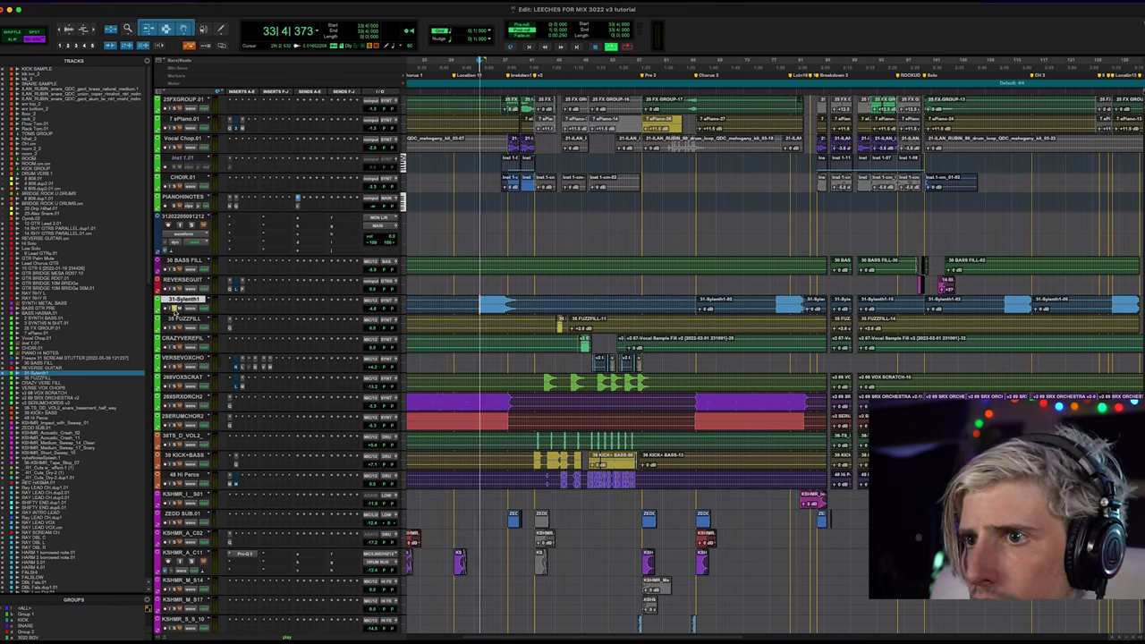
pyautogui.press('space')
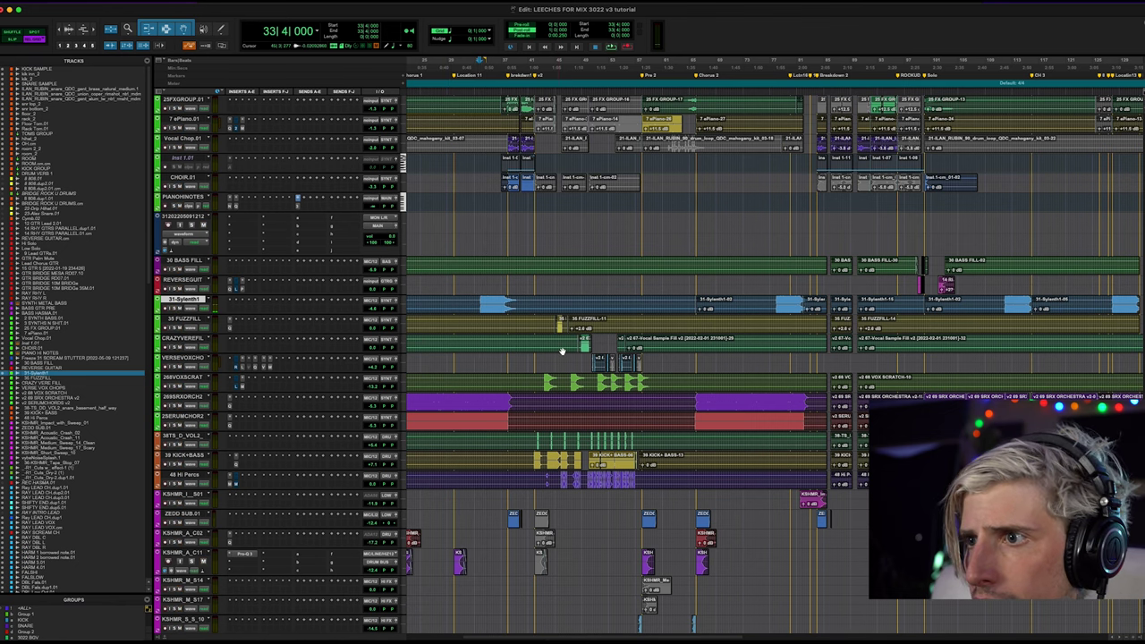
# Solo the CRAZY VERSE FILL track and audition its fill from bar 48 beat 3.
pyautogui.click(551, 292)
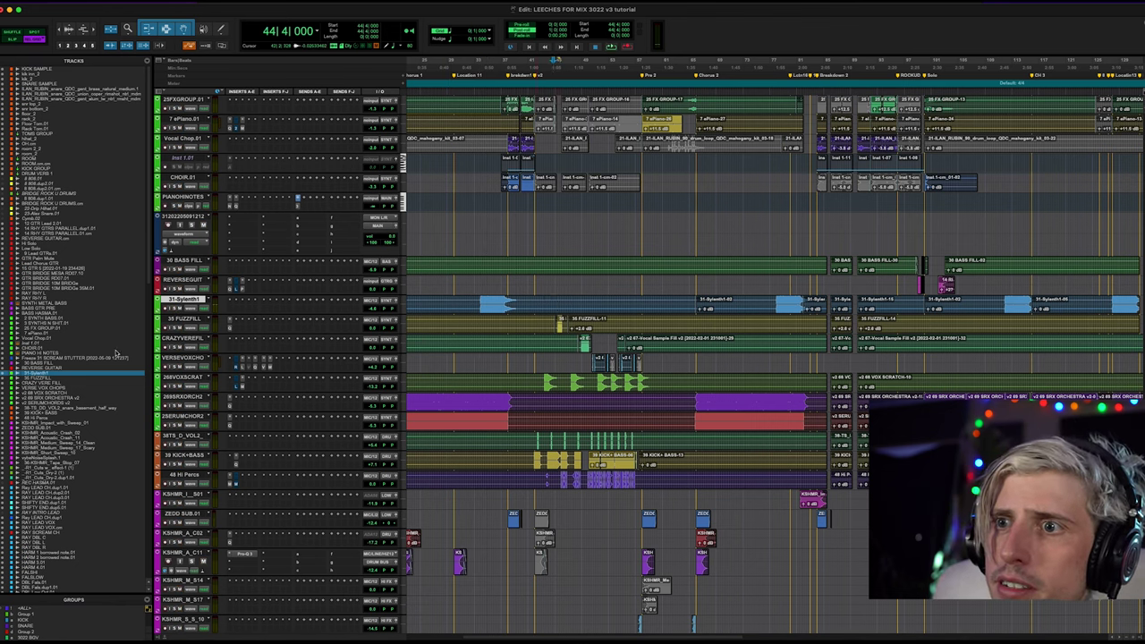
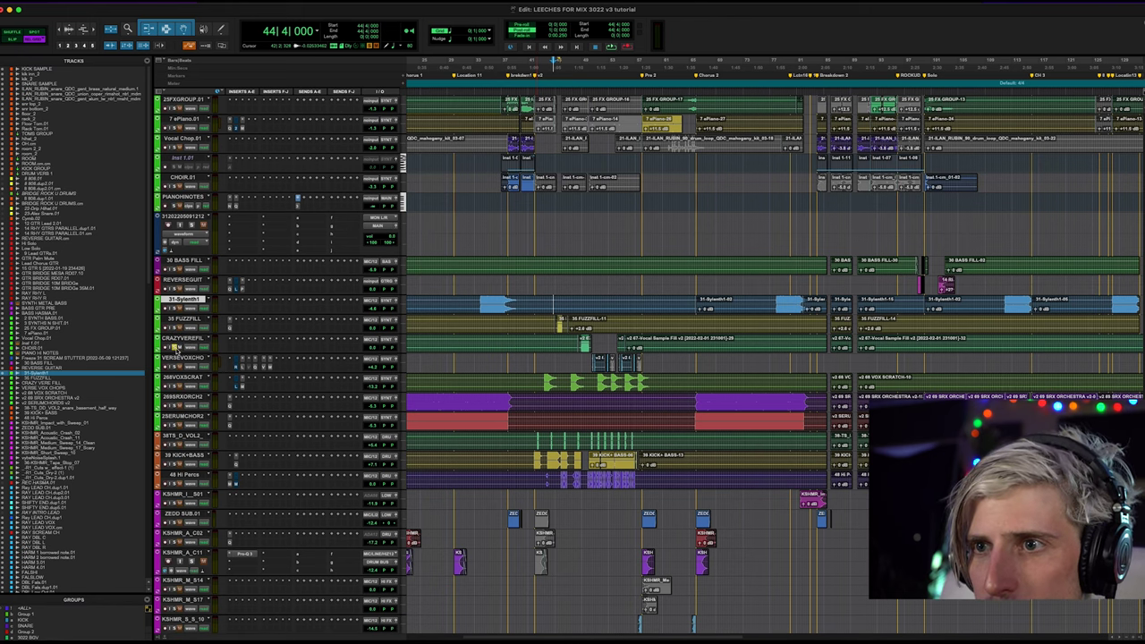
pyautogui.click(577, 327)
pyautogui.press('space')
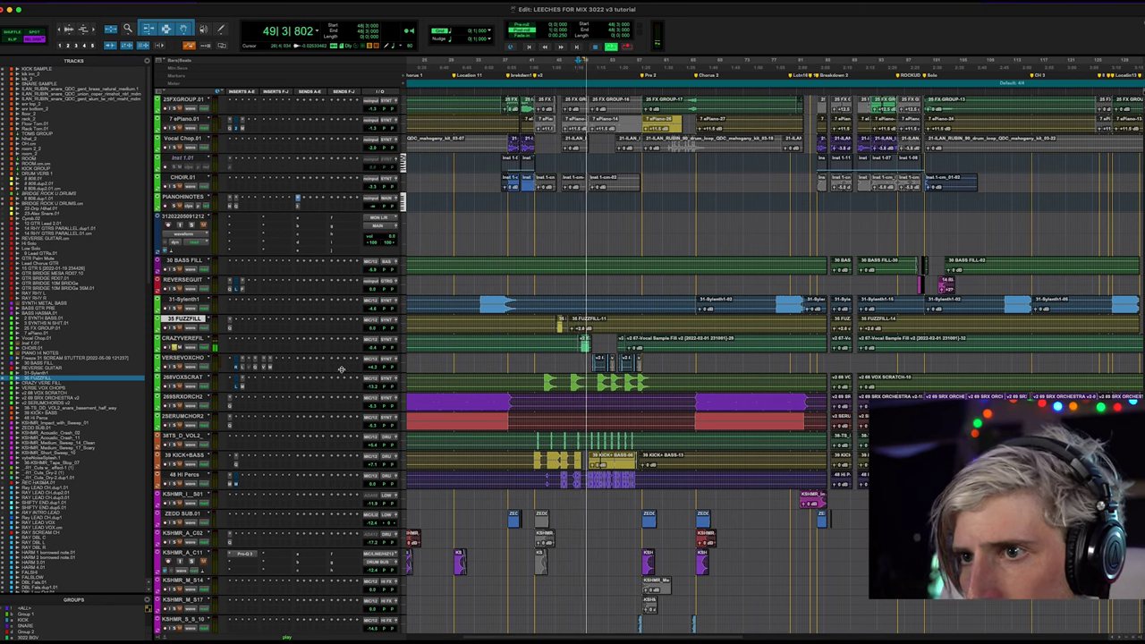
pyautogui.press('space')
pyautogui.press('space')
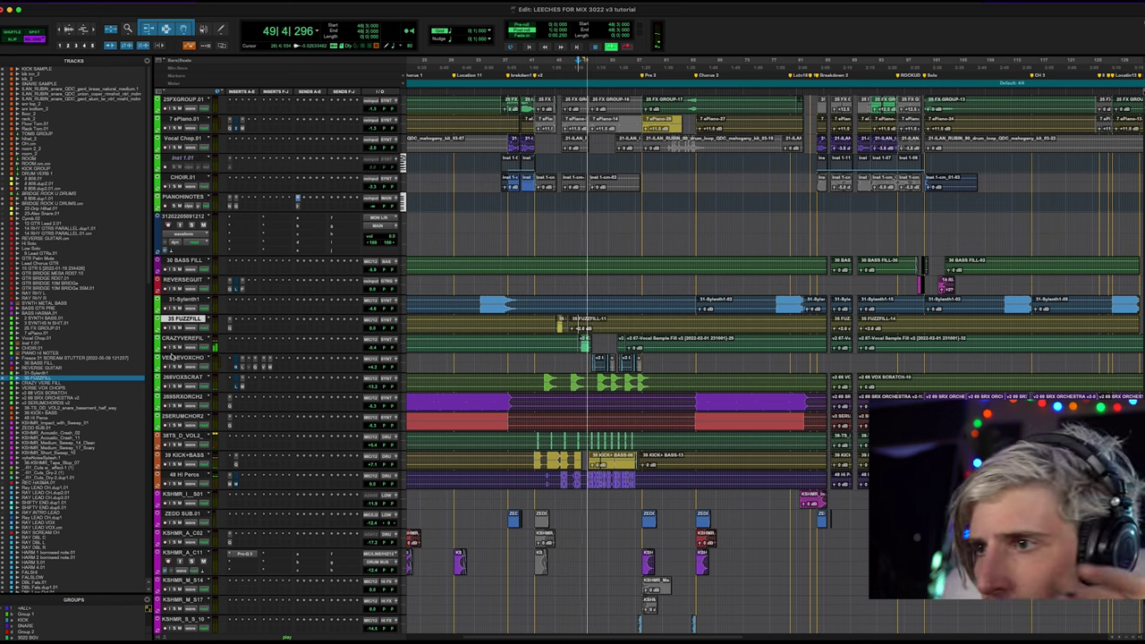
# Solo the VERSE VOX CHOPS track and audition it from bar 42 beat 2 and from bar 50 beat 2.
pyautogui.click(536, 360)
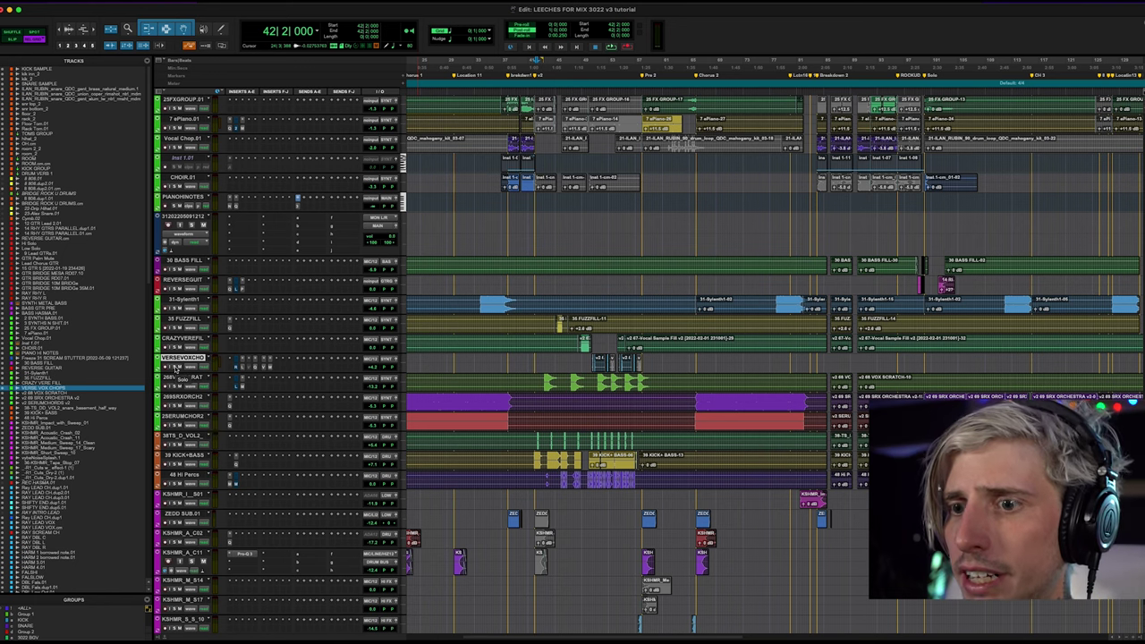
pyautogui.click(176, 367)
pyautogui.press('space')
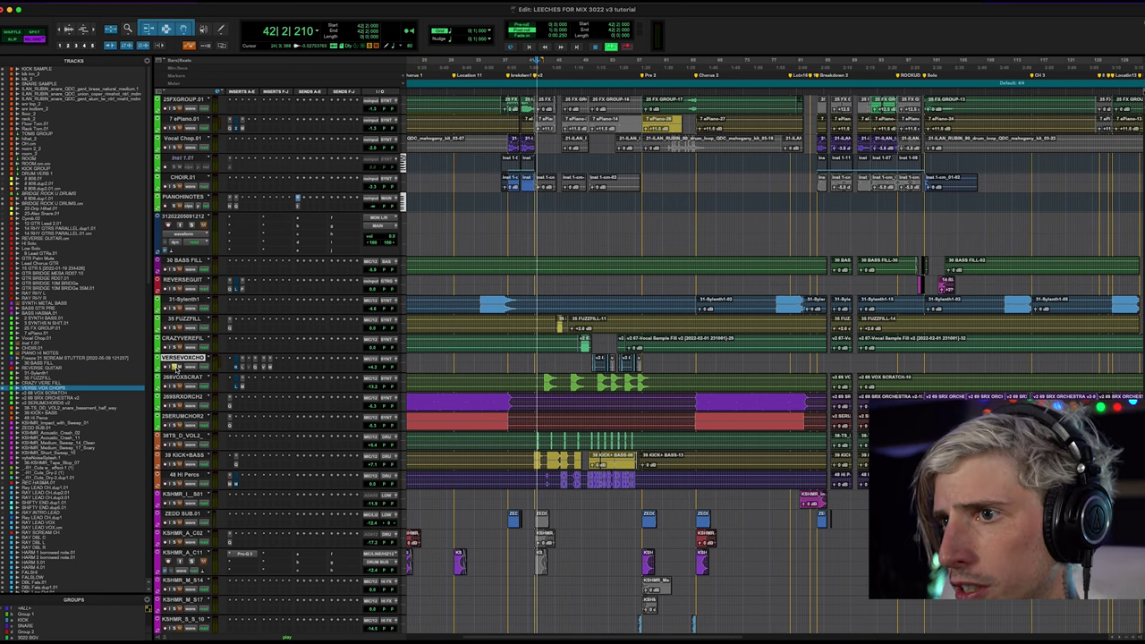
pyautogui.press('space')
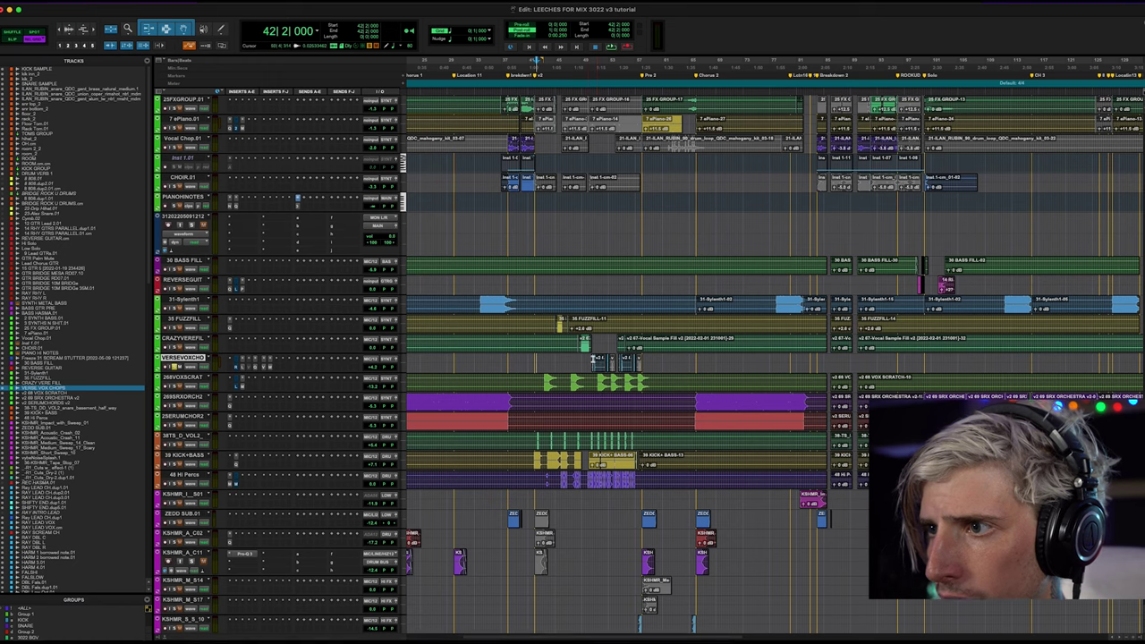
pyautogui.click(589, 359)
pyautogui.press('r')
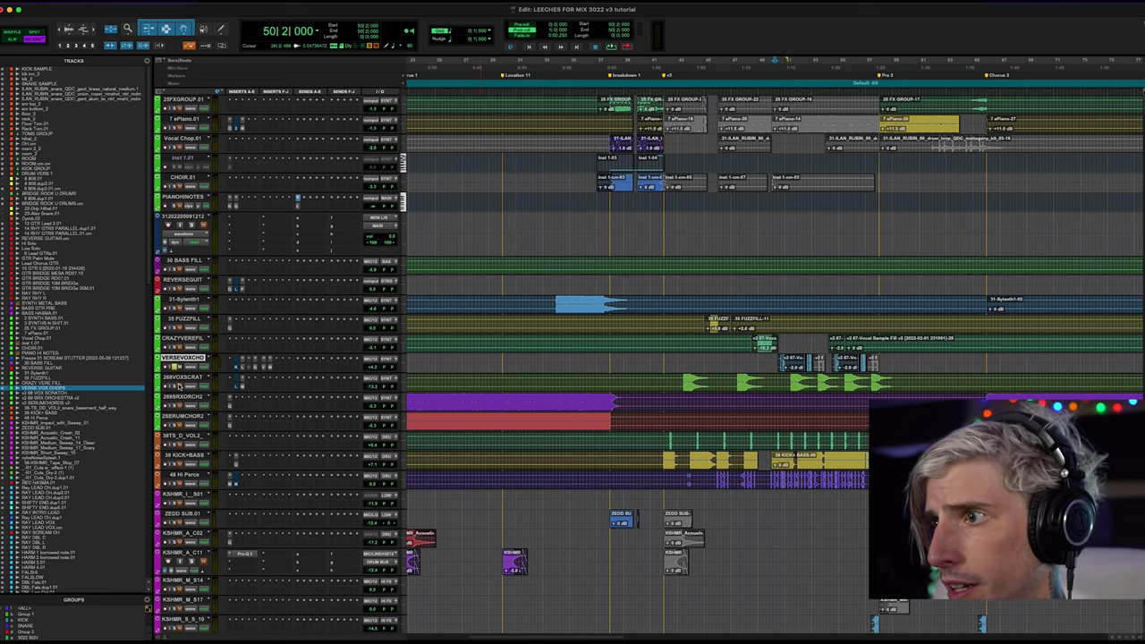
pyautogui.press('space')
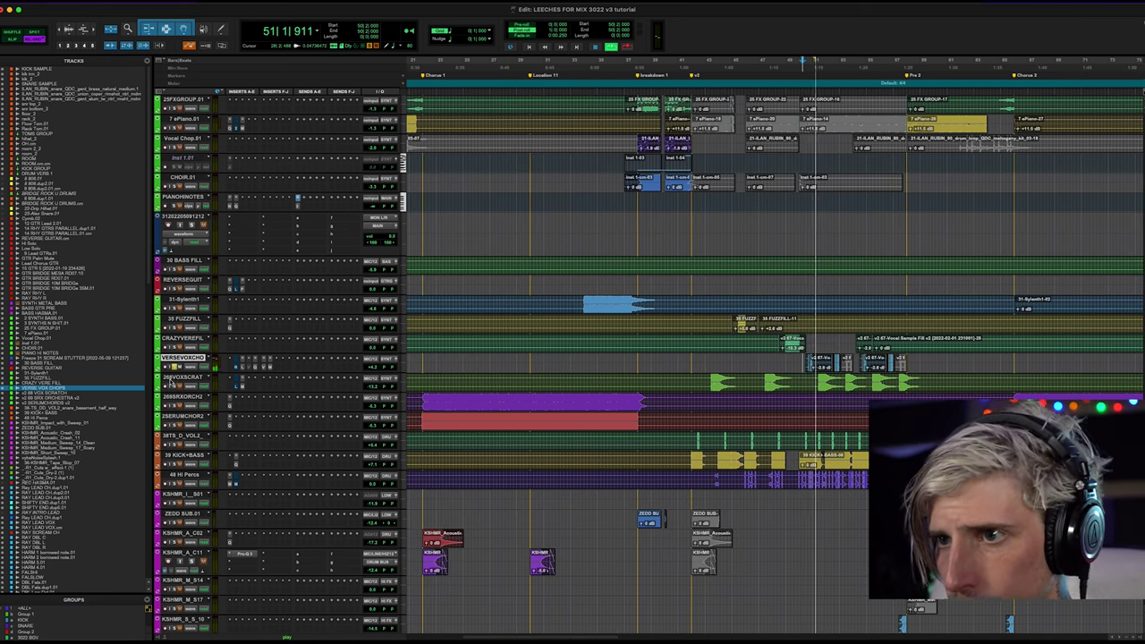
pyautogui.press('space')
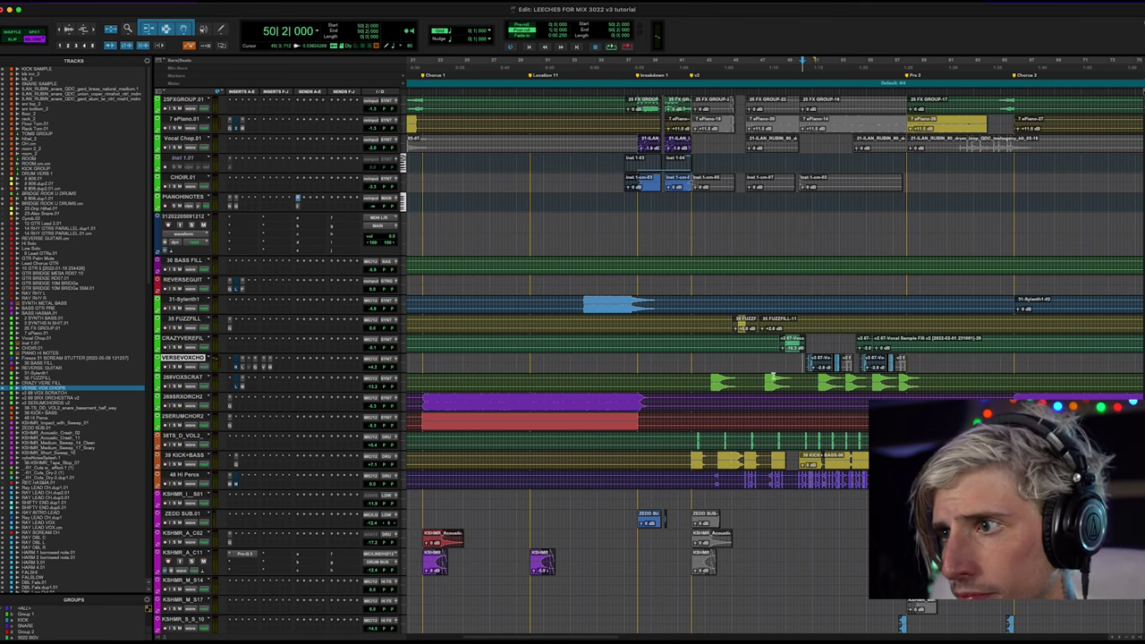
# Solo the VOX SCRATCH track and audition its vocal scratches from bar 43 beat 1.
pyautogui.click(705, 378)
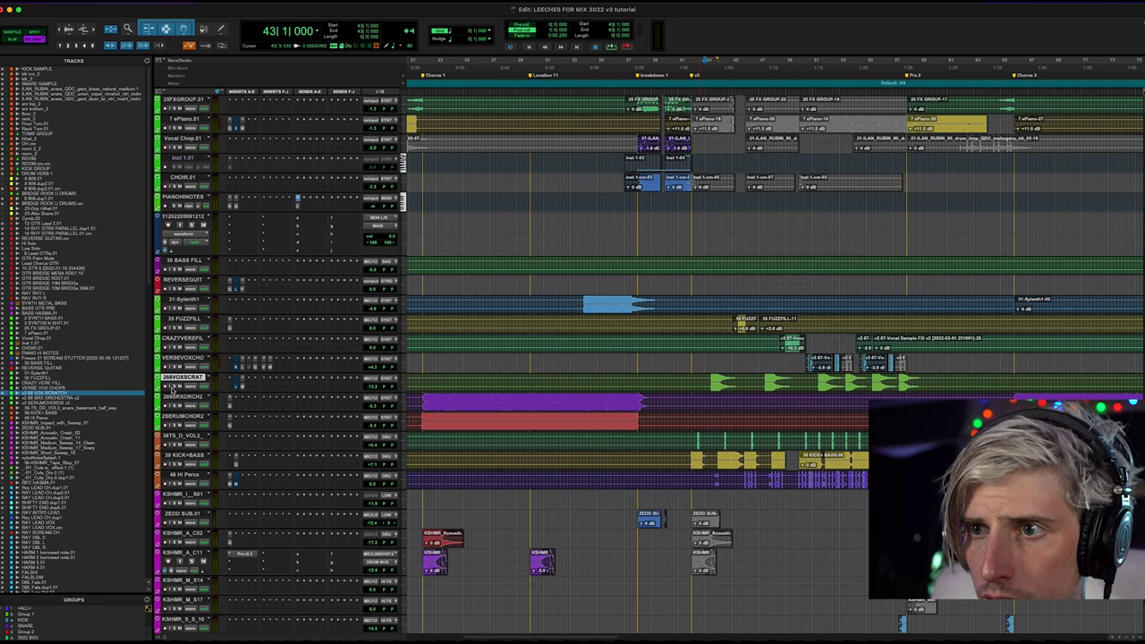
pyautogui.press('space')
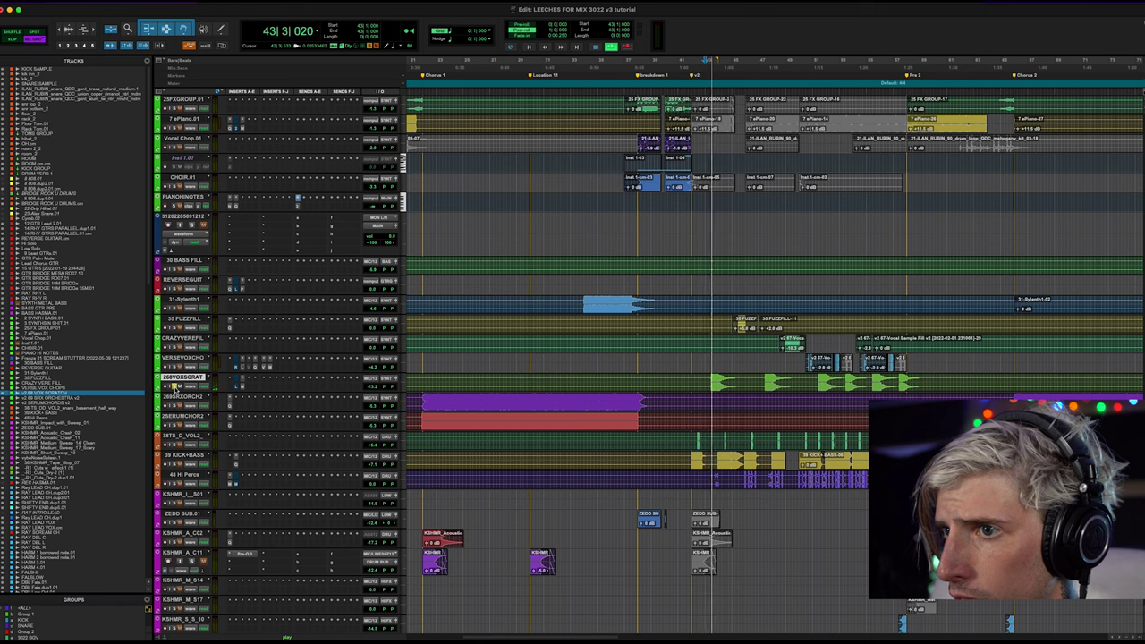
pyautogui.press('space')
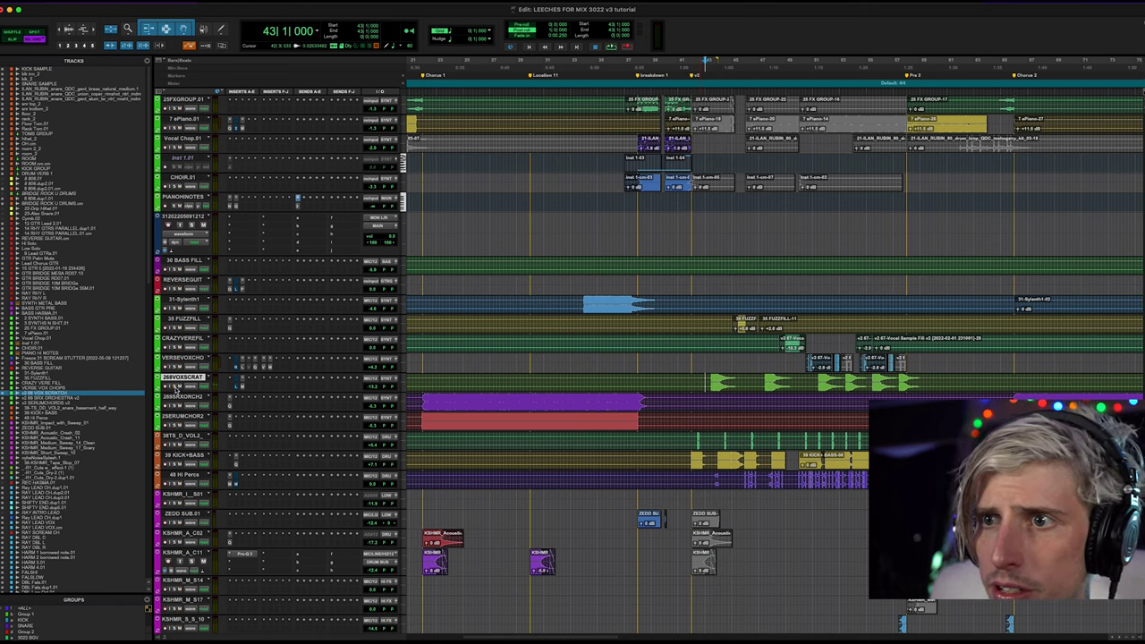
# Audition the SRX ORCHESTRA and SERUMCHORDS tracks through the first chorus from bar 22 beat 1, rebalancing their volume levels.
pyautogui.click(191, 399)
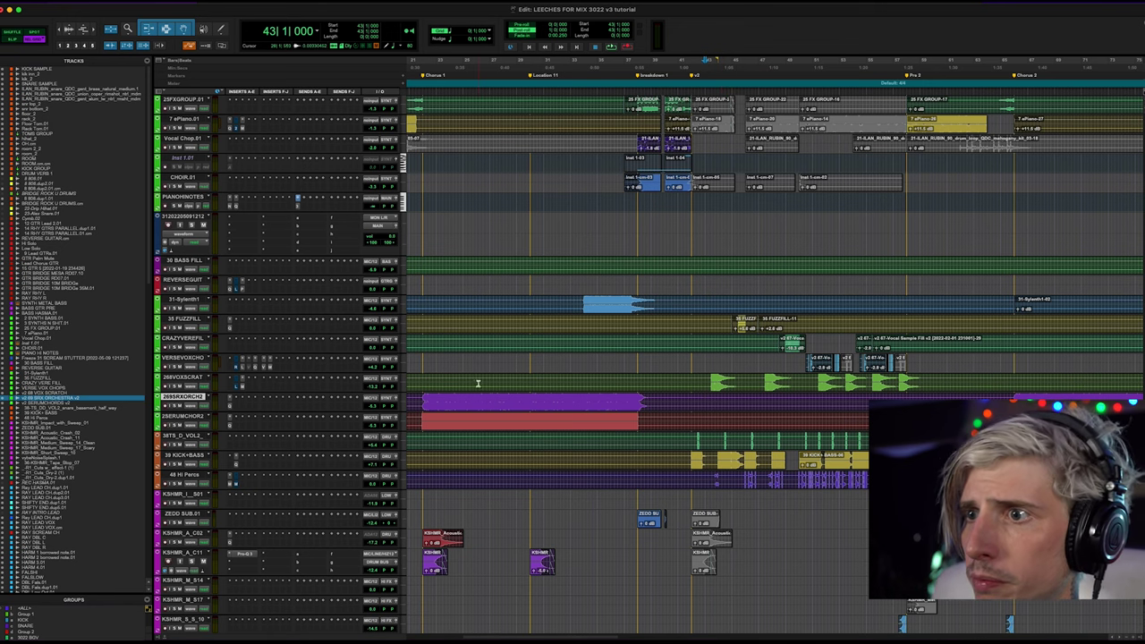
pyautogui.click(424, 399)
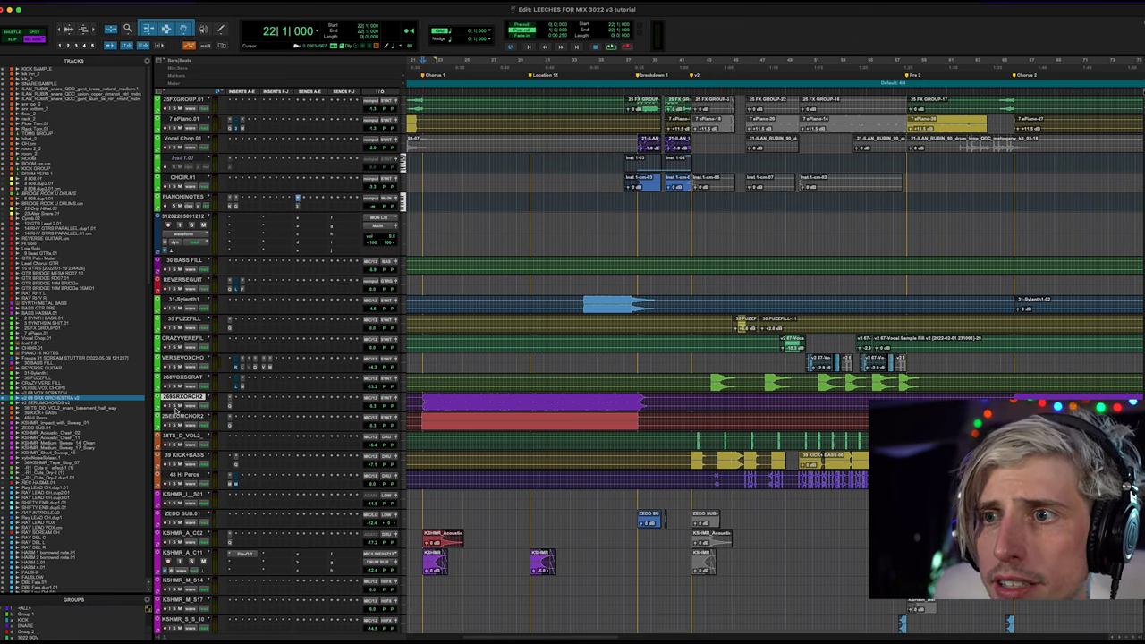
pyautogui.press('space')
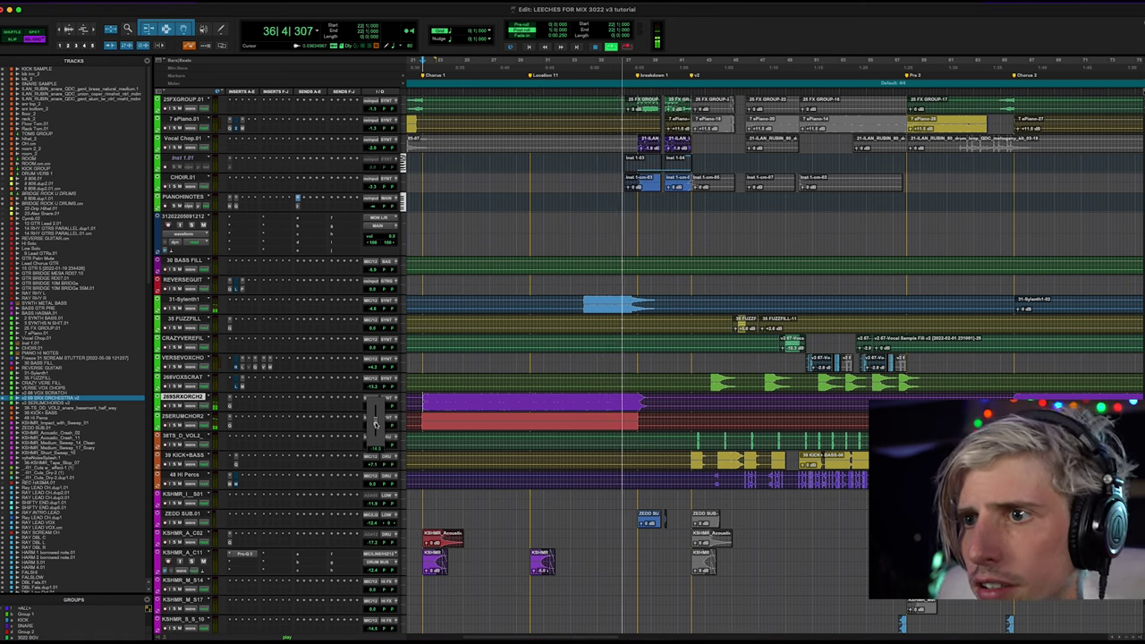
pyautogui.press('space')
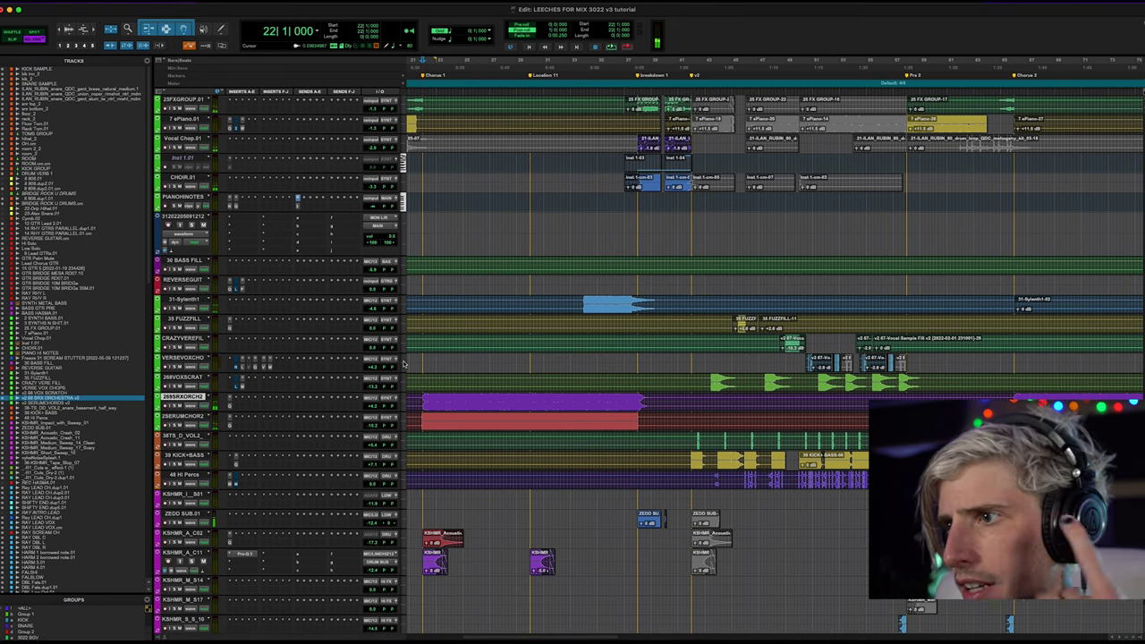
# Audition the TS_D_VOL2 basement snare track from bar 42 beat 1, first soloed, then together with KICK+BASS and Hi Percs.
pyautogui.hscroll(-2, 770, 387)
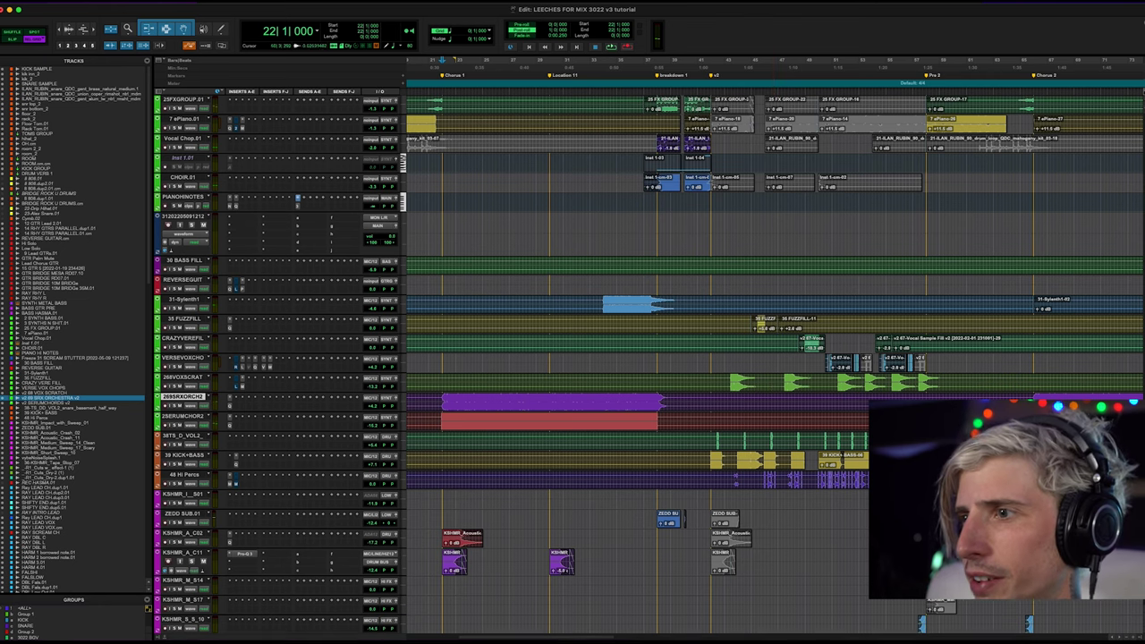
pyautogui.click(728, 436)
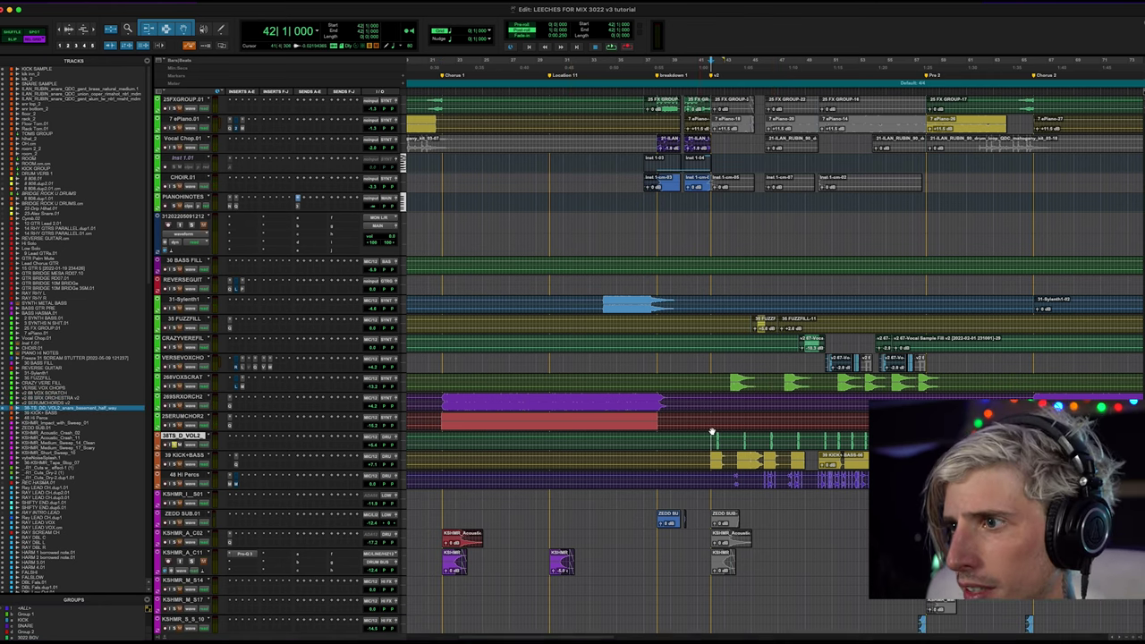
pyautogui.scroll(2, 712, 432)
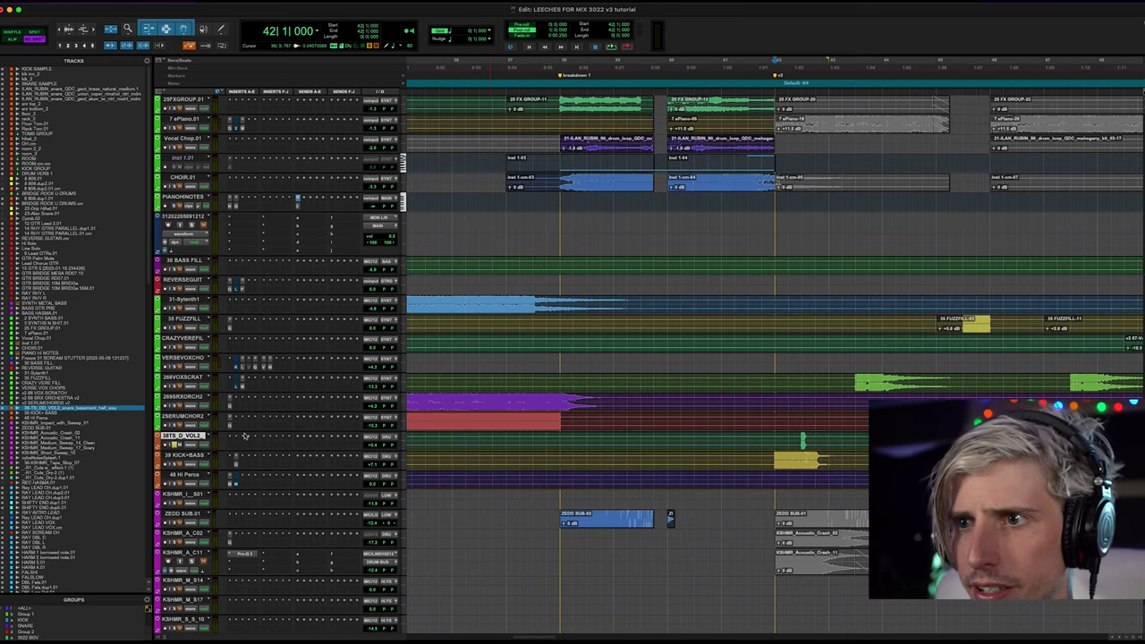
pyautogui.press('space')
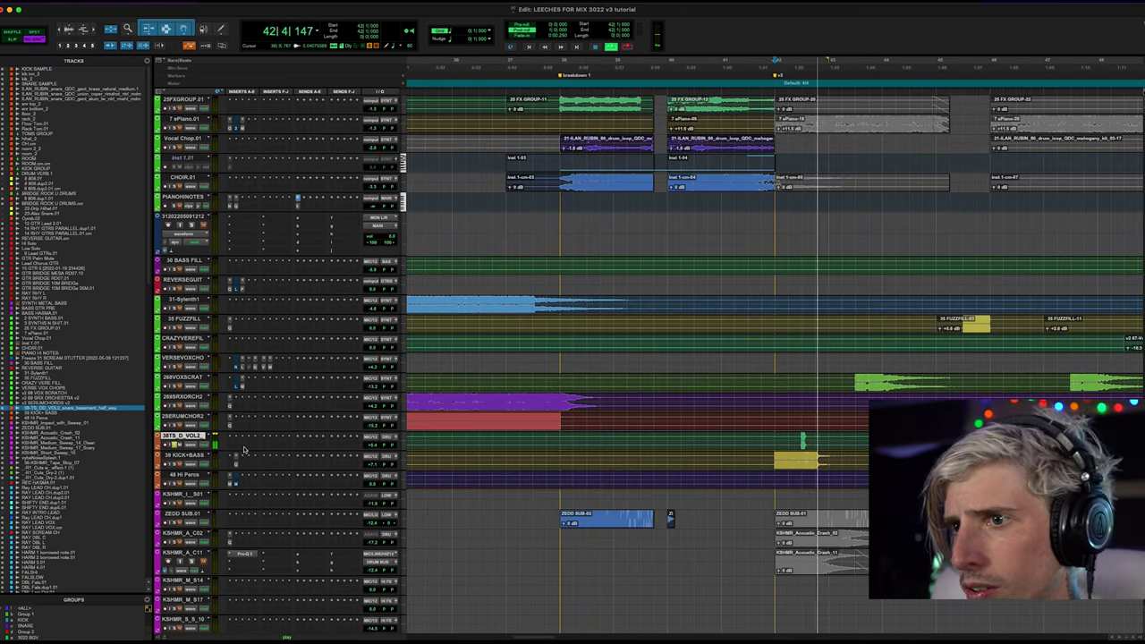
pyautogui.press('space')
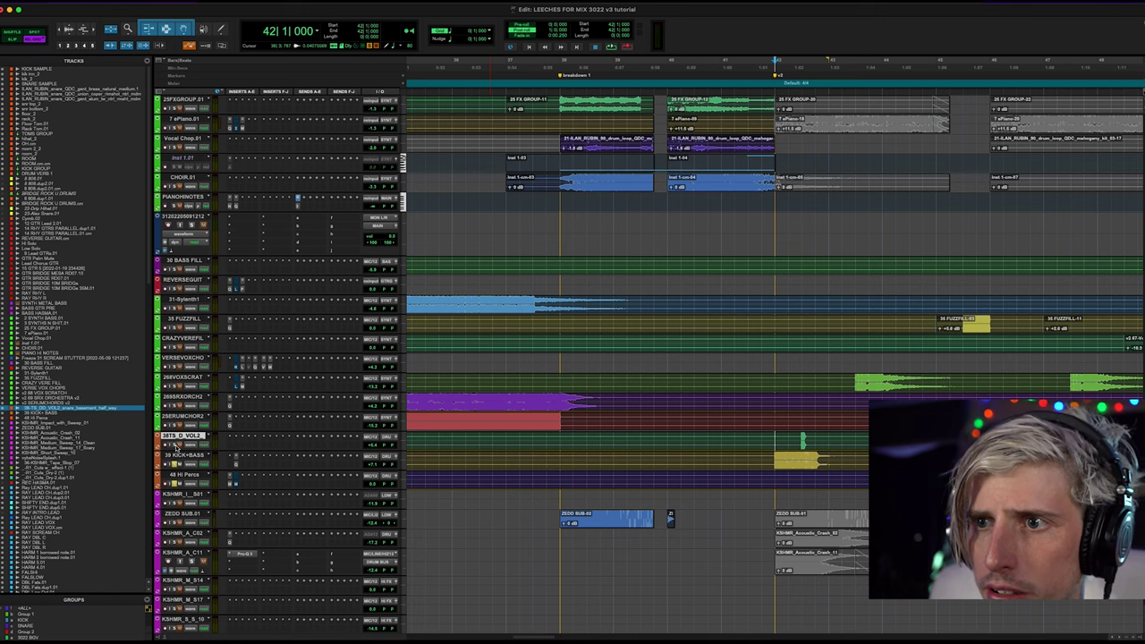
pyautogui.press('space')
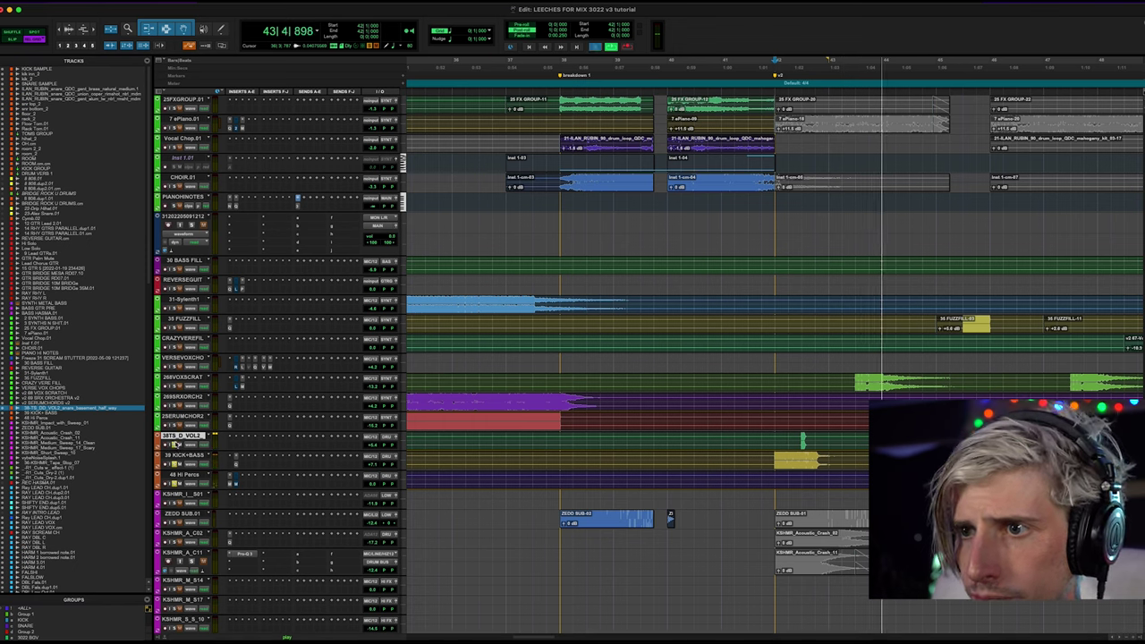
pyautogui.press('space')
# Select the 39 KICK+BASS track, inspect it at a larger track height and audition it soloed from bar 41 beat 4.
pyautogui.click(188, 457)
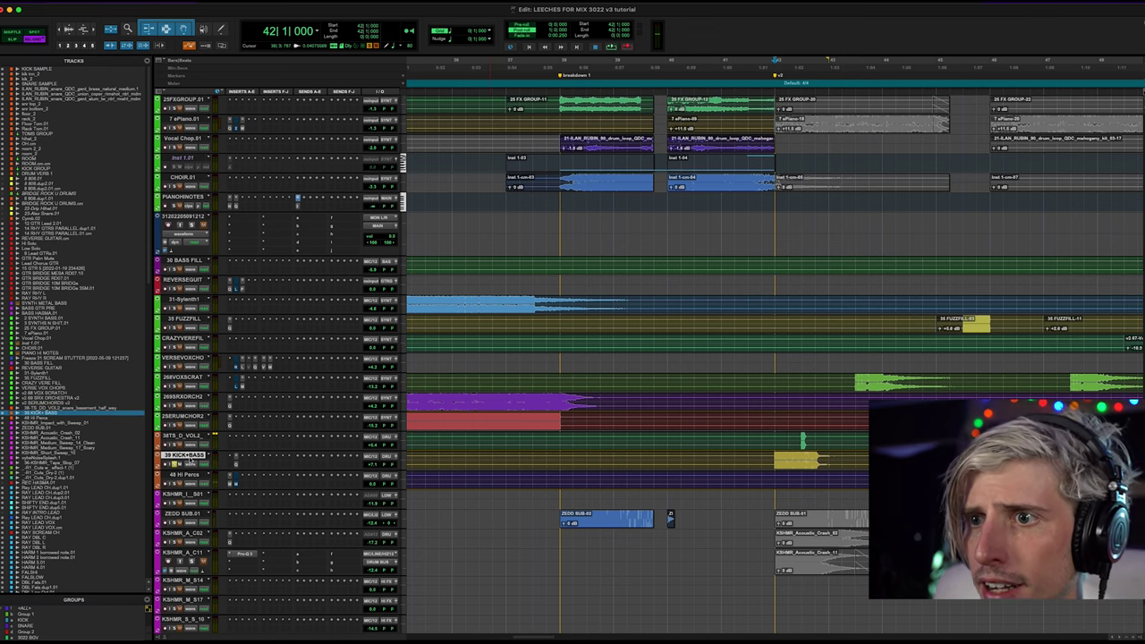
pyautogui.hotkey('ctrl', 'Up')
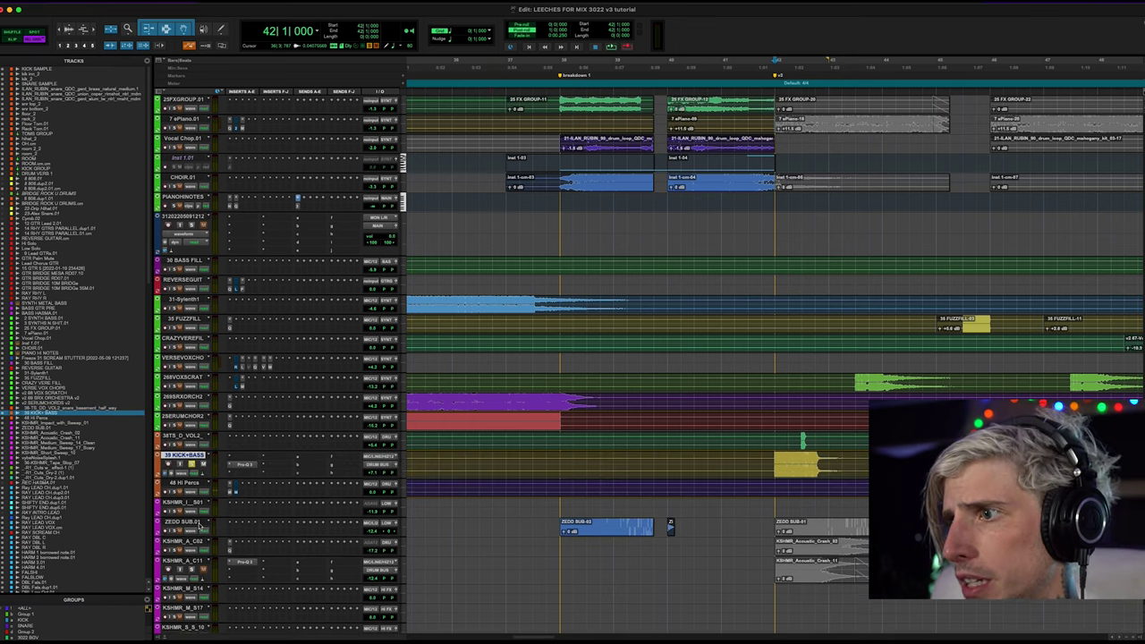
pyautogui.hotkey('ctrl', 'Up')
pyautogui.hotkey('ctrl', 'Down')
pyautogui.hotkey('ctrl', 'Down')
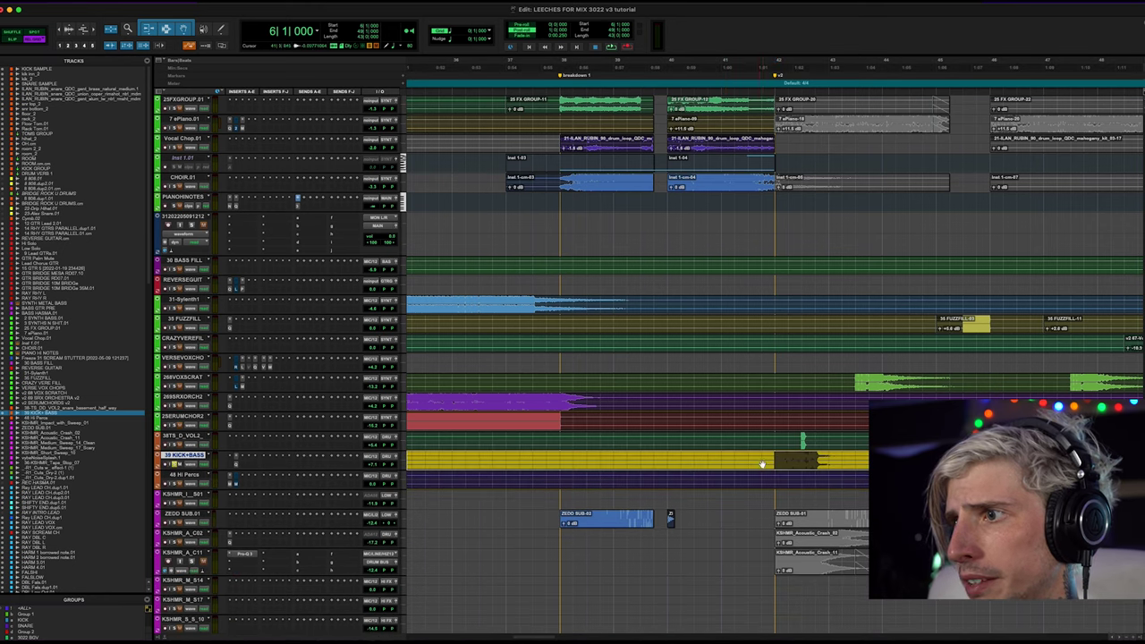
pyautogui.click(762, 457)
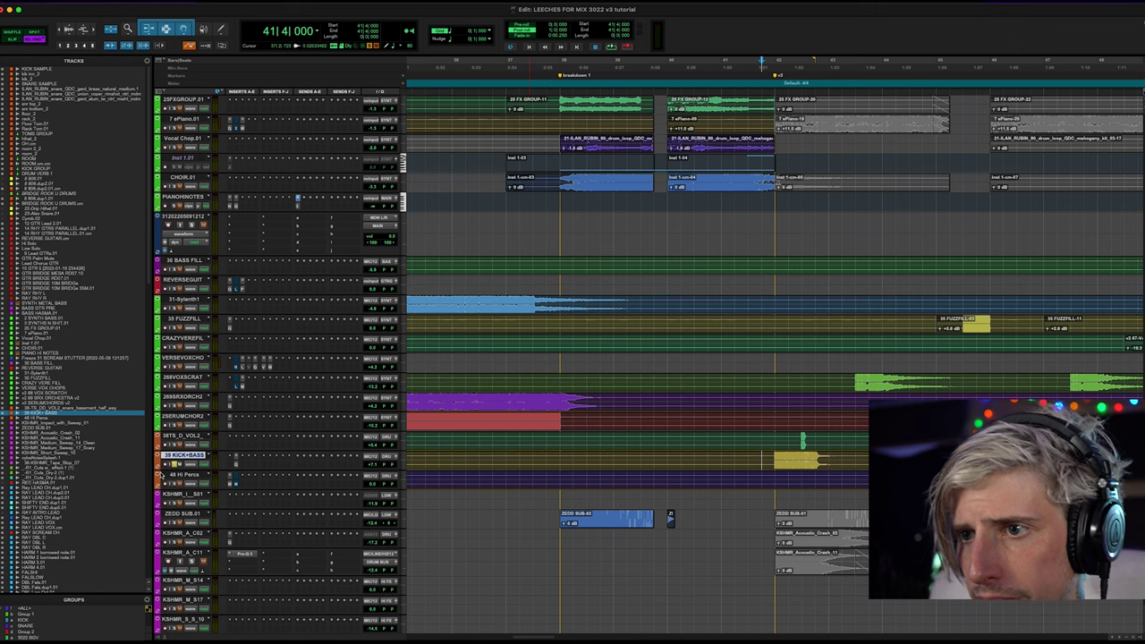
pyautogui.press('space')
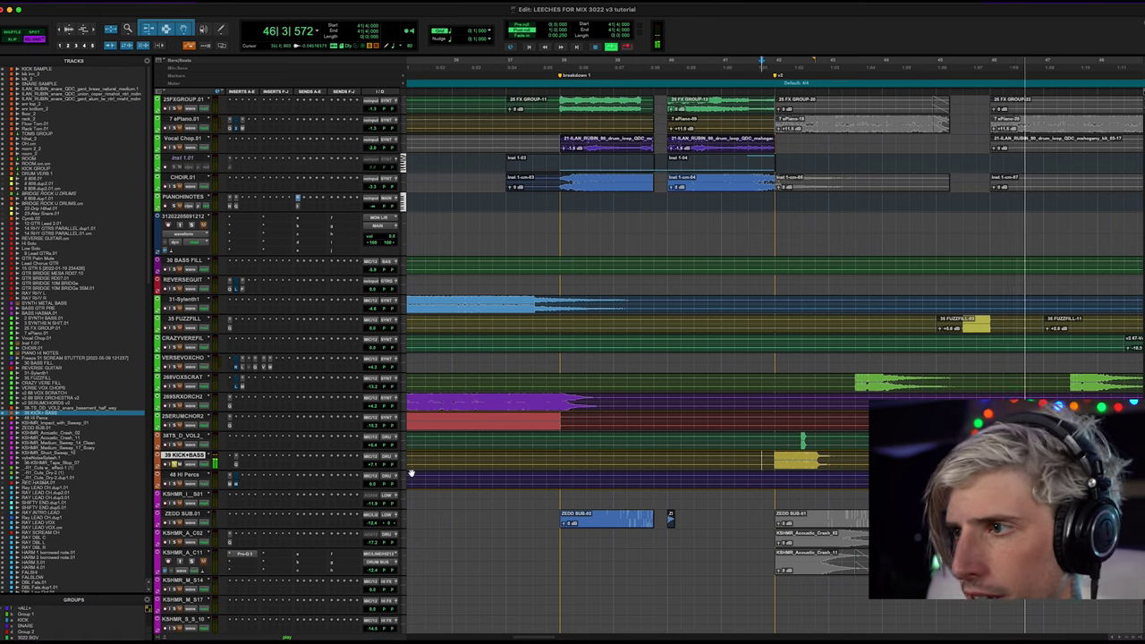
pyautogui.hscroll(-3, 410, 473)
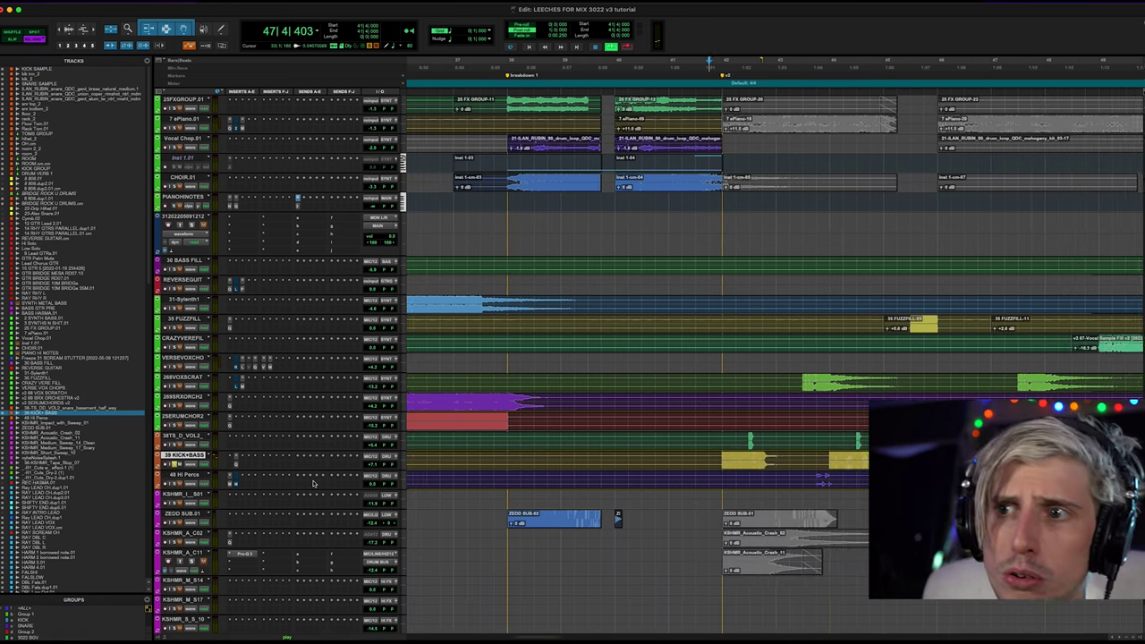
pyautogui.hscroll(1, 315, 486)
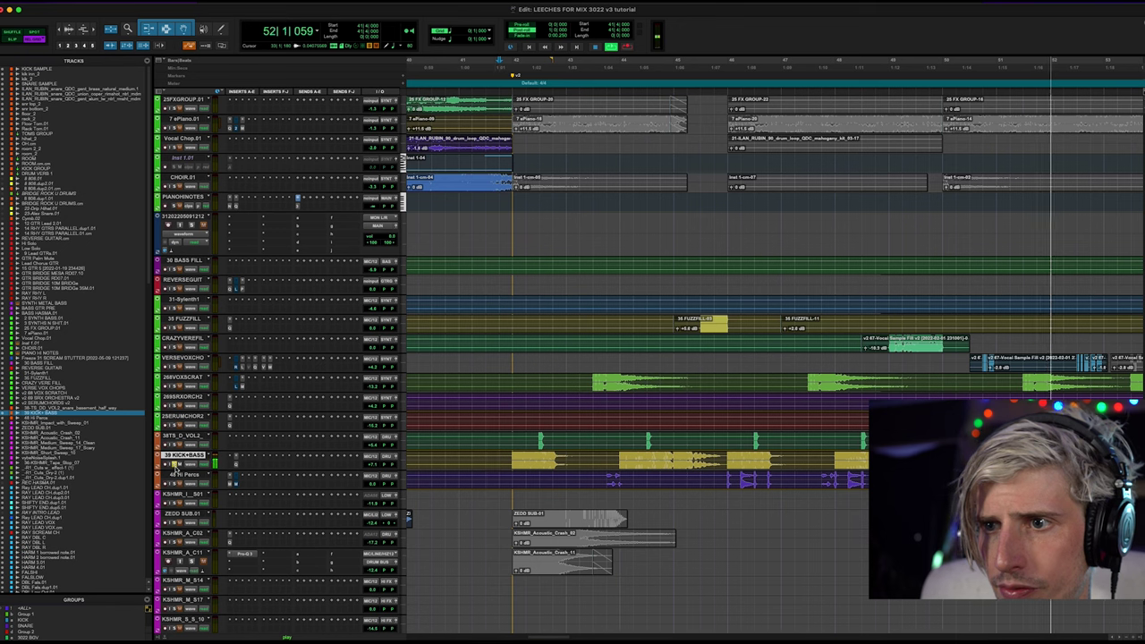
pyautogui.press('space')
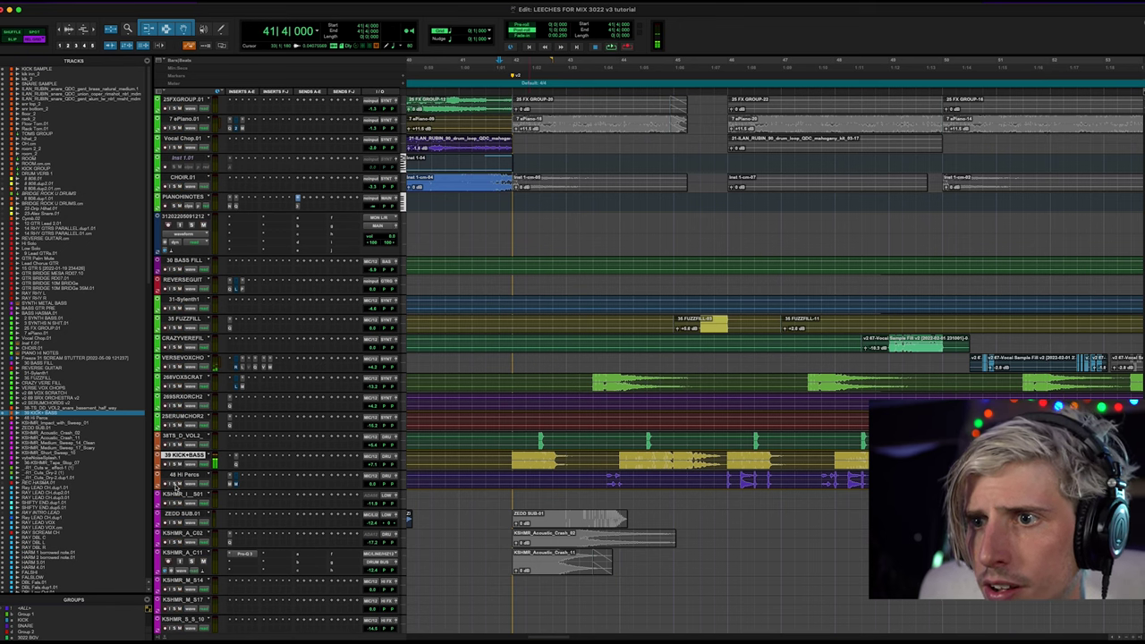
# Solo the 48 Hi Percs track and audition its percussion from just before bar 44 and from bar 46 beat 1.
pyautogui.press('space')
pyautogui.click(606, 479)
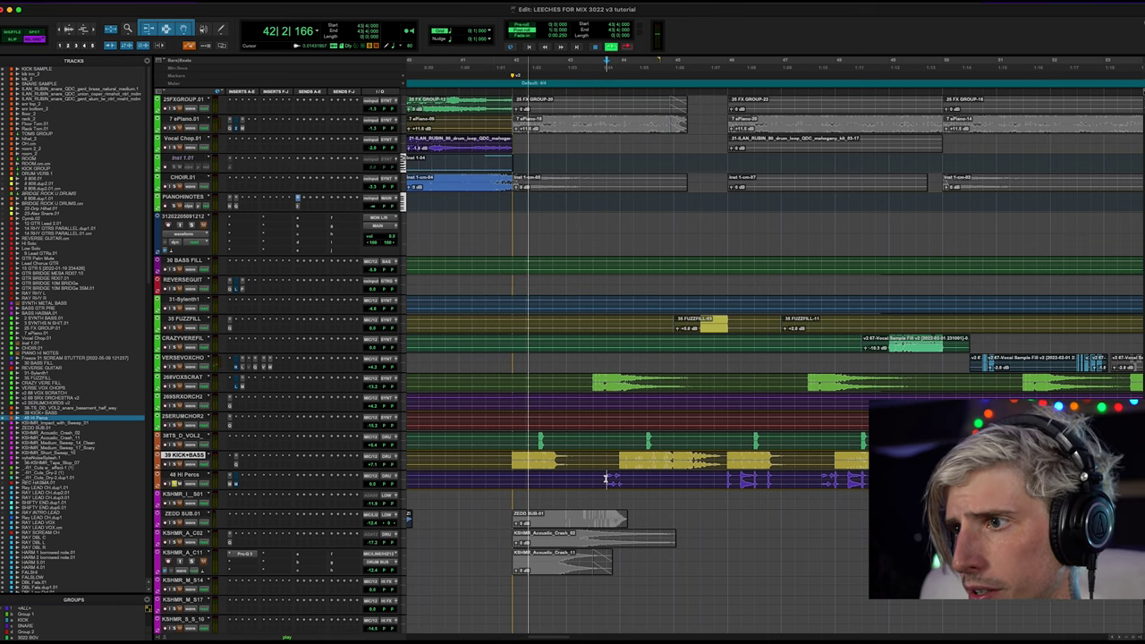
pyautogui.click(709, 479)
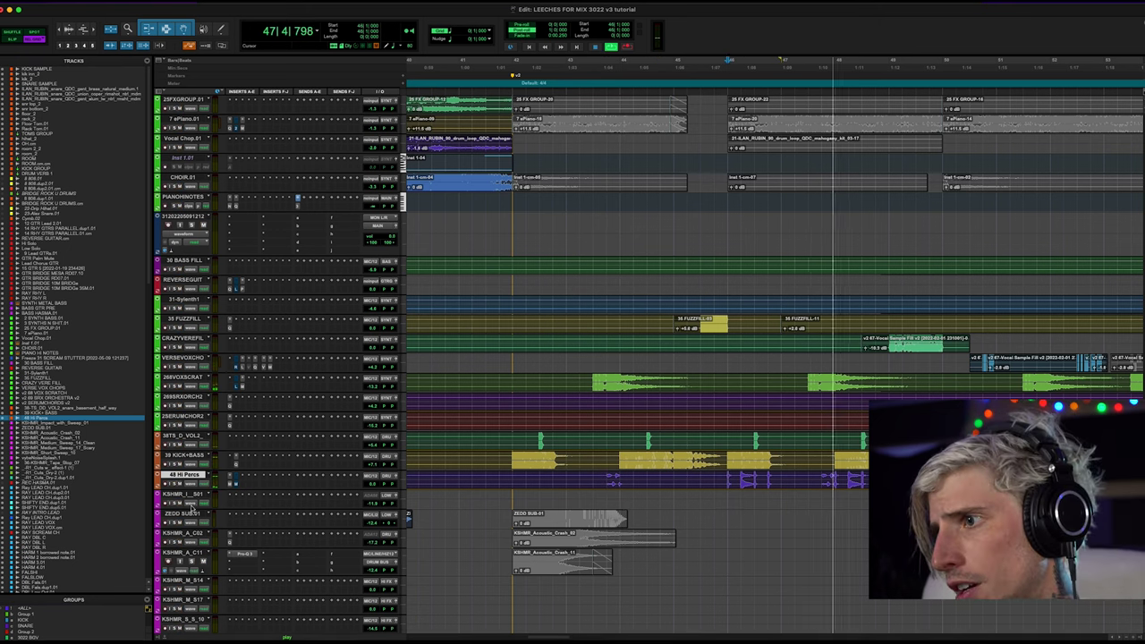
pyautogui.press('space')
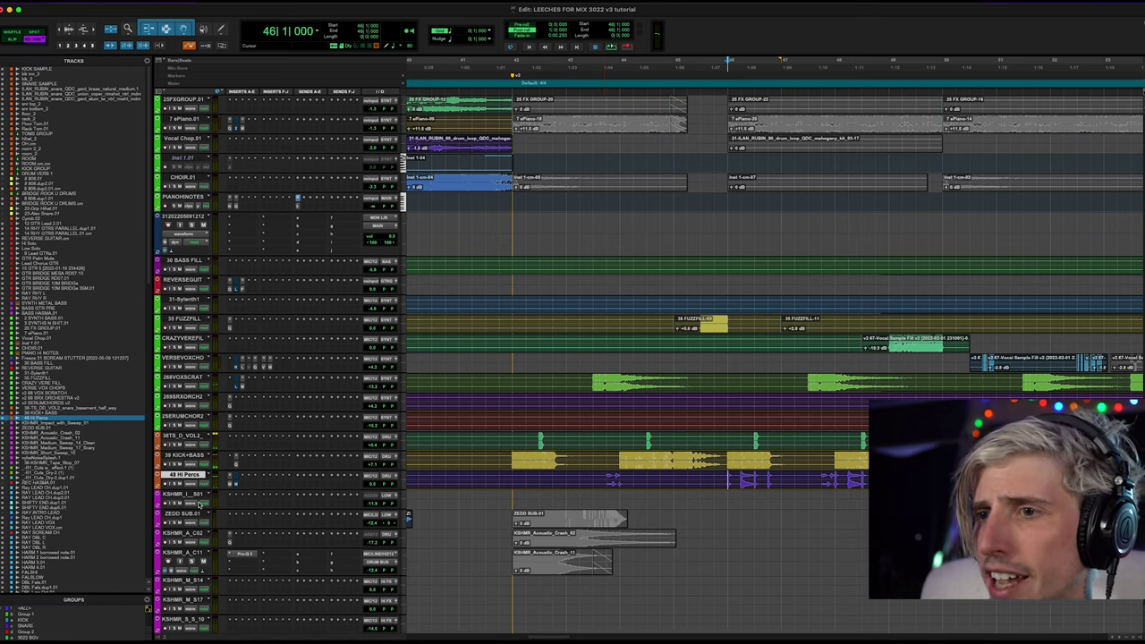
# Solo the KSHMR Impact with Sweep 01 track and audition its impact from bar 80 beat 4.
pyautogui.press('r')
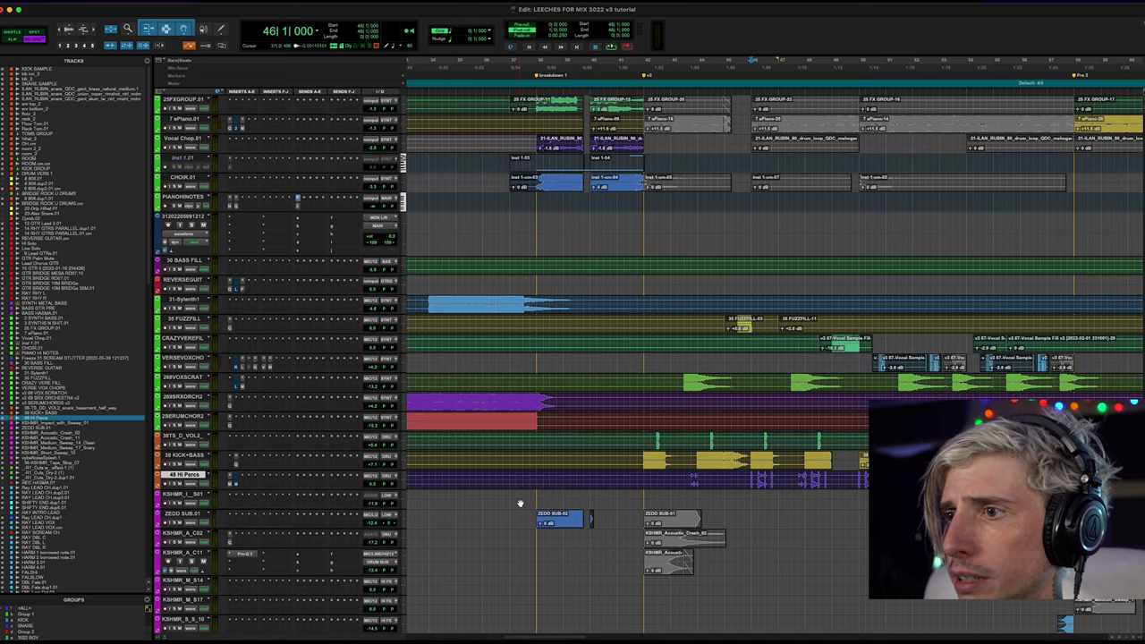
pyautogui.press('r')
pyautogui.press('r')
pyautogui.press('r')
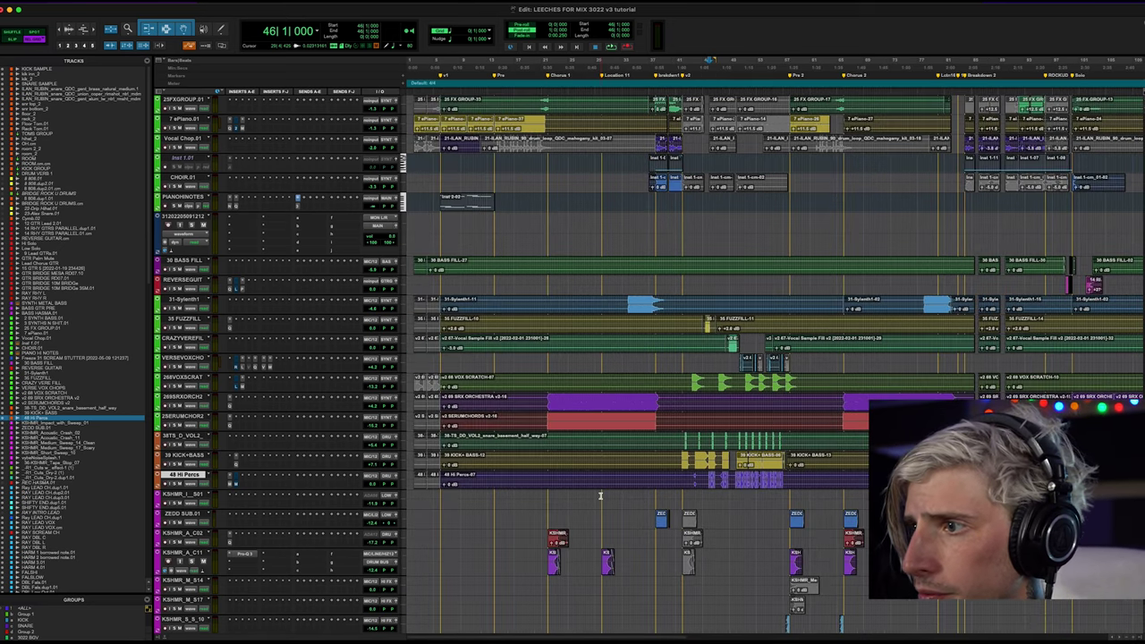
pyautogui.click(682, 497)
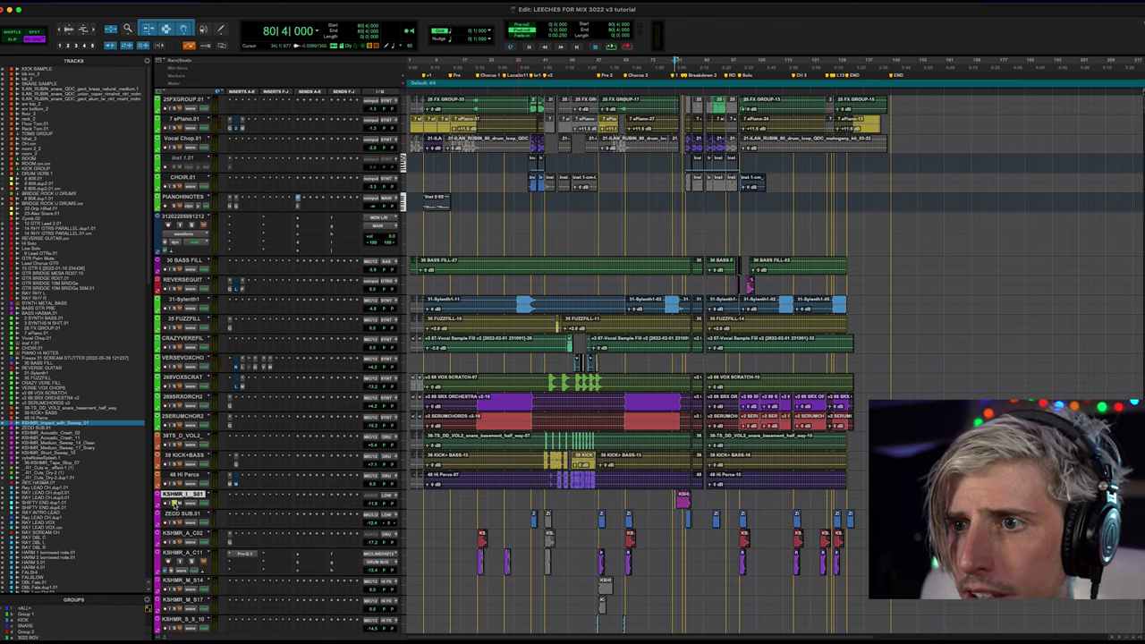
pyautogui.press('space')
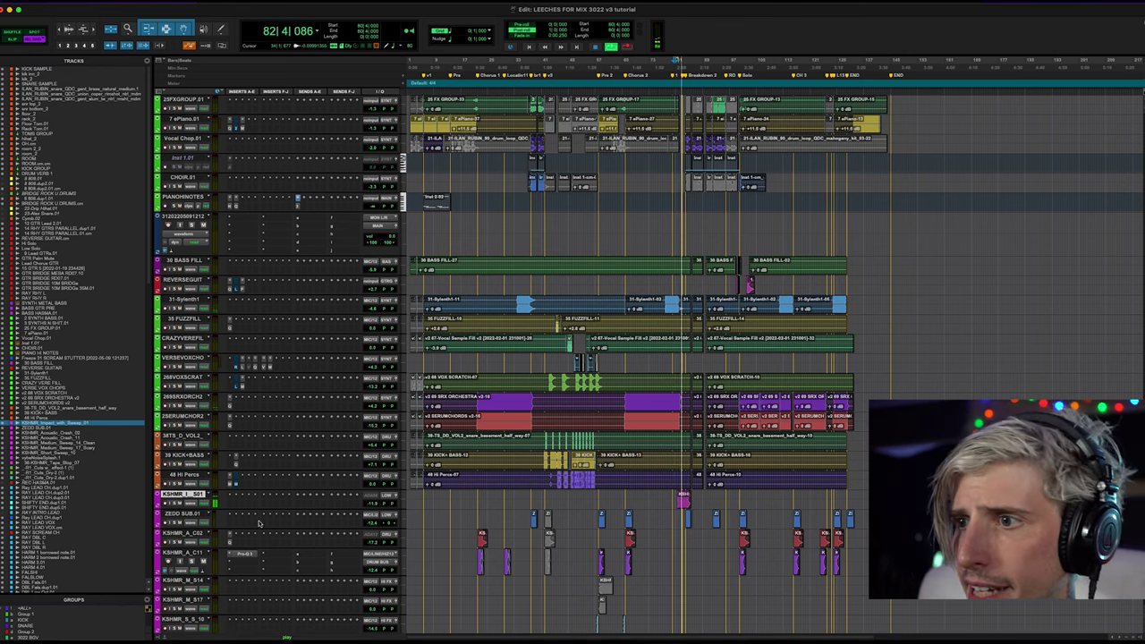
pyautogui.press('space')
# Select the ZEDD SUB.01 track and audition its sub drop from bar 37 beat 3.
pyautogui.click(184, 514)
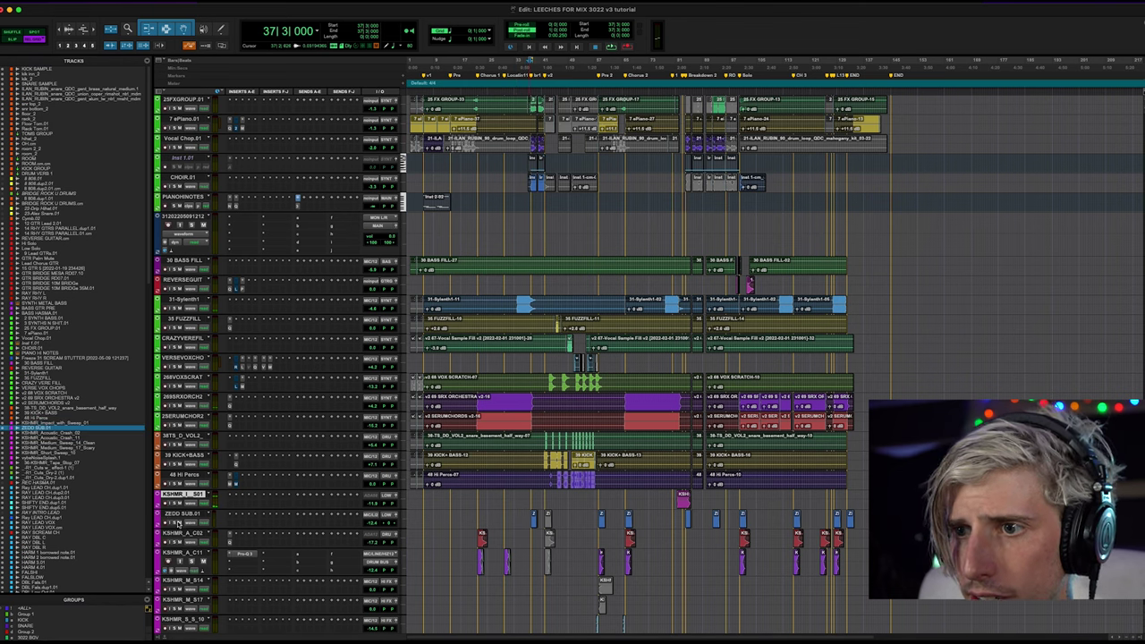
pyautogui.press('space')
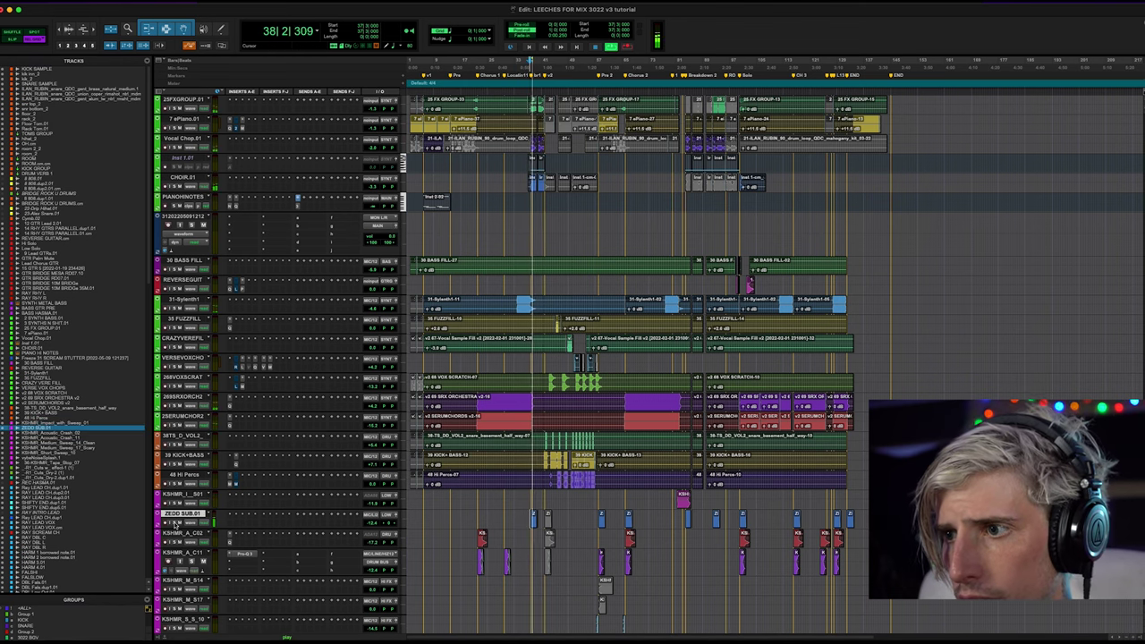
pyautogui.press('space')
# Solo the KSHMR Acoustic Crash 02 track and audition its crash from bar 21 beat 3.
pyautogui.click(180, 535)
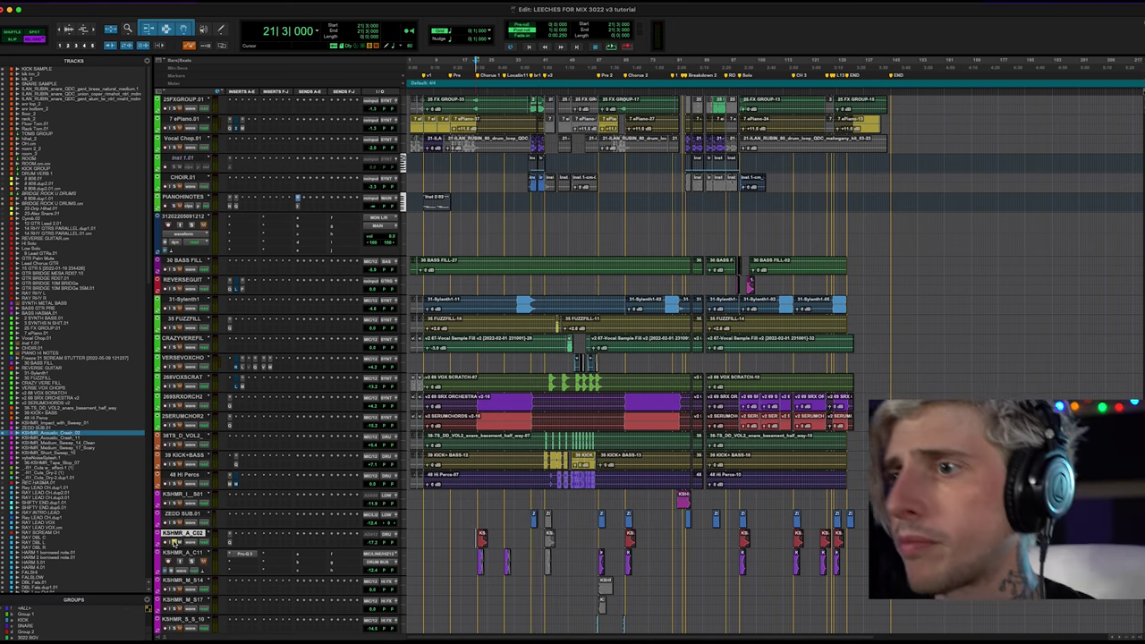
pyautogui.press('space')
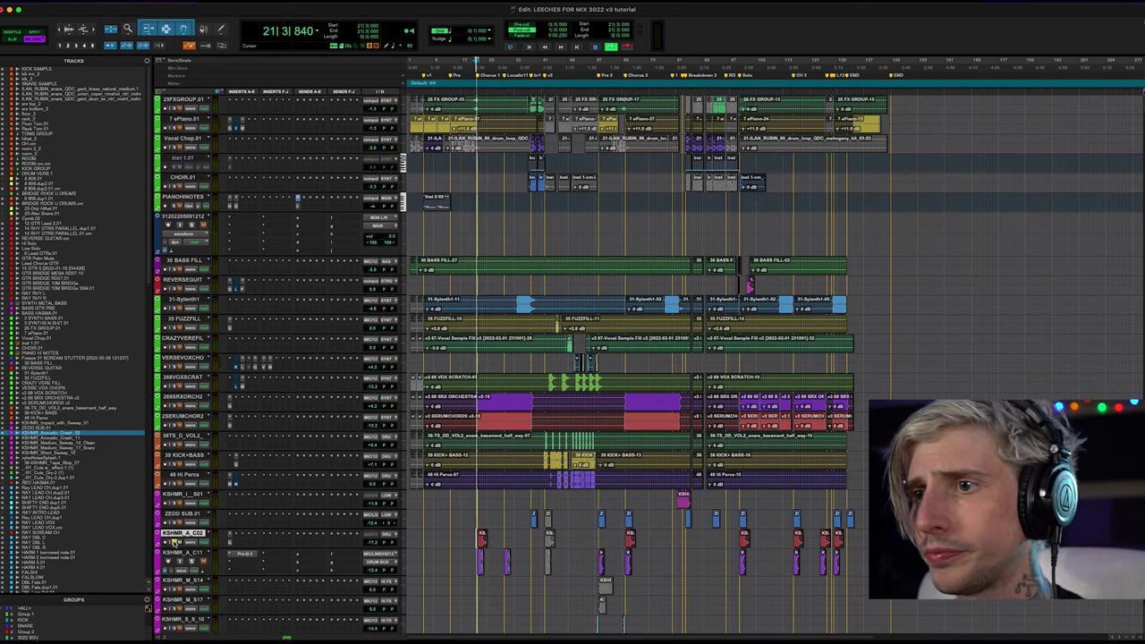
pyautogui.press('space')
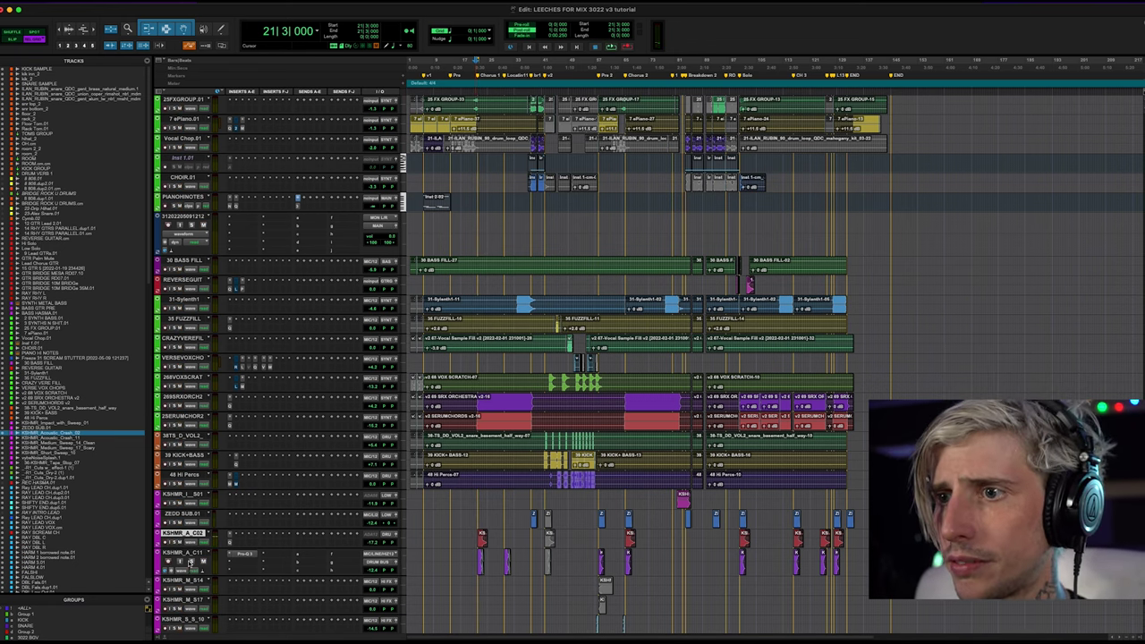
# Solo the KSHMR Acoustic Crash 11 track and audition its crash from bar 21 beat 2.
pyautogui.click(475, 553)
pyautogui.press('space')
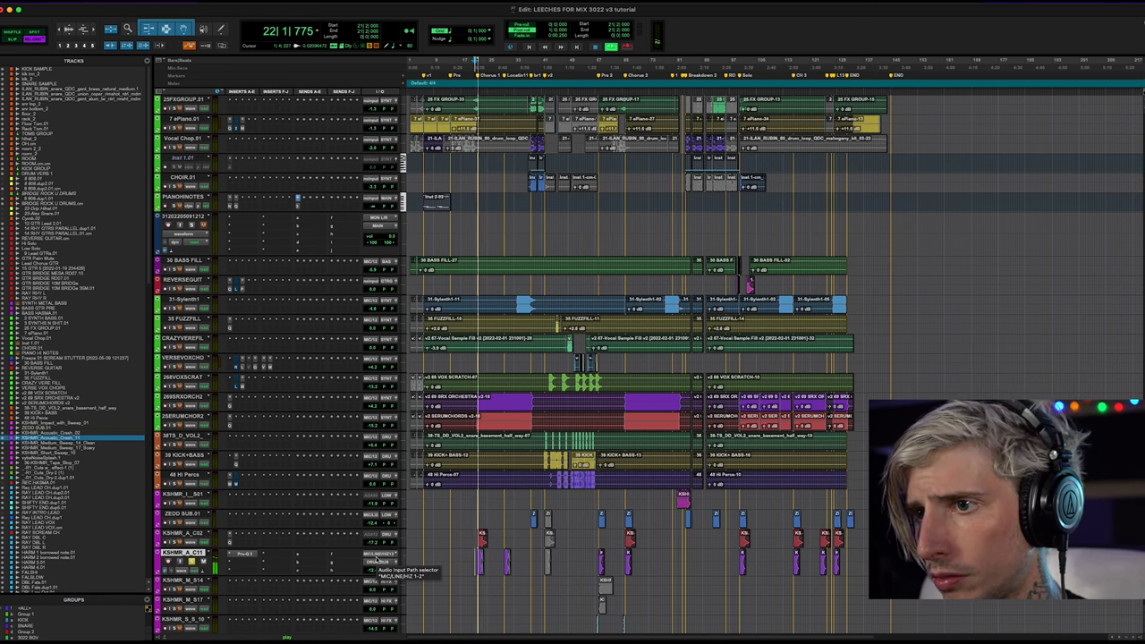
pyautogui.press('space')
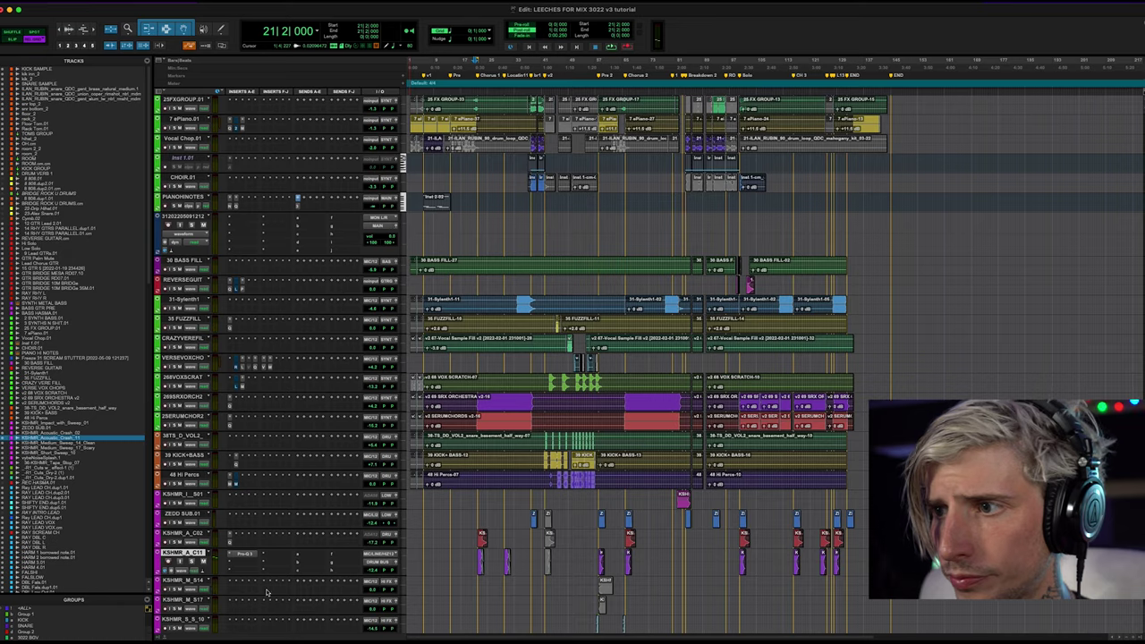
# Select the KSHMR Short Sweep 10 track and audition its sweep soloed and in the mix from bar 56 beat 4.
pyautogui.scroll(-6, 614, 588)
pyautogui.click(204, 459)
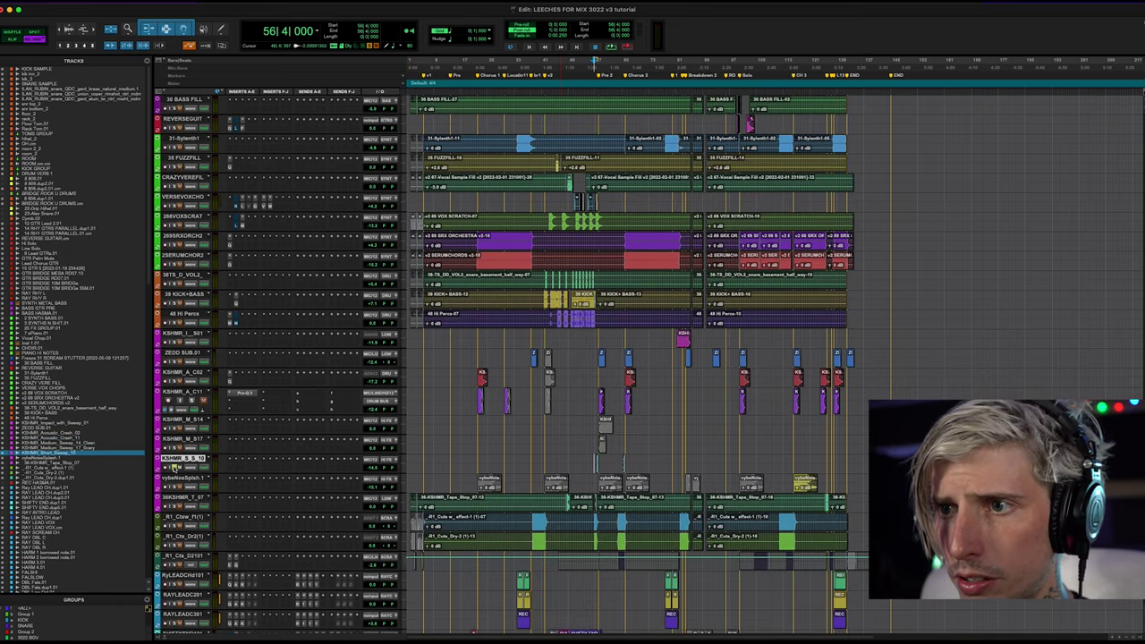
pyautogui.press('space')
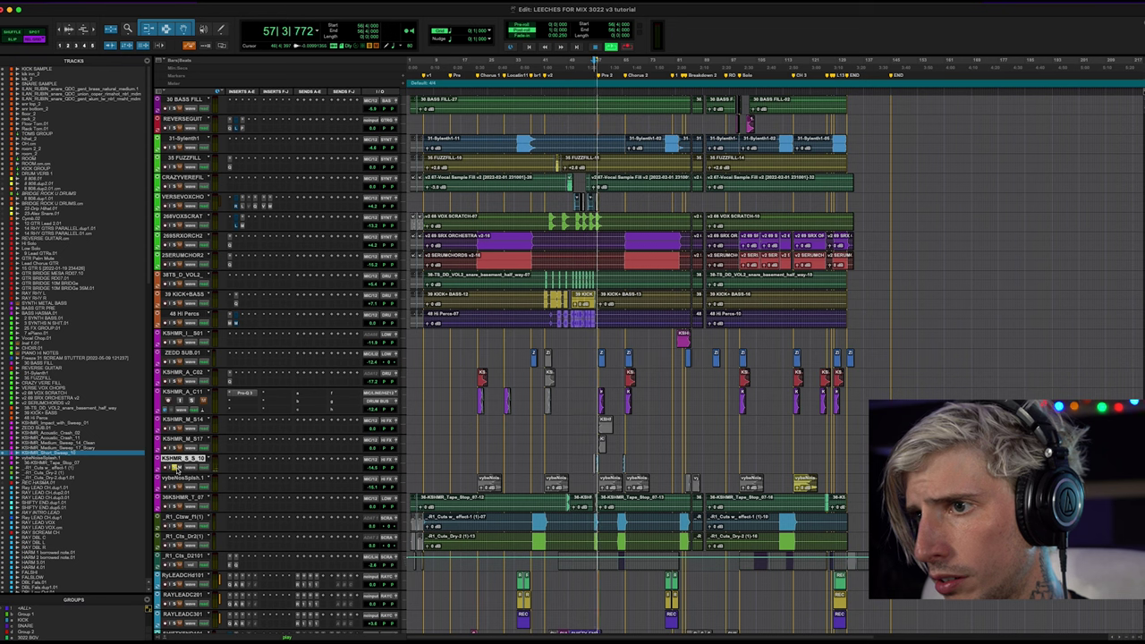
pyautogui.press('space')
pyautogui.press('space')
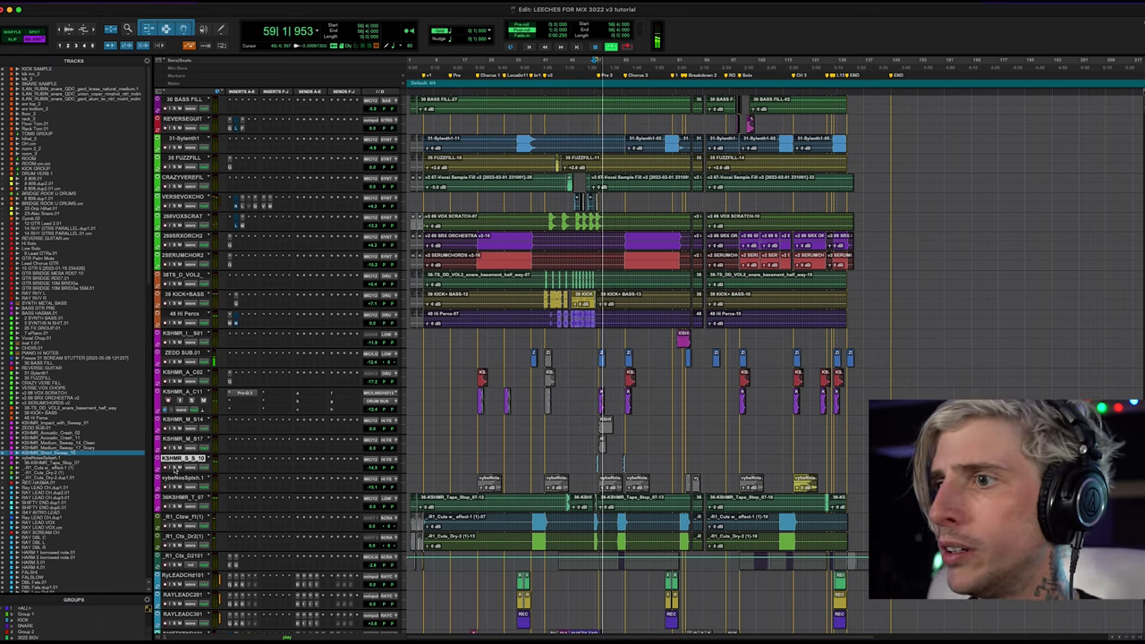
pyautogui.press('space')
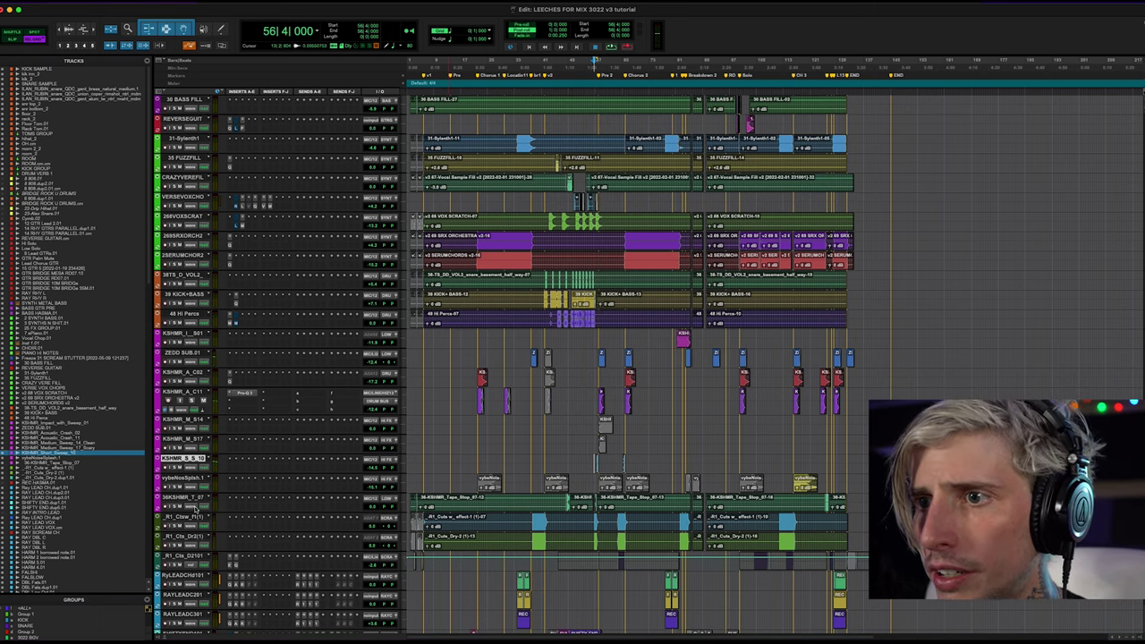
# Solo the KSHMR Tape Stop track and audition its tape stop effect from bar 48.
pyautogui.click(561, 500)
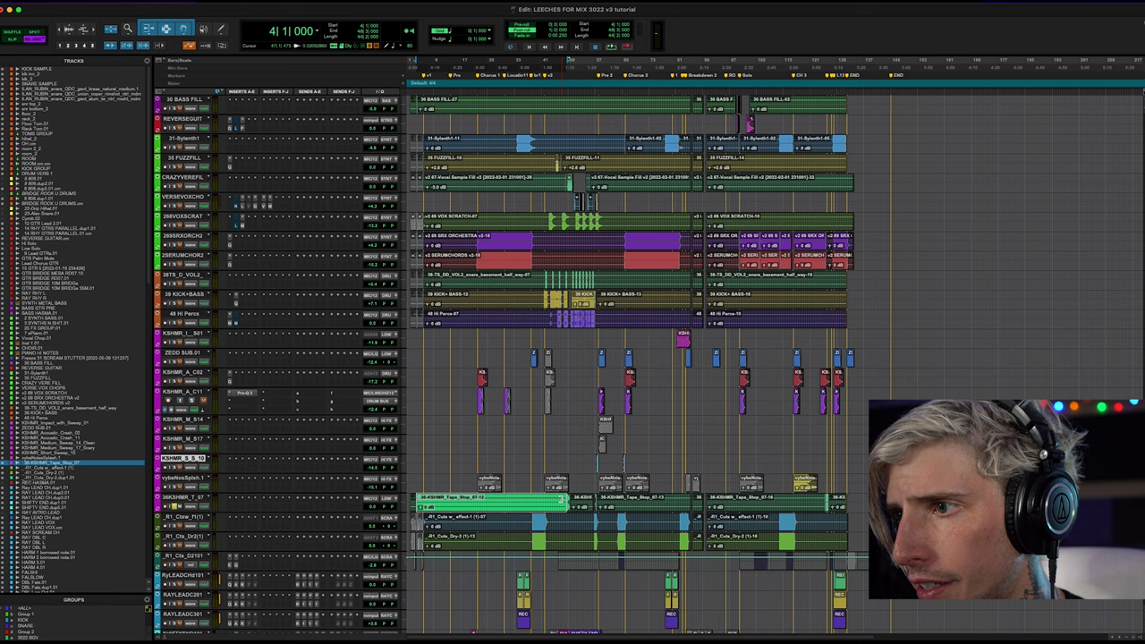
pyautogui.click(183, 458)
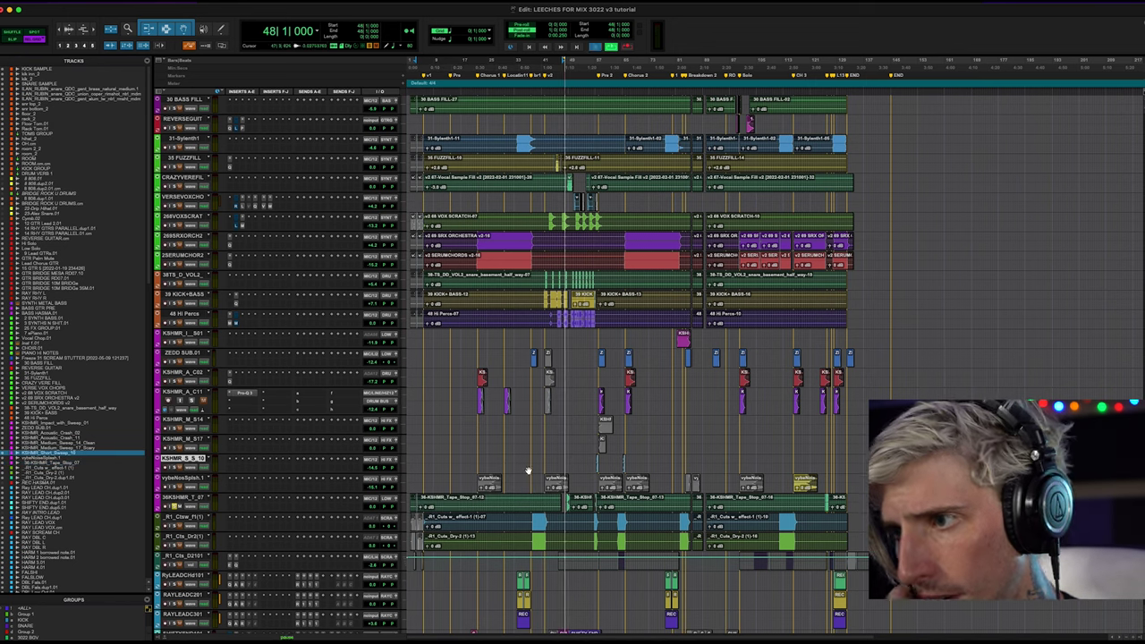
pyautogui.press('space')
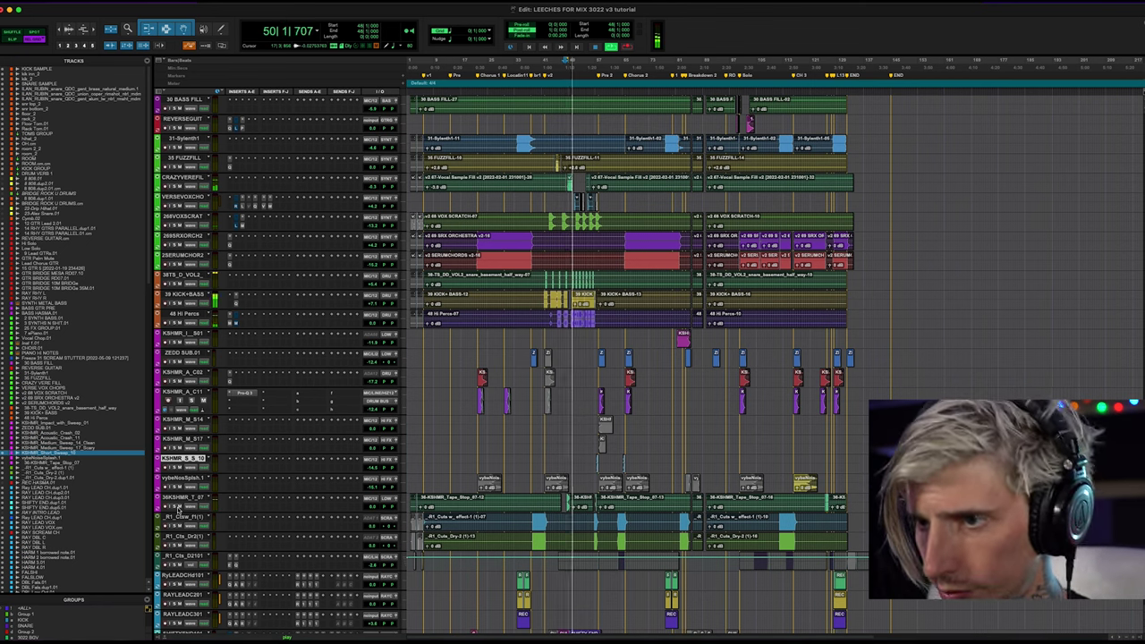
pyautogui.press('space')
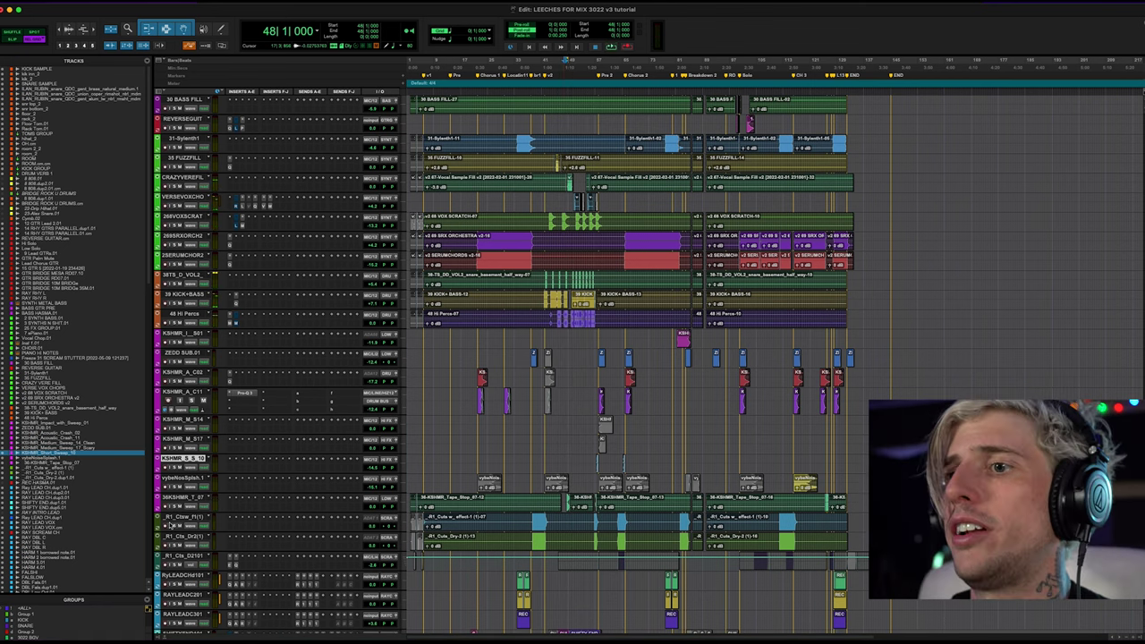
# Select the R1 Cute effect and dry tracks and audition their clips from bar 37 beat 2.
pyautogui.scroll(-2, 206, 537)
pyautogui.hscroll(3, 206, 536)
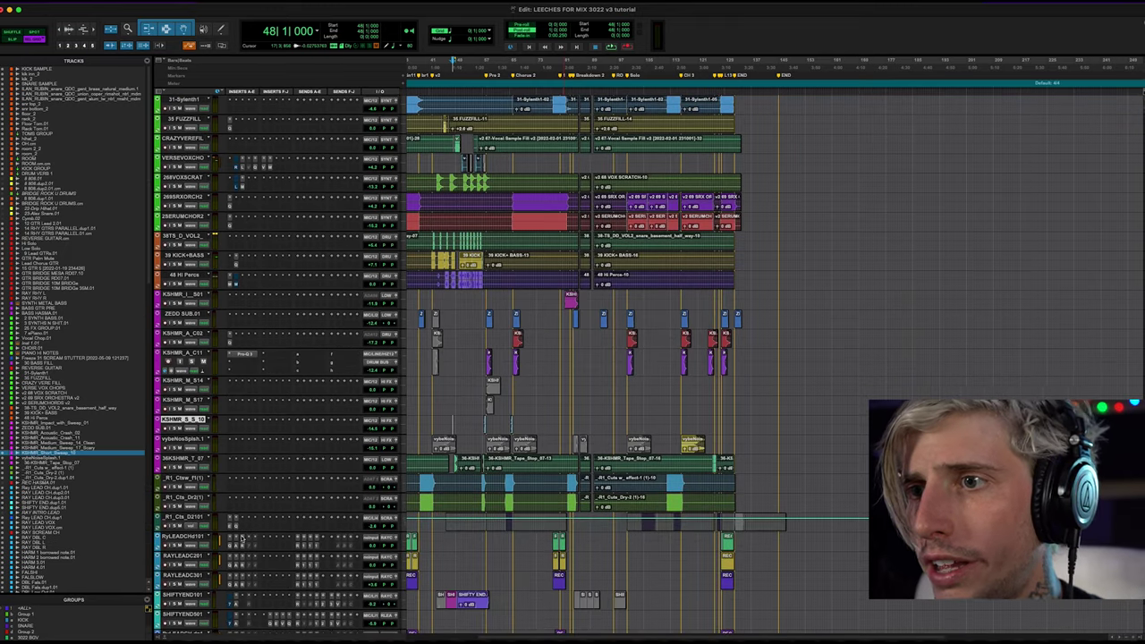
pyautogui.hscroll(-3, 241, 538)
pyautogui.click(195, 478)
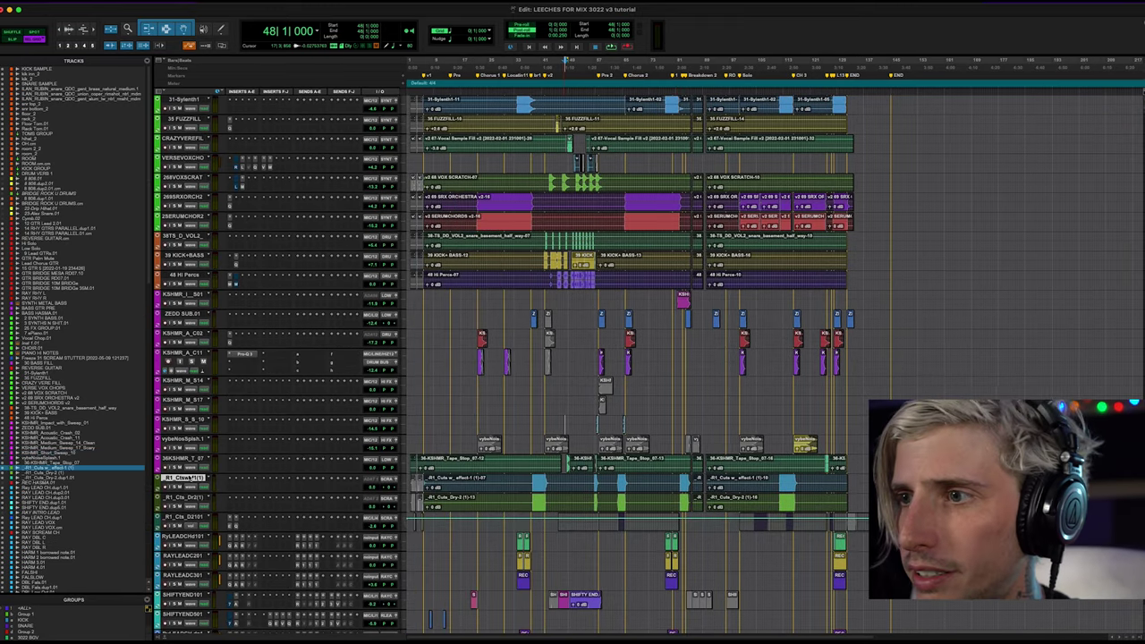
pyautogui.keyDown('shift'); pyautogui.click(183, 499); pyautogui.keyUp('shift')
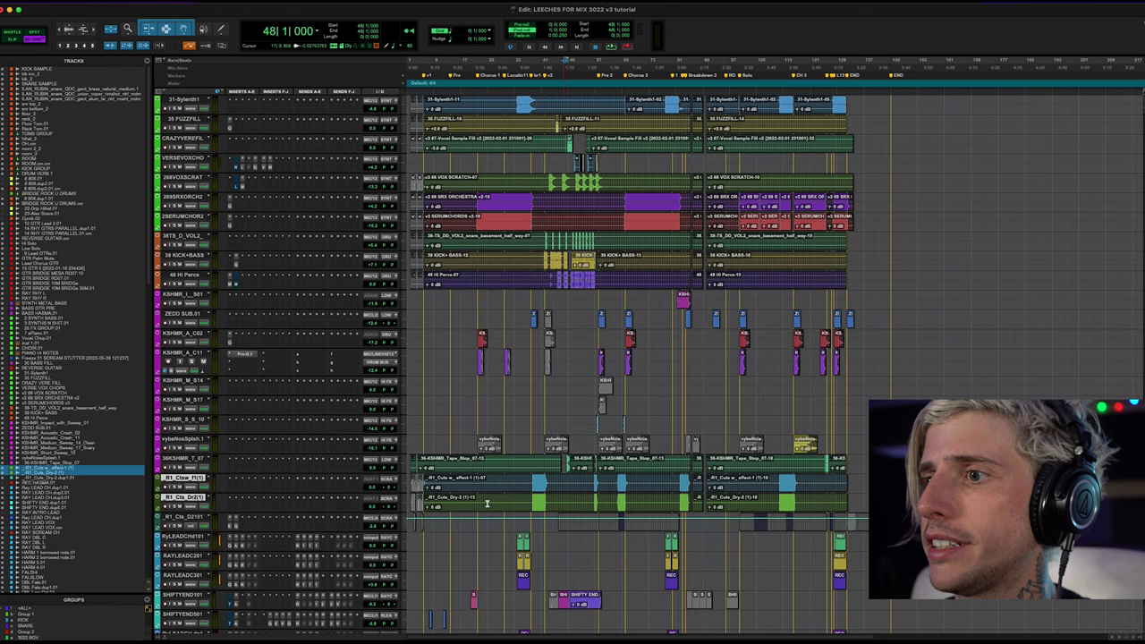
pyautogui.click(529, 477)
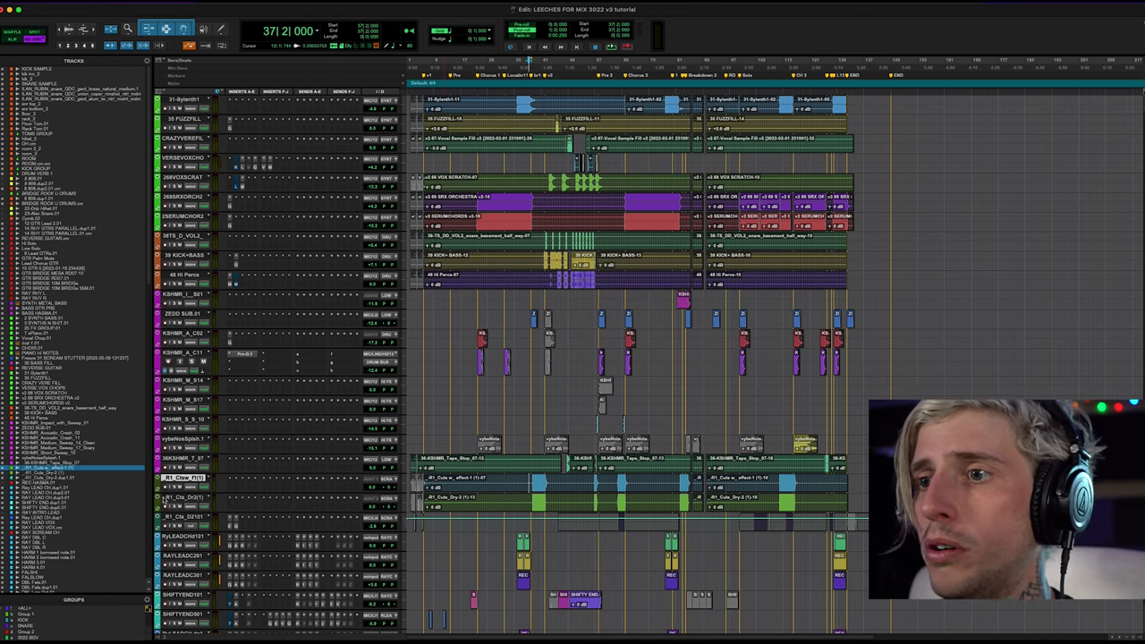
pyautogui.press('space')
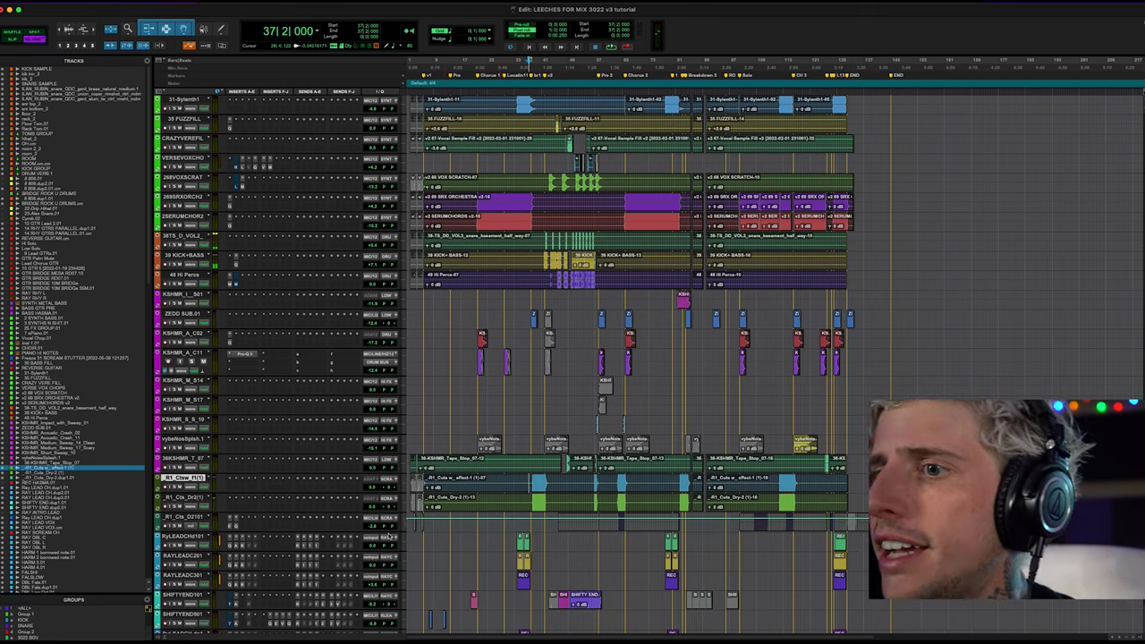
# Look through the bridge vocals, master, group buses, vocal auxes and backing vocals back to the RAY LEAD VOX tracks.
pyautogui.scroll(-20, 376, 535)
pyautogui.scroll(-20, 372, 536)
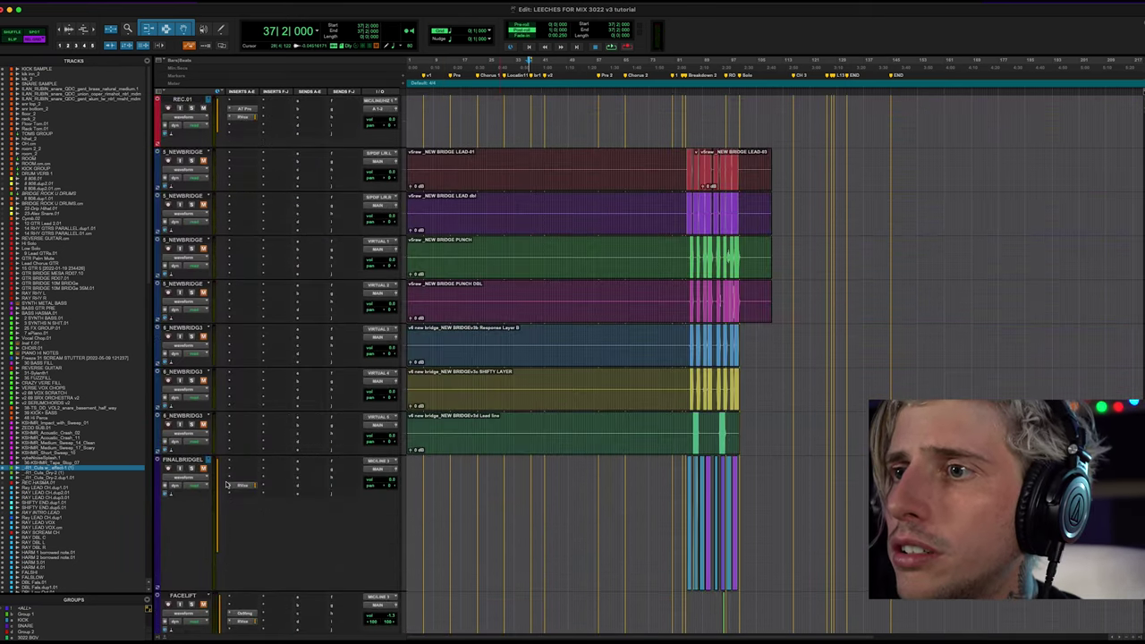
pyautogui.scroll(8, 227, 485)
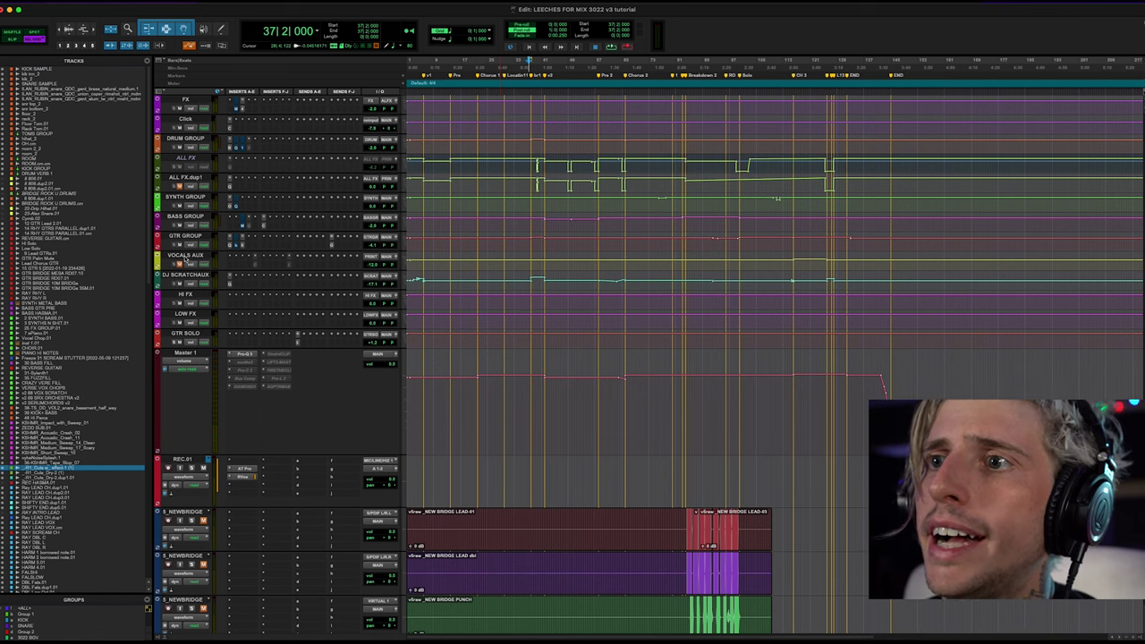
pyautogui.scroll(15, 501, 286)
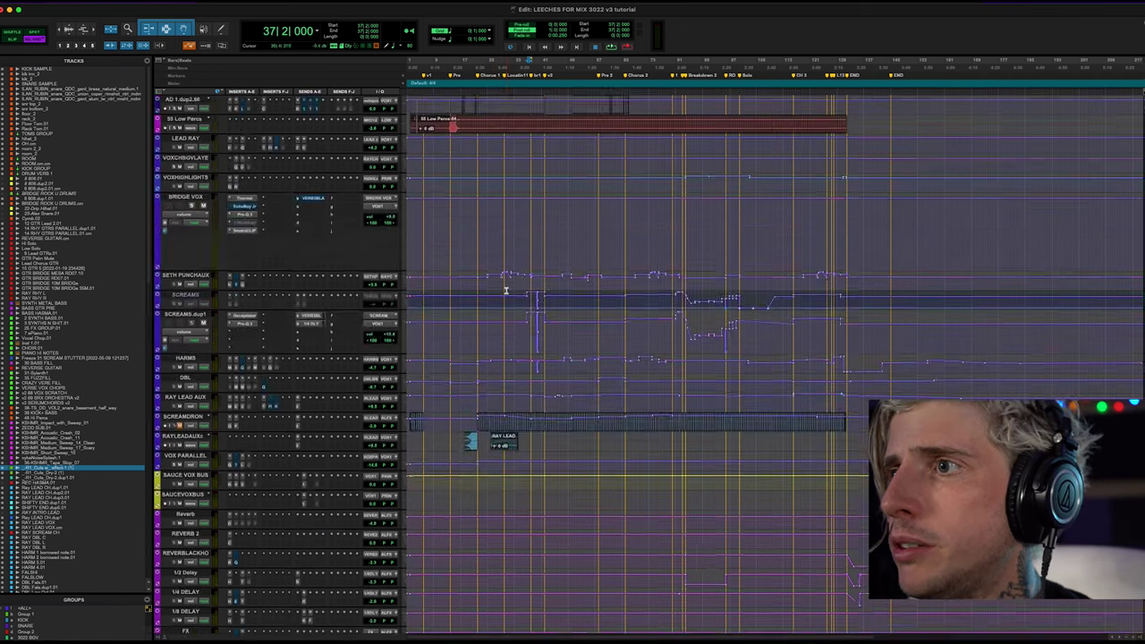
pyautogui.scroll(5, 505, 292)
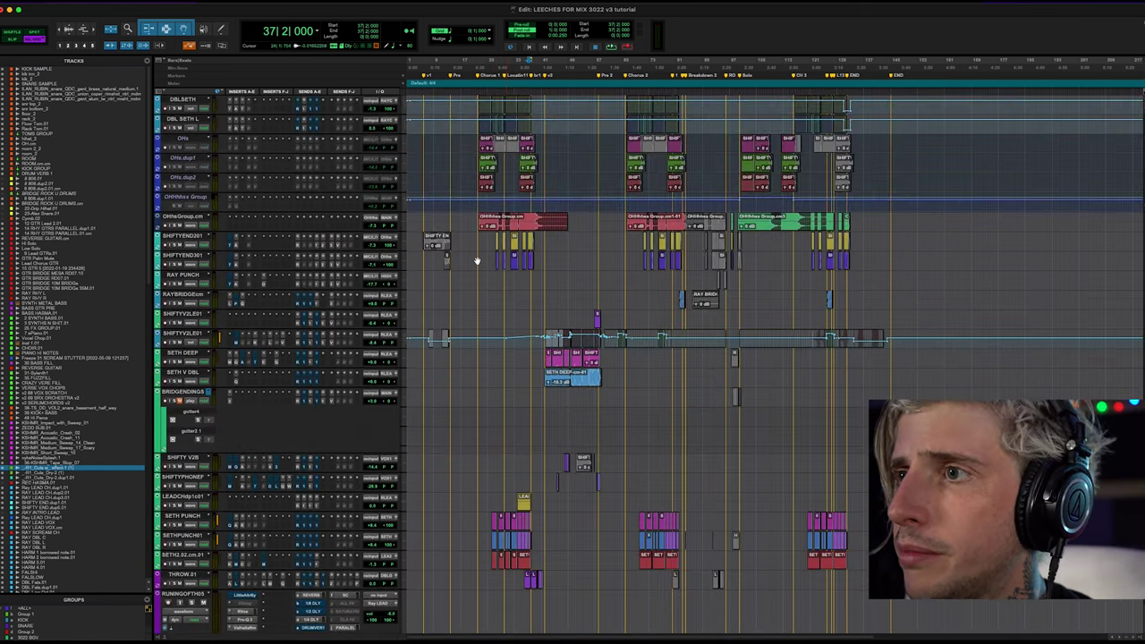
pyautogui.click(475, 219)
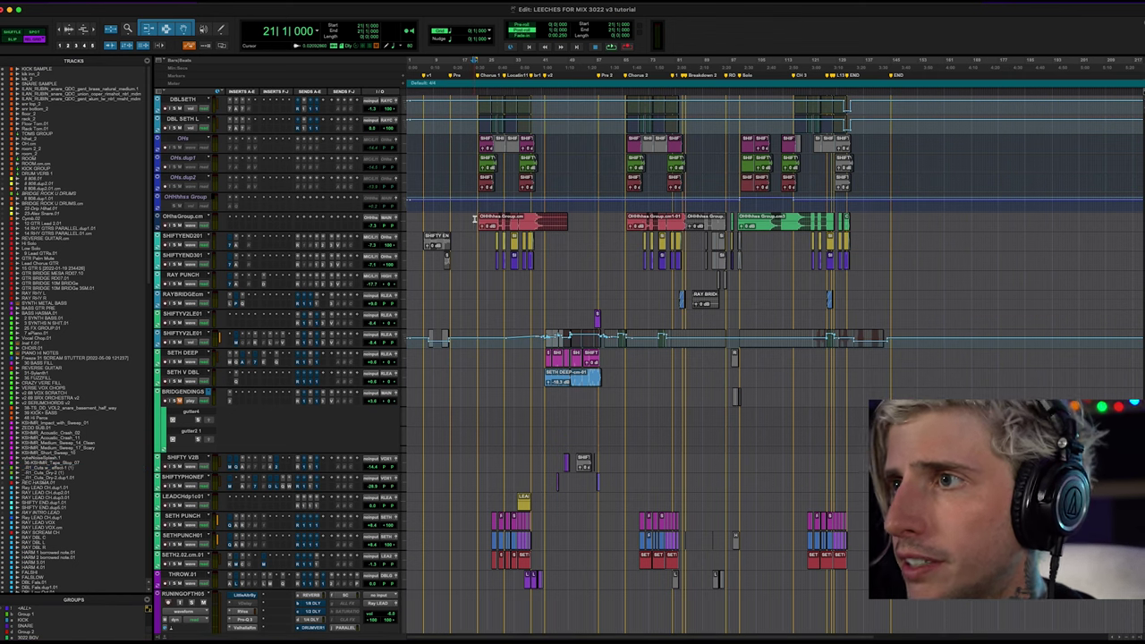
pyautogui.scroll(13, 465, 224)
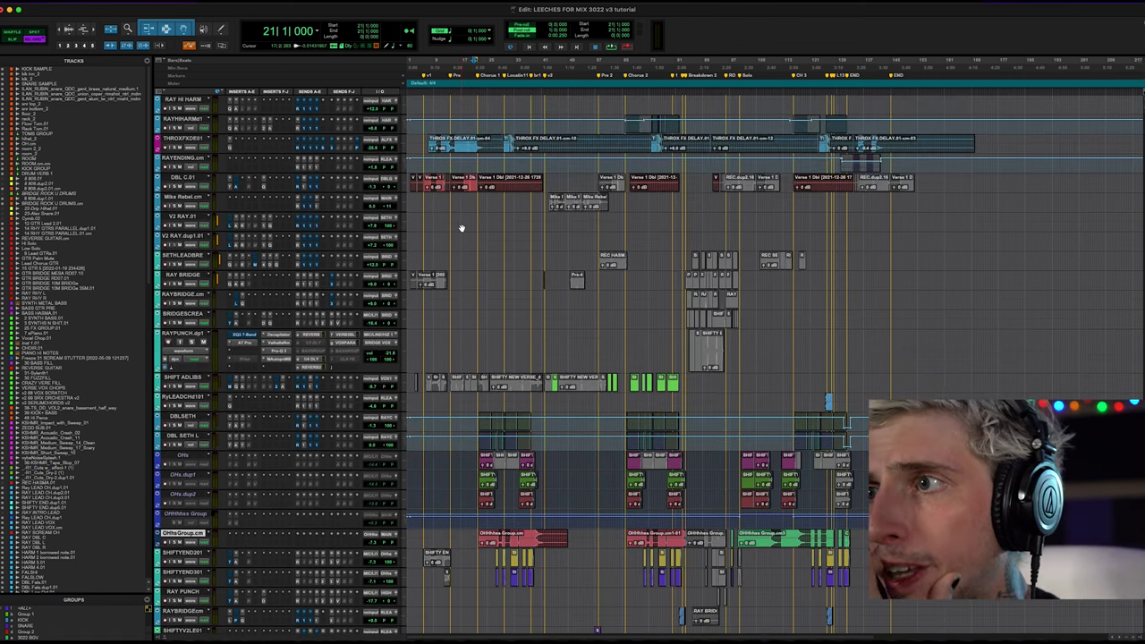
pyautogui.scroll(15, 462, 232)
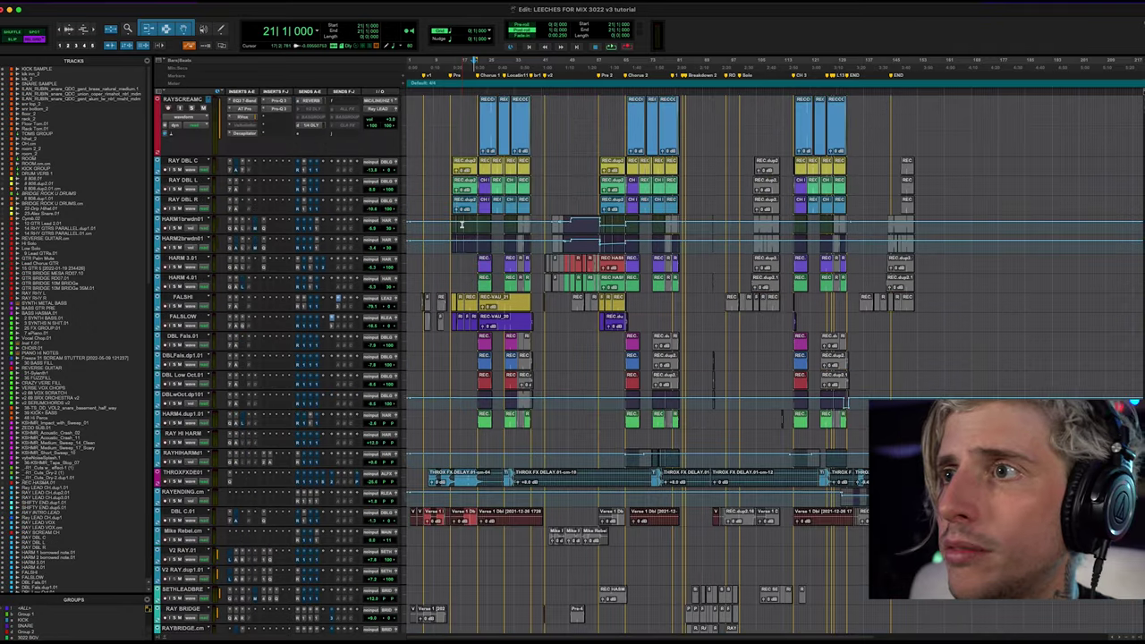
pyautogui.scroll(1, 463, 223)
pyautogui.scroll(3, 464, 230)
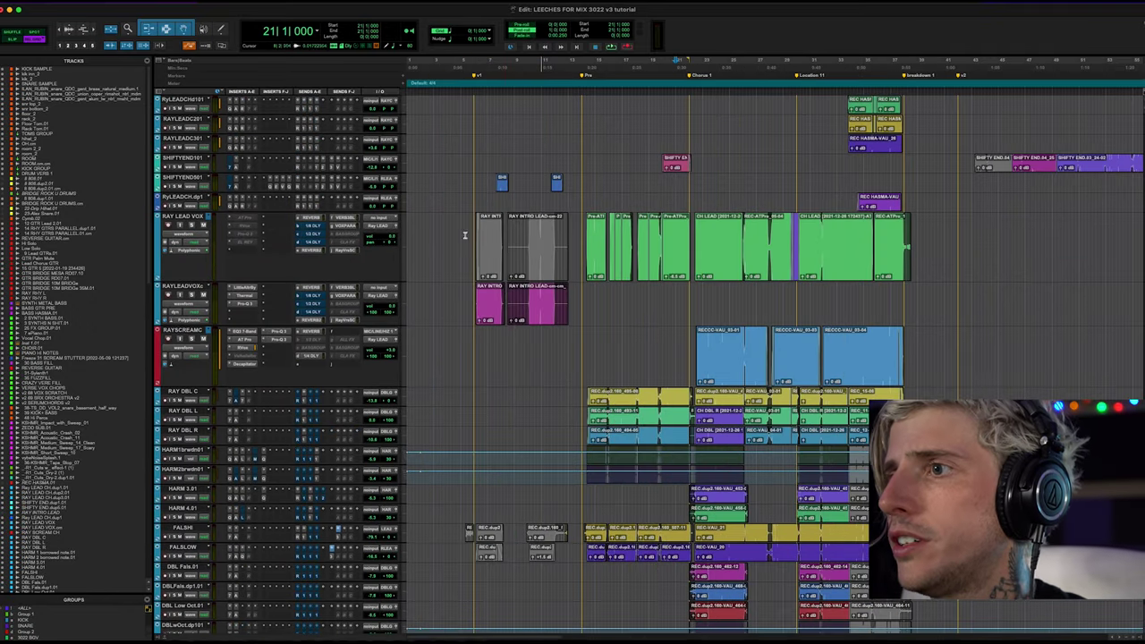
# Audition the intro vocal on the RAY LEAD VOX.cm track from bar 6.
pyautogui.click(474, 297)
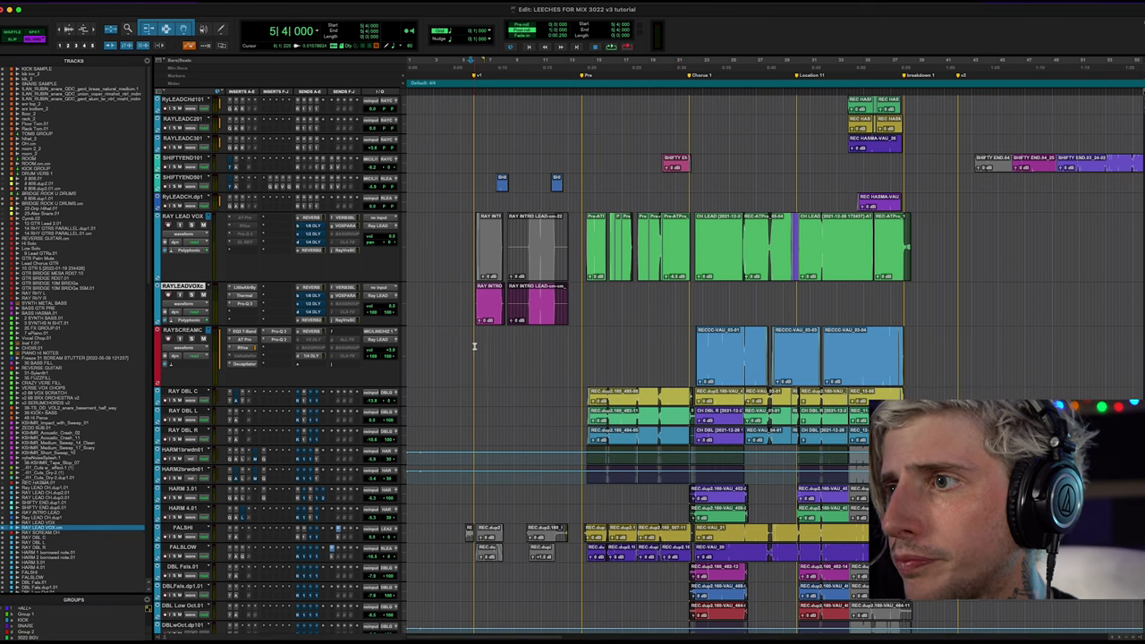
pyautogui.click(474, 347)
pyautogui.press('space')
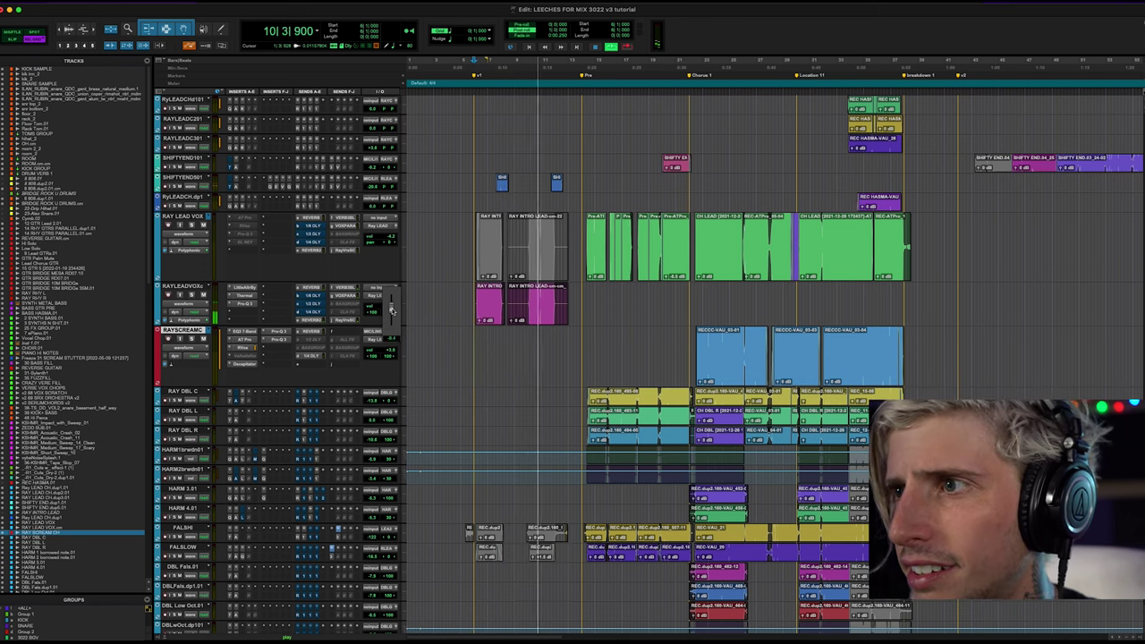
pyautogui.press('space')
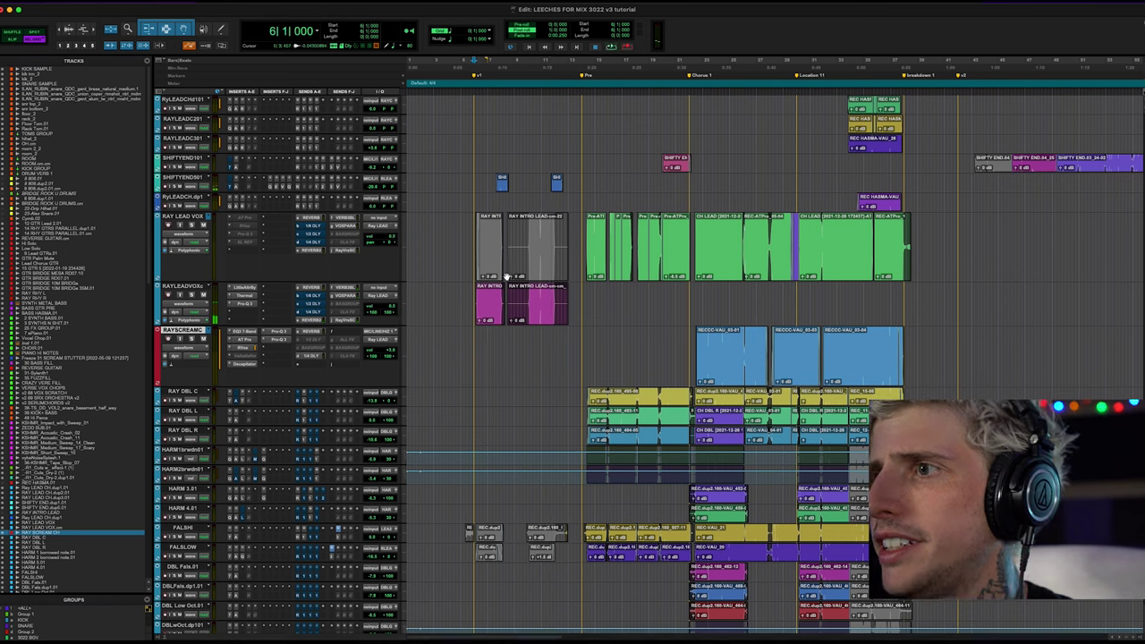
# Unmute the RAY INTRO LEAD clips on the RAY LEAD VOX track and play back the verse 1 vocal.
pyautogui.click(479, 275)
pyautogui.press('super+m')
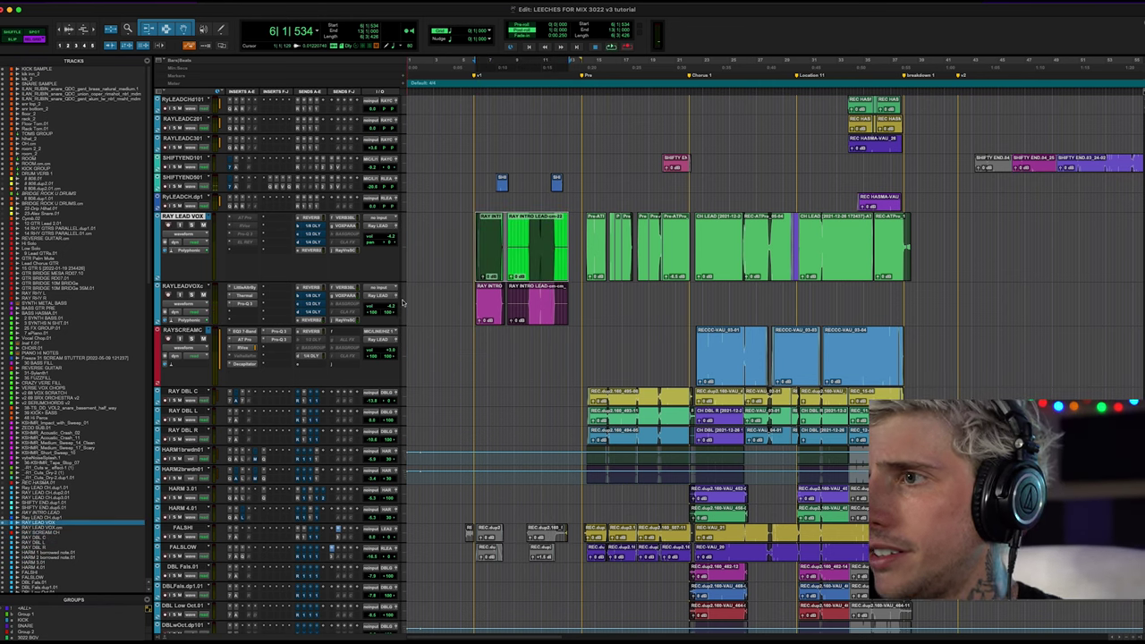
pyautogui.press('space')
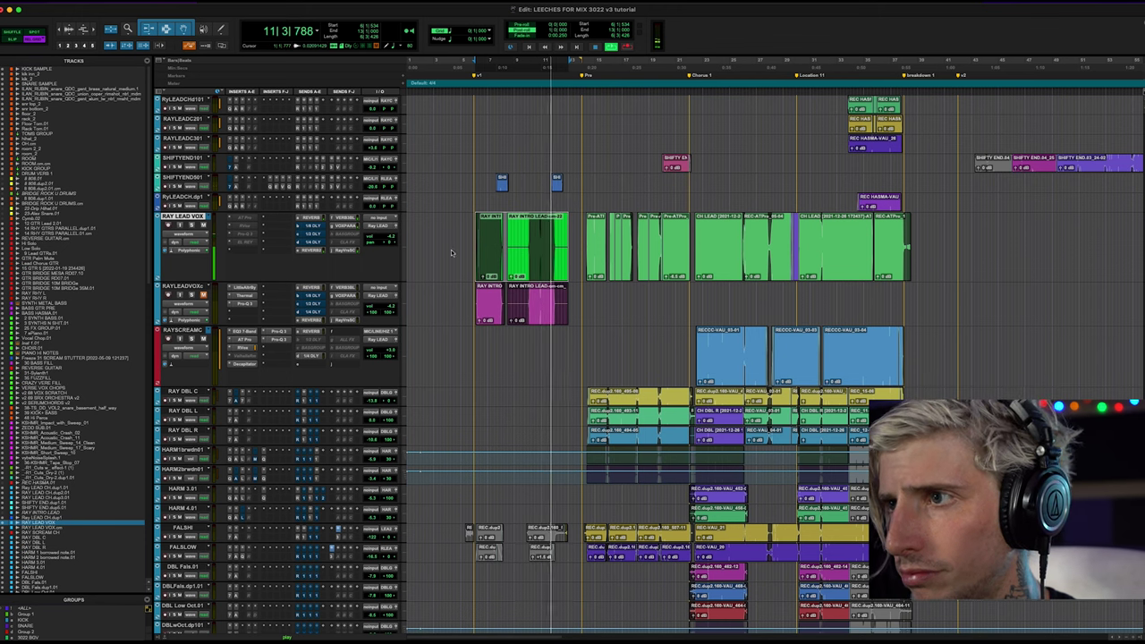
# Play the pre-chorus from bar 14 while looking through the scream, group bus, master and backing vocal tracks.
pyautogui.click(577, 224)
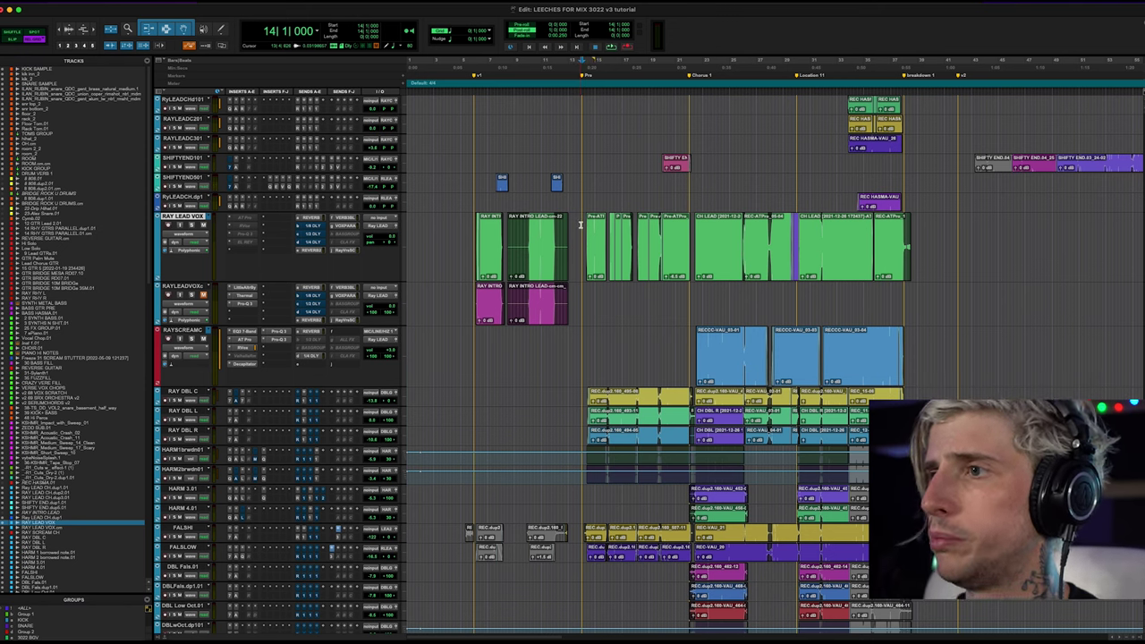
pyautogui.press('space')
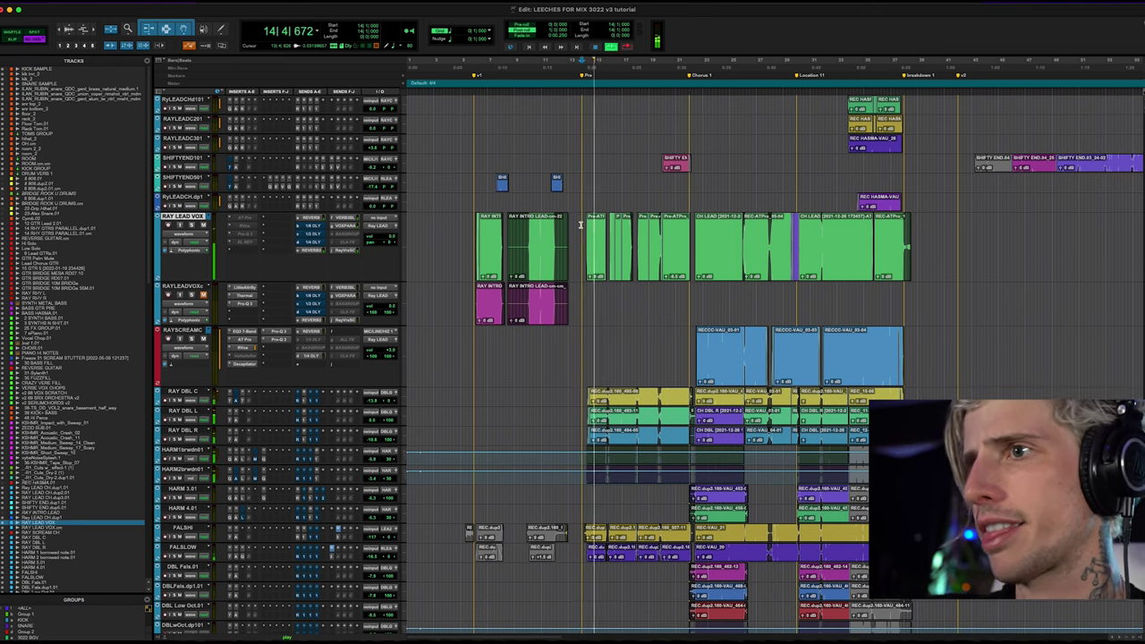
pyautogui.scroll(-15, 284, 252)
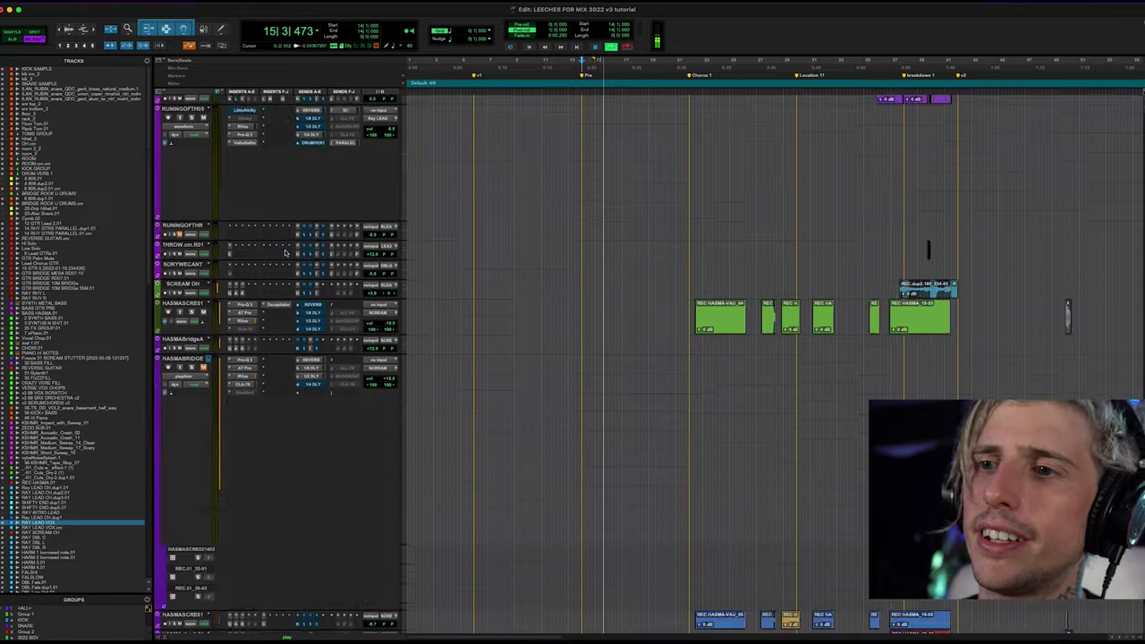
pyautogui.scroll(-15, 284, 253)
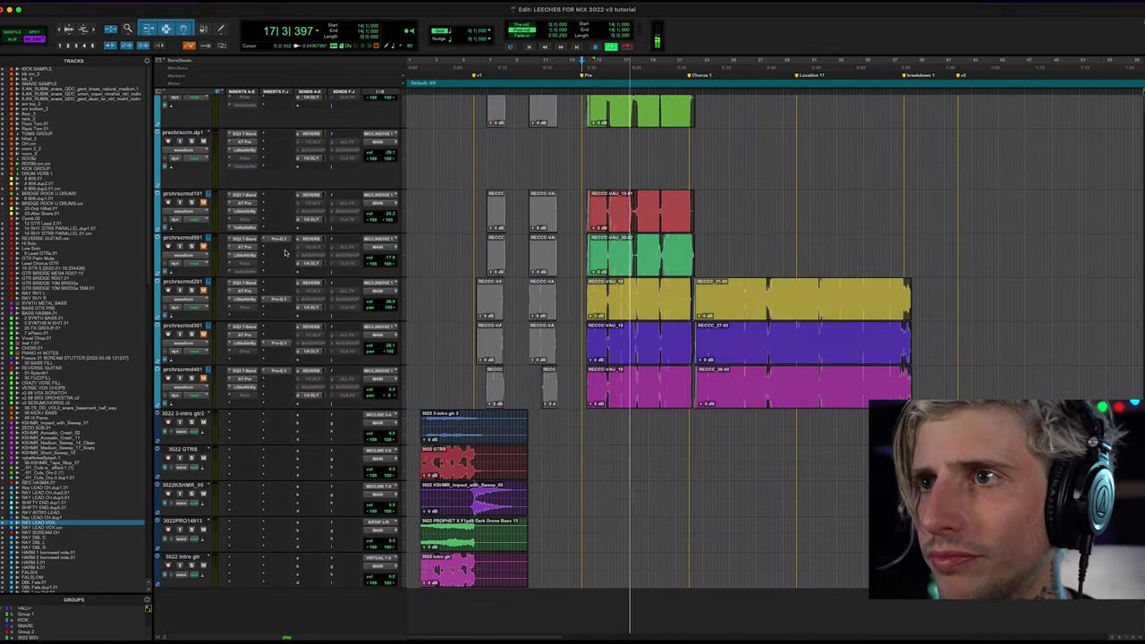
pyautogui.scroll(12, 285, 252)
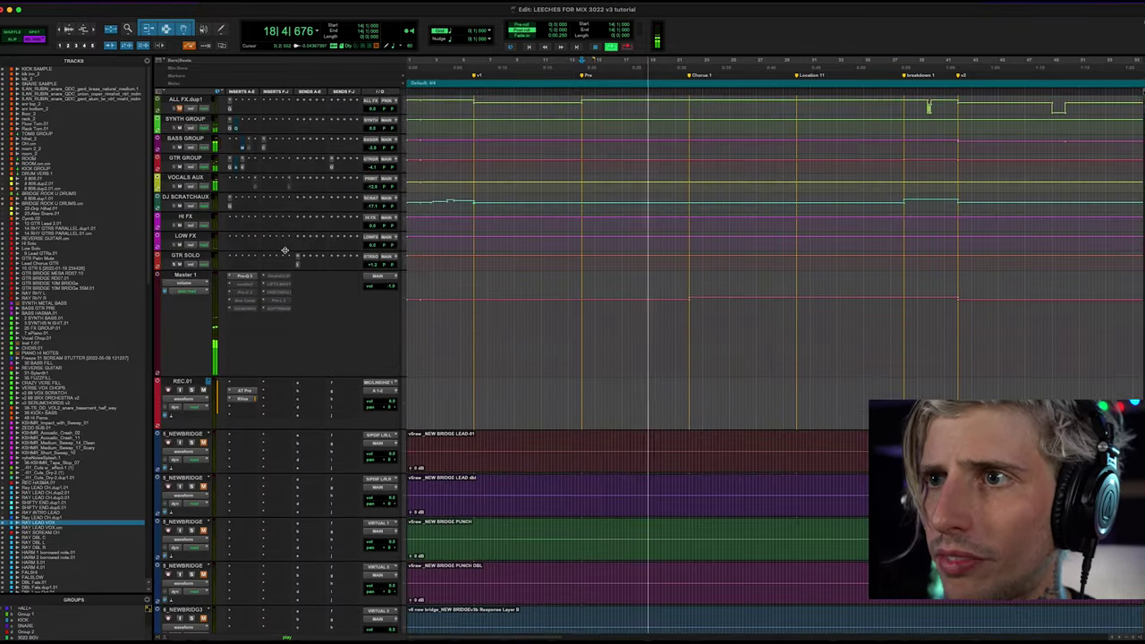
pyautogui.scroll(3, 284, 253)
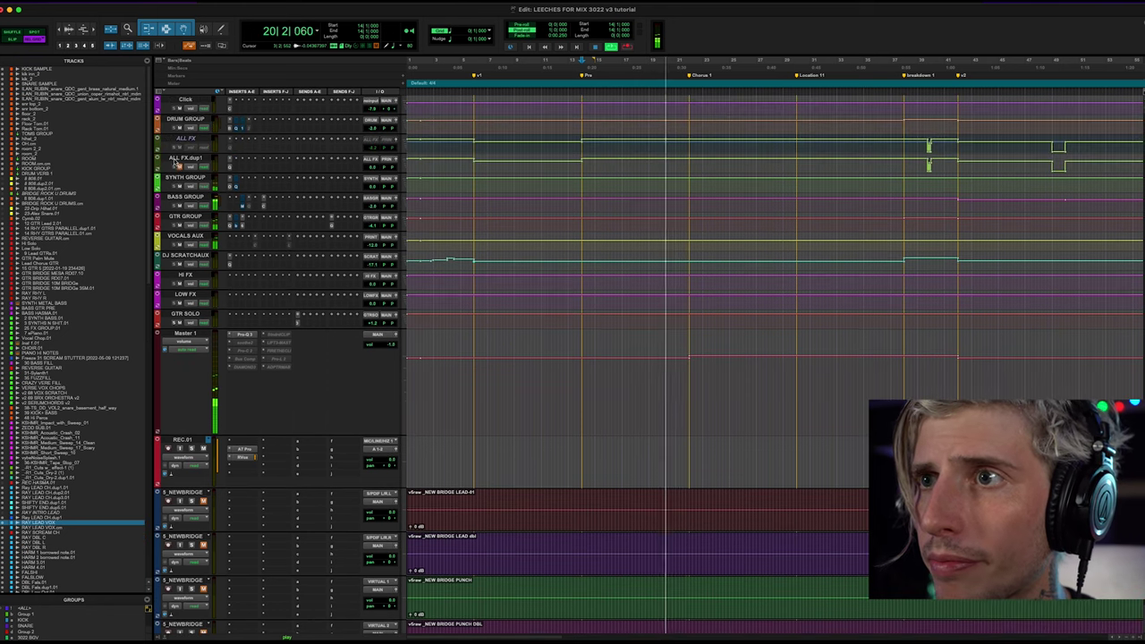
pyautogui.scroll(-20, 747, 271)
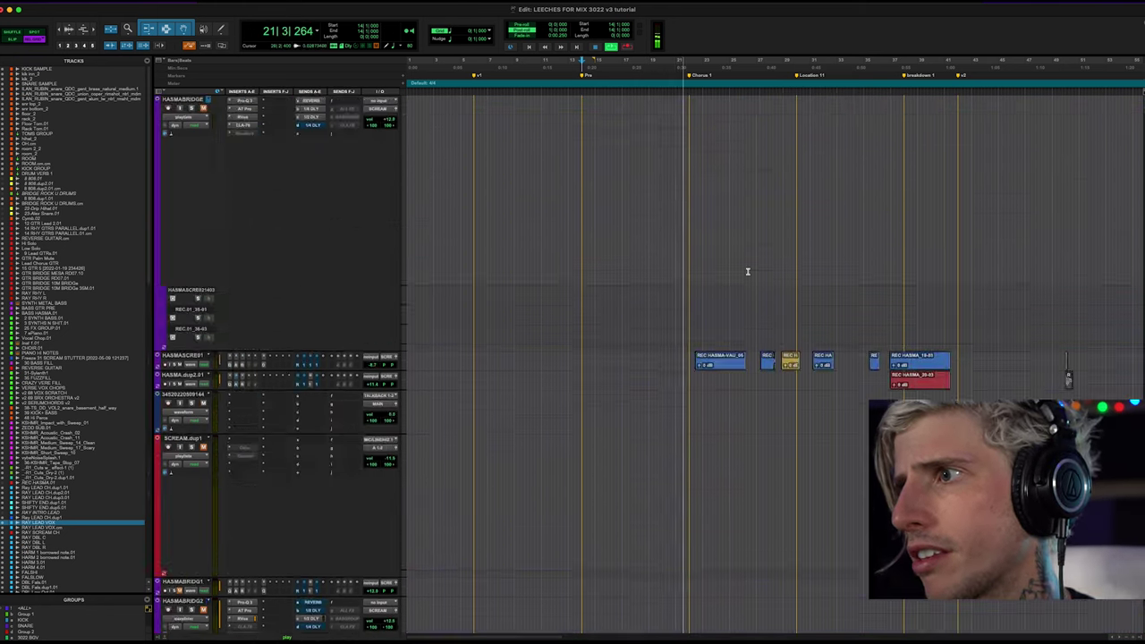
pyautogui.scroll(-15, 748, 271)
pyautogui.press('space')
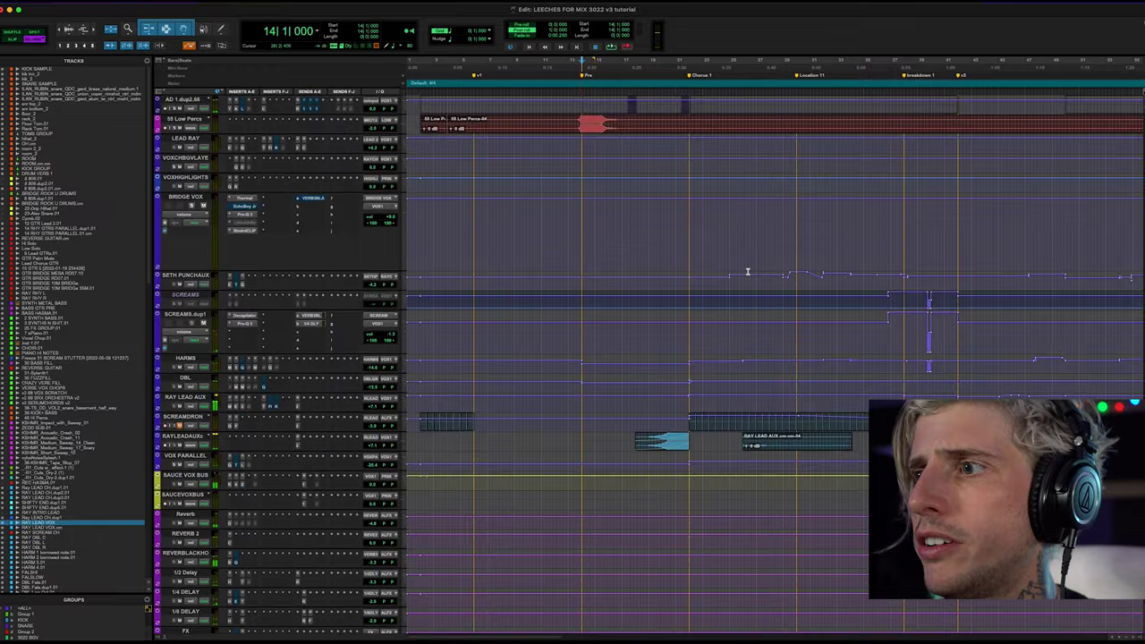
pyautogui.scroll(15, 748, 271)
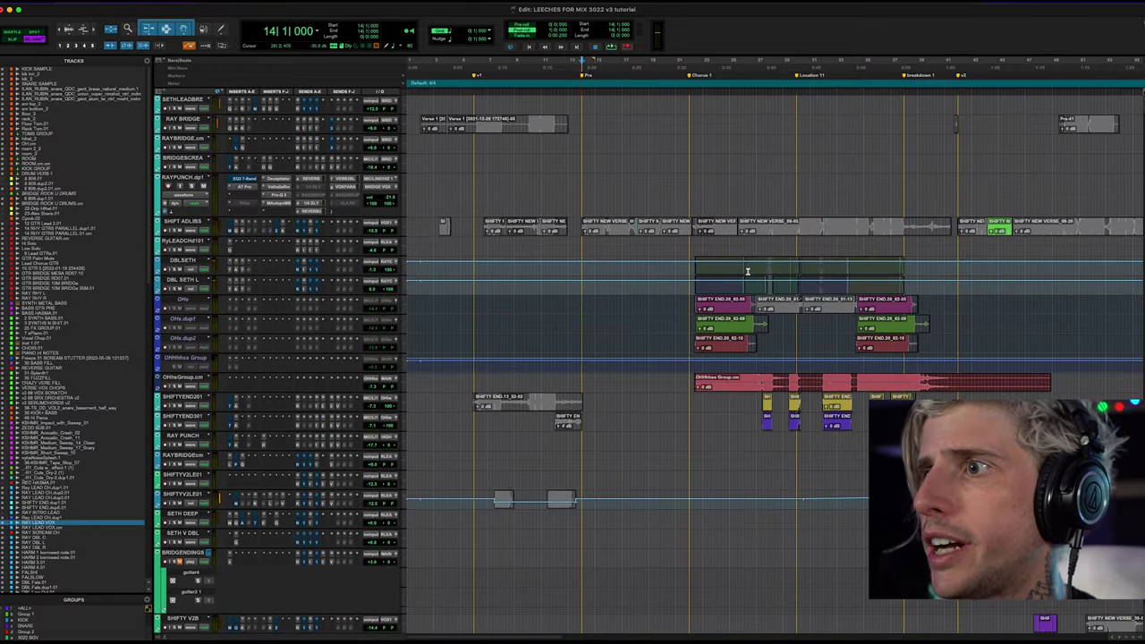
# Look through the lead, double, harmony, scream and bridge vocal tracks down to the vocal aux buses and back to the THROXFXDE01 track.
pyautogui.scroll(-10, 748, 271)
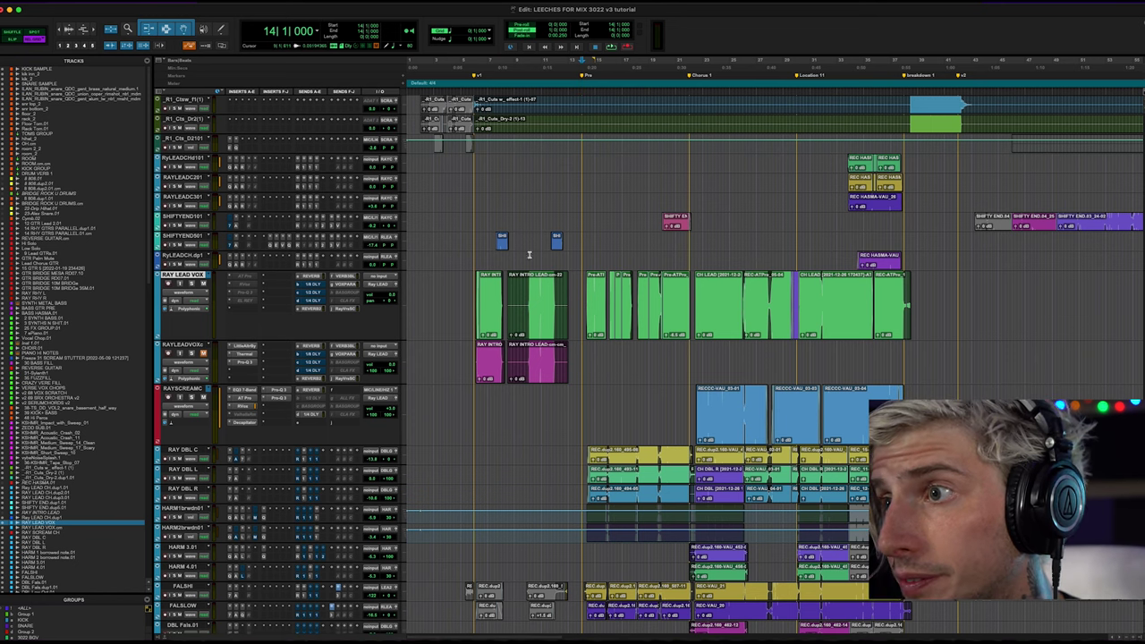
pyautogui.scroll(10, 542, 285)
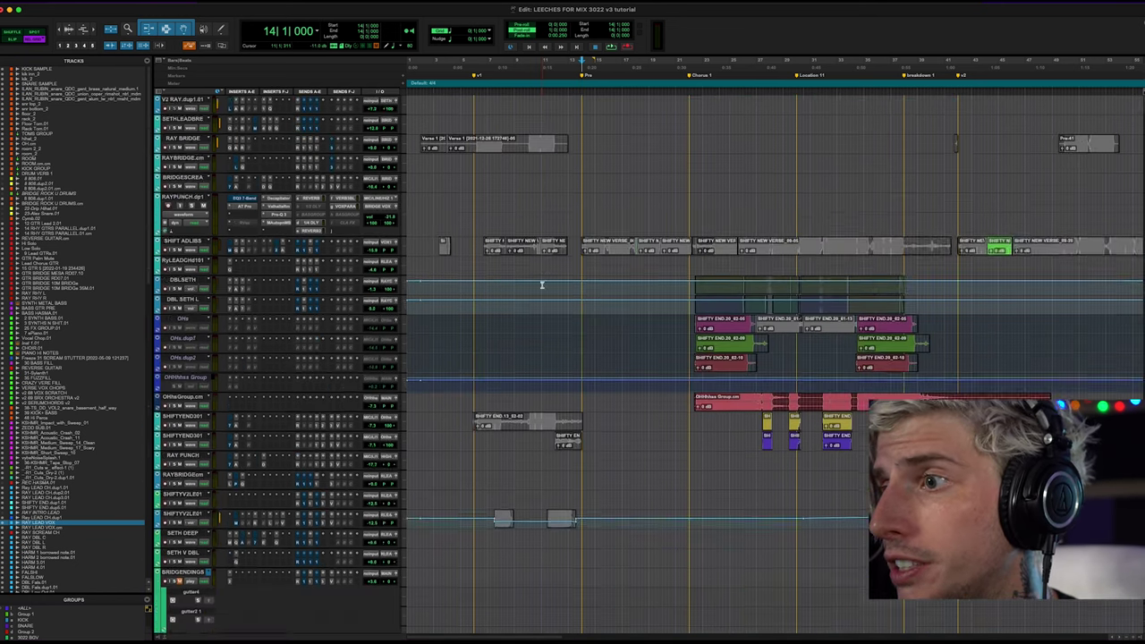
pyautogui.scroll(-6, 541, 286)
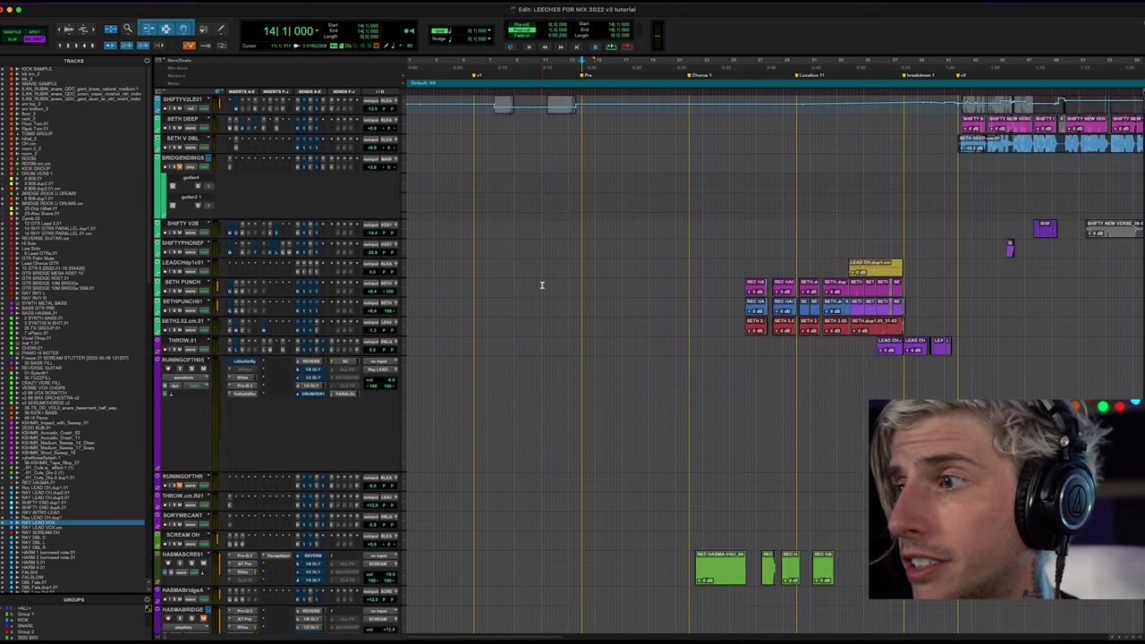
pyautogui.scroll(-15, 541, 285)
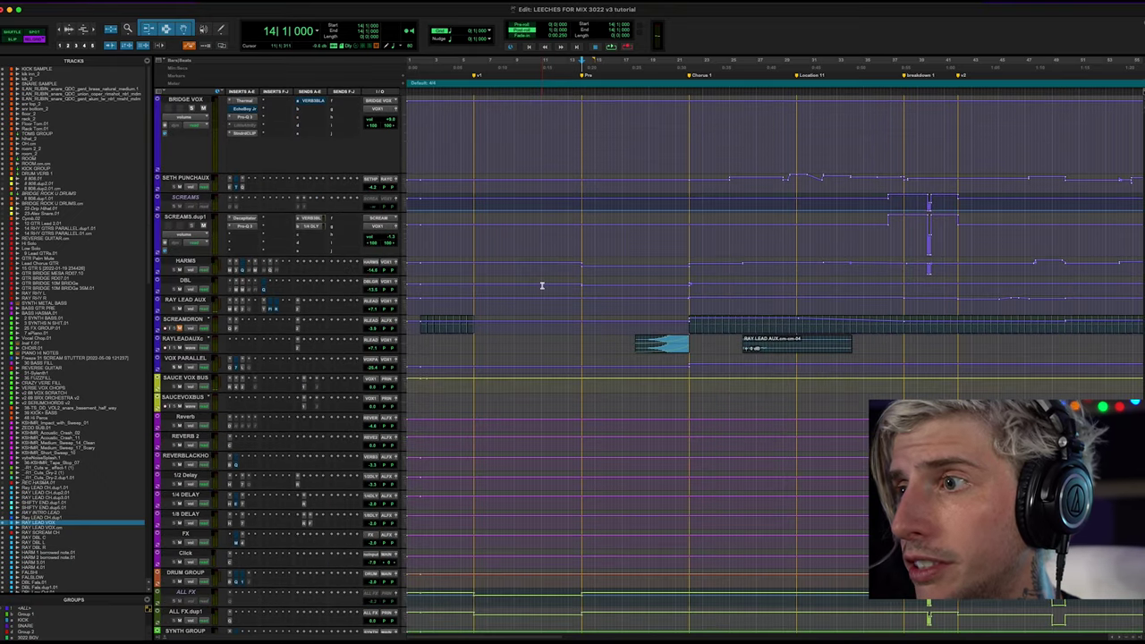
pyautogui.scroll(-8, 541, 284)
pyautogui.scroll(12, 541, 284)
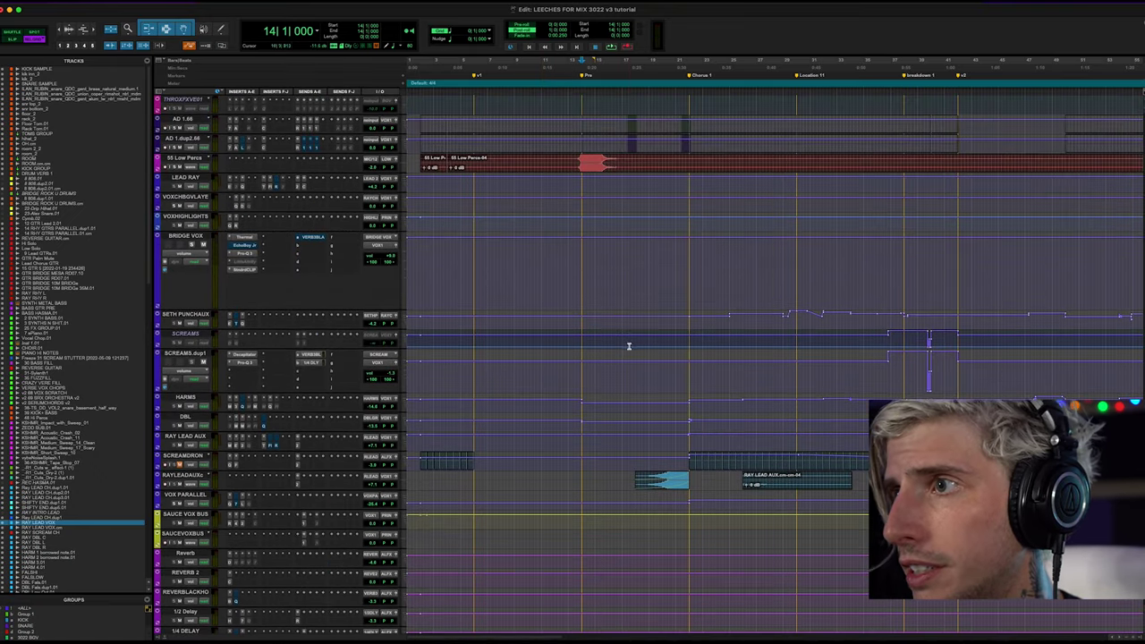
pyautogui.scroll(15, 543, 288)
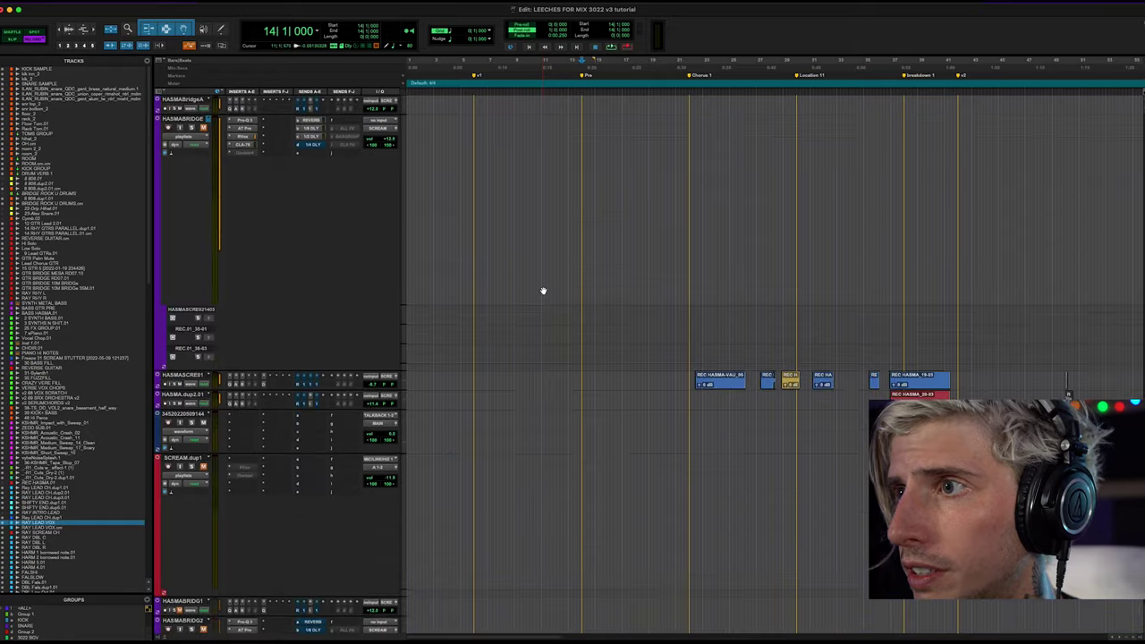
pyautogui.scroll(15, 550, 292)
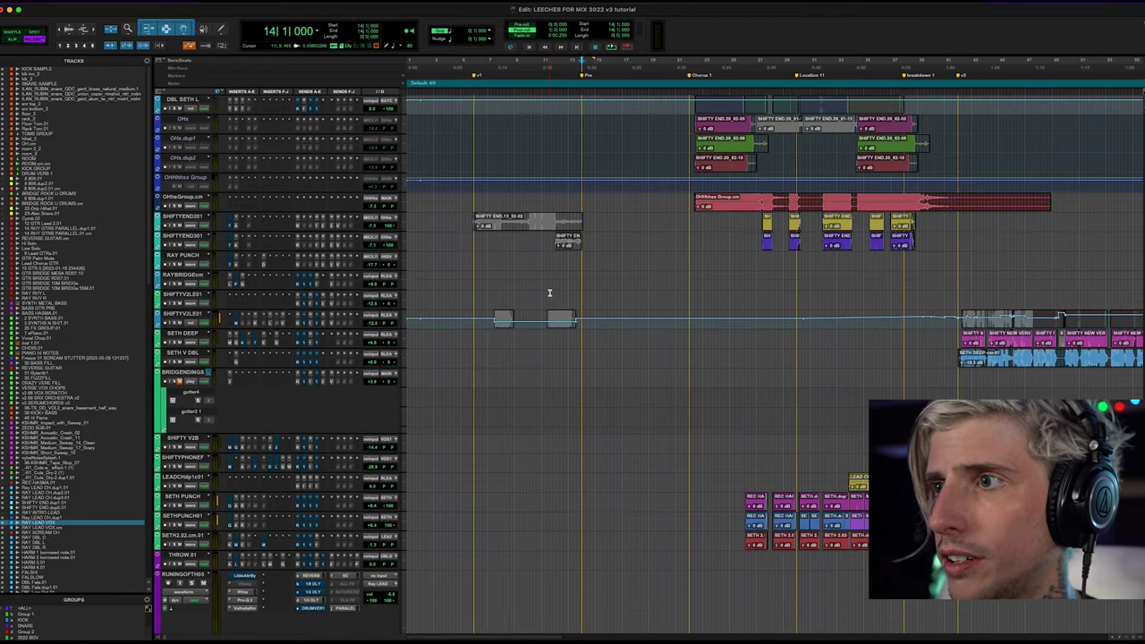
pyautogui.scroll(2, 549, 292)
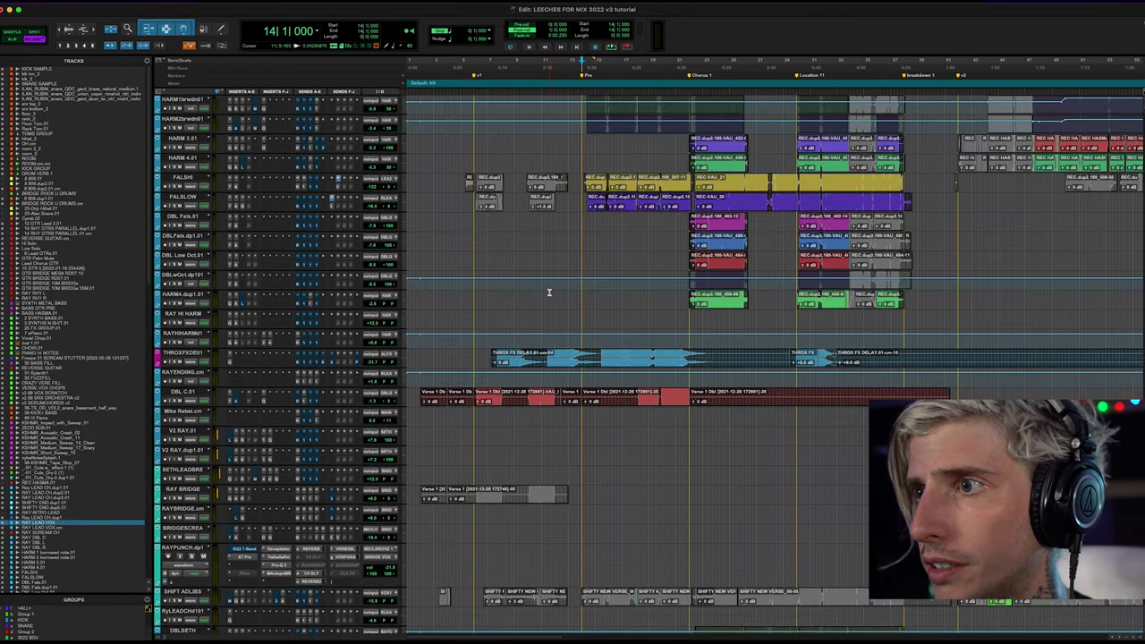
# Audition the throw delay effect on the THROXFXDE01 track from bar 11.
pyautogui.click(541, 356)
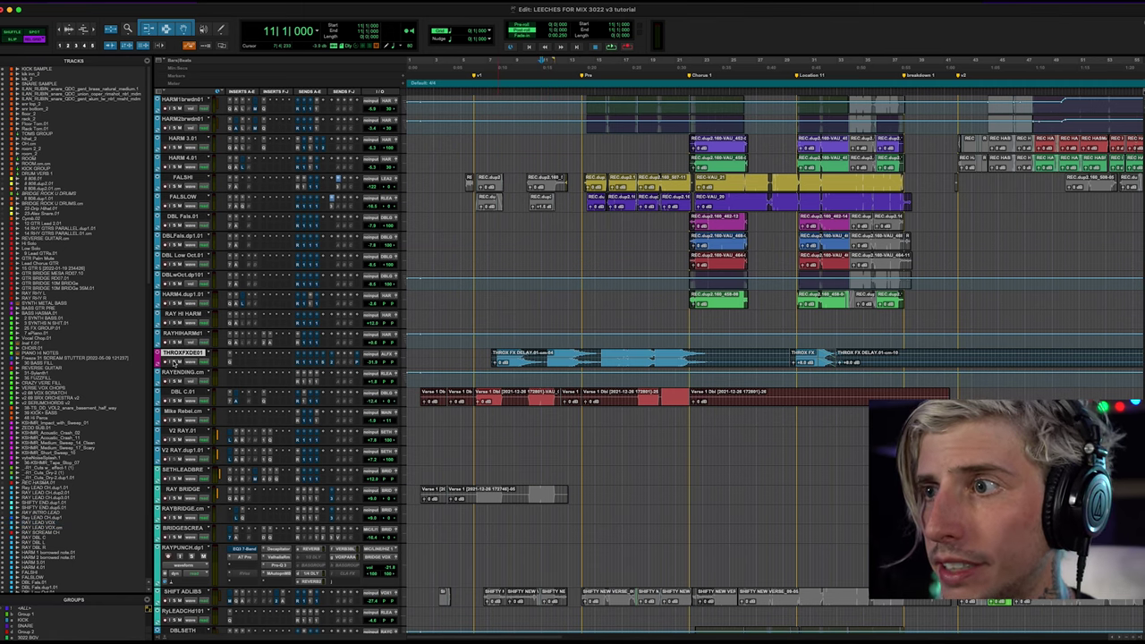
pyautogui.press('space')
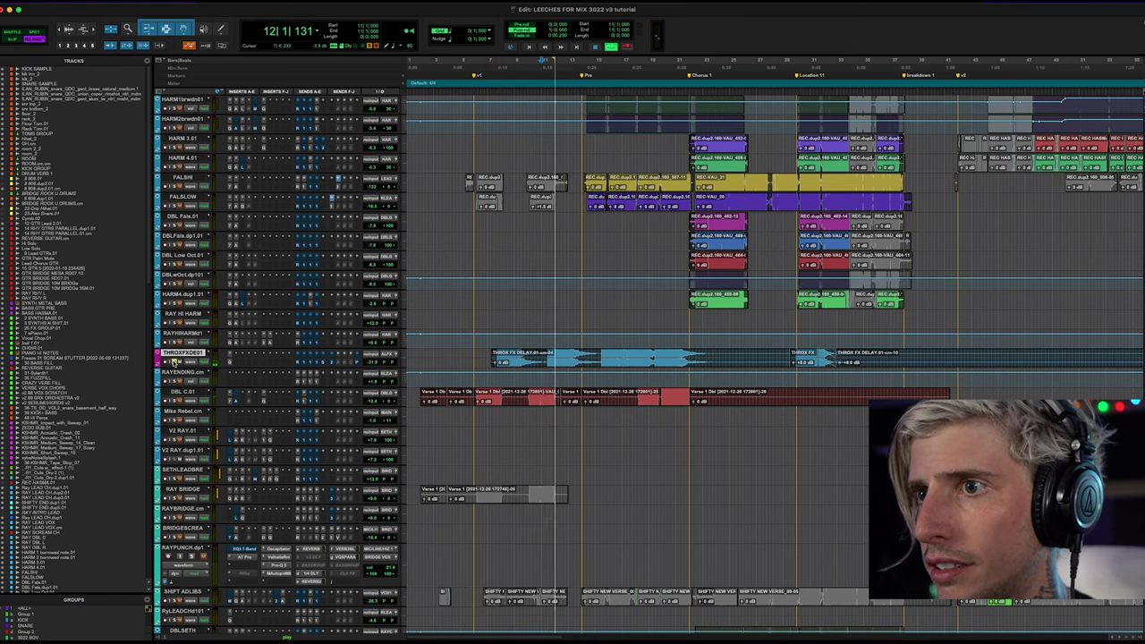
pyautogui.press('space')
# Audition the RAYLEADAUXc clip leading into Chorus 1 from bar 17 beat 4, first soloed and again in the full mix.
pyautogui.scroll(-10, 519, 417)
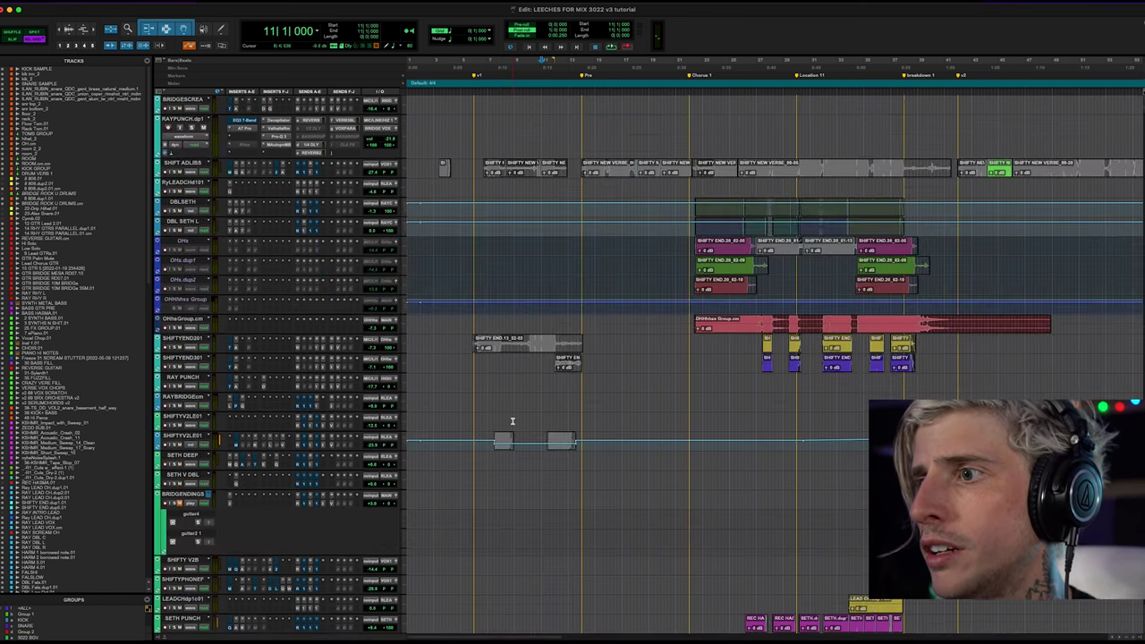
pyautogui.scroll(-15, 513, 422)
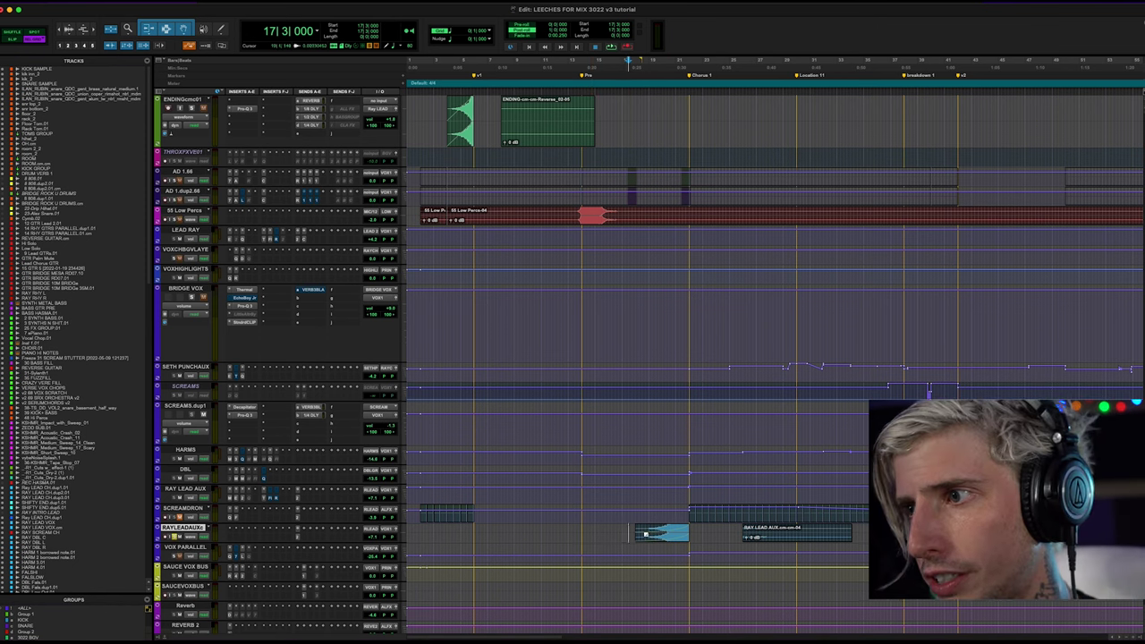
pyautogui.press('space')
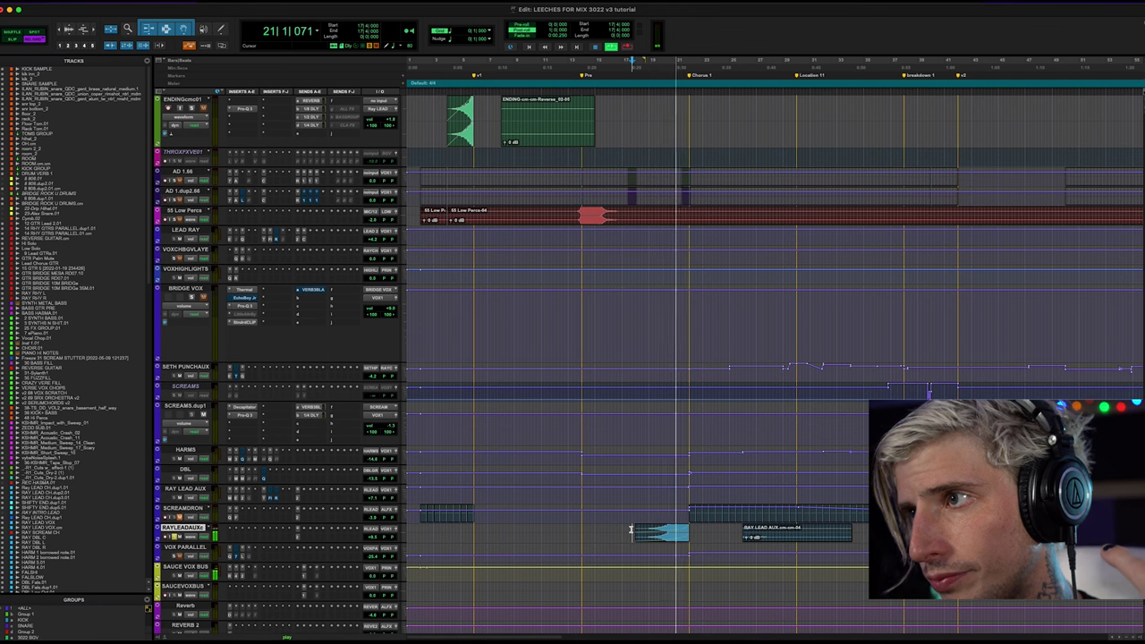
pyautogui.press('space')
pyautogui.press('space')
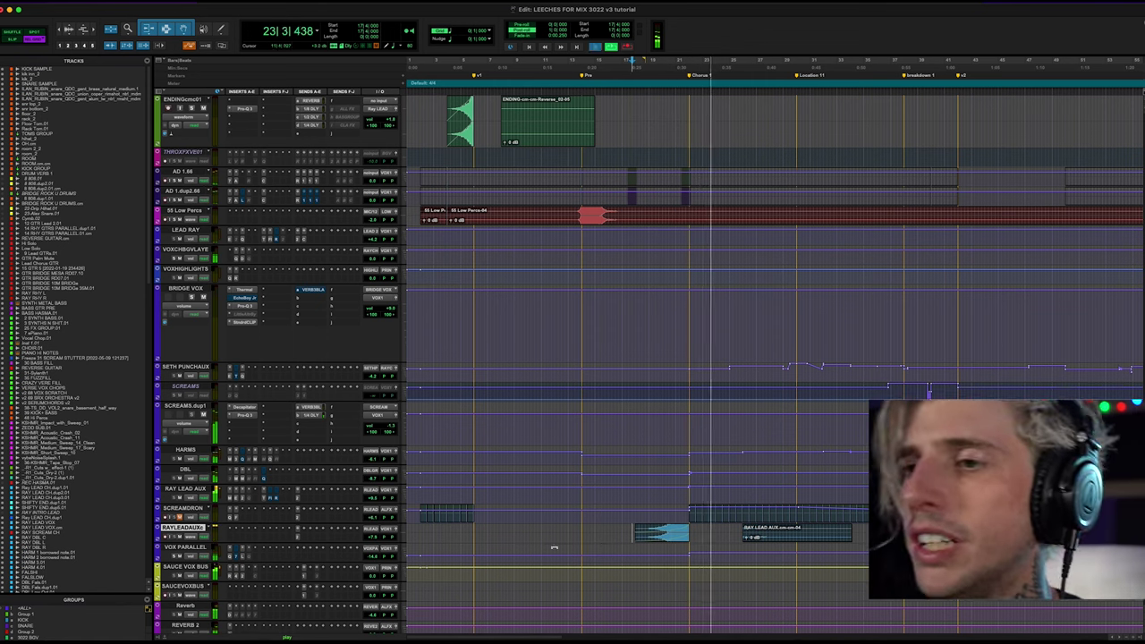
pyautogui.press('space')
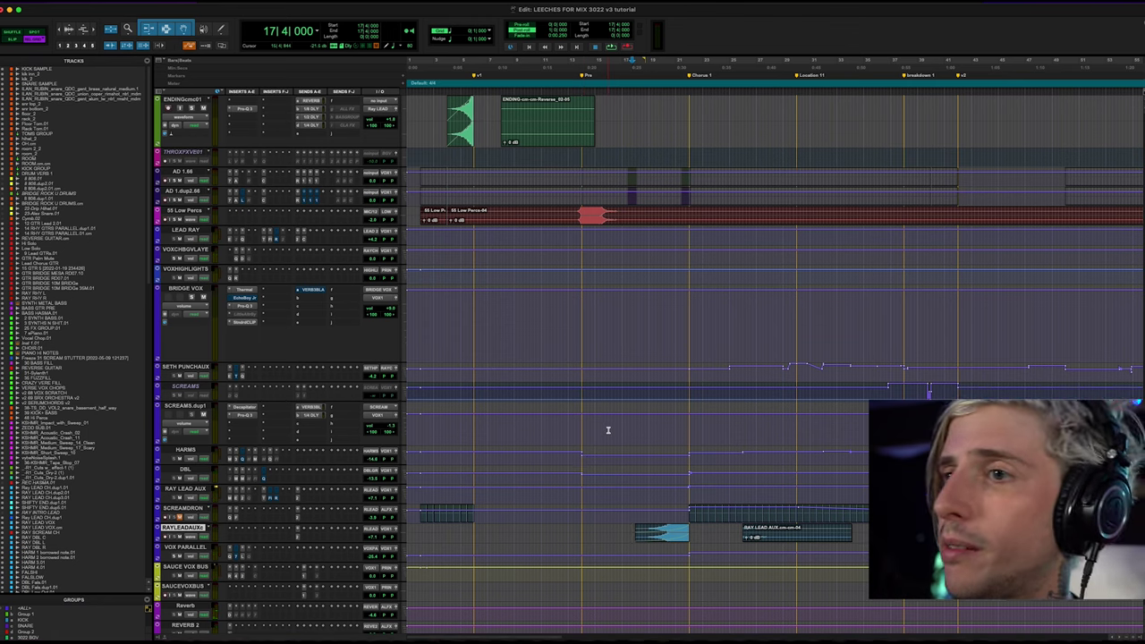
# Go back to the RAYSCREAMC track and briefly play the start of Chorus 1 from bar 22.
pyautogui.scroll(-10, 608, 430)
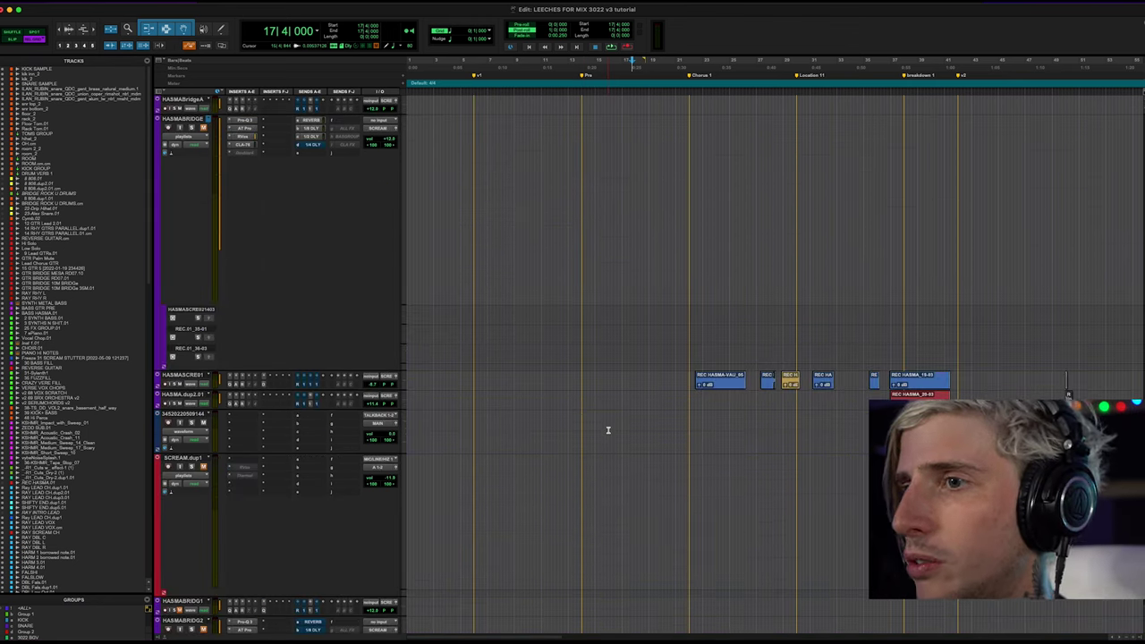
pyautogui.scroll(5, 607, 430)
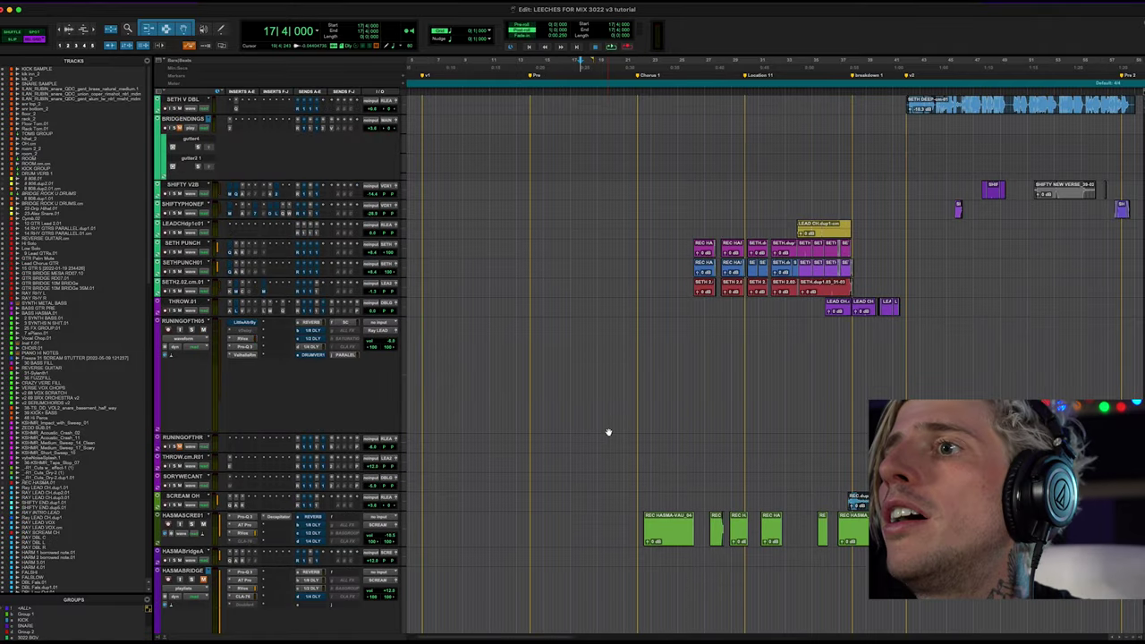
pyautogui.scroll(10, 608, 432)
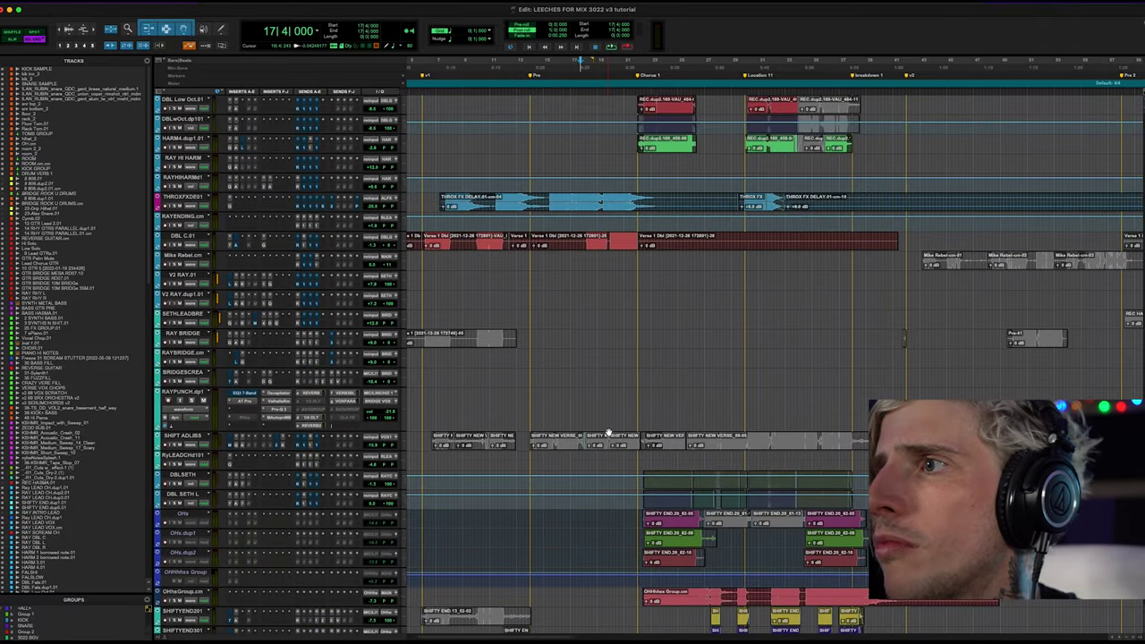
pyautogui.scroll(8, 607, 432)
pyautogui.hscroll(3, 608, 432)
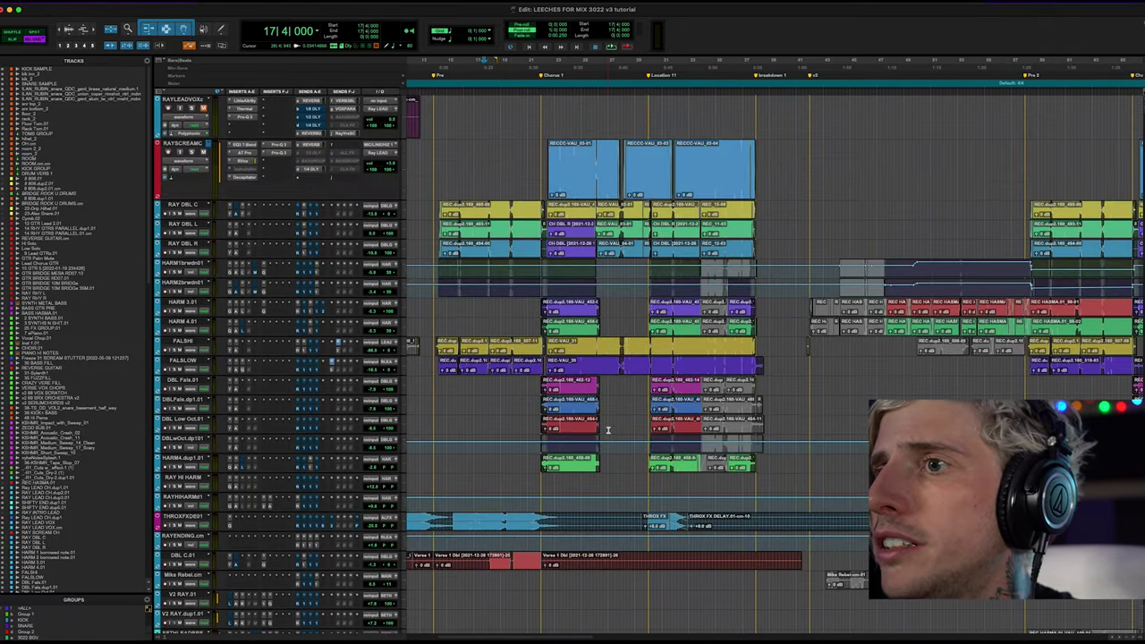
pyautogui.click(541, 152)
pyautogui.press('space')
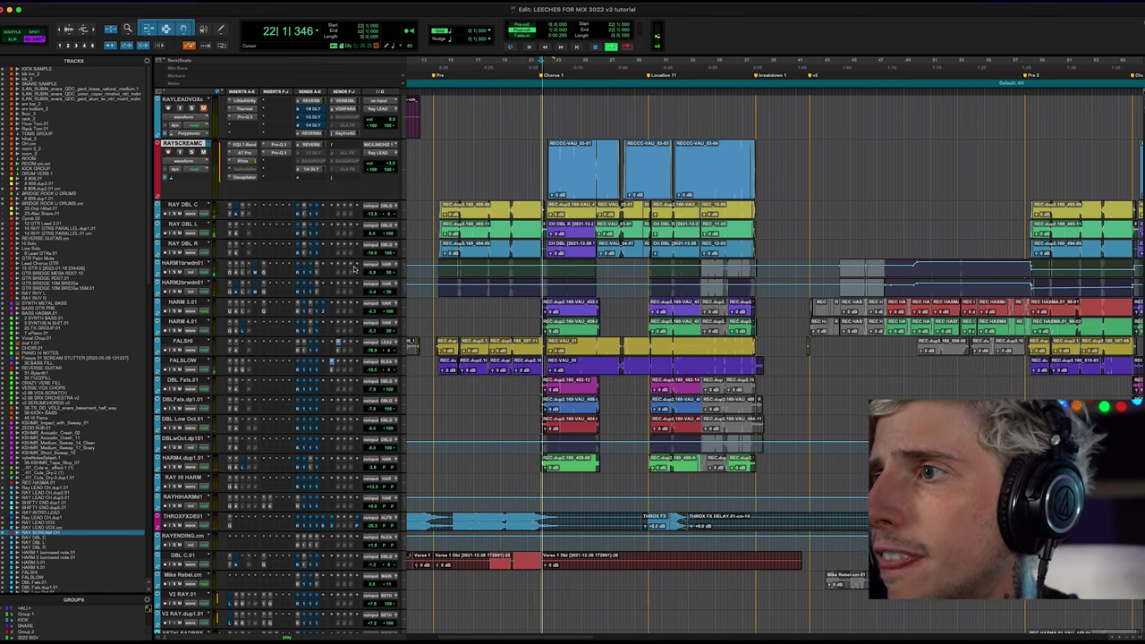
pyautogui.press('space')
# Solo the RAY DBL C, RAY DBL L and RAY DBL R tracks and play them from bar 22.
pyautogui.click(182, 207)
pyautogui.keyDown('shift'); pyautogui.click(194, 243); pyautogui.keyUp('shift')
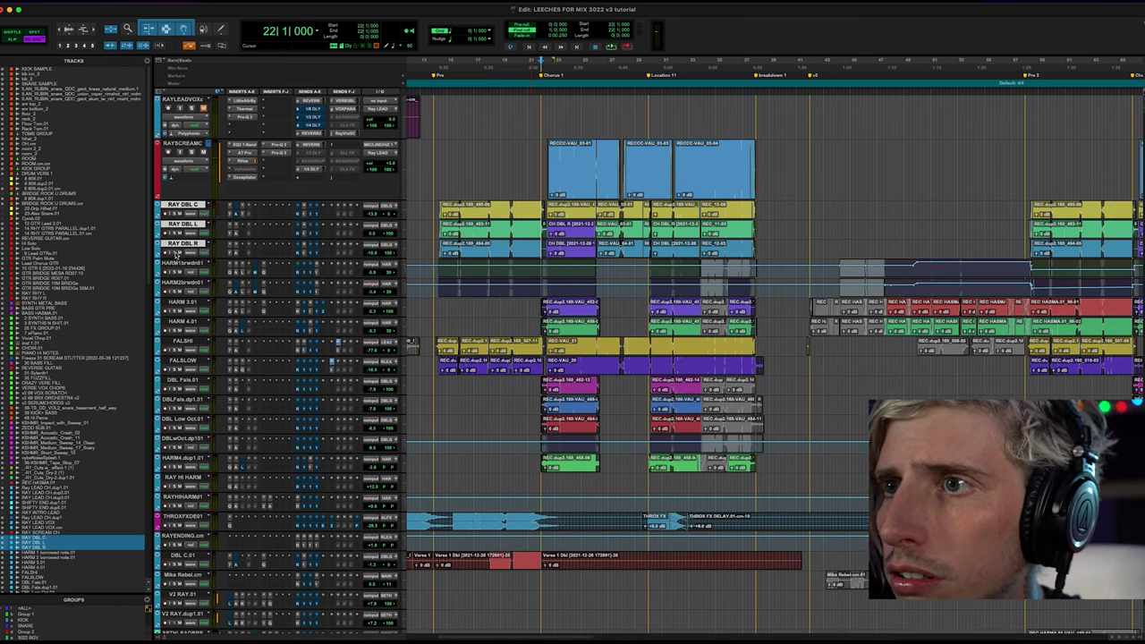
pyautogui.press('space')
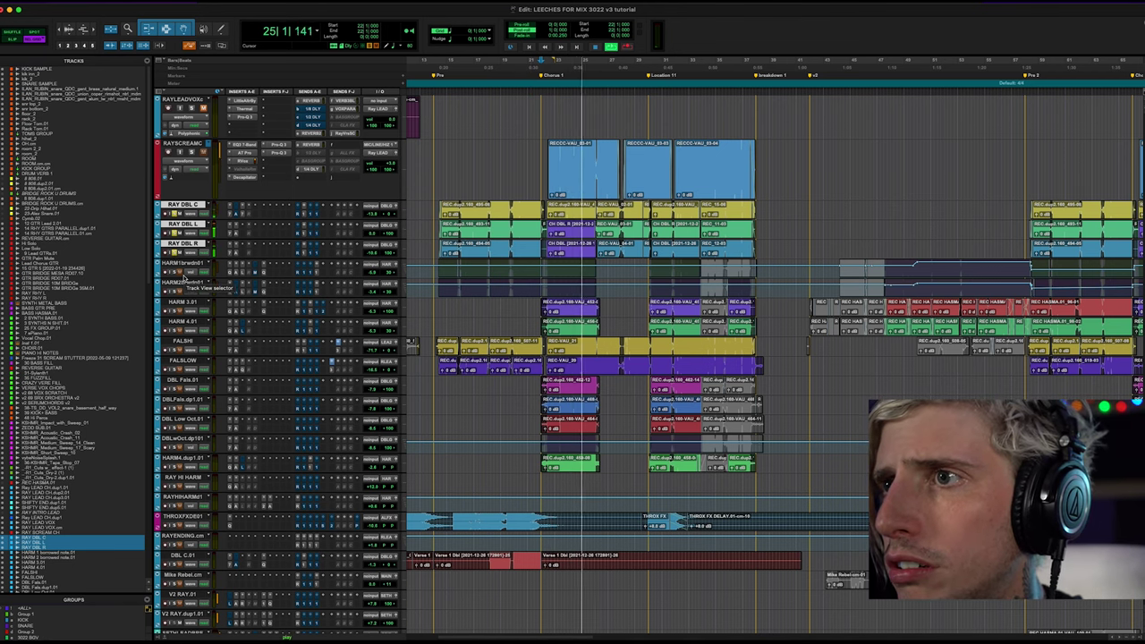
pyautogui.press('space')
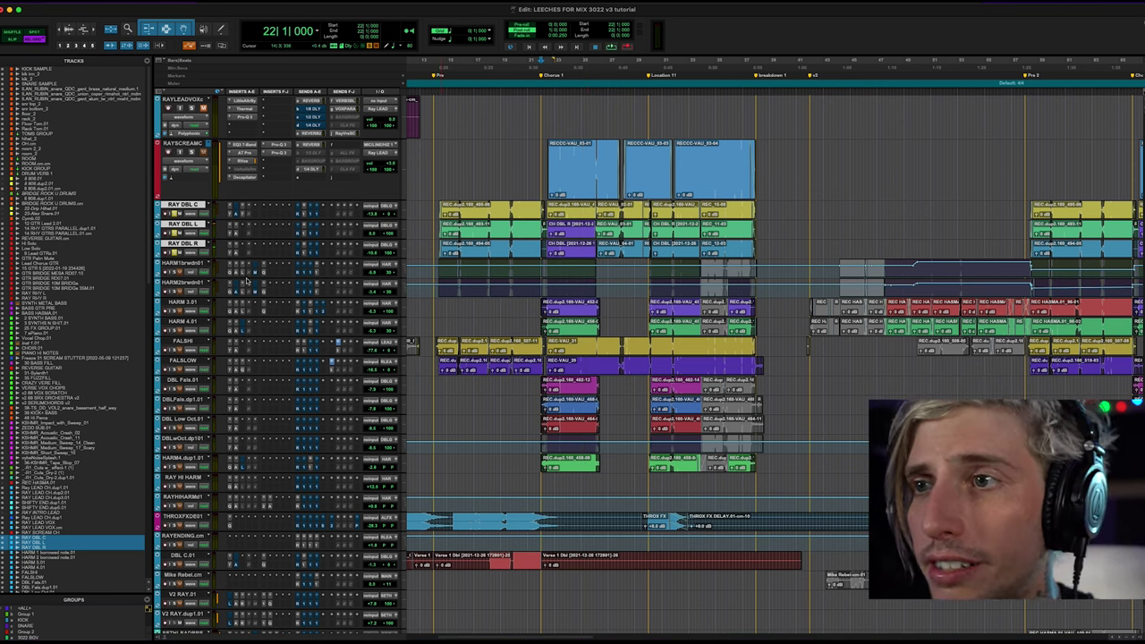
# Add the two borrowed-note harmony tracks, HARM 3.01 and HARM 4.01 to the solo and play from bar 22 beat 3.
pyautogui.hscroll(2, 212, 273)
pyautogui.click(190, 264)
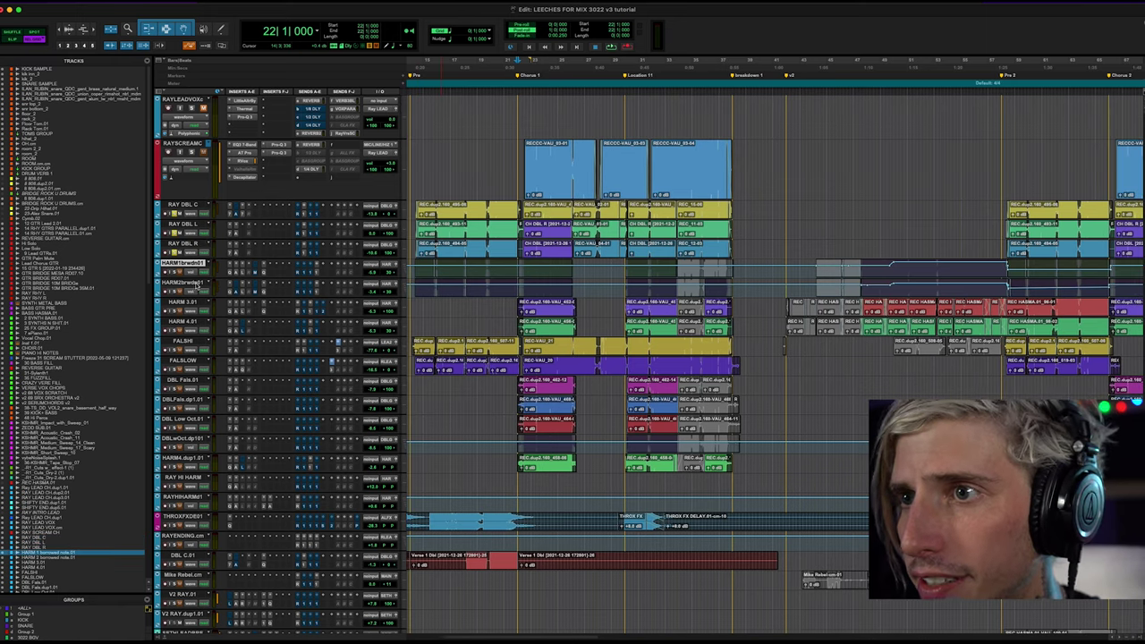
pyautogui.keyDown('shift'); pyautogui.click(189, 284); pyautogui.keyUp('shift')
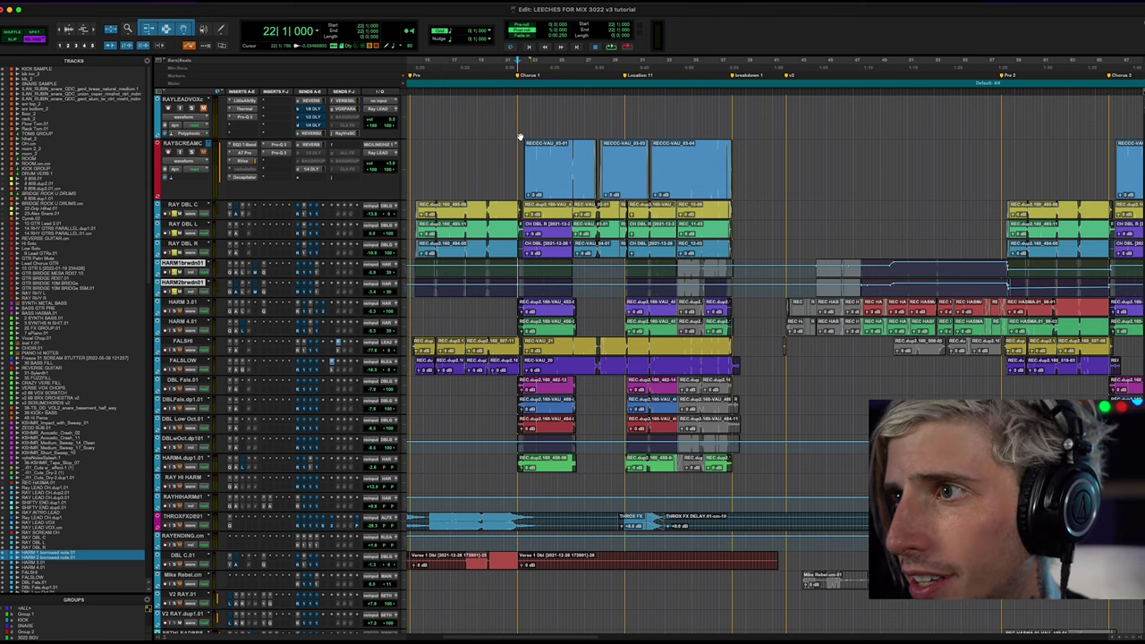
pyautogui.press(';')
pyautogui.press(';')
pyautogui.press('space')
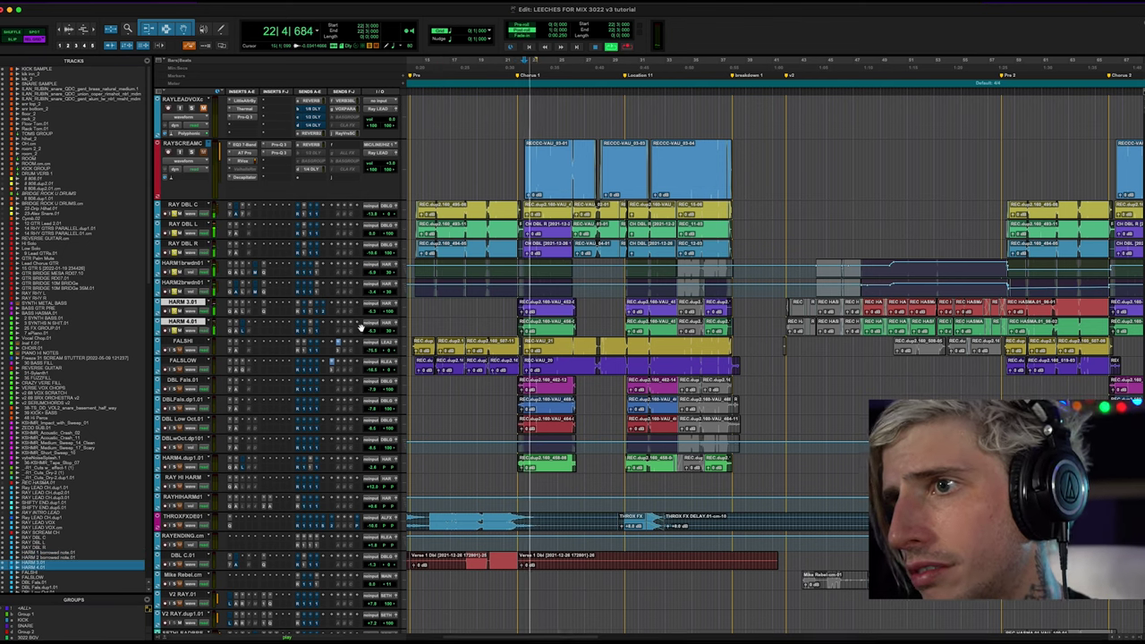
# Solo the tracks from FALSHI through HARM4.dup1.01 as well, play the stacked chorus backing vocals, and clear the solos.
pyautogui.click(181, 341)
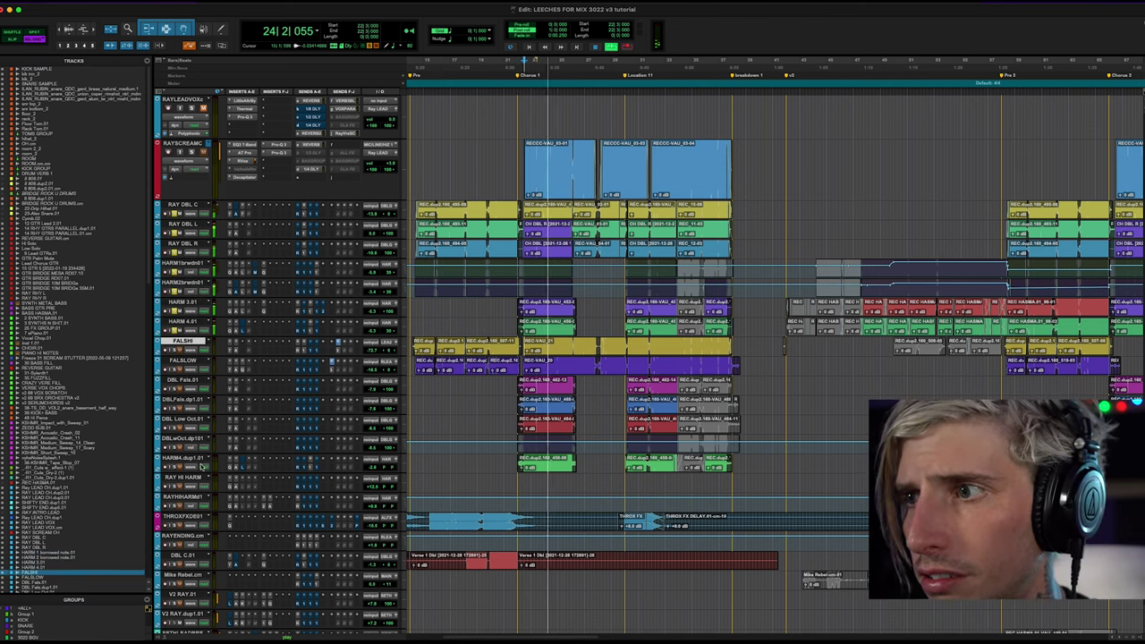
pyautogui.keyDown('shift'); pyautogui.click(186, 459); pyautogui.keyUp('shift')
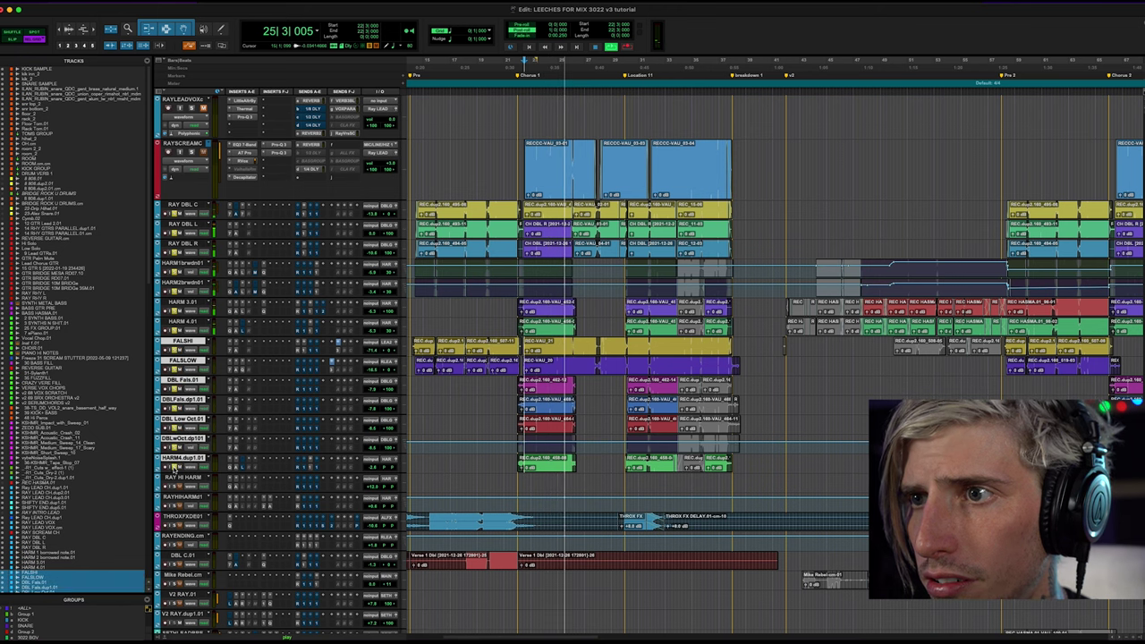
pyautogui.press('space')
pyautogui.press('space')
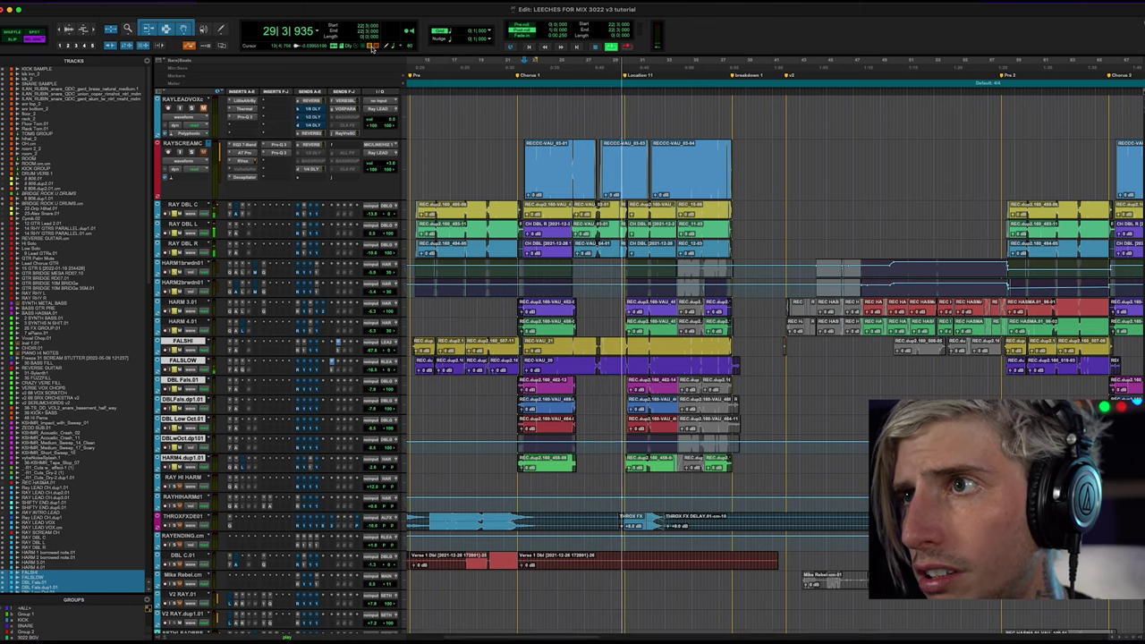
pyautogui.press('space')
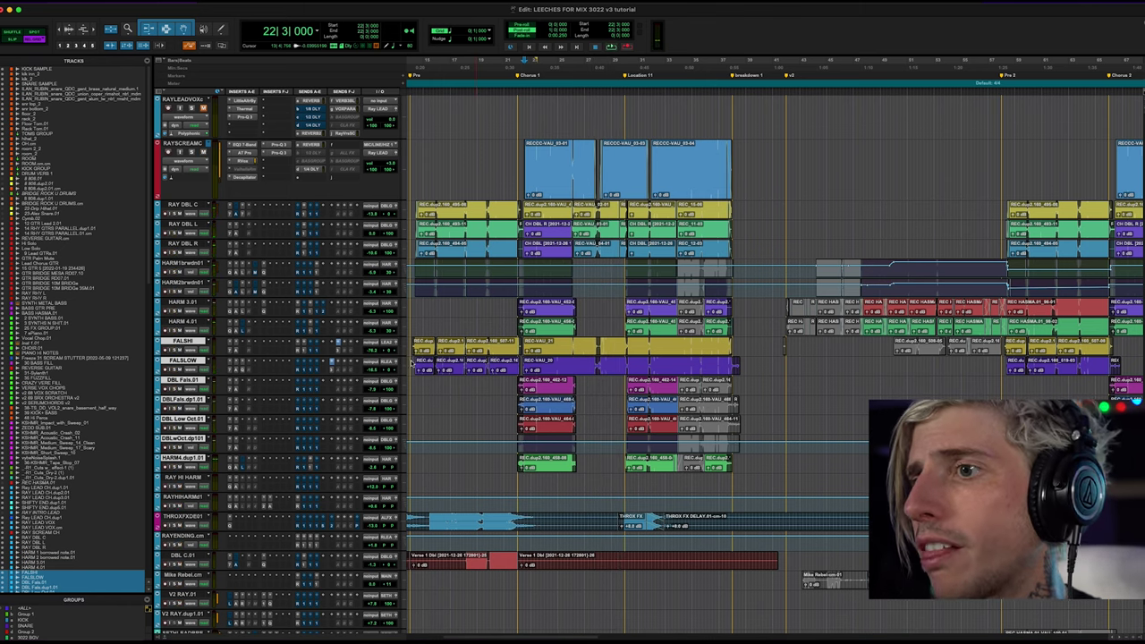
# Play the full mix from bar 21 beat 4, leading into Chorus 1, with the harmony and double tracks in view.
pyautogui.scroll(-5, 373, 152)
pyautogui.hscroll(5, 585, 416)
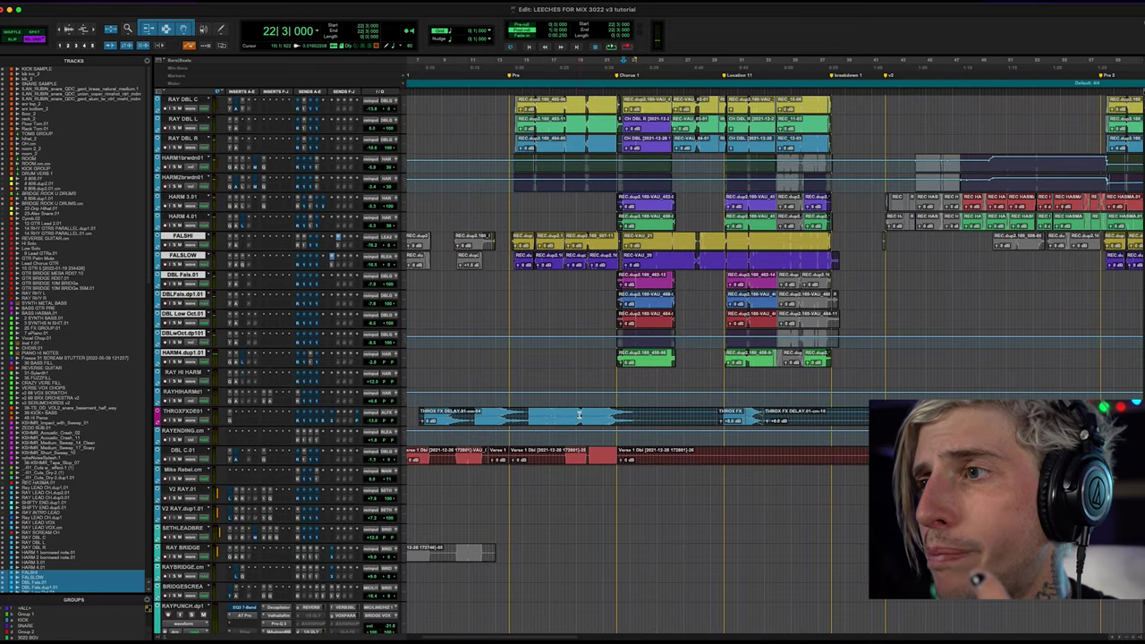
pyautogui.hscroll(-5, 578, 414)
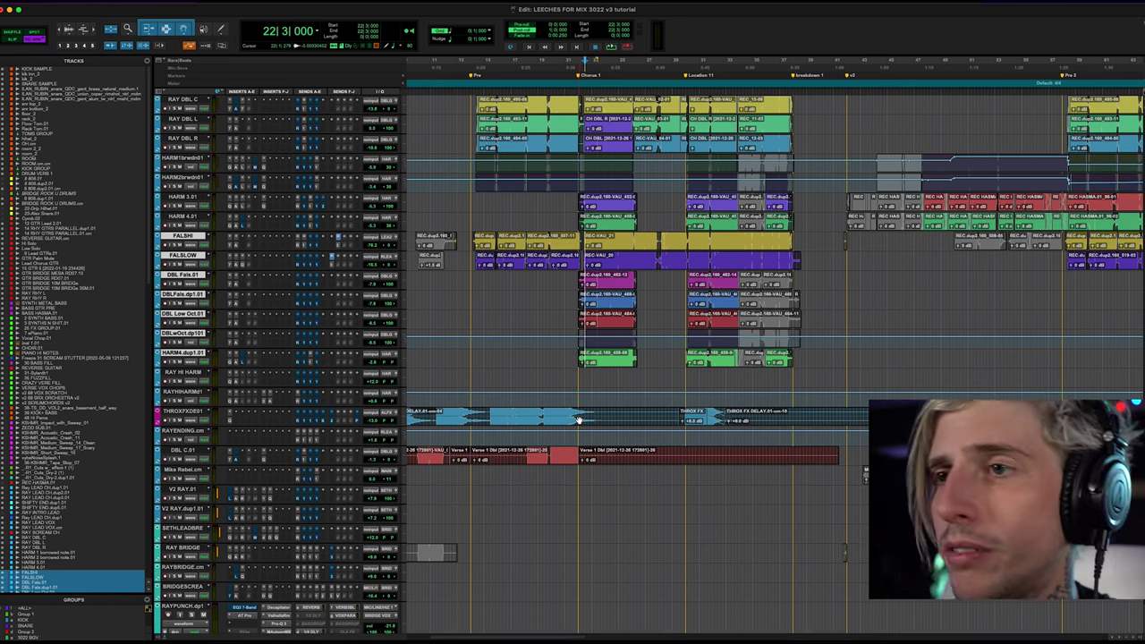
pyautogui.click(575, 354)
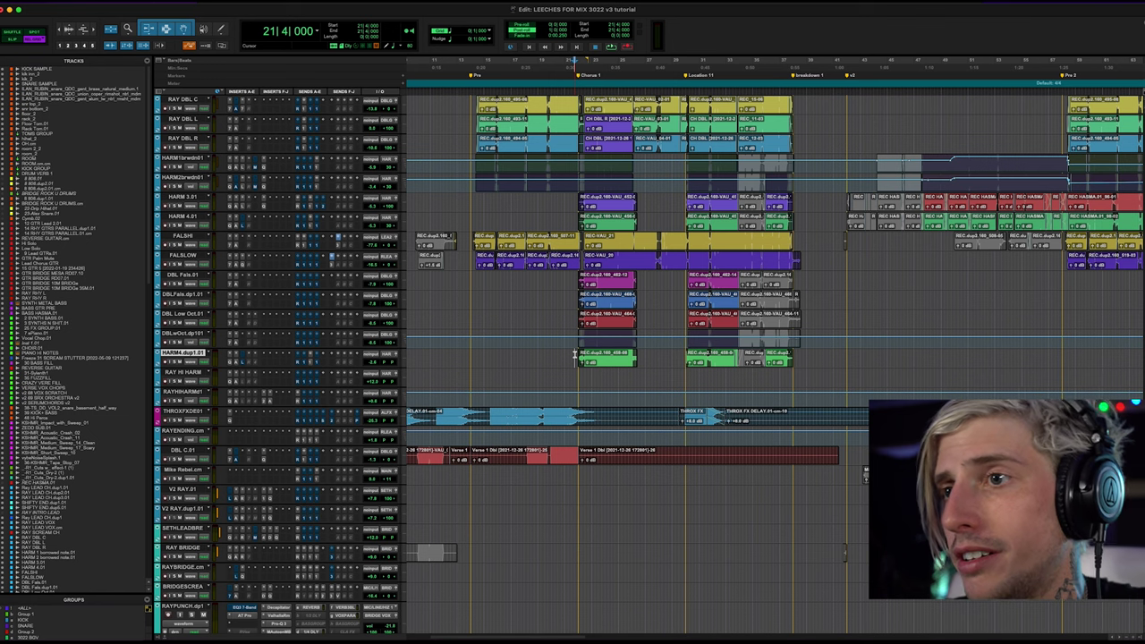
pyautogui.press('space')
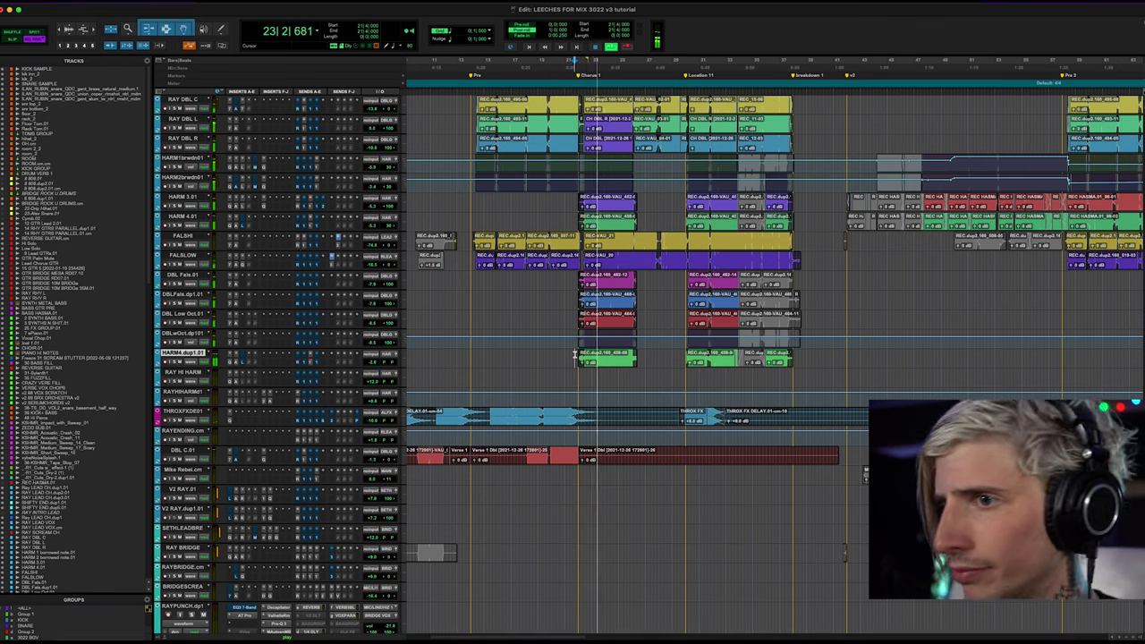
# Look through the remaining vocal tracks, auxes and group buses down to Master 1 during playback, and return to the SHIFTYEND tracks.
pyautogui.scroll(-5, 247, 340)
pyautogui.scroll(-20, 248, 341)
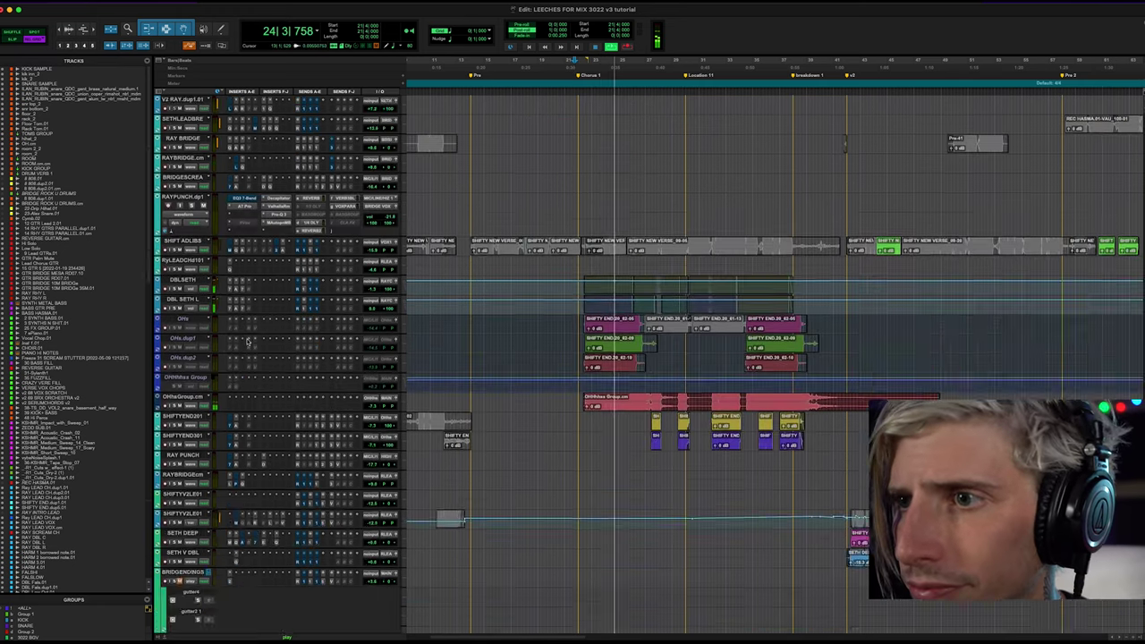
pyautogui.scroll(-8, 248, 341)
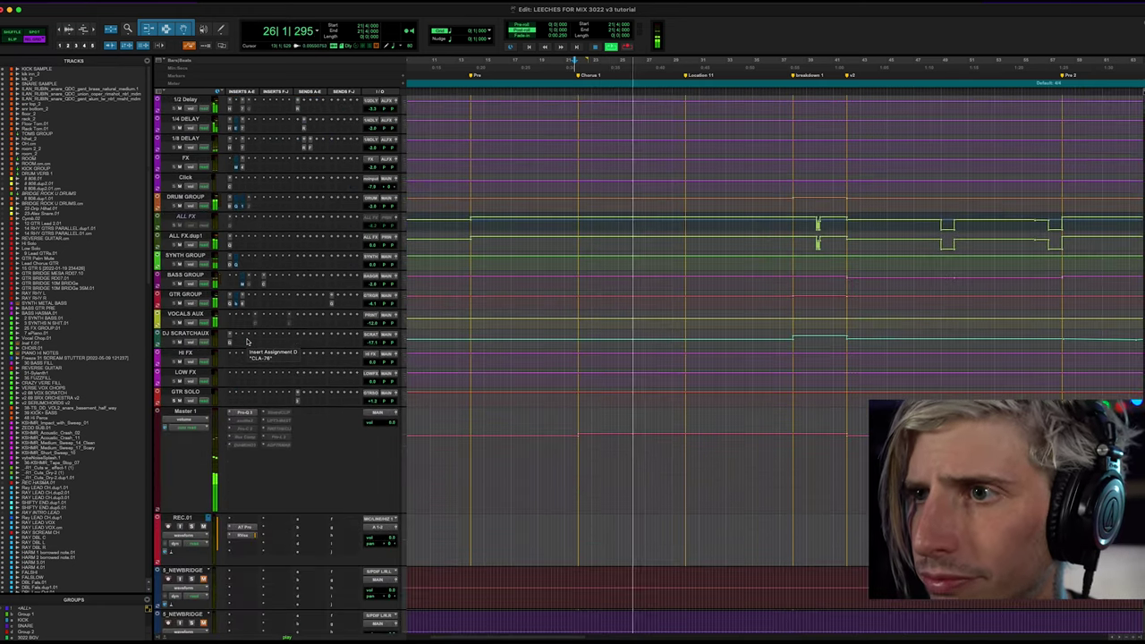
pyautogui.click(374, 324)
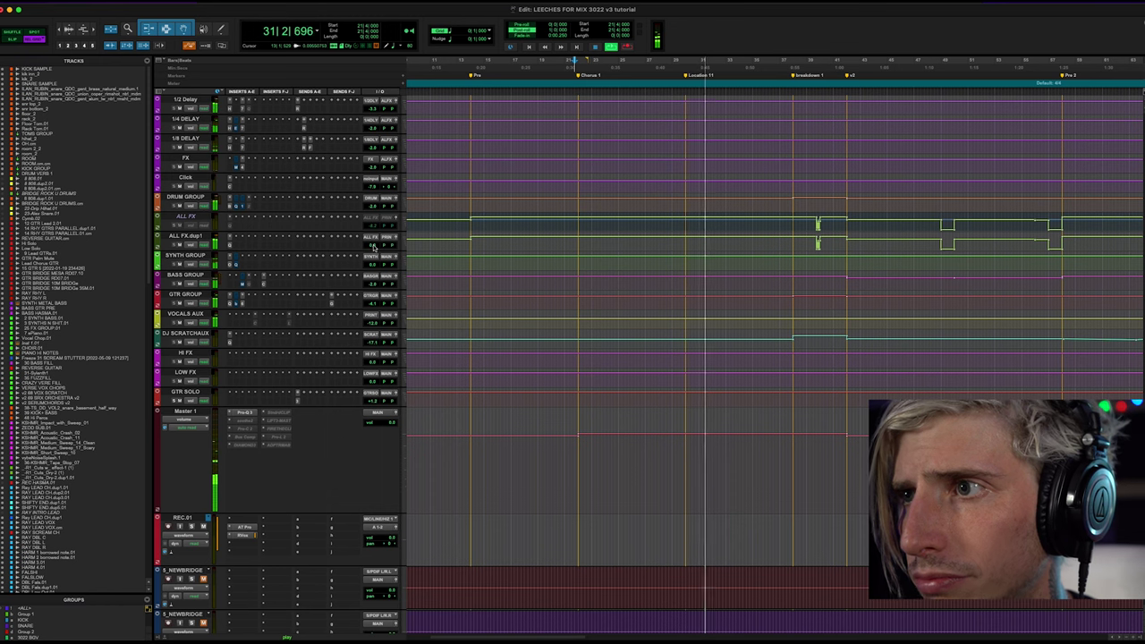
pyautogui.scroll(5, 663, 326)
pyautogui.scroll(10, 663, 326)
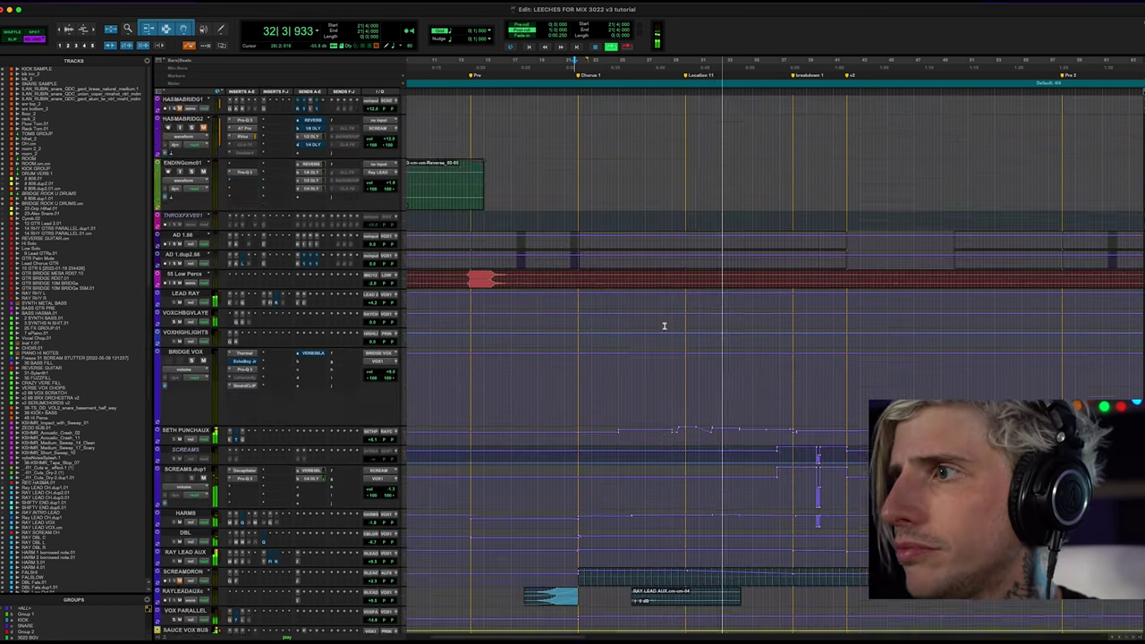
pyautogui.scroll(10, 664, 326)
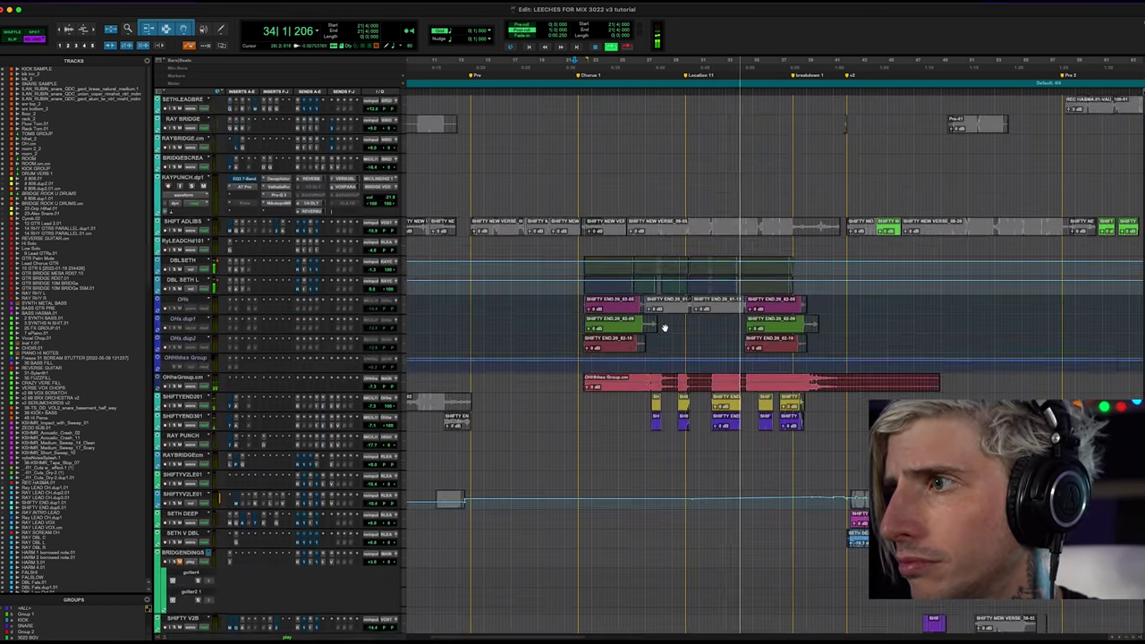
# Audition the soloed SHIFTYEND201 and SHIFTYEND301 tracks from bar 27 beat 2 and go down to the SETH PUNCH tracks.
pyautogui.click(646, 437)
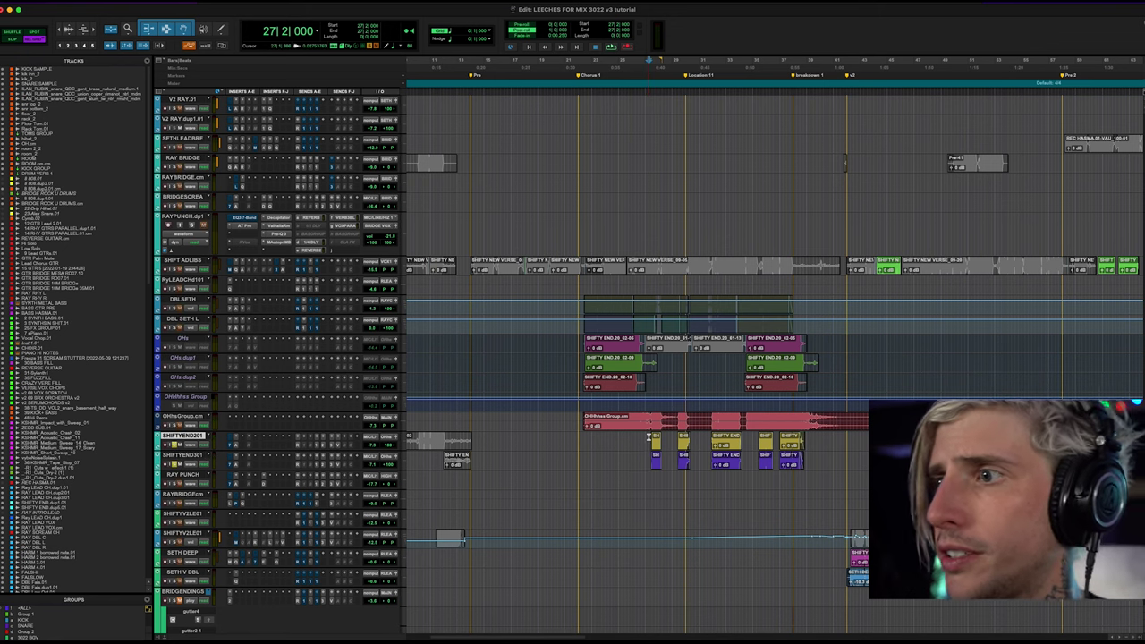
pyautogui.press('space')
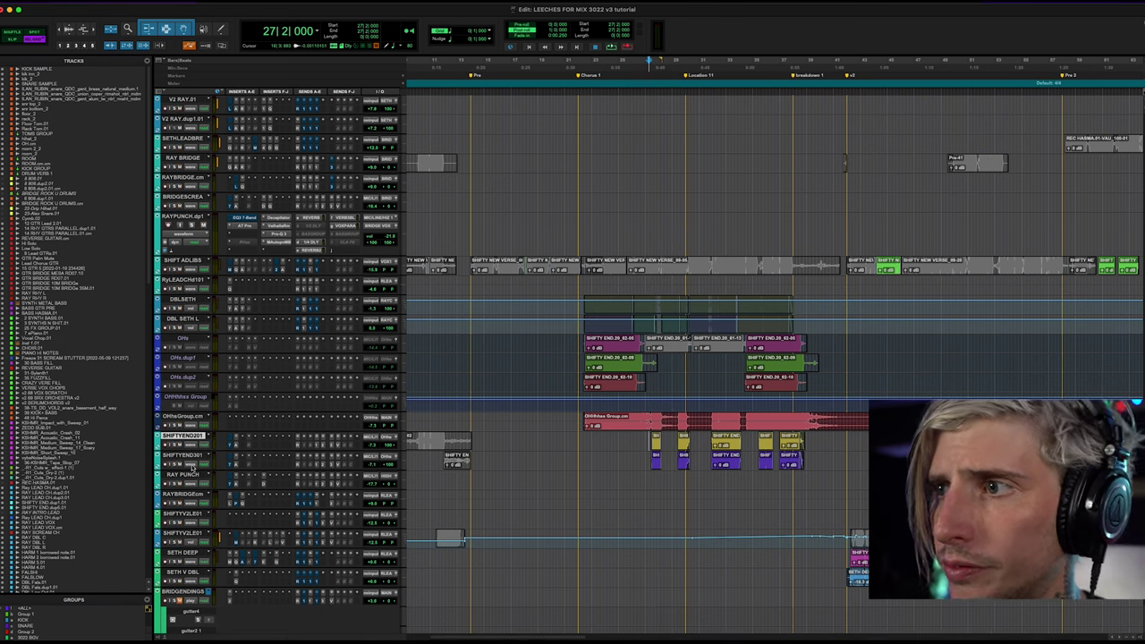
pyautogui.scroll(10, 826, 436)
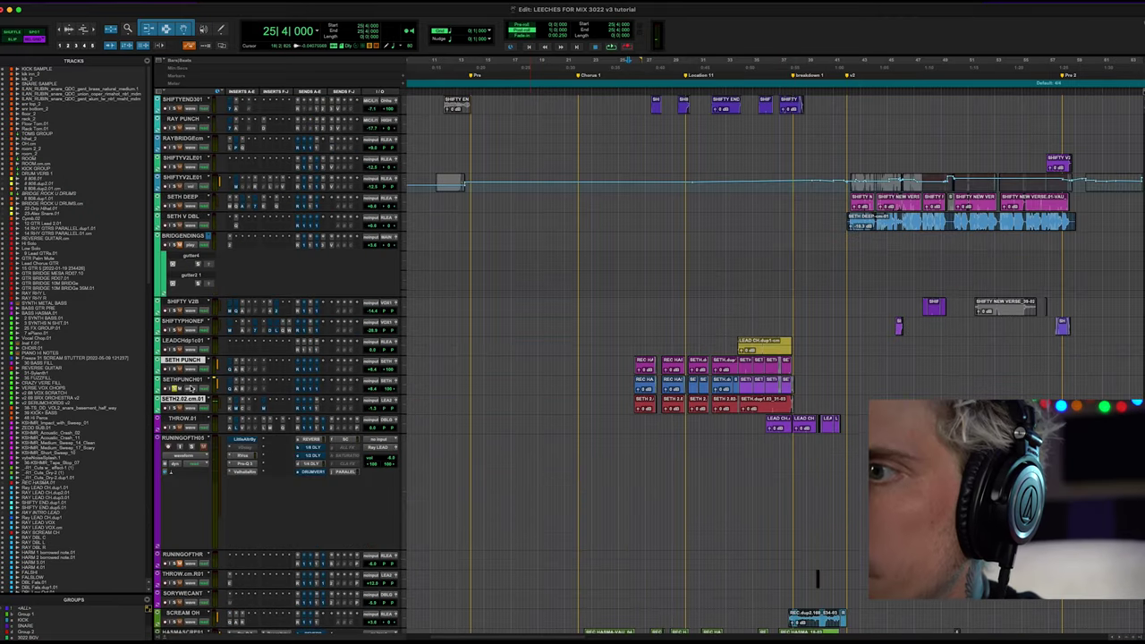
# Inspect the ValhallaRoom insert on RUNINGOFTH05 and the ValhallaDelay and MAutopanMB inserts on THROW.01, closing each plug-in.
pyautogui.scroll(-3, 733, 338)
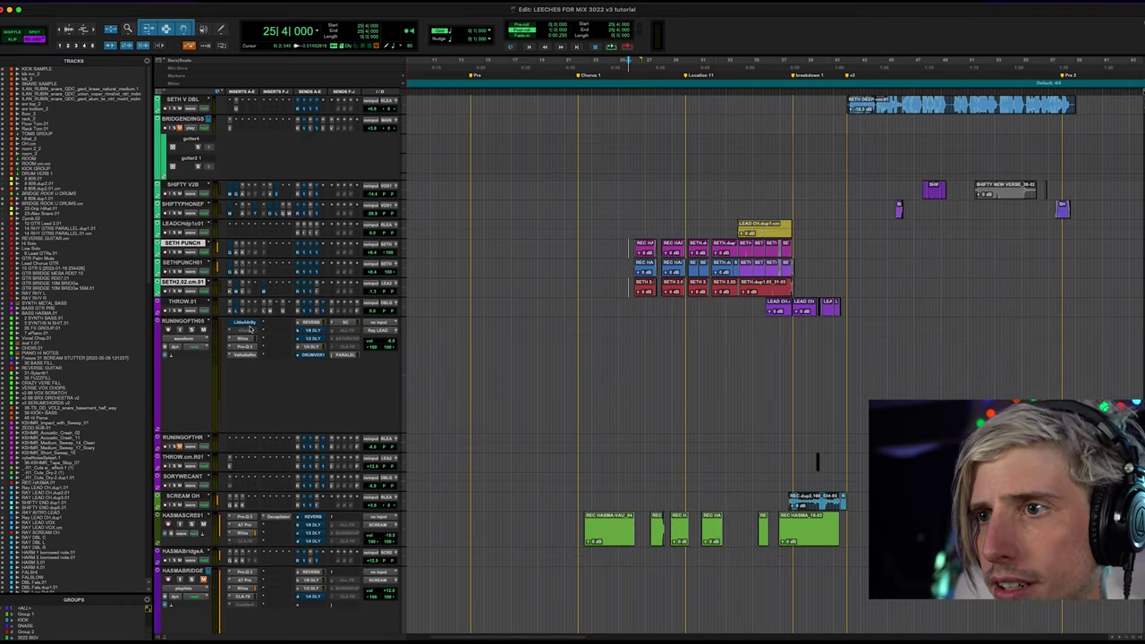
pyautogui.click(243, 355)
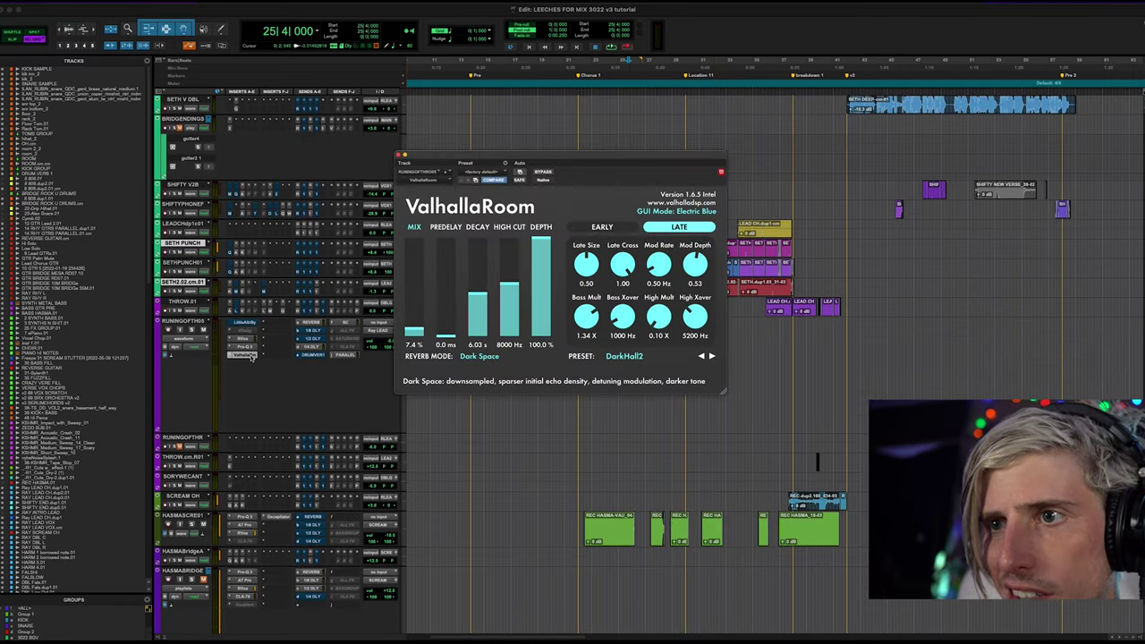
pyautogui.click(251, 356)
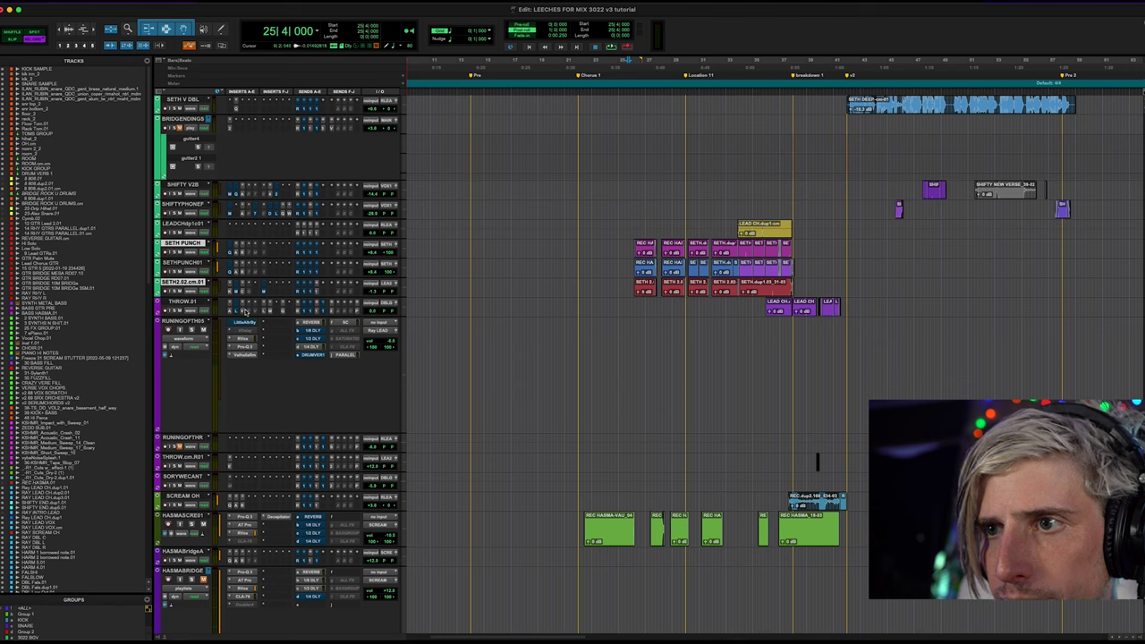
pyautogui.click(244, 310)
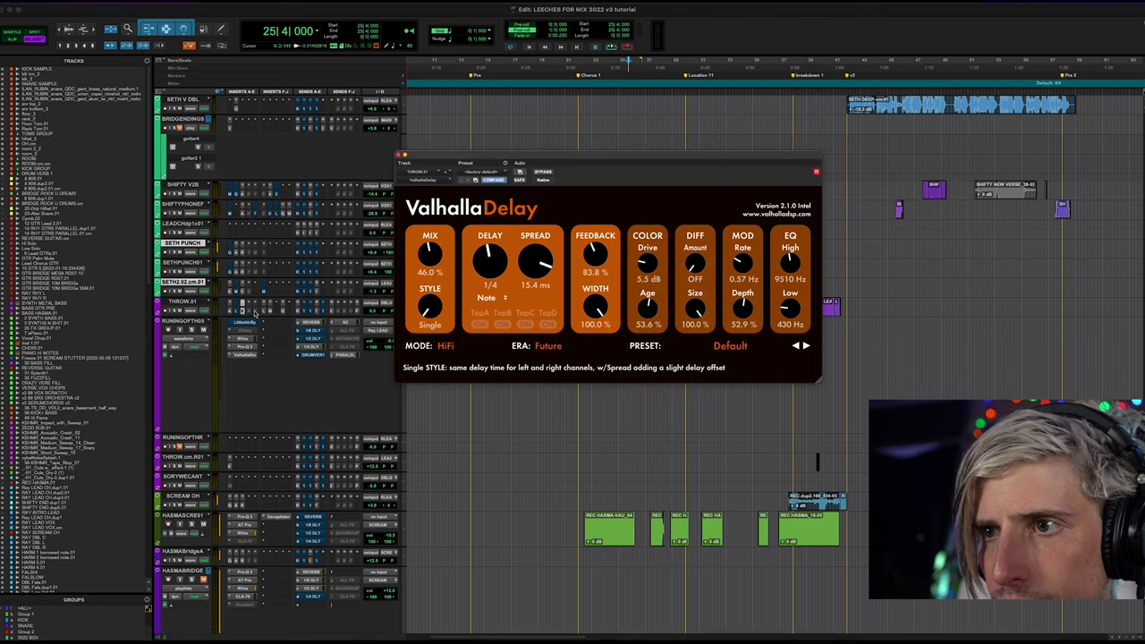
pyautogui.click(265, 310)
pyautogui.click(270, 310)
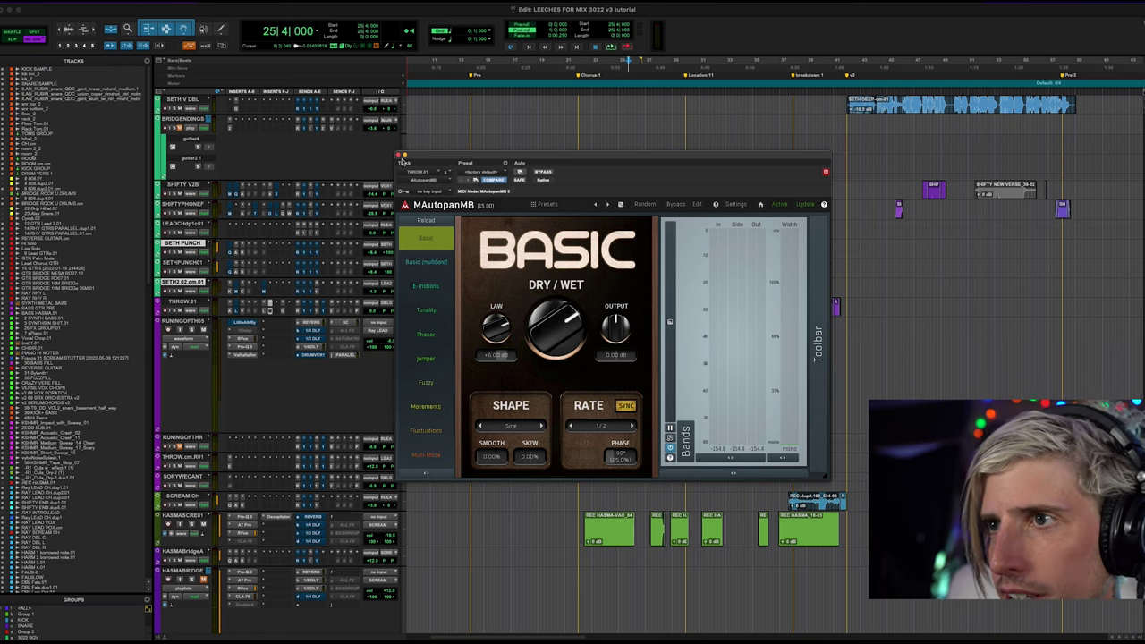
pyautogui.click(399, 156)
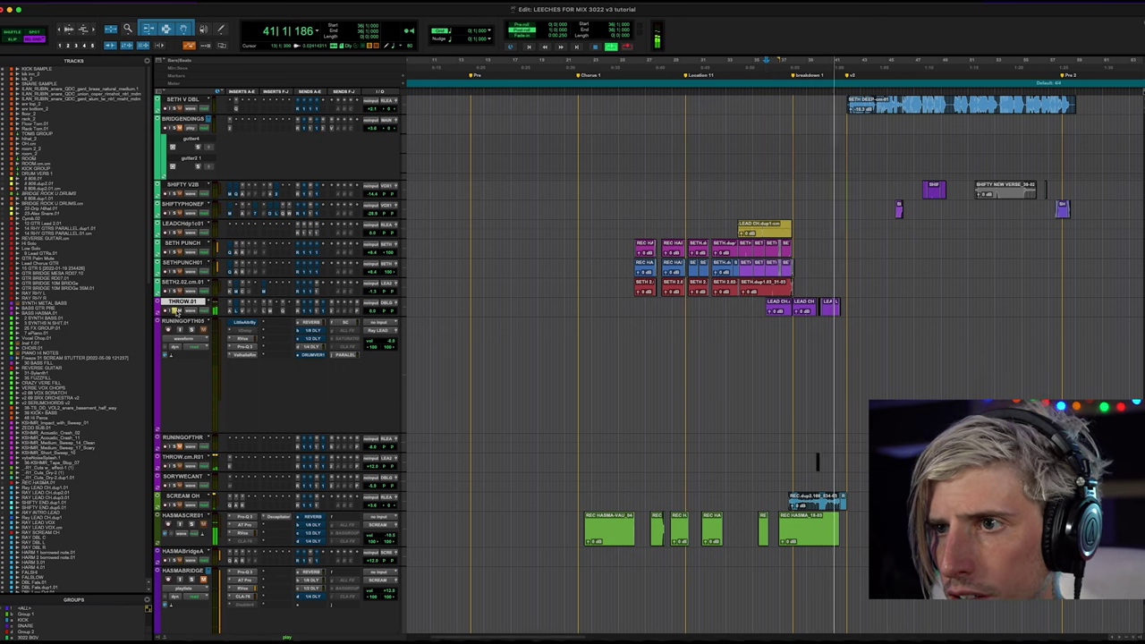
# Play the soloed THROW.01 track from bar 39 beat 3, stop, and dismiss the input-monitoring alert.
pyautogui.click(813, 324)
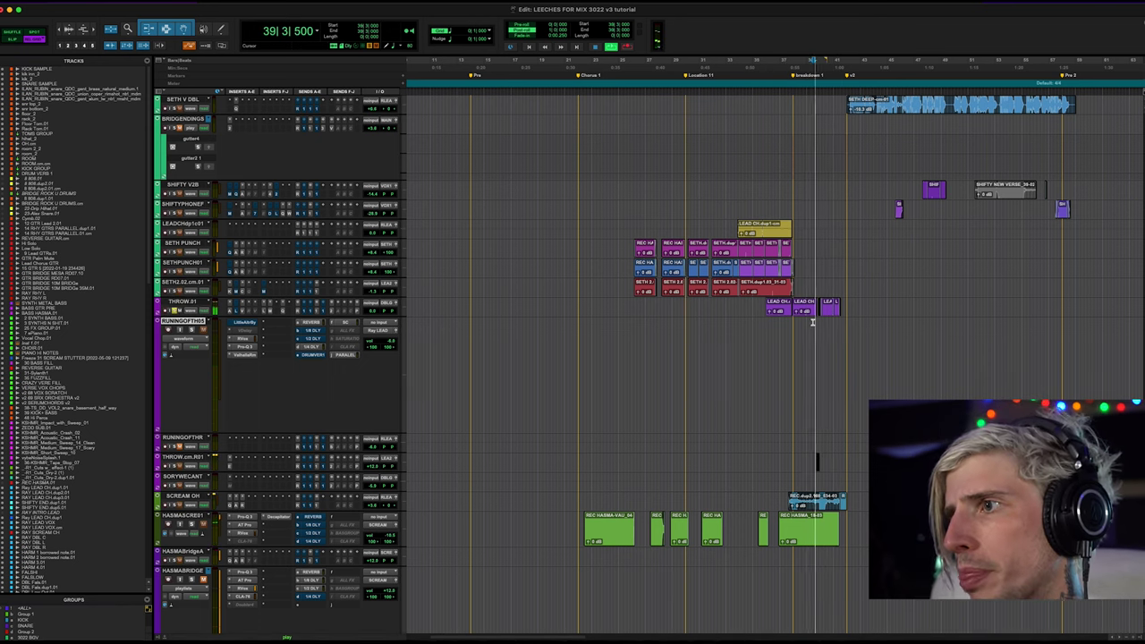
pyautogui.press('space')
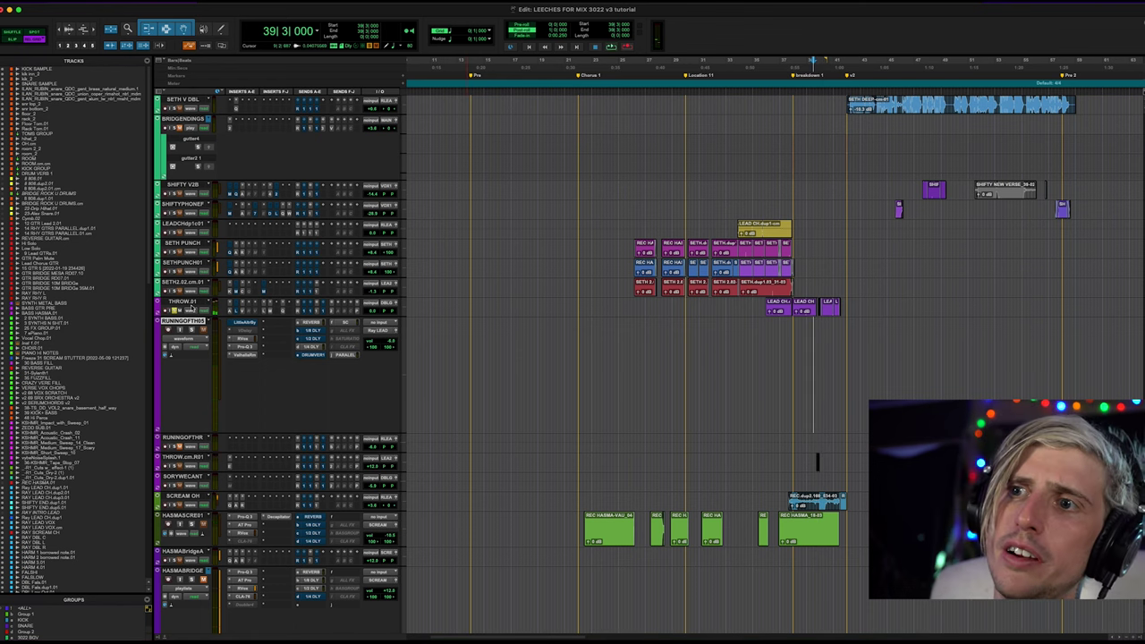
pyautogui.click(173, 310)
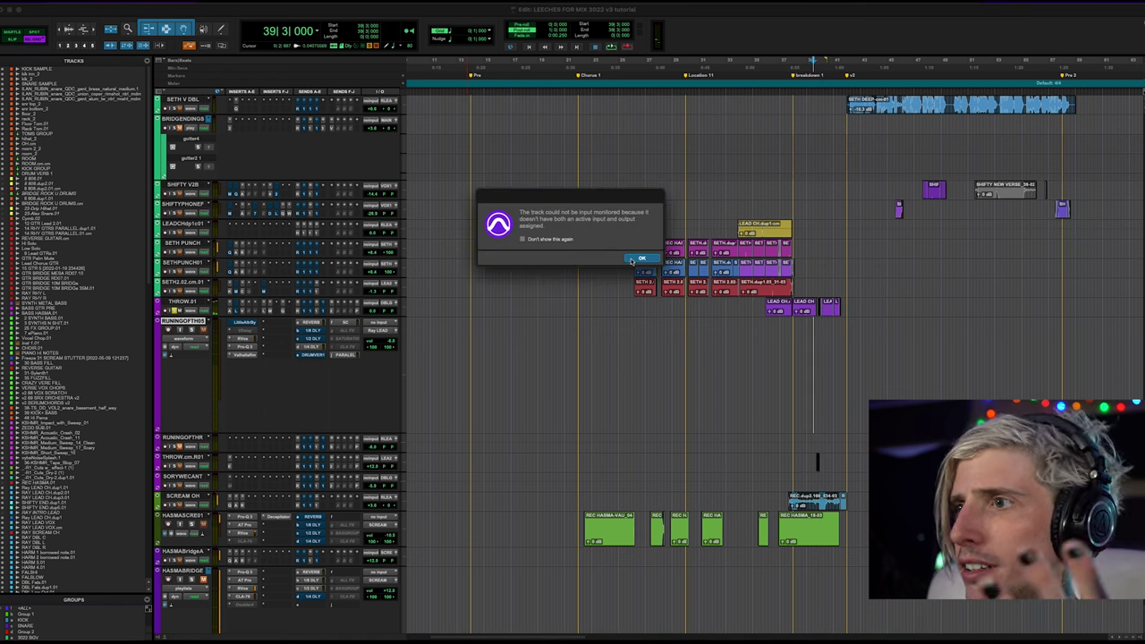
pyautogui.click(641, 258)
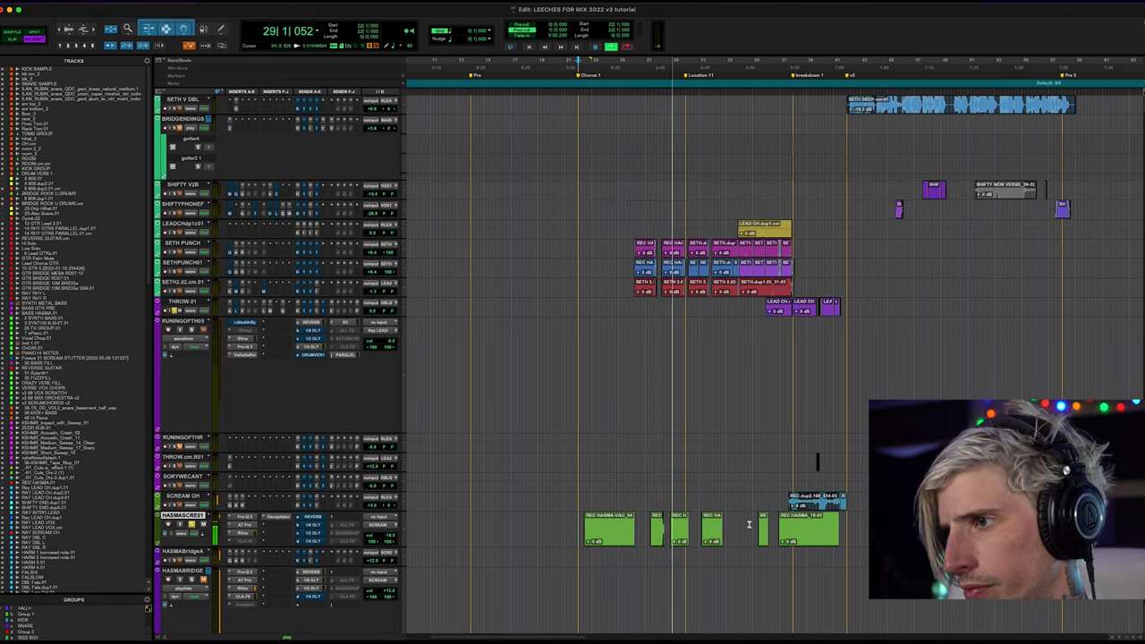
# Play the soloed HASMASCRE01 scream track from bar 36 beat 4 through breakdown 1 and stop playback.
pyautogui.click(776, 523)
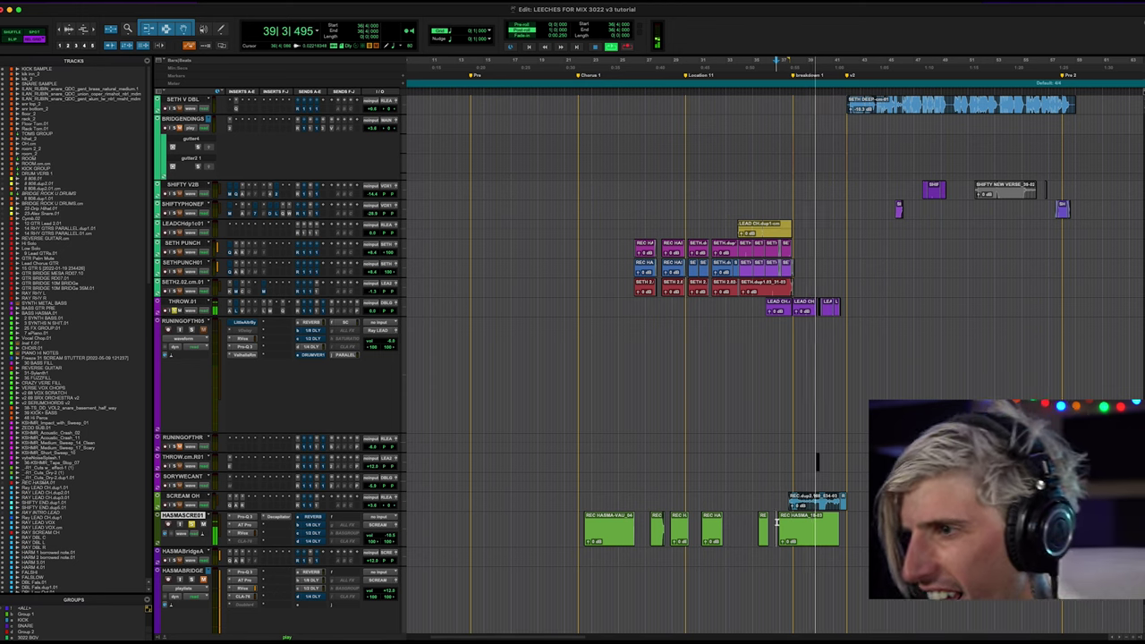
pyautogui.hscroll(2, 777, 525)
pyautogui.hscroll(5, 776, 526)
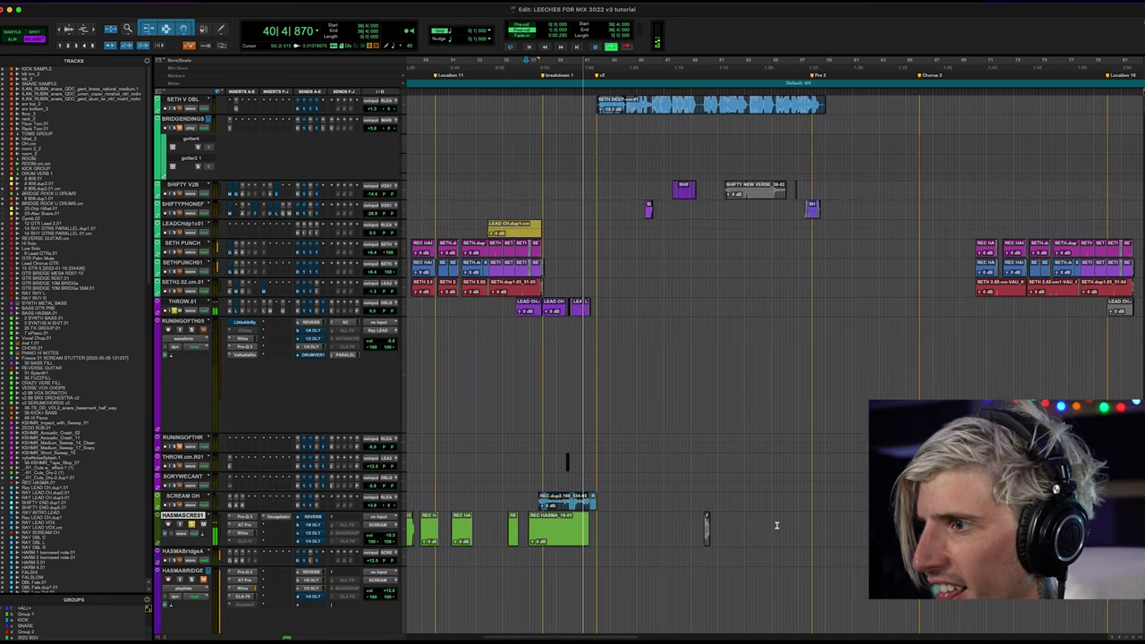
pyautogui.scroll(-3, 743, 483)
pyautogui.press('space')
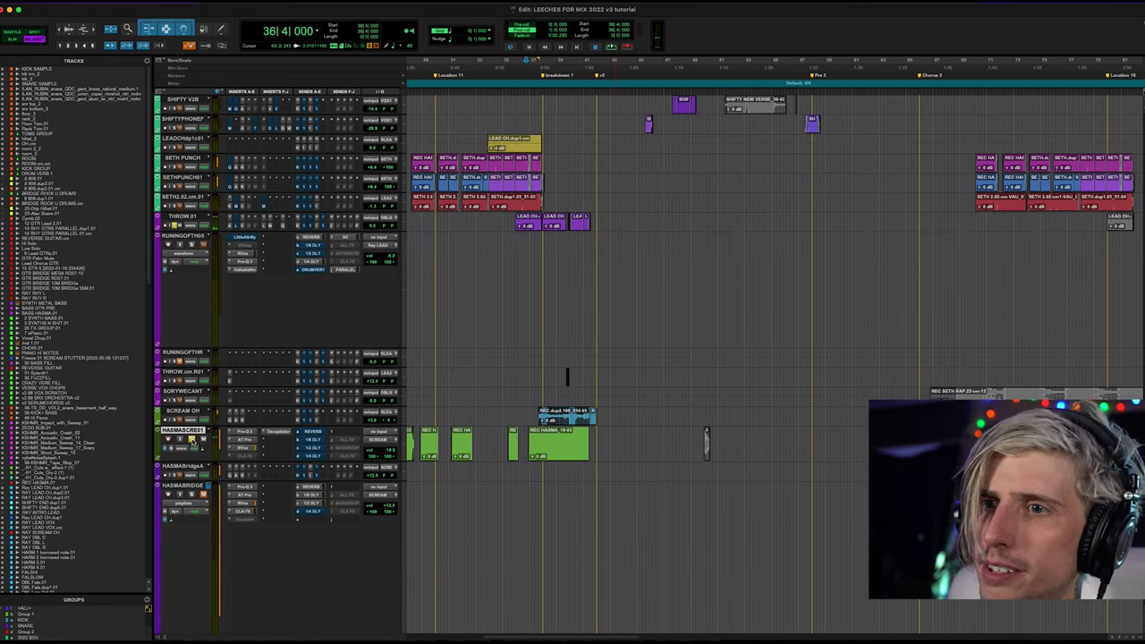
# Look over the remaining scream and bridge tracks and the automation on the vocal buses across the song.
pyautogui.scroll(-2, 472, 516)
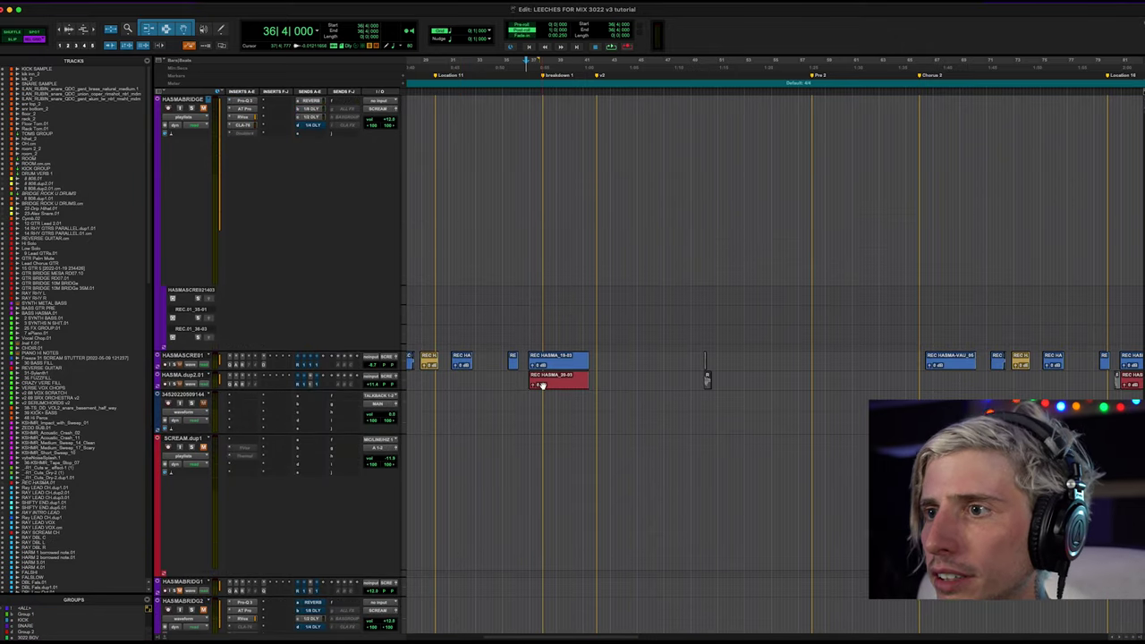
pyautogui.scroll(-5, 513, 424)
pyautogui.hscroll(-5, 513, 424)
pyautogui.scroll(-2, 514, 423)
pyautogui.scroll(-2, 514, 424)
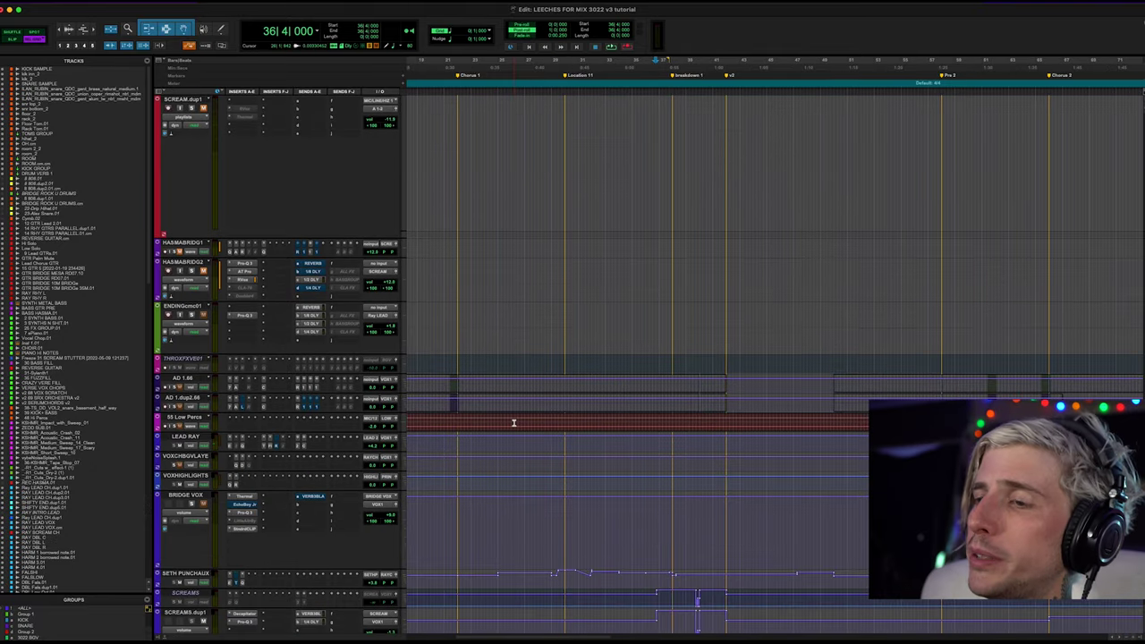
pyautogui.scroll(-7, 514, 422)
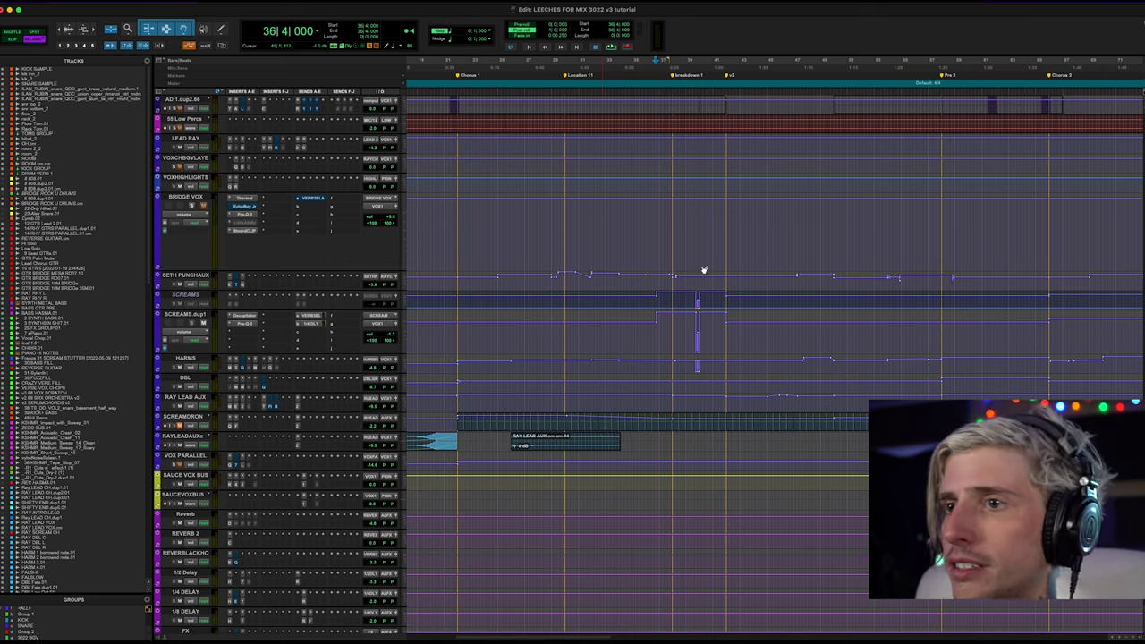
pyautogui.press('r')
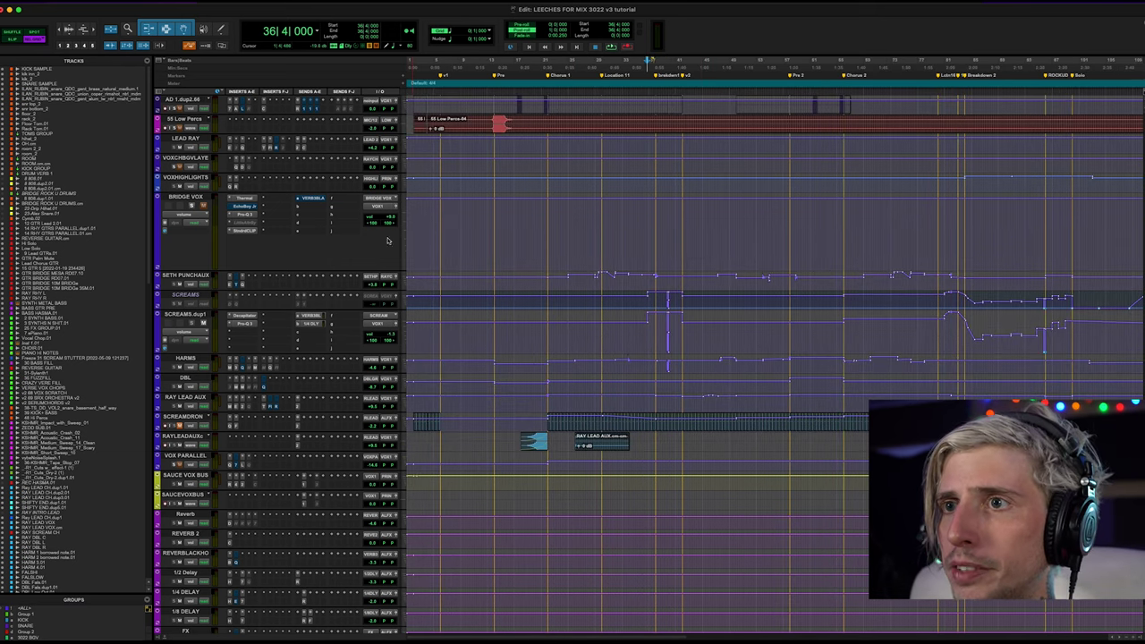
# Inspect the first insert on the LEAD RAY bus and the Thermal insert on BRIDGE VOX, and close the plug-in.
pyautogui.click(229, 149)
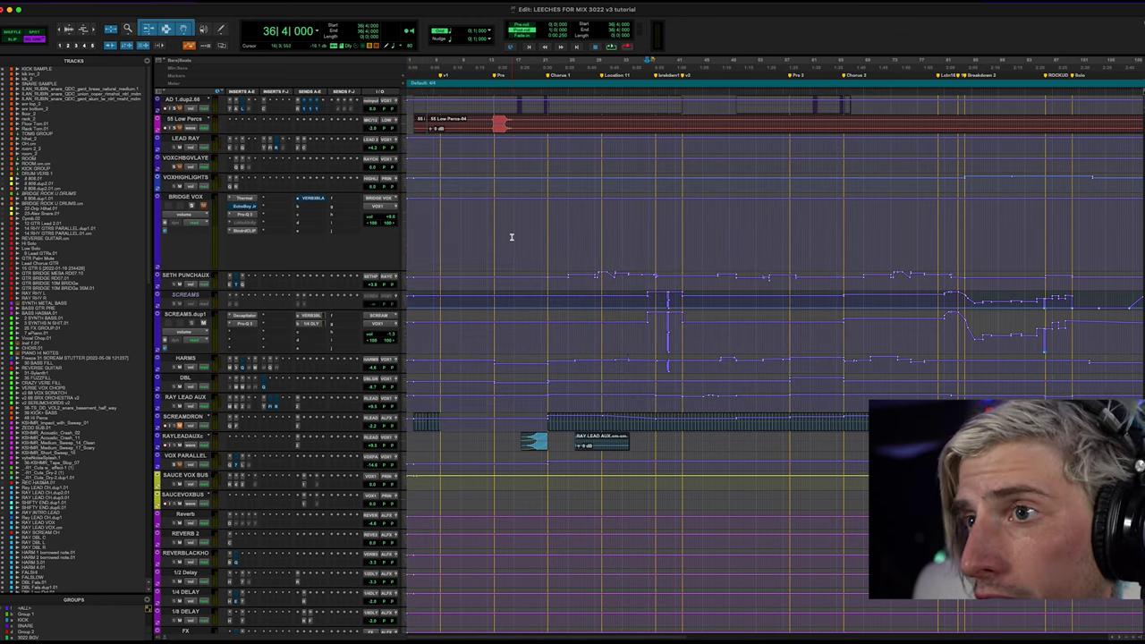
pyautogui.hscroll(3, 262, 202)
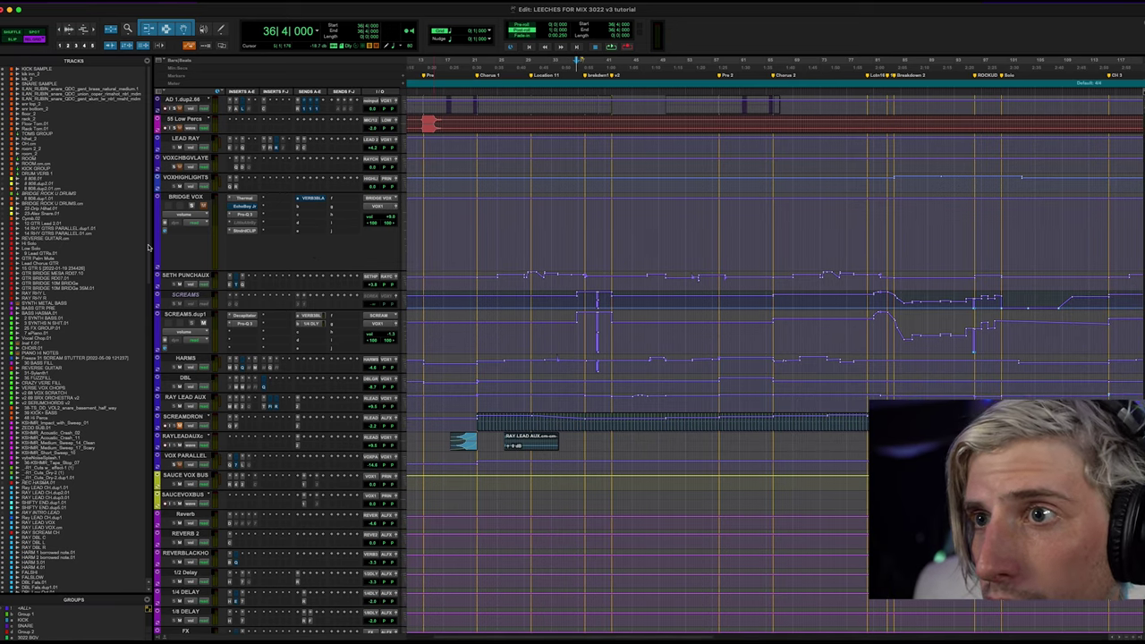
pyautogui.click(244, 197)
pyautogui.click(395, 154)
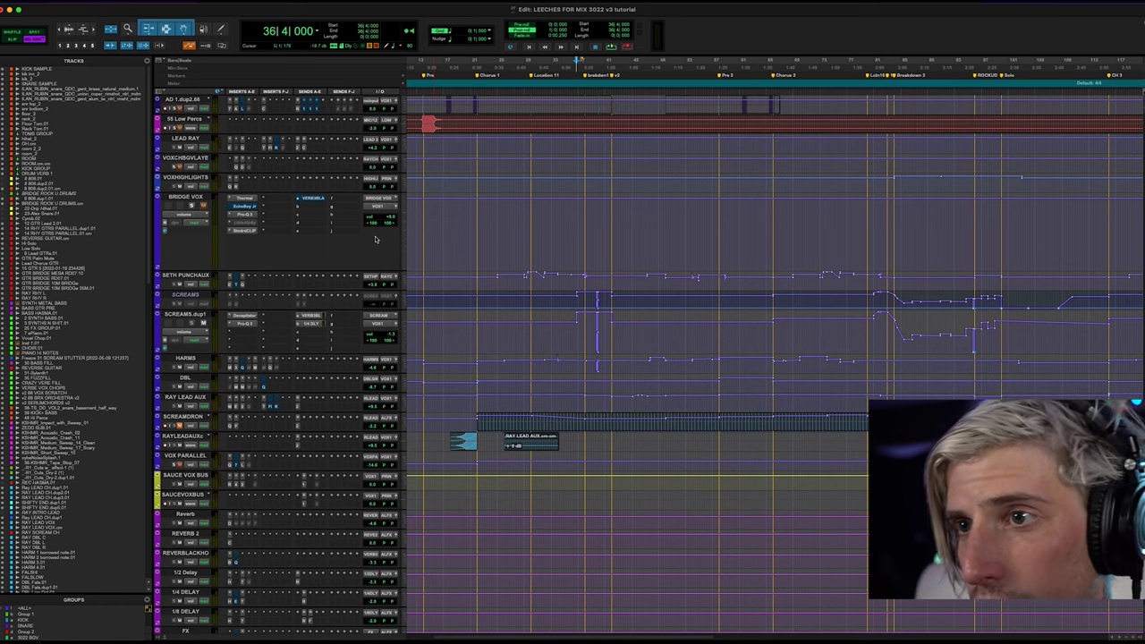
# Move the playback position to bar 9, relocate it to bar 27 on SCREAMS.dup1, and play with the vocal buses in view.
pyautogui.hscroll(-3, 450, 213)
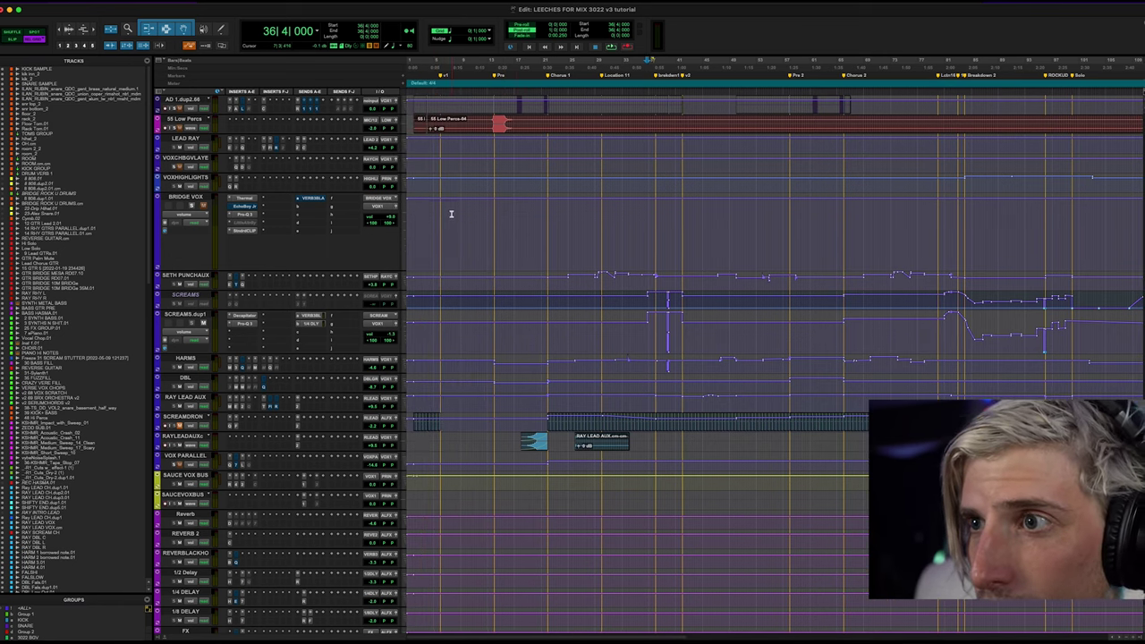
pyautogui.click(461, 234)
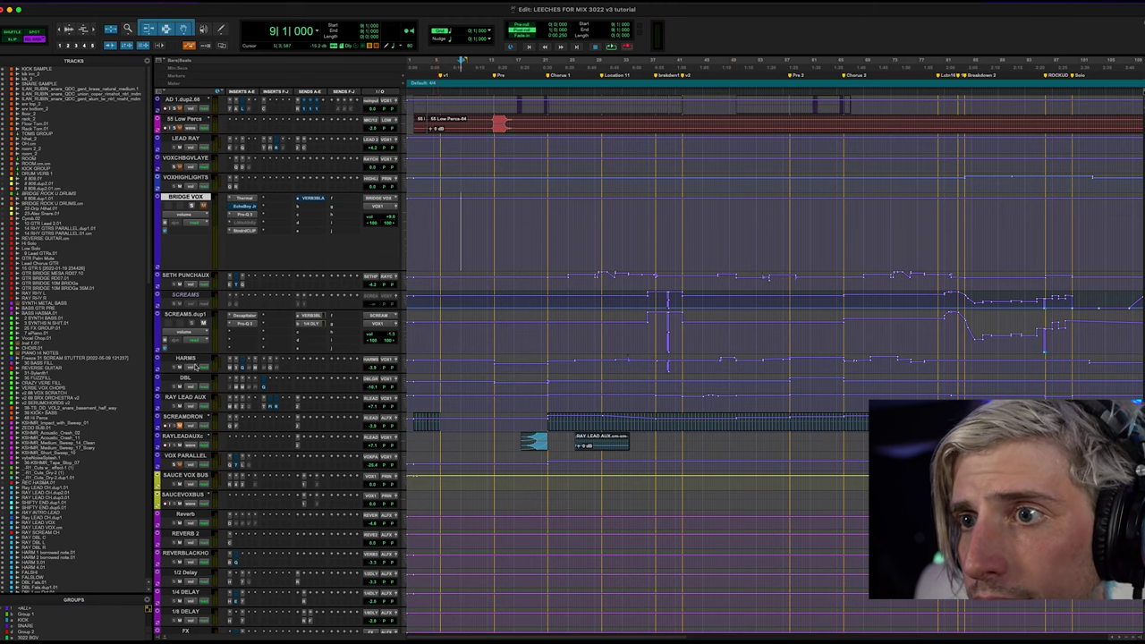
pyautogui.scroll(-3, 191, 373)
pyautogui.click(576, 281)
pyautogui.press('space')
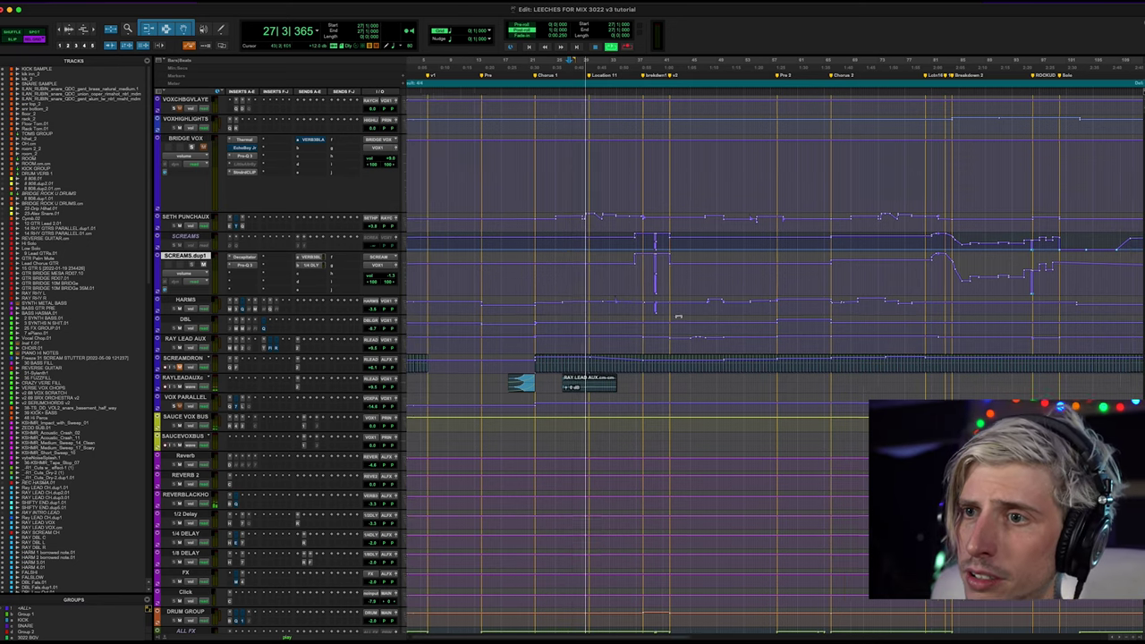
# Inspect the RCompressor, GREEN4 EQ and soothe2 inserts on SAUCE VOX BUS during playback, close the plug-in and stop playback.
pyautogui.scroll(-10, 678, 316)
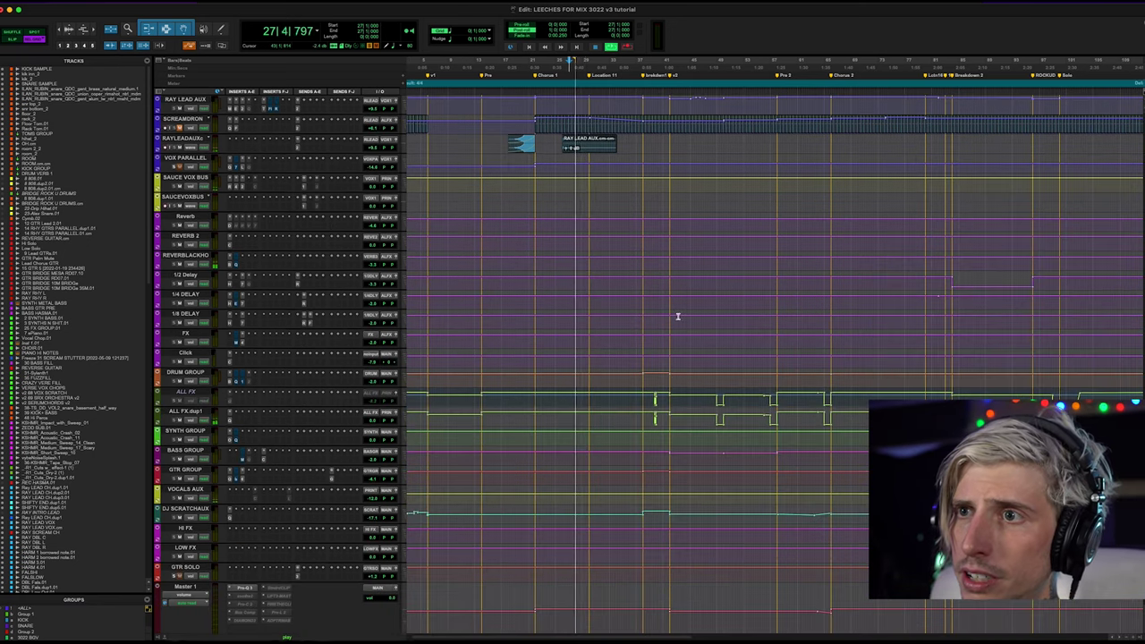
pyautogui.click(231, 180)
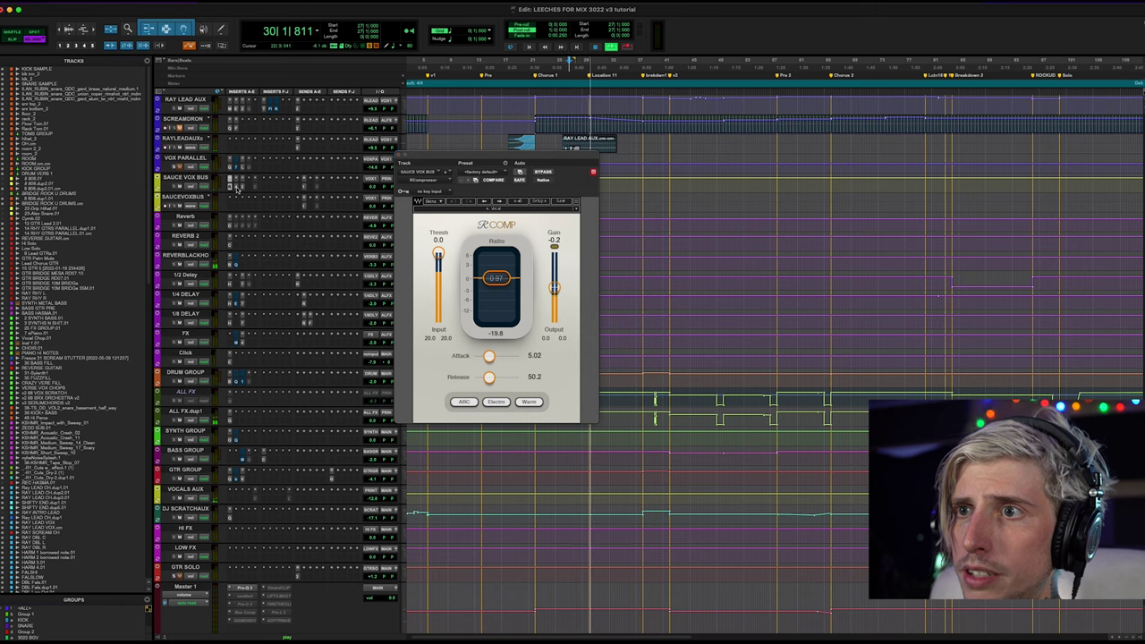
pyautogui.click(237, 187)
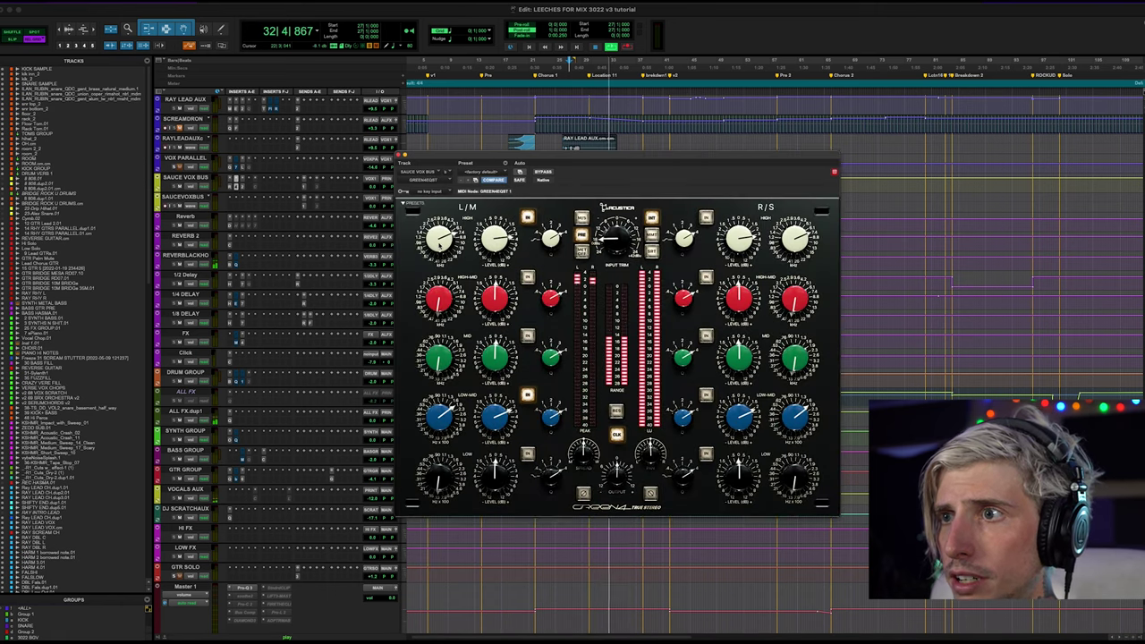
pyautogui.click(242, 187)
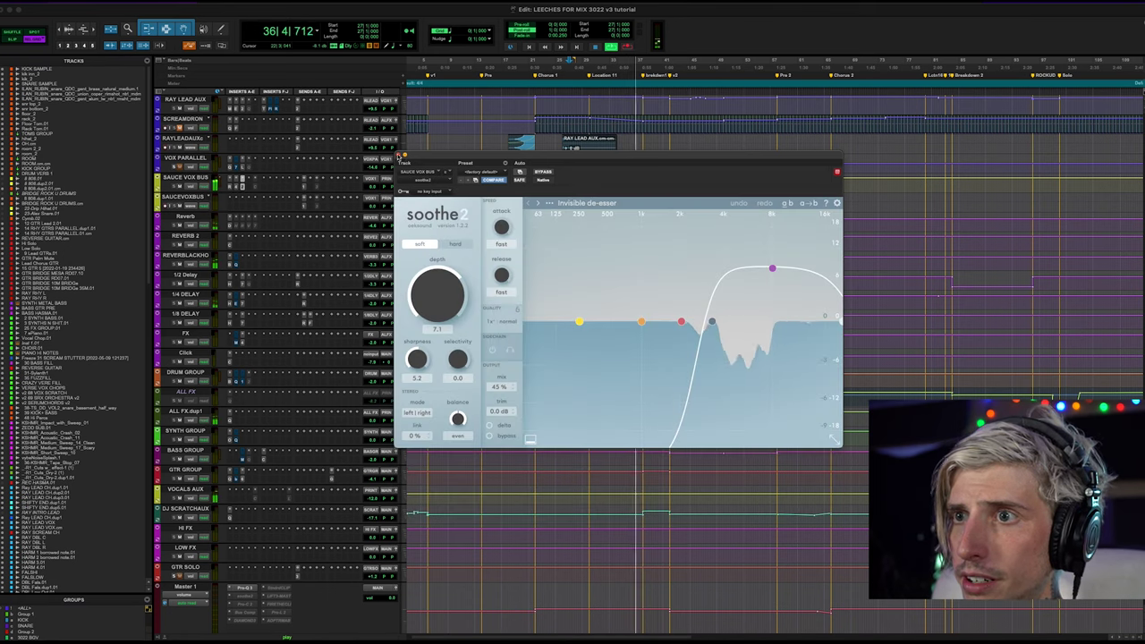
pyautogui.click(400, 157)
pyautogui.press('space')
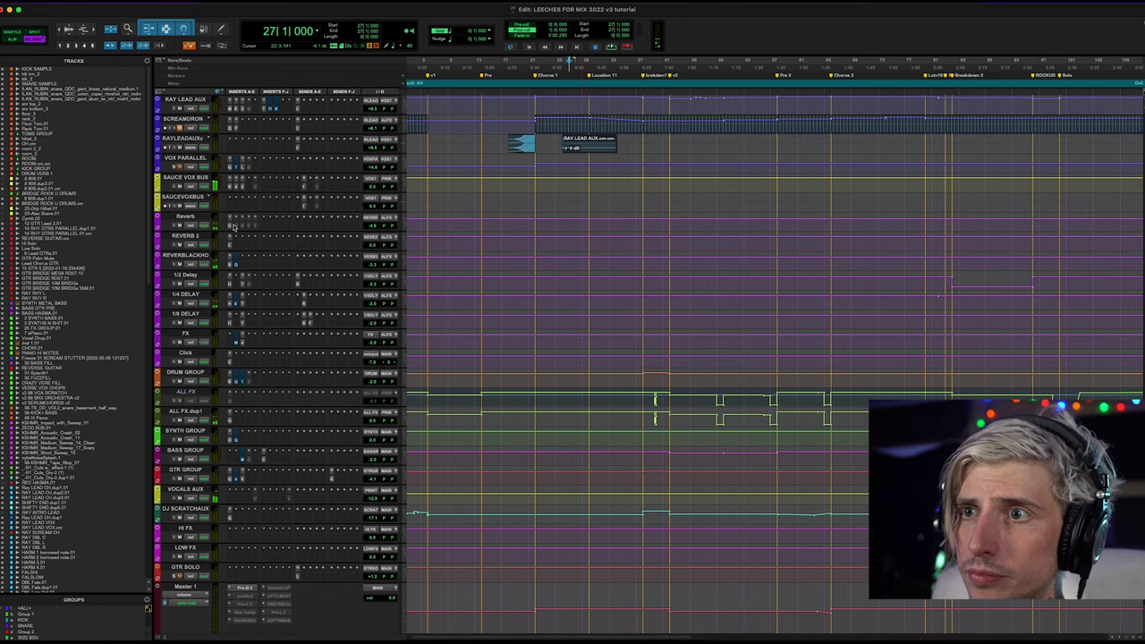
# View and close the first insert on each of the Reverb, REVERB 2 and REVERBLACKHO tracks in turn.
pyautogui.click(232, 225)
pyautogui.click(231, 225)
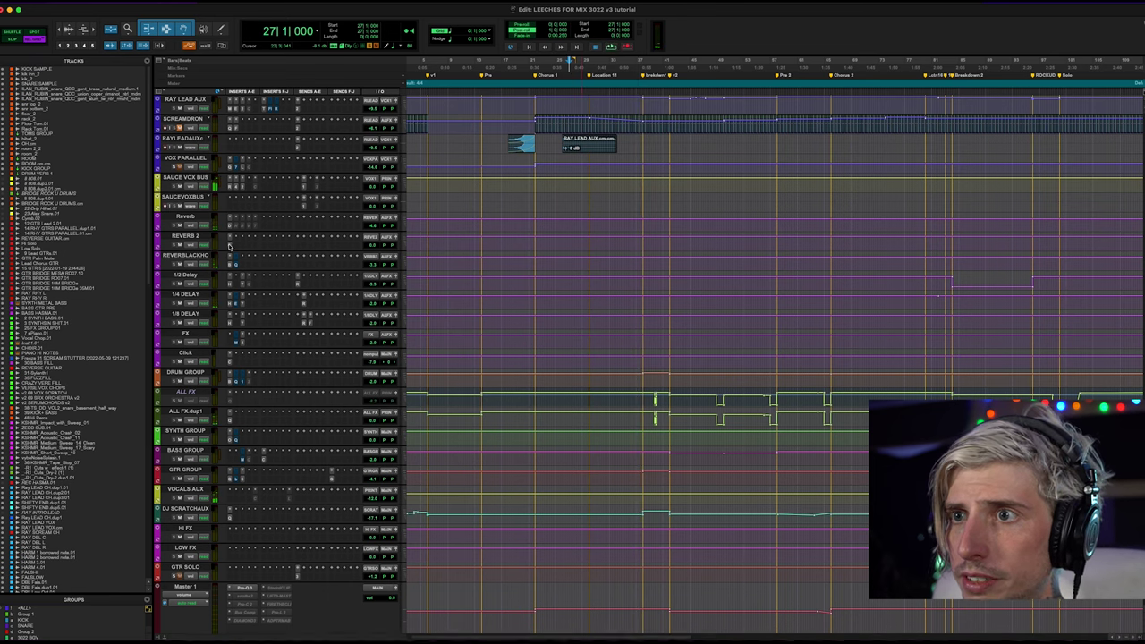
pyautogui.click(230, 245)
pyautogui.click(230, 245)
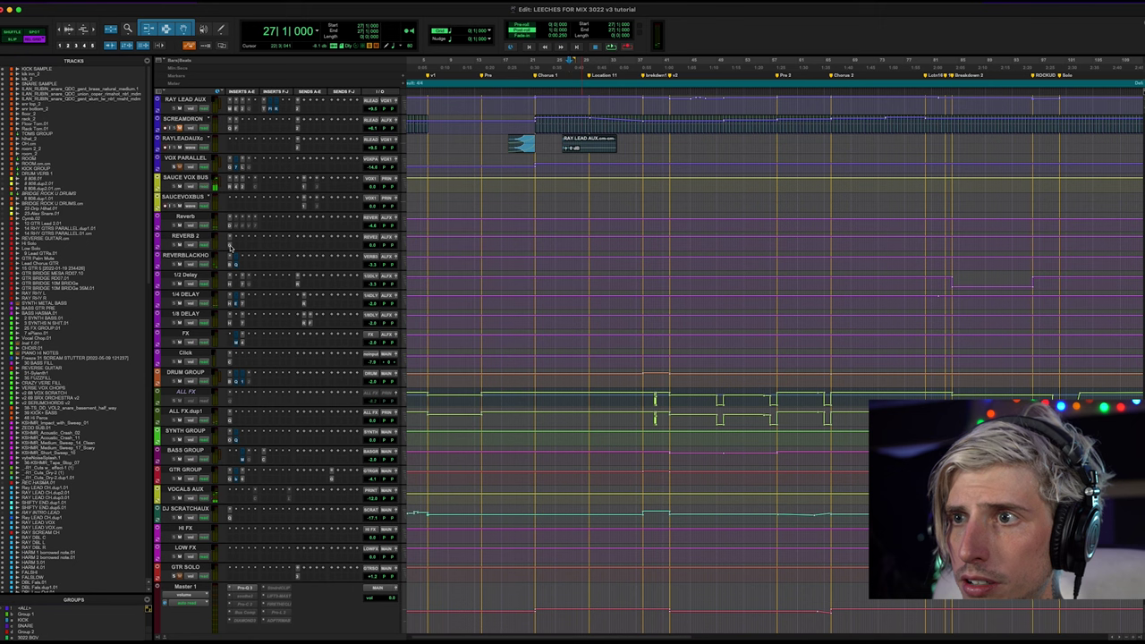
pyautogui.click(230, 245)
pyautogui.click(230, 245)
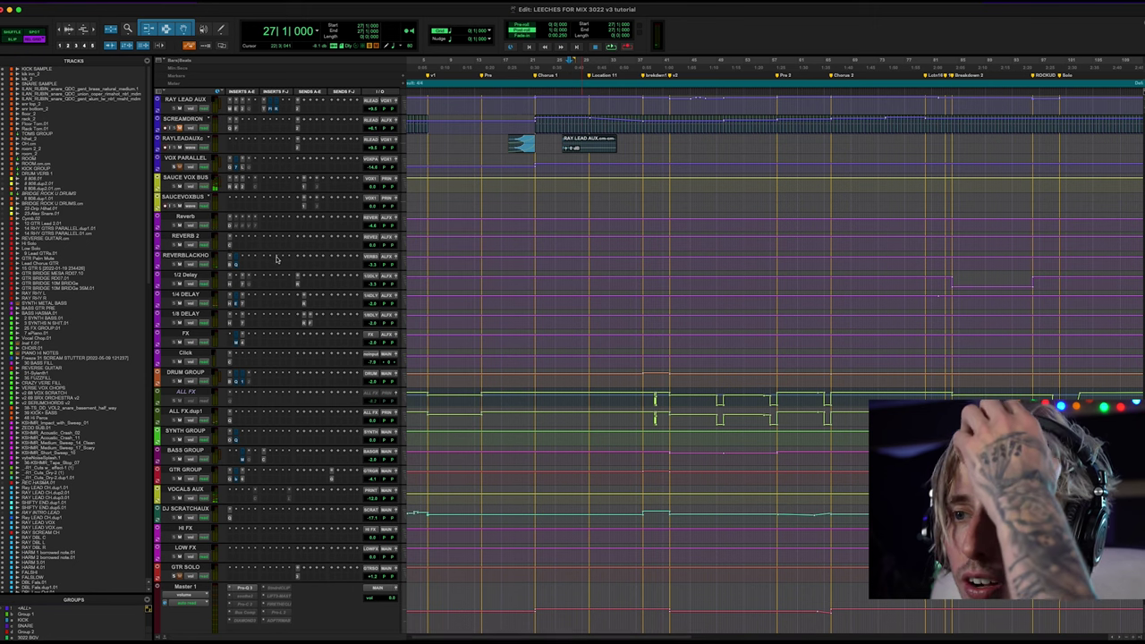
pyautogui.click(229, 265)
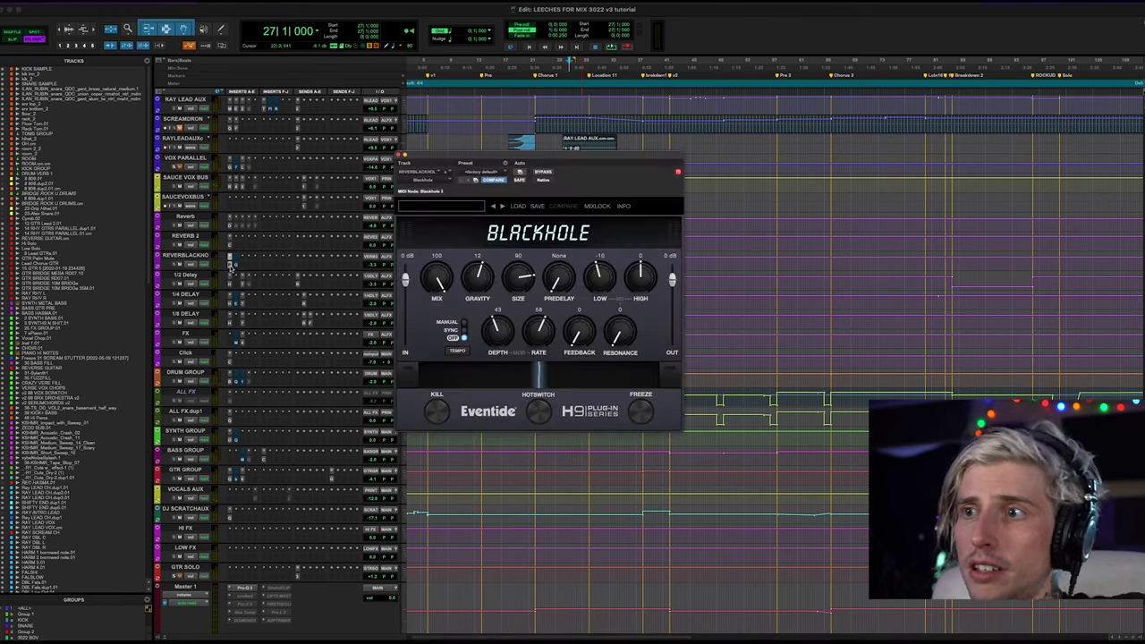
pyautogui.click(231, 266)
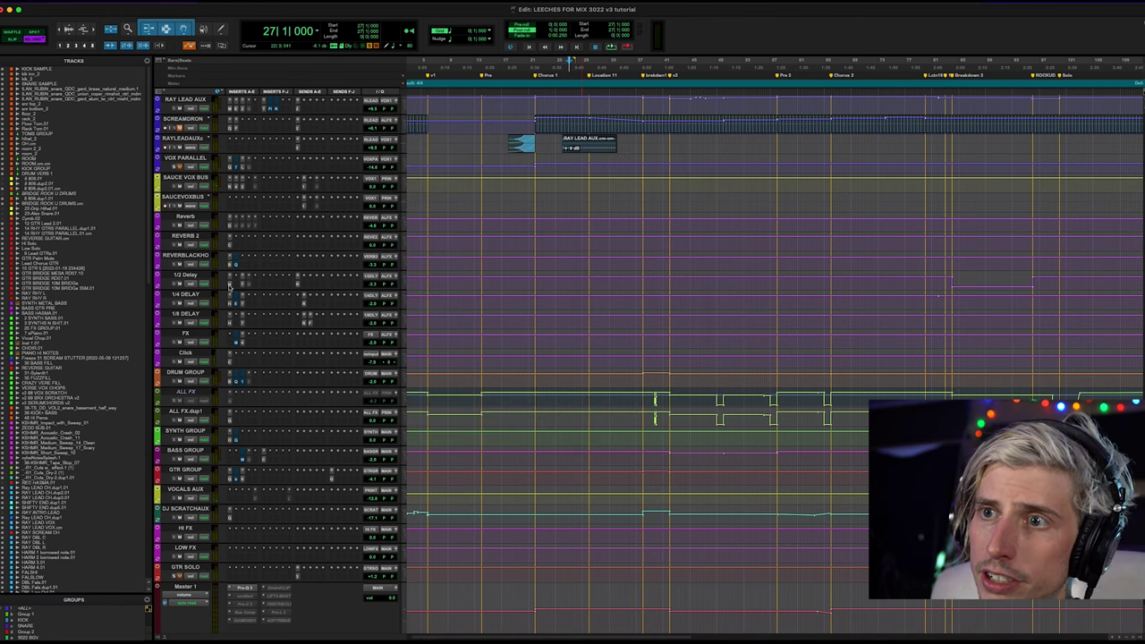
# View and close the first insert on the 1/2 Delay and 1/4 DELAY tracks.
pyautogui.click(230, 284)
pyautogui.click(230, 284)
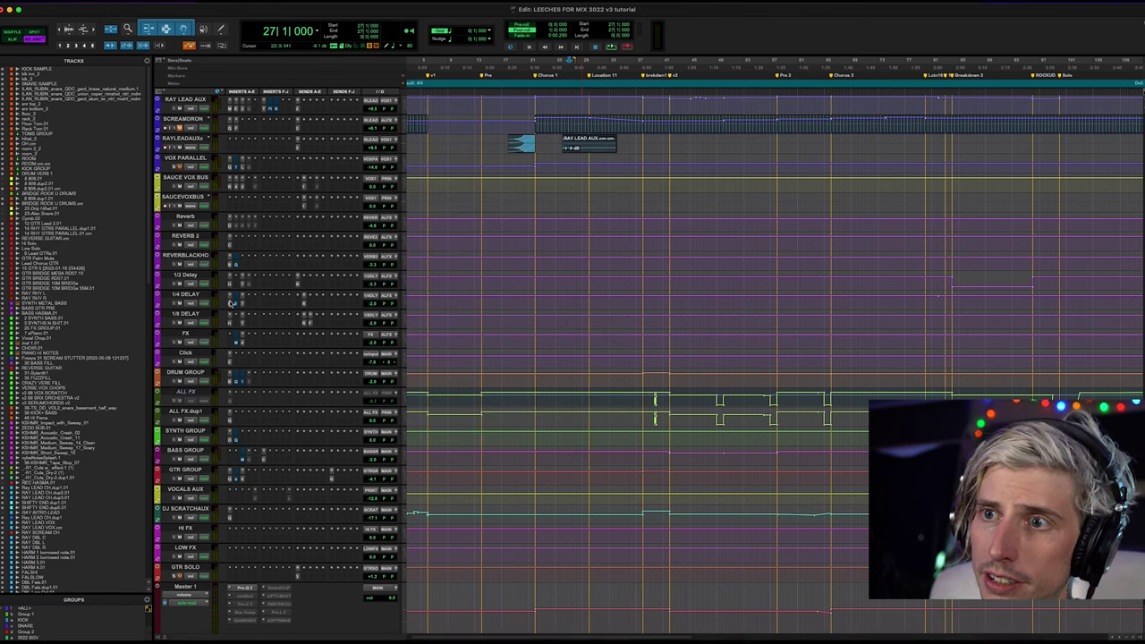
pyautogui.click(231, 302)
pyautogui.click(231, 303)
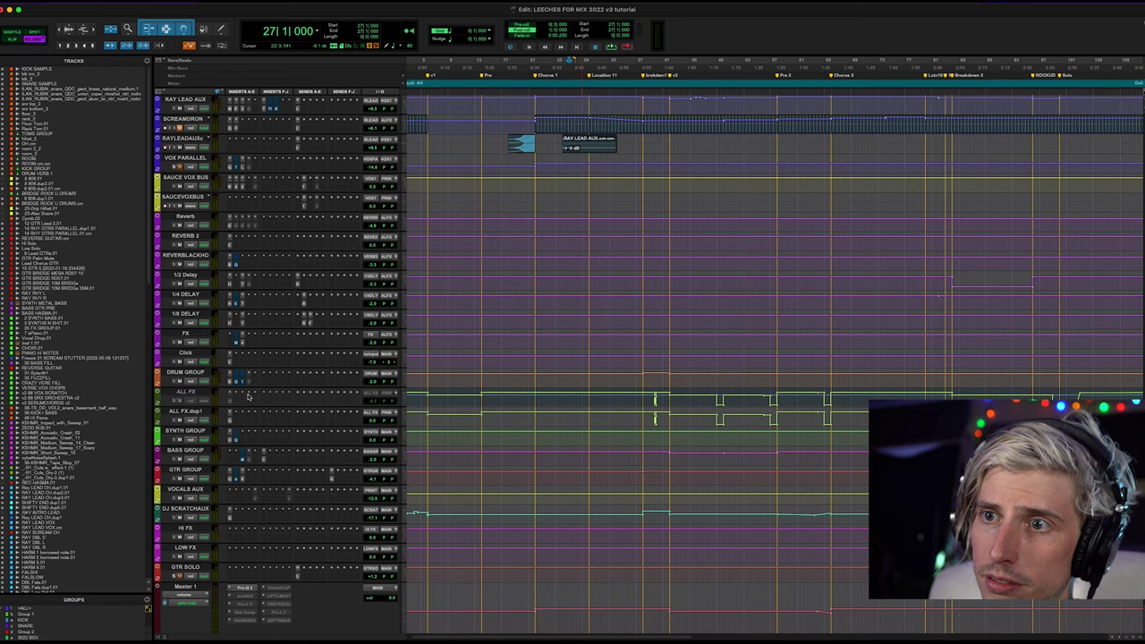
# Enlarge the track height of the group and aux tracks from SYNTH GROUP through GTR SOLO.
pyautogui.hscroll(5, 426, 388)
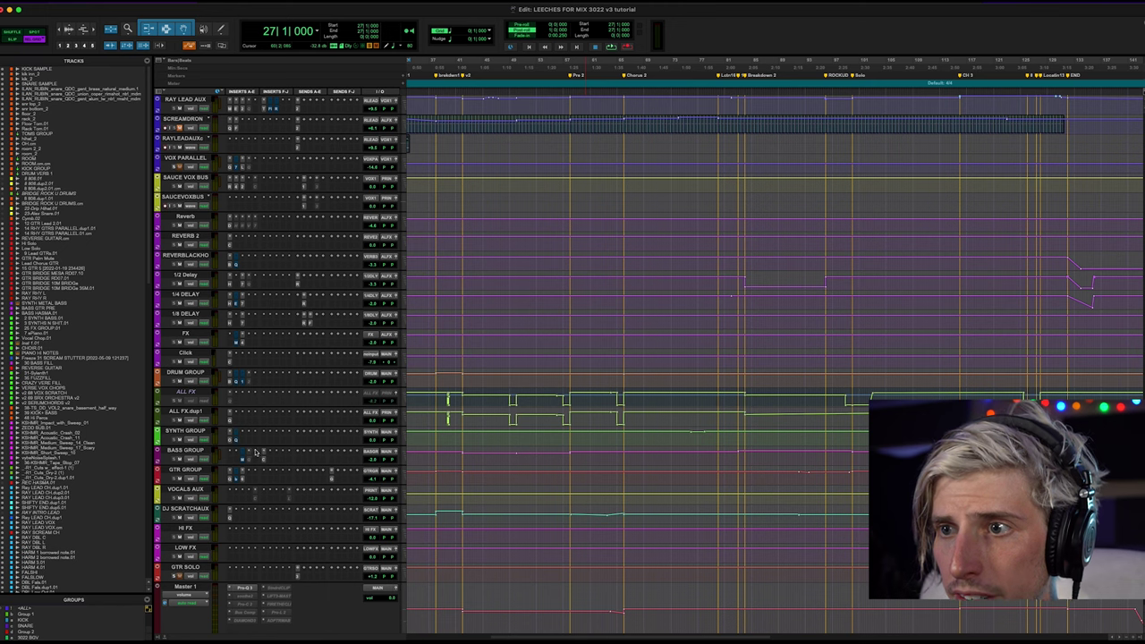
pyautogui.click(186, 430)
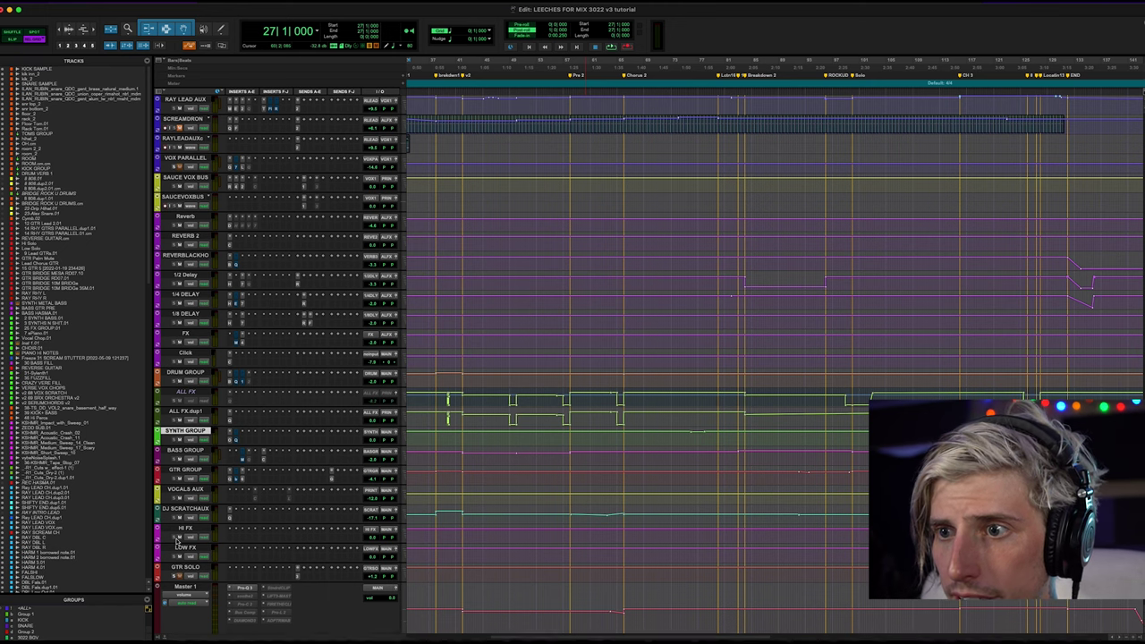
pyautogui.rightClick(175, 567)
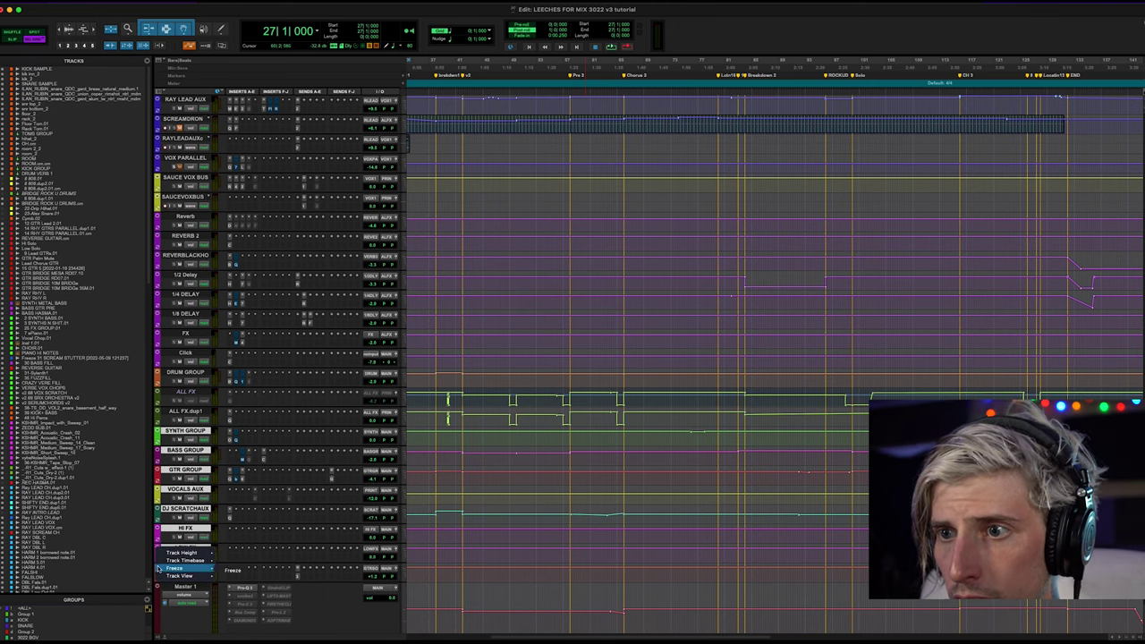
pyautogui.moveTo(188, 552)
pyautogui.click(242, 582)
# Bring the Master 1 track into view, try to play from bar 64 beat 3 twice, and dismiss the alerts.
pyautogui.scroll(-10, 457, 531)
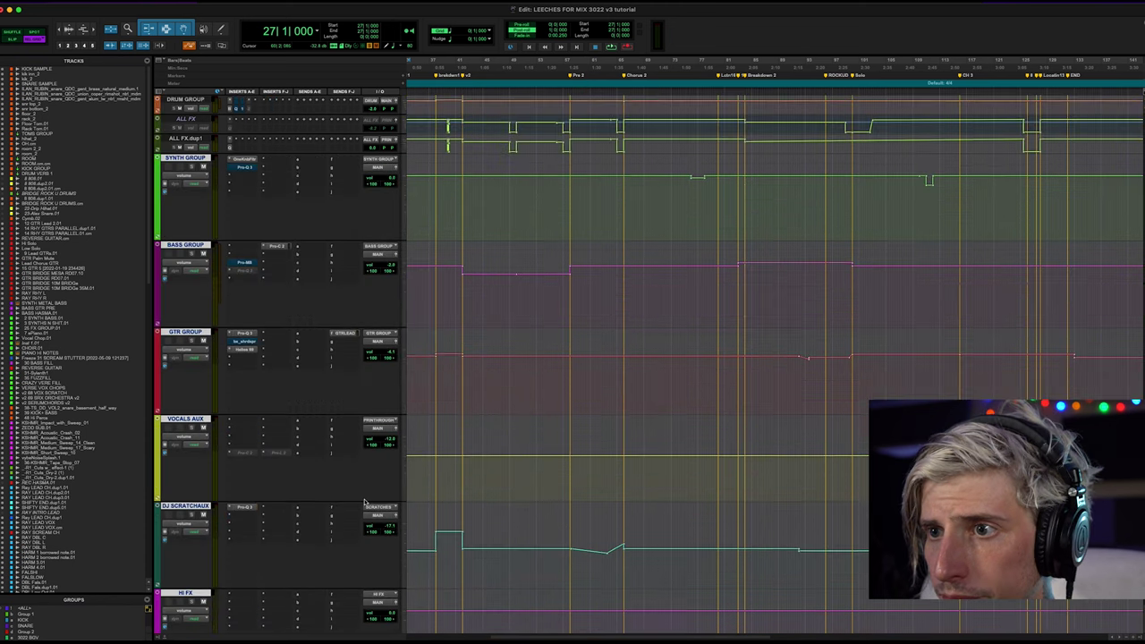
pyautogui.scroll(5, 457, 532)
pyautogui.scroll(-12, 489, 525)
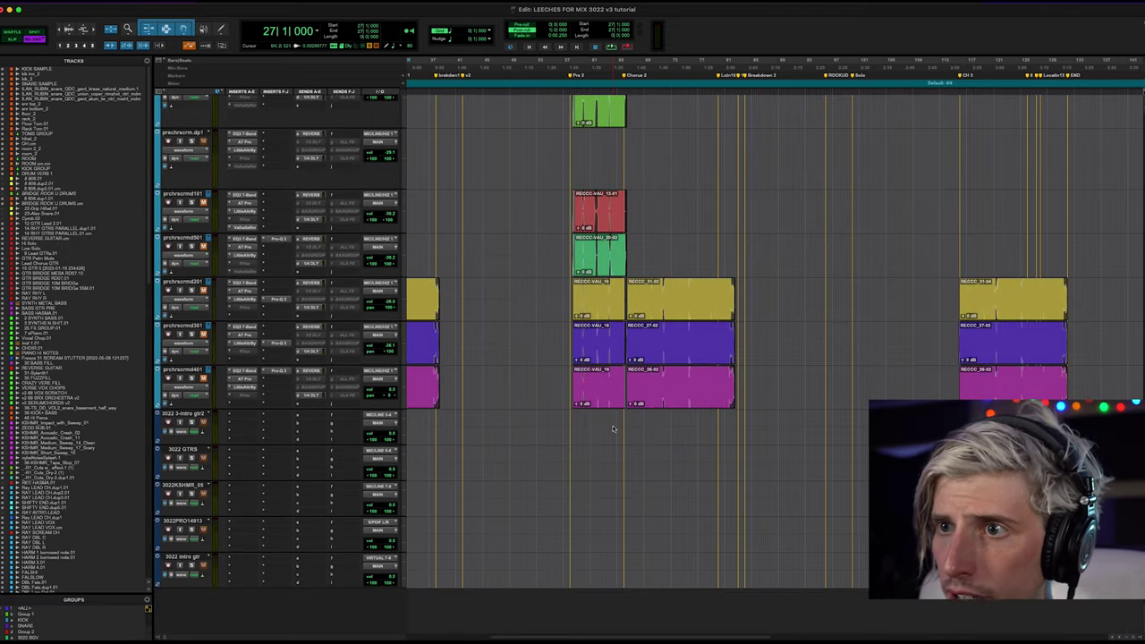
pyautogui.scroll(10, 242, 563)
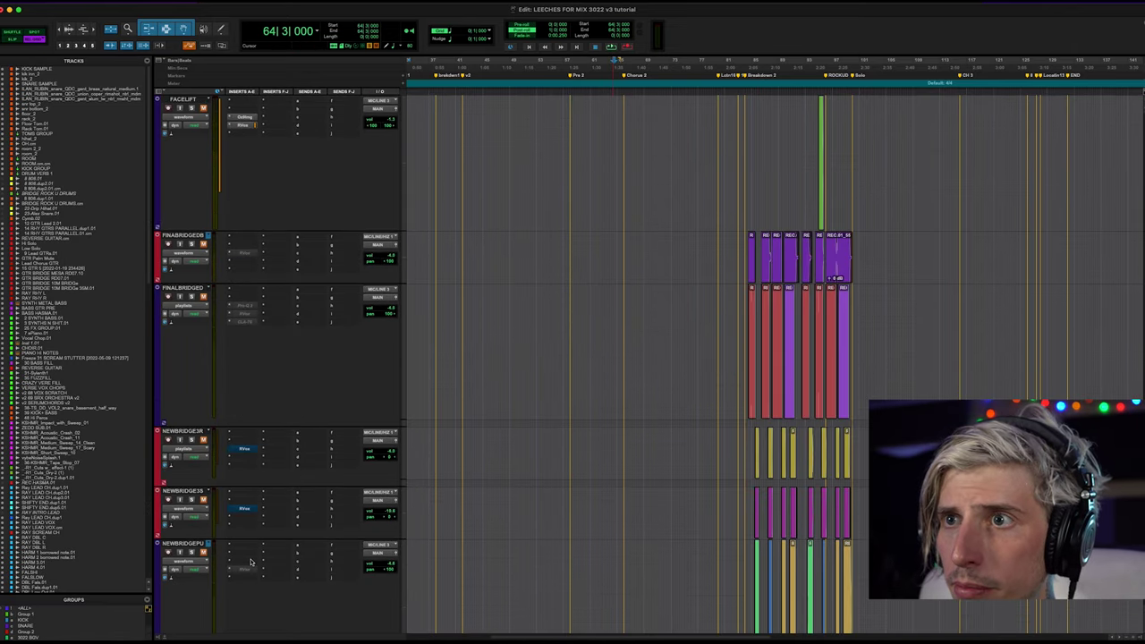
pyautogui.scroll(8, 250, 562)
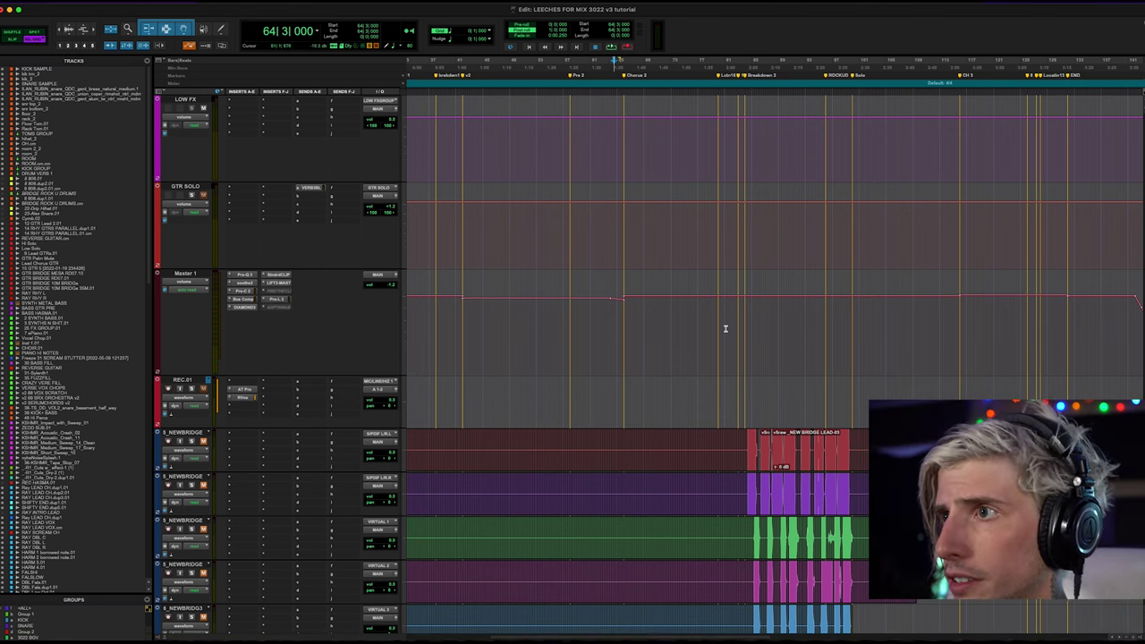
pyautogui.click(614, 326)
pyautogui.hotkey('alt', 'shift', '3')
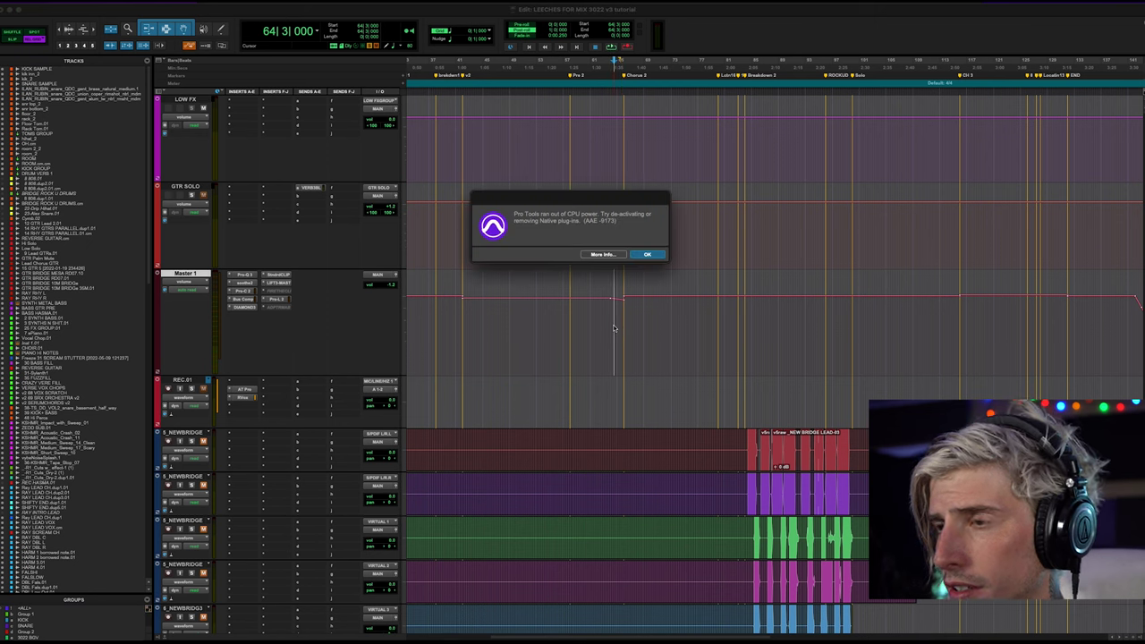
pyautogui.press('Return')
pyautogui.hotkey('alt', 'shift', '3')
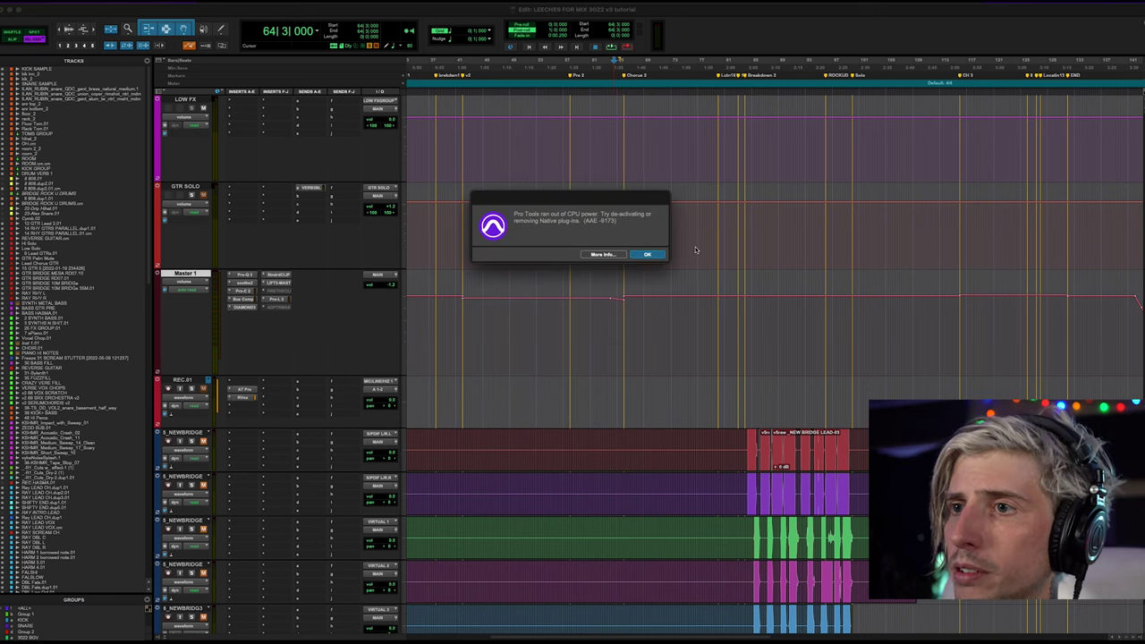
pyautogui.click(655, 255)
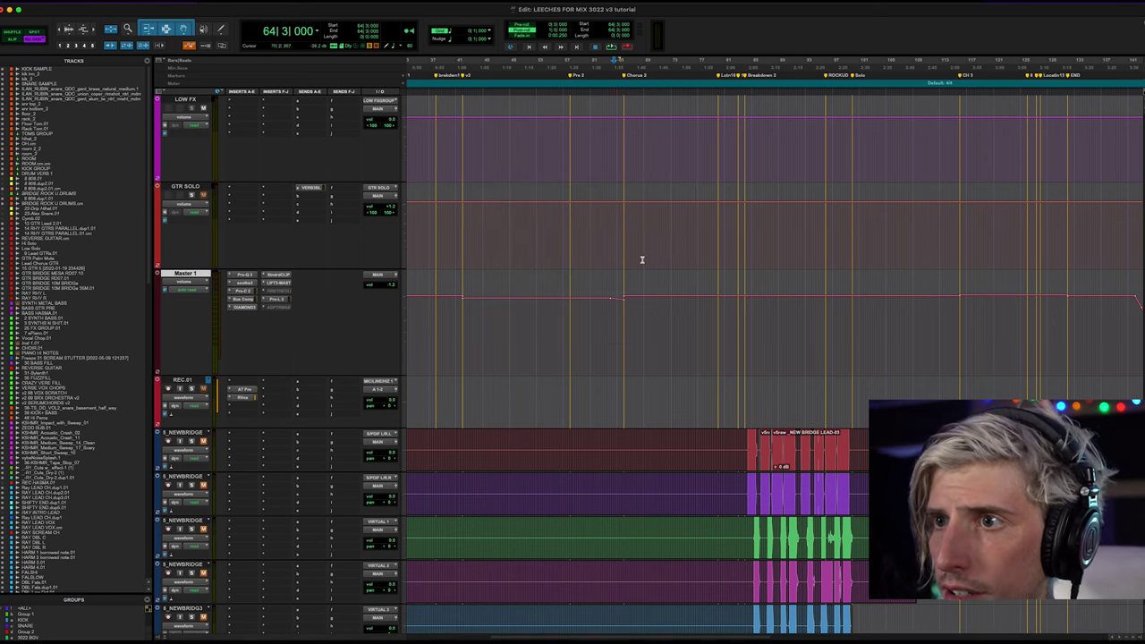
# Turn off oversampling in the FabFilter Pro-L 2 limiter on Master 1.
pyautogui.click(277, 302)
pyautogui.click(618, 450)
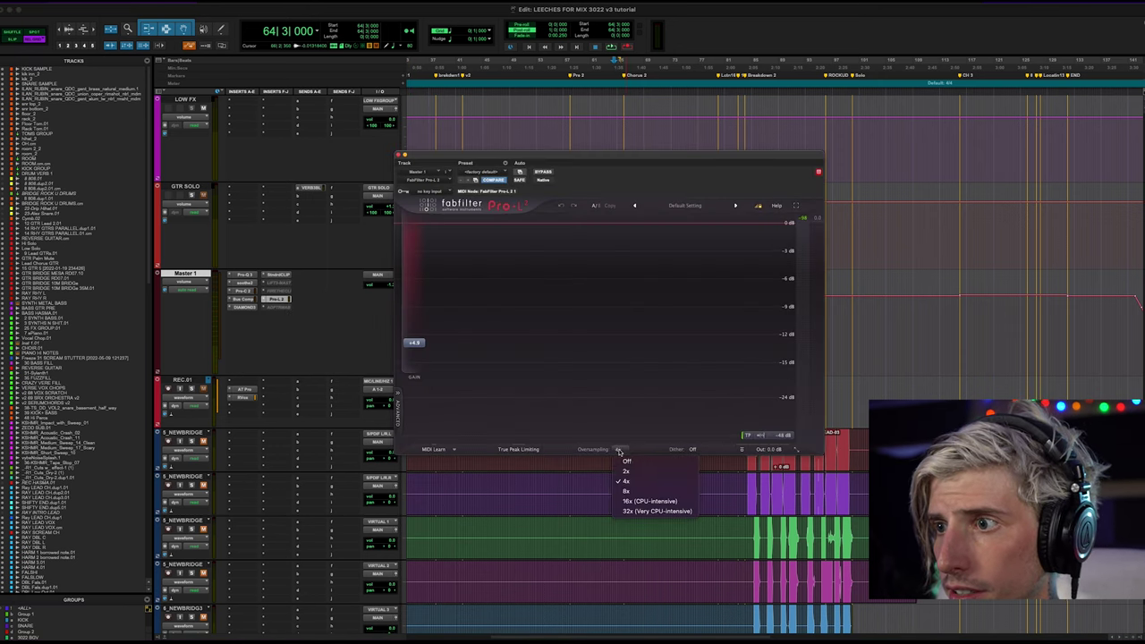
pyautogui.click(627, 460)
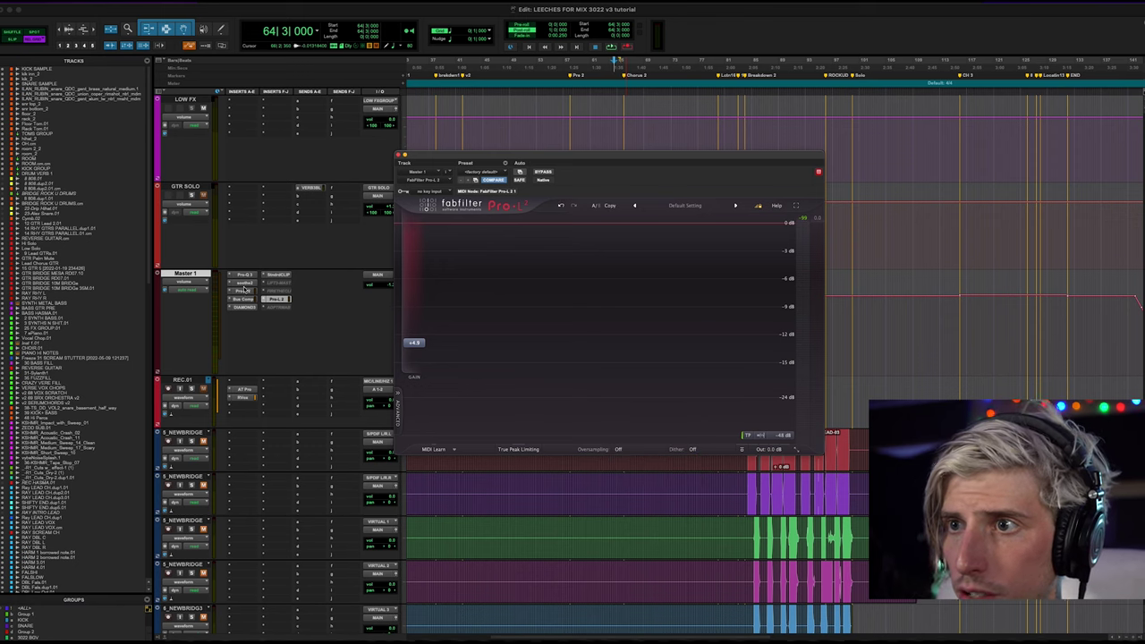
# Turn off oversampling in the FabFilter Pro-C 2 compressor on Master 1, close the plug-in and test playback from bar 64.
pyautogui.click(244, 291)
pyautogui.click(572, 591)
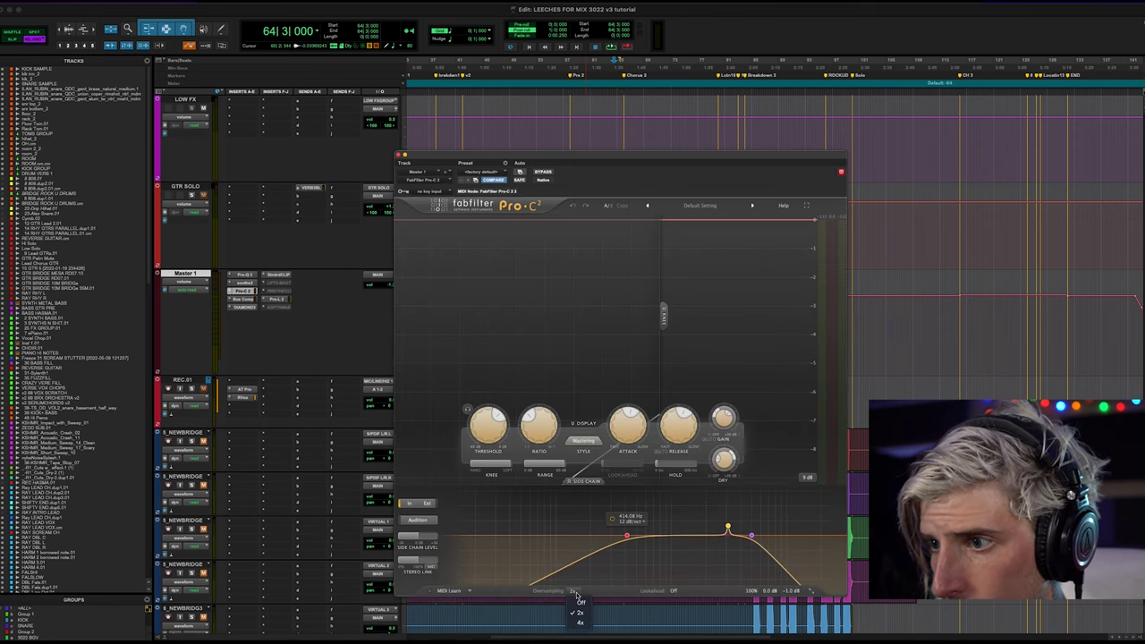
pyautogui.click(581, 604)
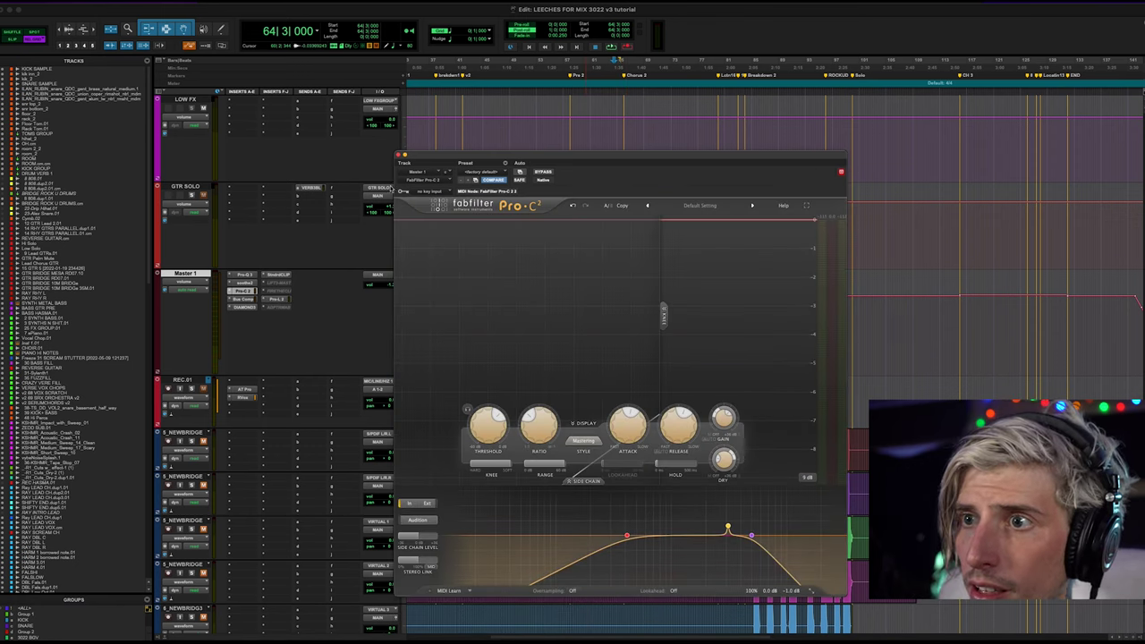
pyautogui.click(402, 155)
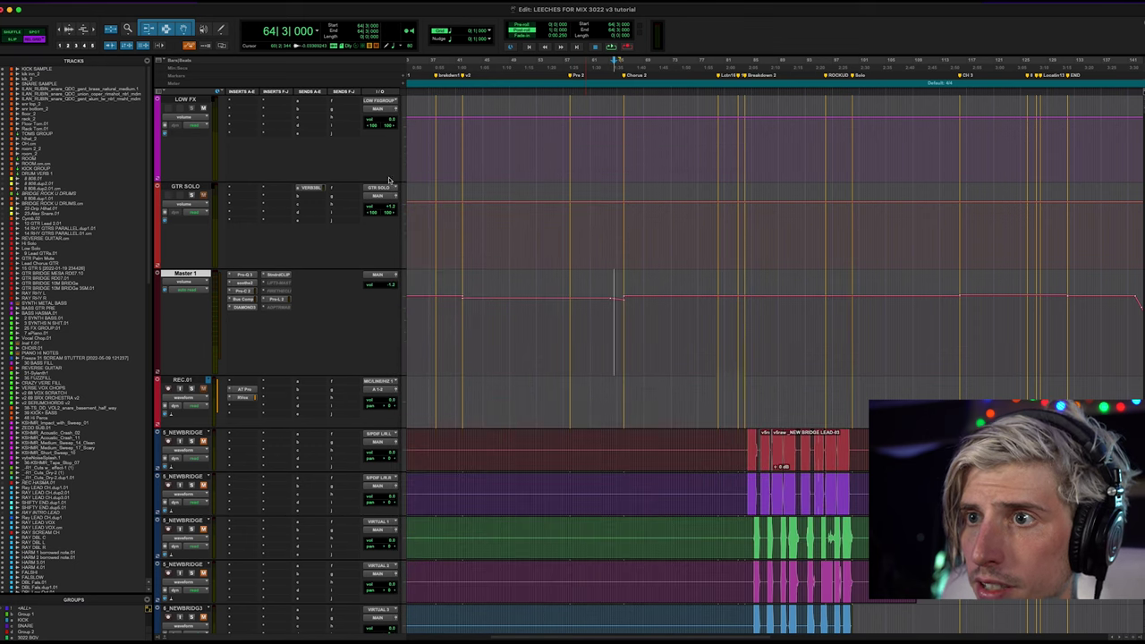
pyautogui.press('space')
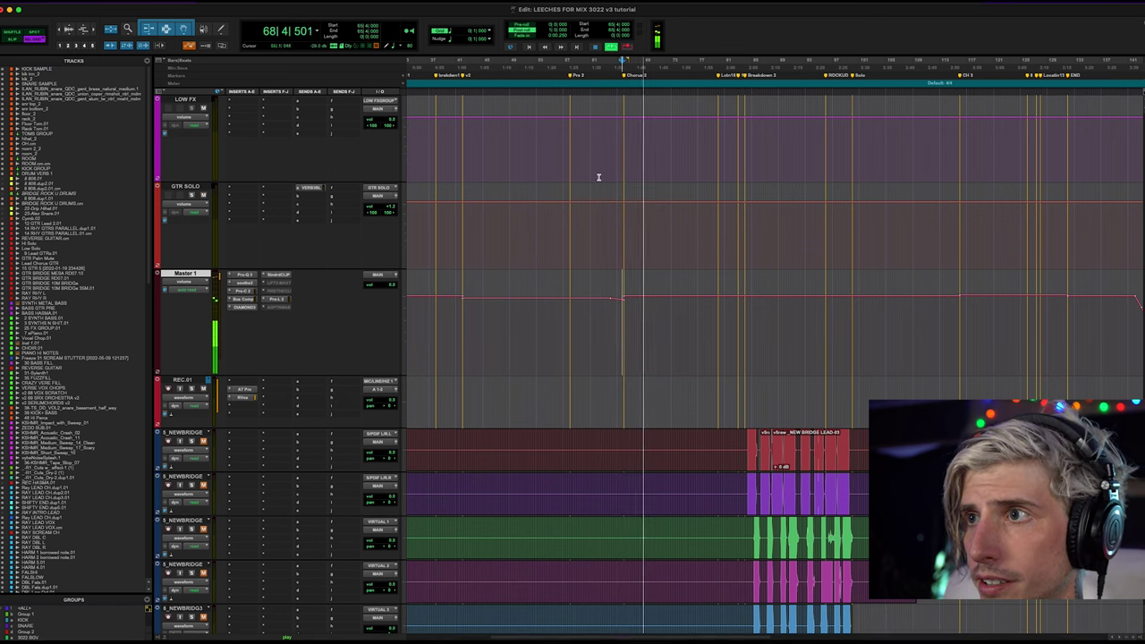
# Set the playback engine's H/W buffer size to 1024 samples, disable the video engine and apply the settings.
pyautogui.click(268, 3)
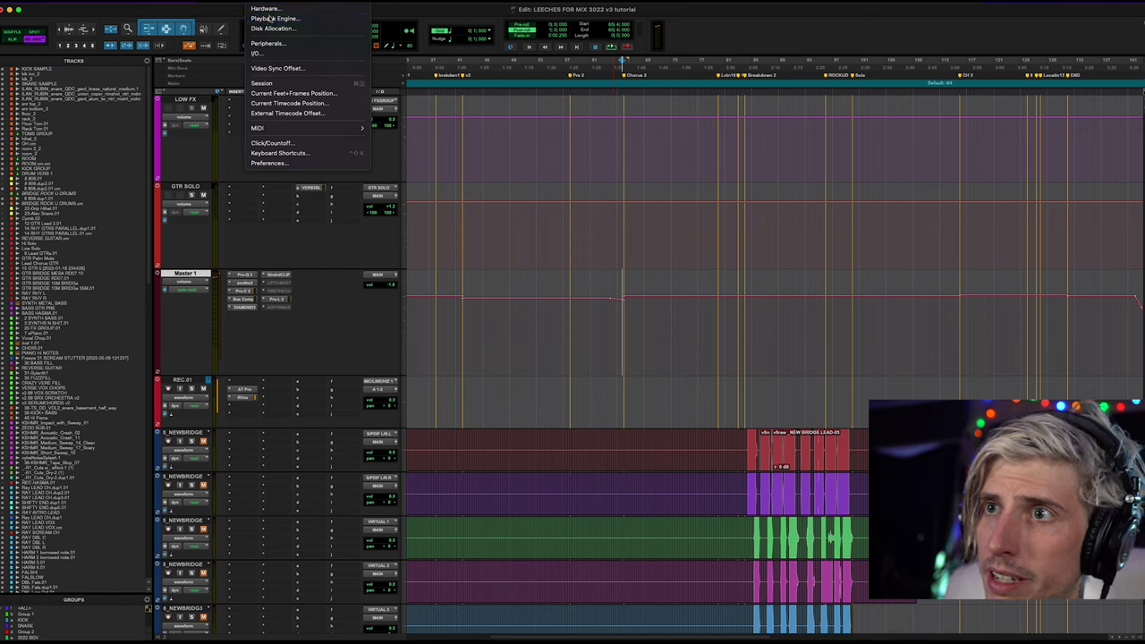
pyautogui.click(274, 18)
pyautogui.click(553, 192)
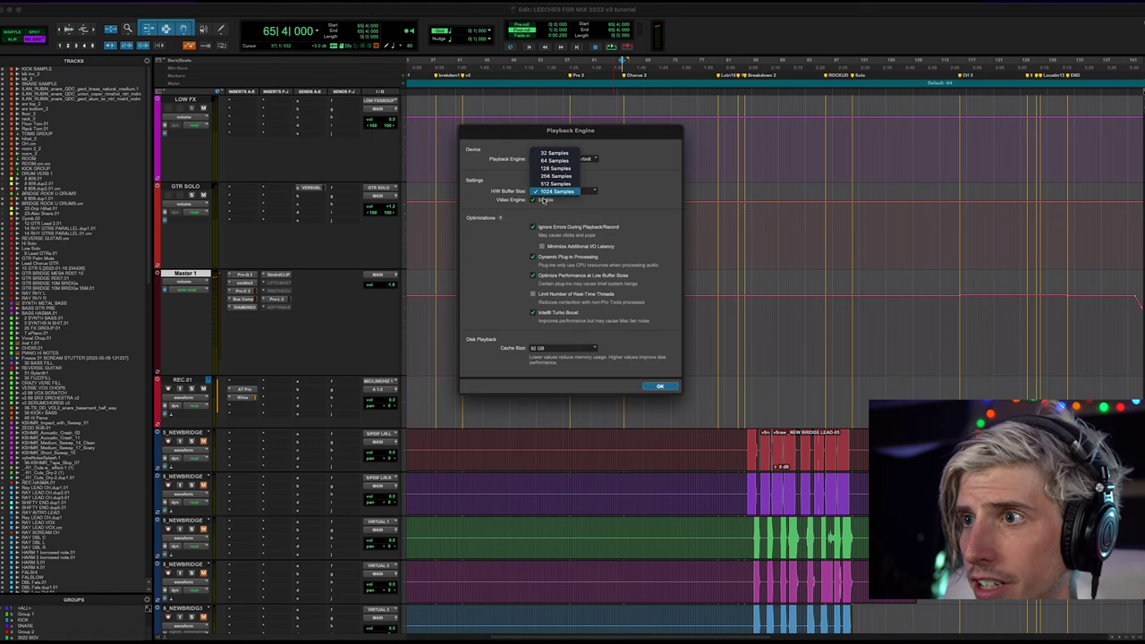
pyautogui.click(547, 186)
pyautogui.click(542, 195)
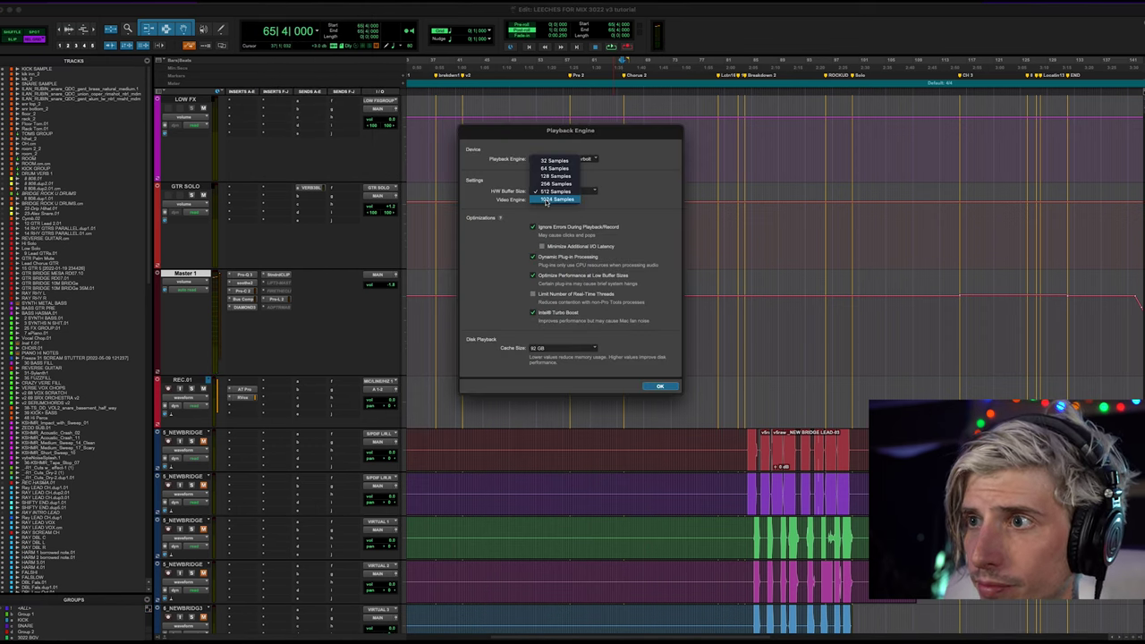
pyautogui.click(552, 198)
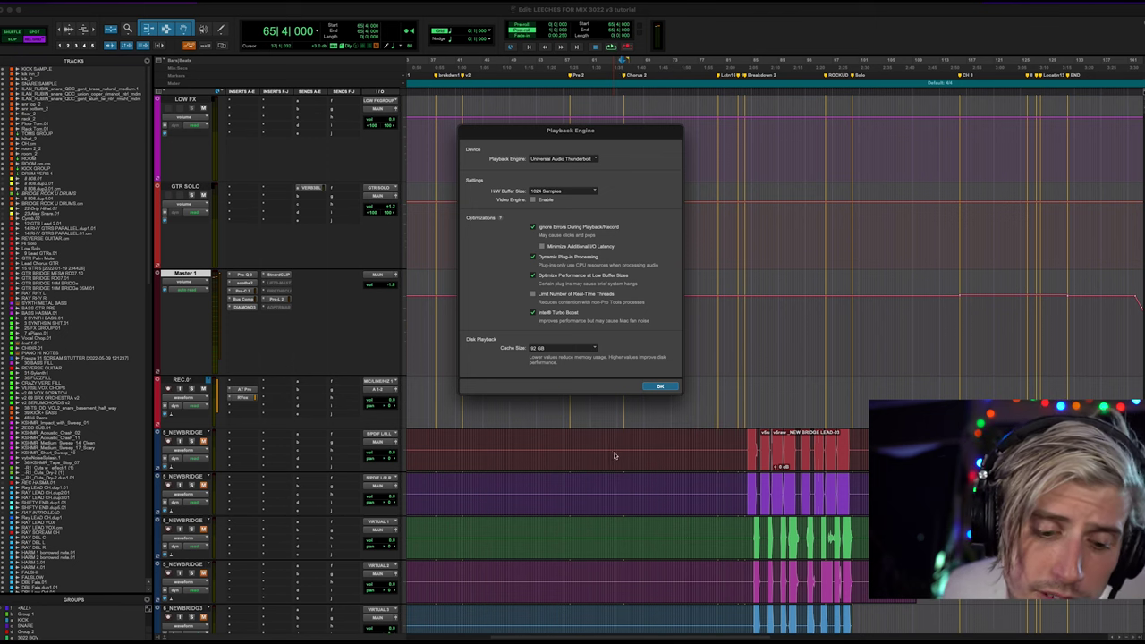
pyautogui.press('Return')
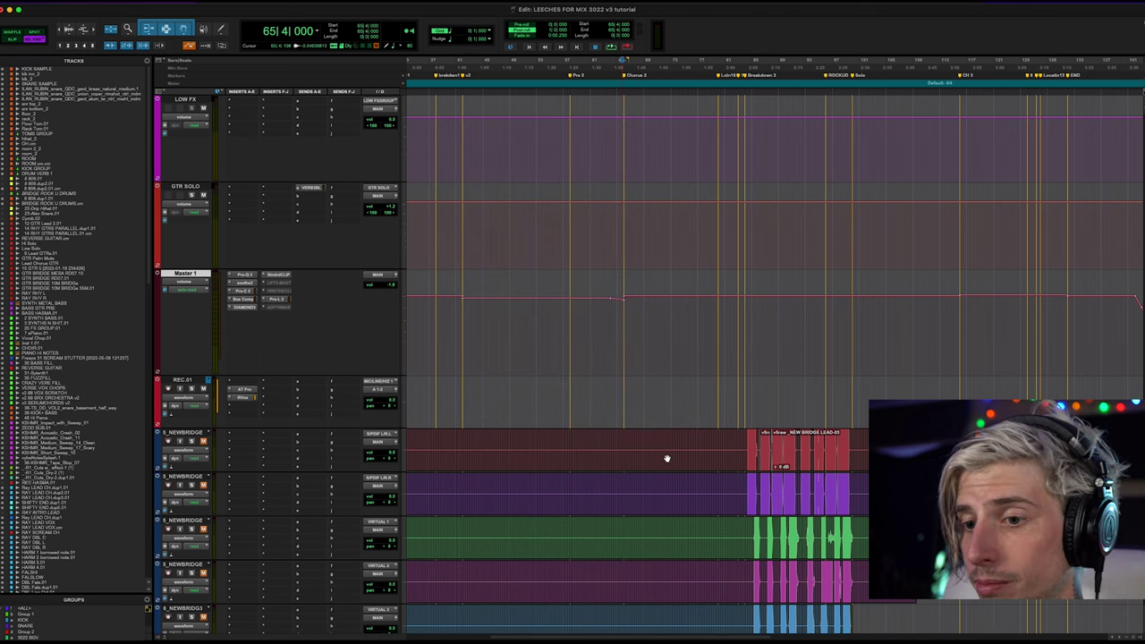
# Place the playback position at bar 65 beat 2 on REC.01 and start playback.
pyautogui.click(619, 392)
pyautogui.press('space')
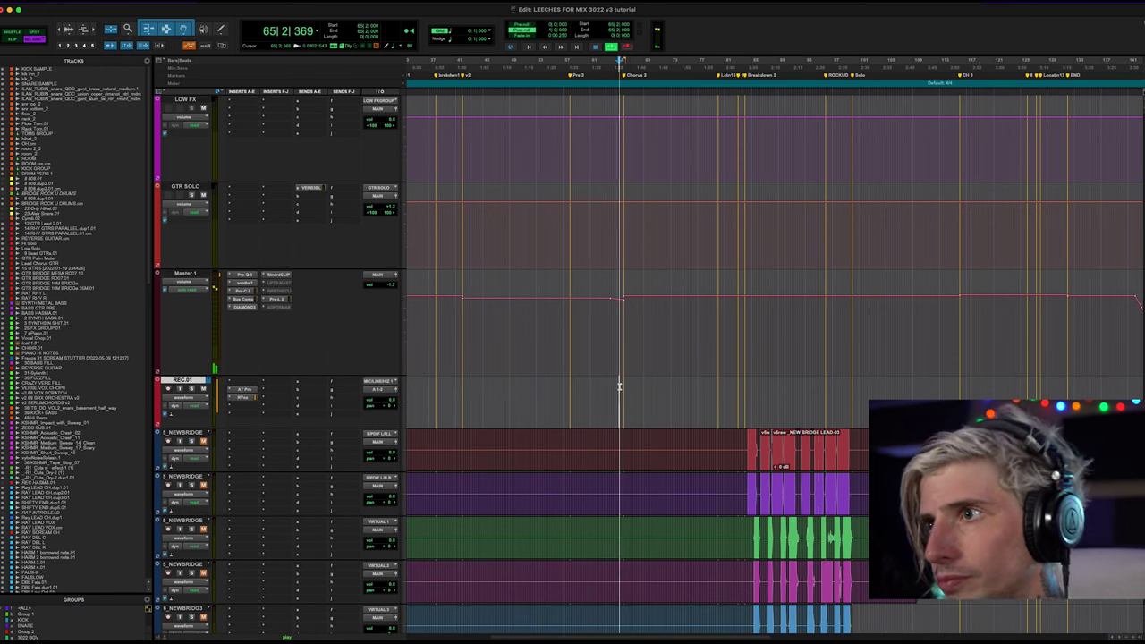